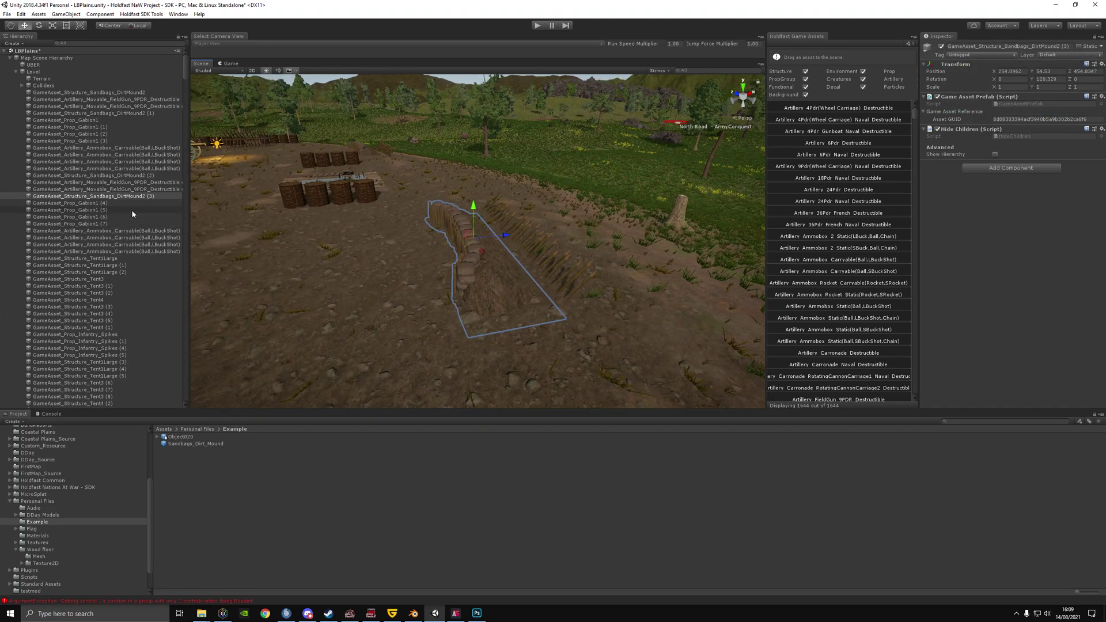
Duplicate GameAsset_Structure_Sandbags_DirtMound2 (3) and raise the copy above the original to about Y 55.97.
{"action": "left_click", "coordinate": [126, 196]}
{"action": "right_click_drag", "start_coordinate": [422, 267], "coordinate": [460, 258]}
{"action": "right_click_drag", "start_coordinate": [196, 202], "coordinate": [550, 262]}
{"action": "left_click", "coordinate": [116, 196]}
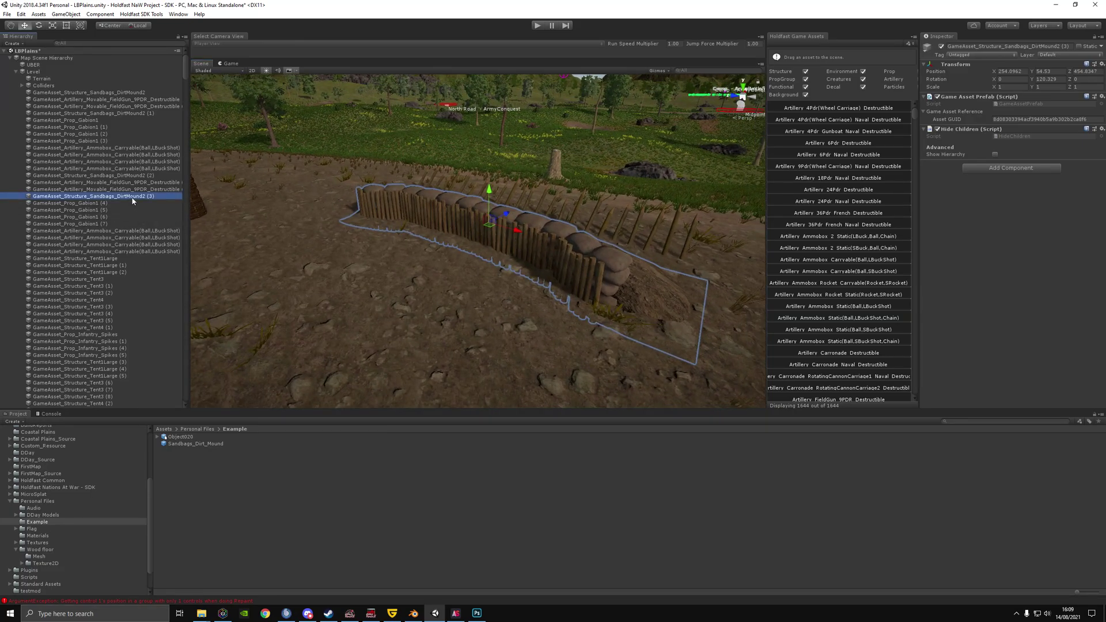
{"action": "key", "text": "ctrl+d"}
{"action": "right_click_drag", "start_coordinate": [439, 341], "coordinate": [464, 337]}
{"action": "left_click_drag", "start_coordinate": [455, 188], "coordinate": [452, 115]}
{"action": "right_click_drag", "start_coordinate": [524, 224], "coordinate": [673, 197]}
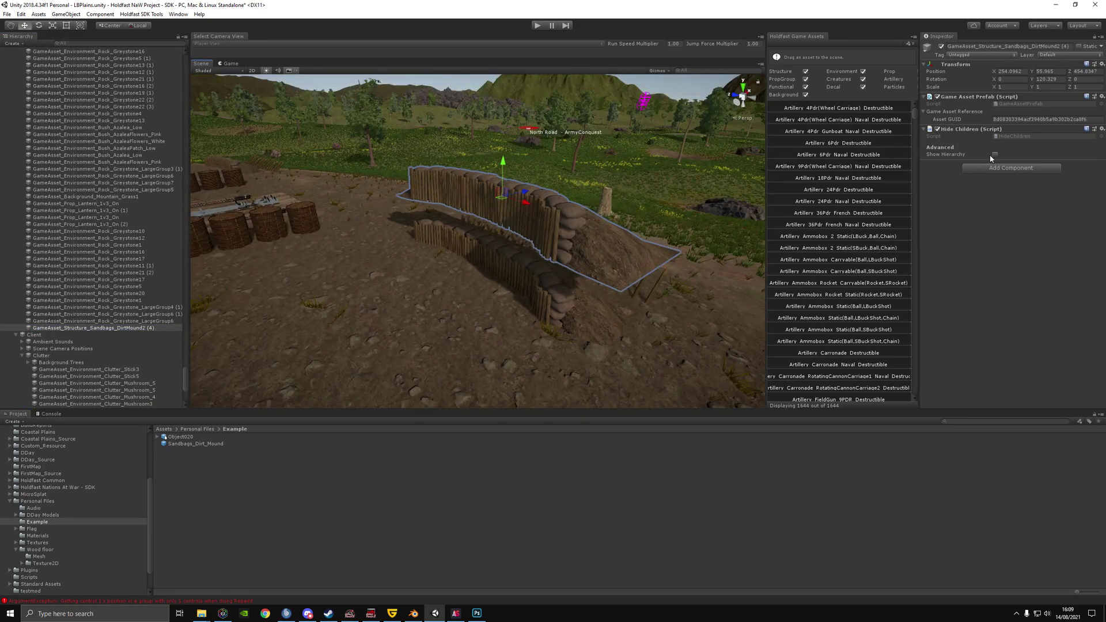
Show the duplicated mound's hidden hierarchy and expand it down to the Sandbag_Defense_4 child object.
{"action": "left_click", "coordinate": [22, 327]}
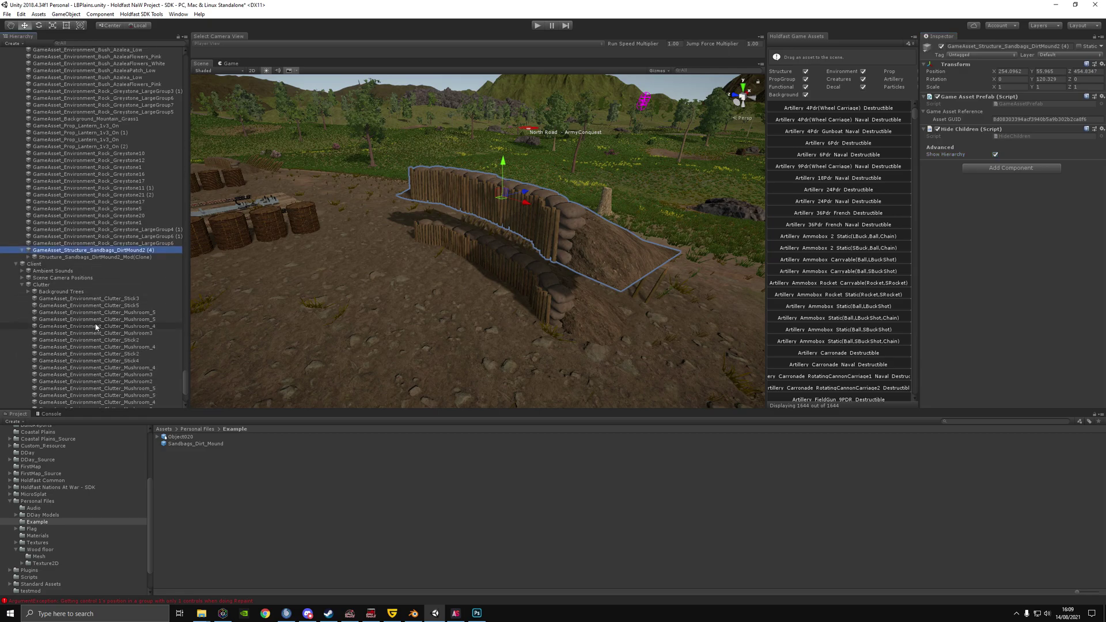
{"action": "left_click", "coordinate": [28, 257]}
{"action": "left_click", "coordinate": [34, 263]}
{"action": "left_click", "coordinate": [48, 272]}
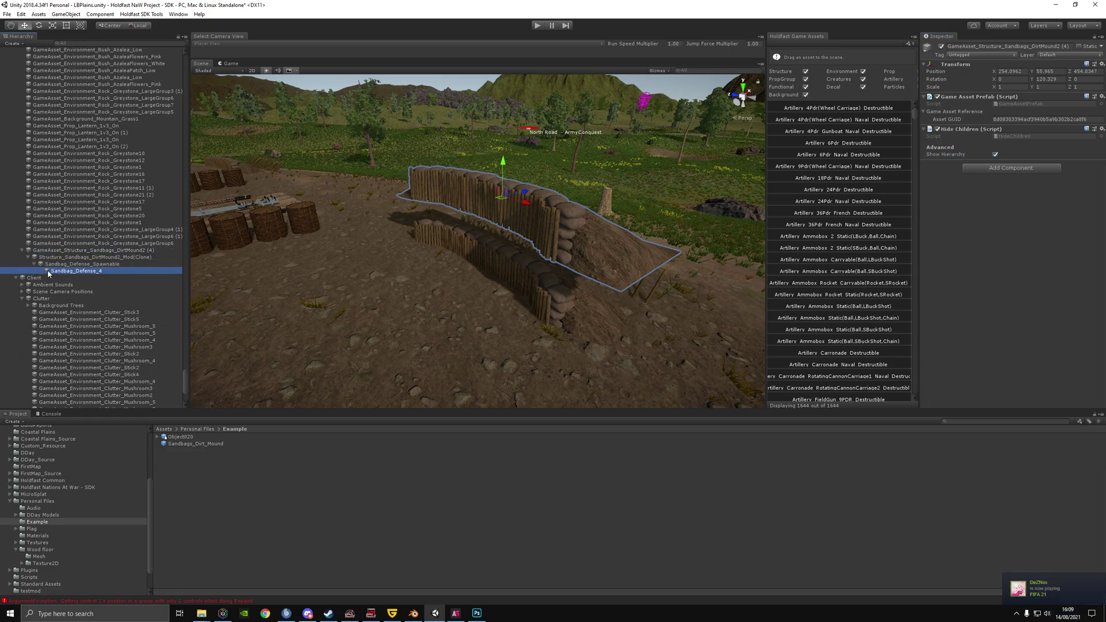
Remove the Hide Children script component from the duplicated sandbag mound.
{"action": "left_click", "coordinate": [92, 257]}
{"action": "left_click", "coordinate": [121, 250]}
{"action": "left_click", "coordinate": [100, 272]}
{"action": "right_click", "coordinate": [971, 133]}
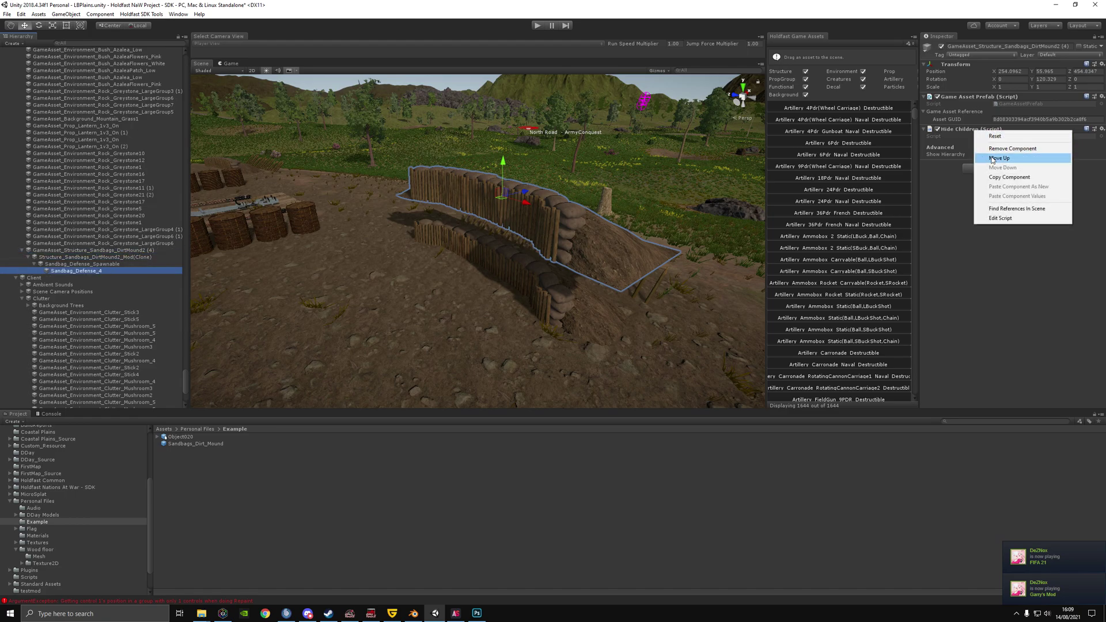
{"action": "left_click", "coordinate": [993, 151]}
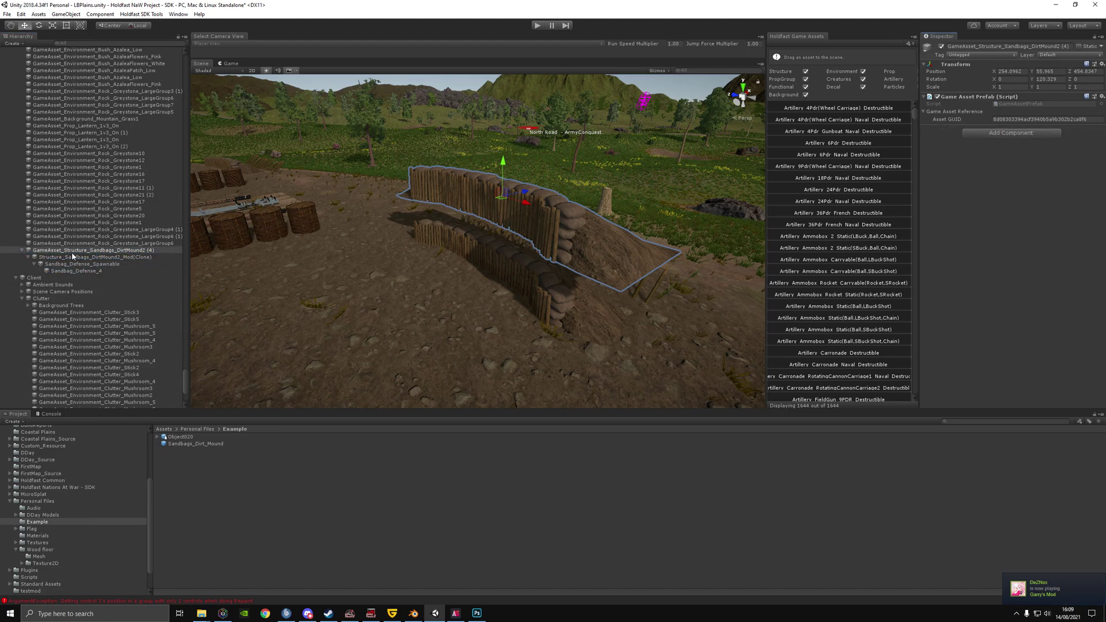
Move Sandbag_Defense_4 out of the duplicated mound's hierarchy and delete the remaining GameAsset_Structure_Sandbags_DirtMound2 (4) parent.
{"action": "key", "text": "Delete"}
{"action": "key", "text": "ctrl+z"}
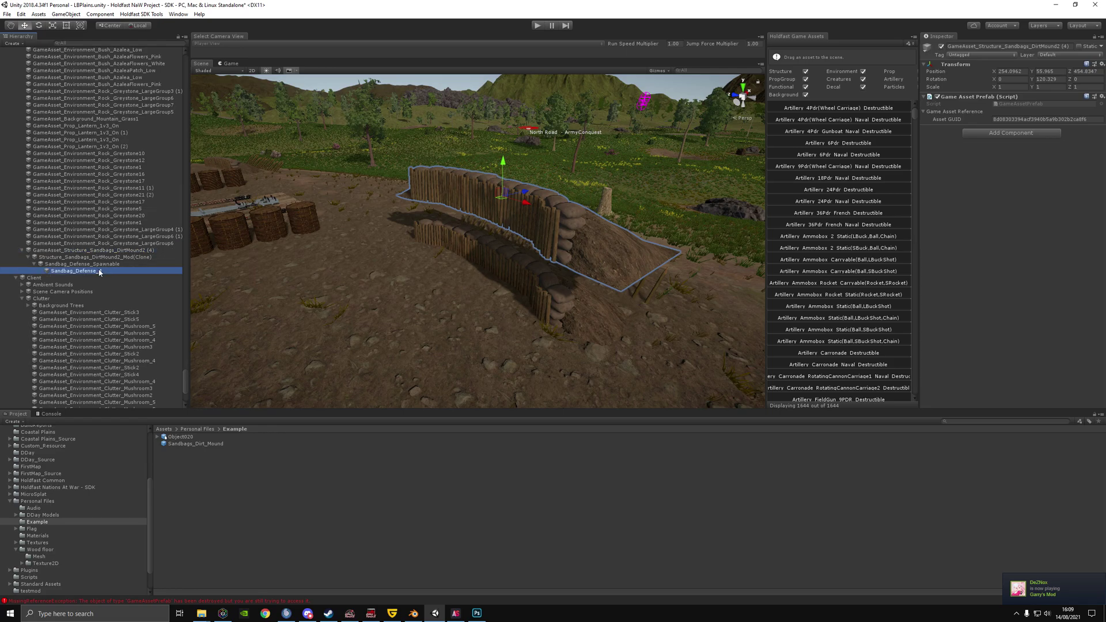
{"action": "left_click", "coordinate": [95, 270]}
{"action": "left_click_drag", "start_coordinate": [88, 263], "coordinate": [82, 246]}
{"action": "left_click", "coordinate": [74, 257]}
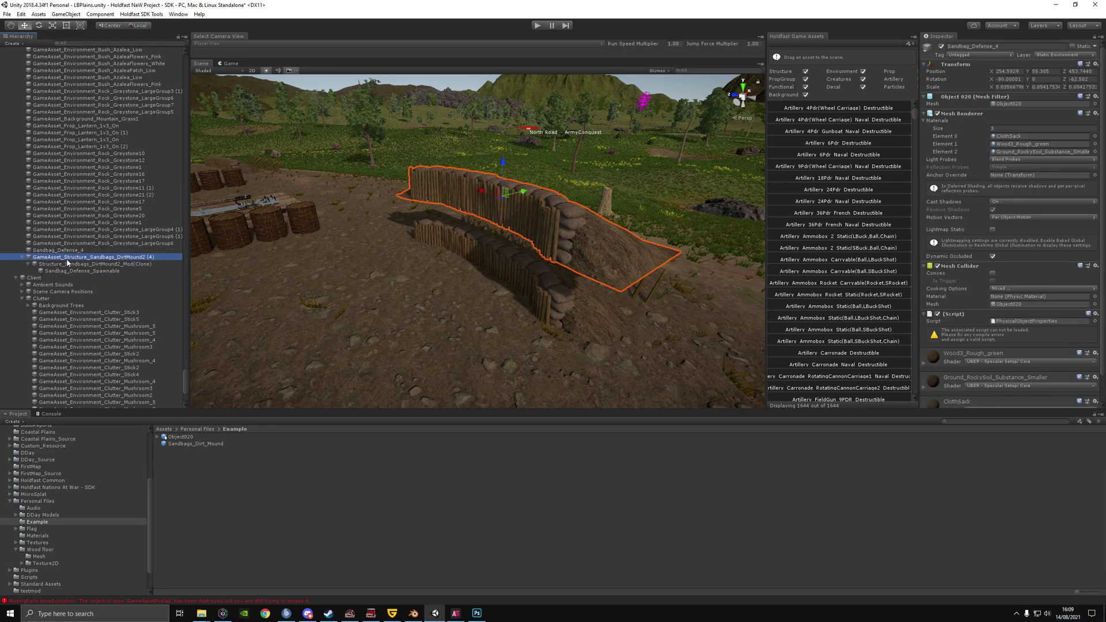
{"action": "key", "text": "Delete"}
Inspect Sandbag_Defense_4's components and materials and locate the mesh it references.
{"action": "left_click", "coordinate": [84, 250]}
{"action": "mouse_move", "coordinate": [501, 265]}
{"action": "right_mouse_down"}
{"action": "mouse_move", "coordinate": [432, 292]}
{"action": "mouse_move", "coordinate": [495, 258]}
{"action": "right_mouse_up"}
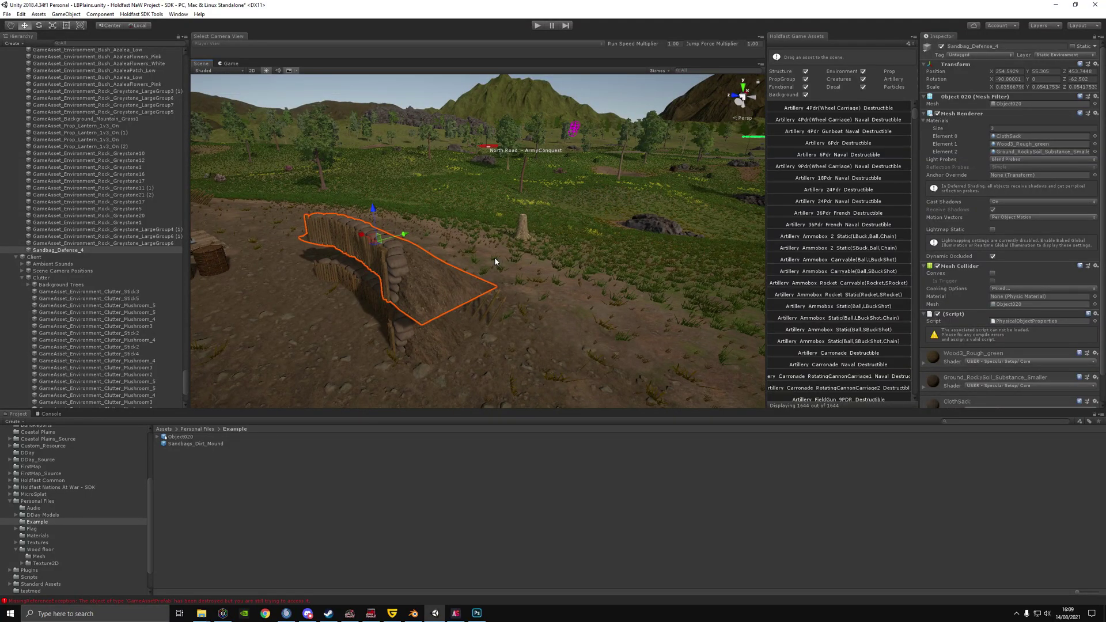
{"action": "scroll", "coordinate": [996, 292], "scroll_direction": "down", "scroll_amount": 3}
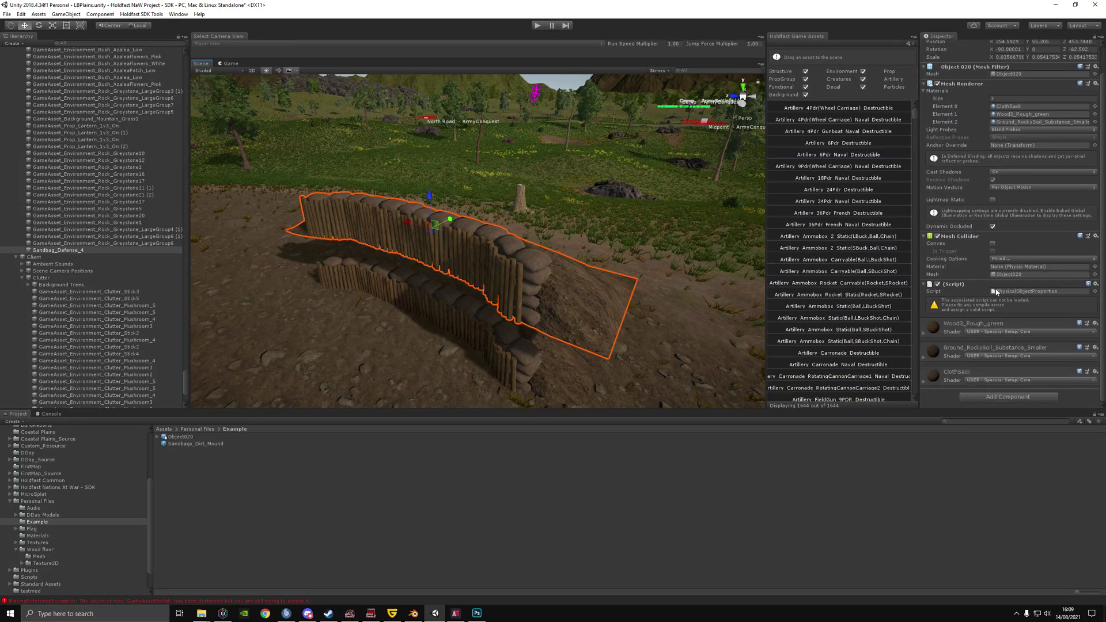
{"action": "scroll", "coordinate": [639, 328], "scroll_direction": "down", "scroll_amount": 2}
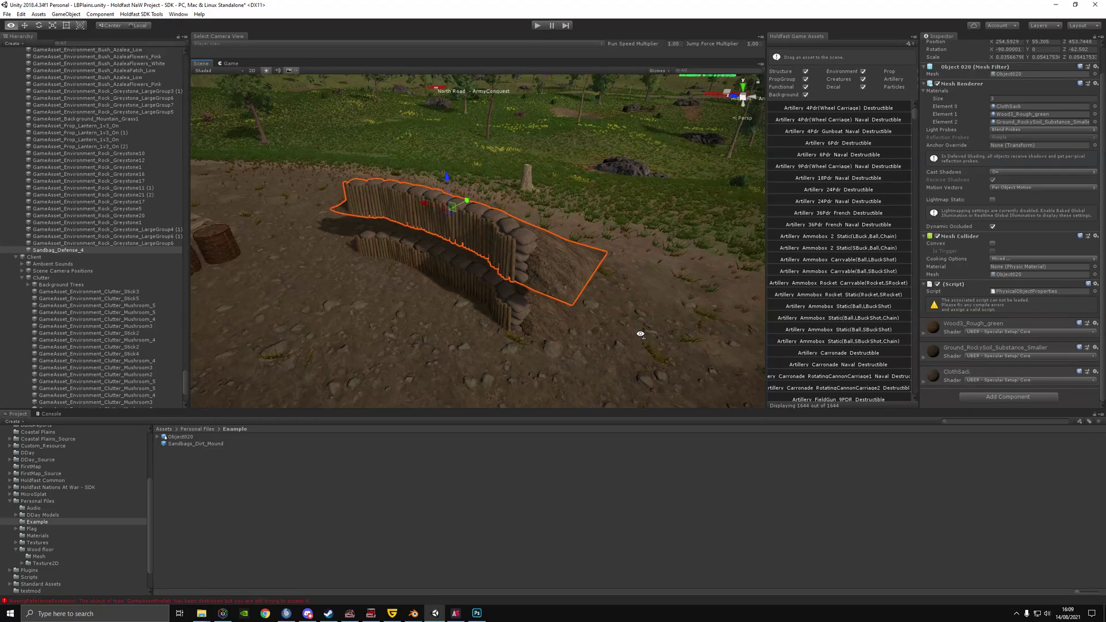
{"action": "scroll", "coordinate": [1022, 300], "scroll_direction": "up", "scroll_amount": 1}
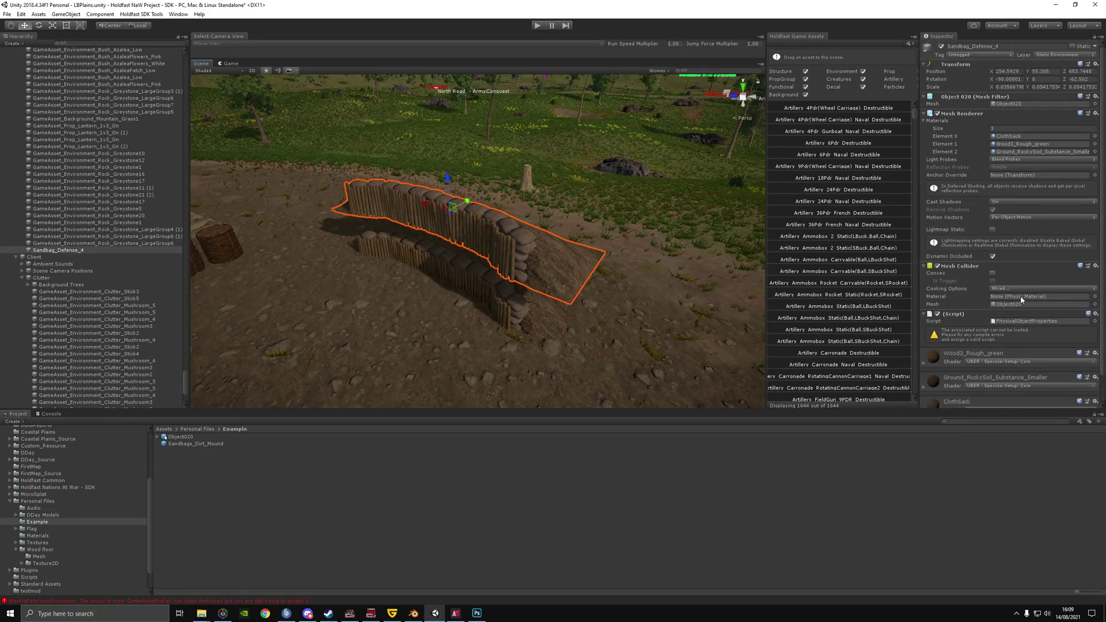
{"action": "left_click", "coordinate": [1007, 103]}
Switch to AssetStudio, load resources.assets from the Holdfast NaW_Data folder, and preview the Object020 mesh.
{"action": "left_click", "coordinate": [457, 614]}
{"action": "left_click", "coordinate": [290, 151]}
{"action": "left_click", "coordinate": [302, 162]}
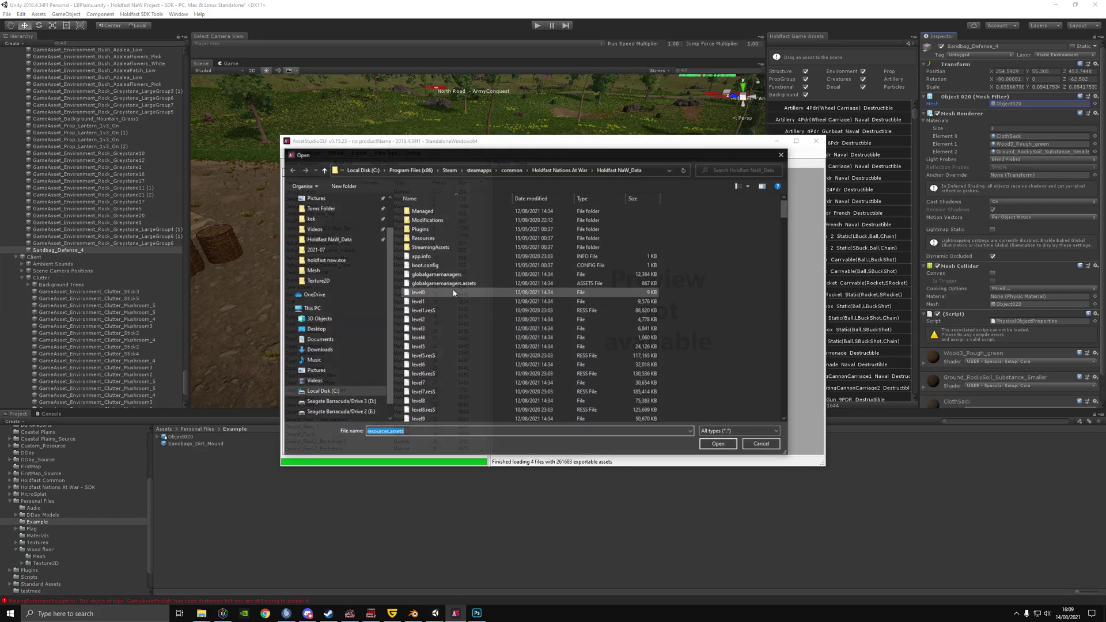
{"action": "scroll", "coordinate": [484, 299], "scroll_direction": "down", "scroll_amount": 20}
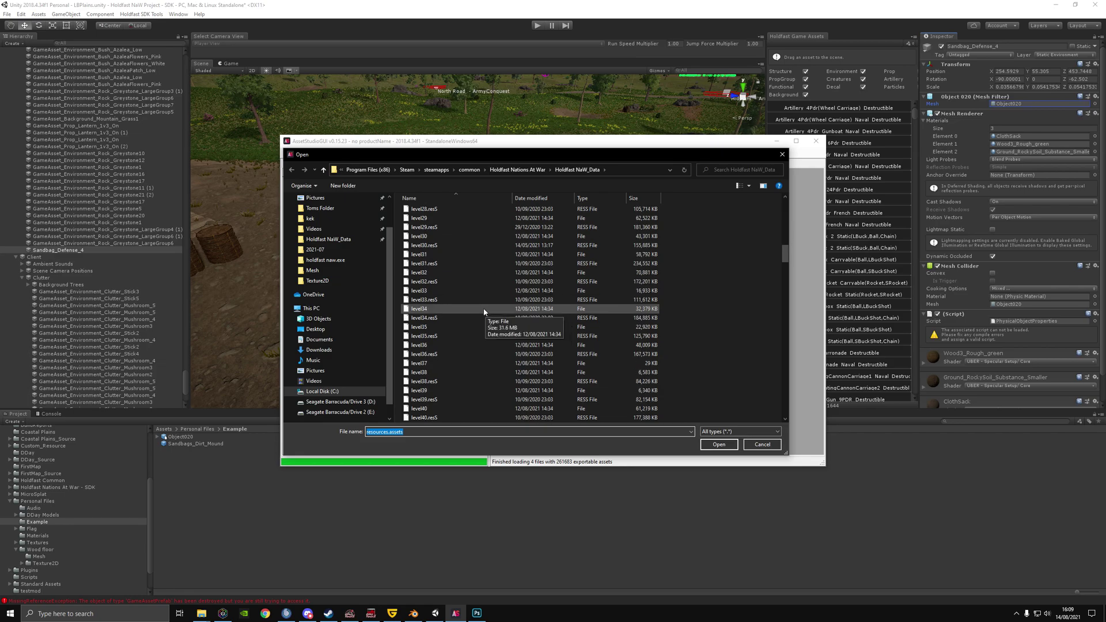
{"action": "scroll", "coordinate": [481, 302], "scroll_direction": "down", "scroll_amount": 13}
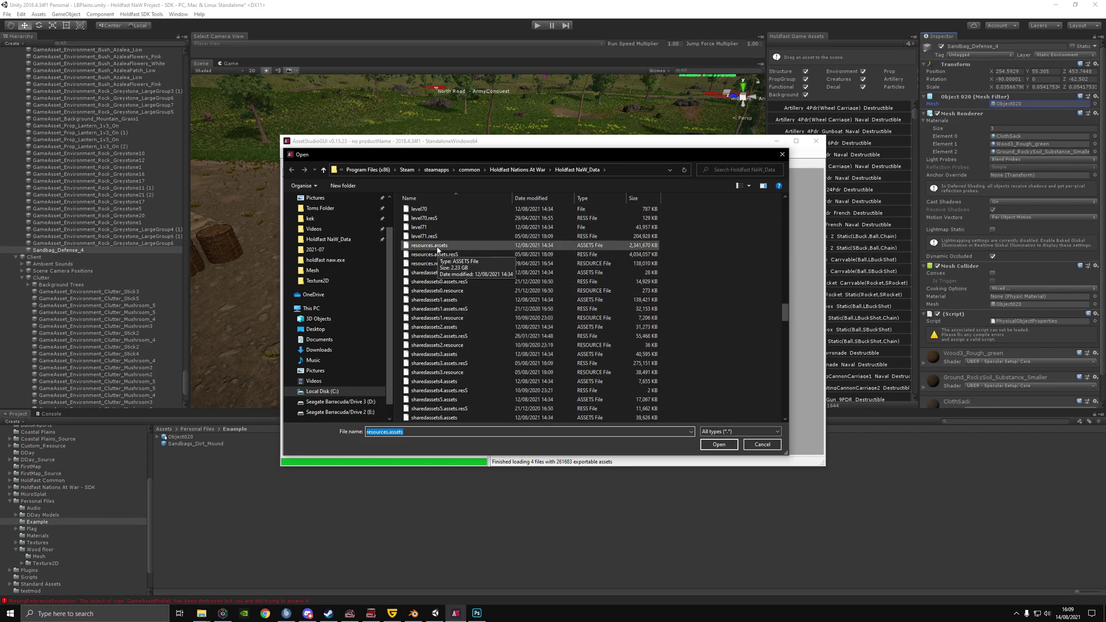
{"action": "double_click", "coordinate": [447, 246]}
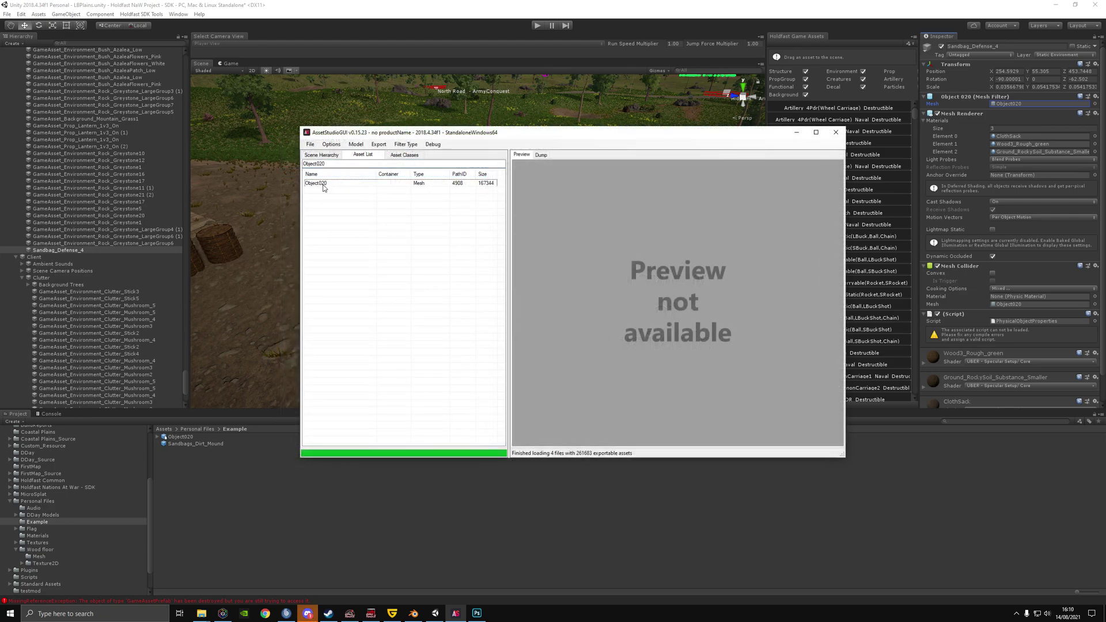
{"action": "left_click", "coordinate": [326, 184]}
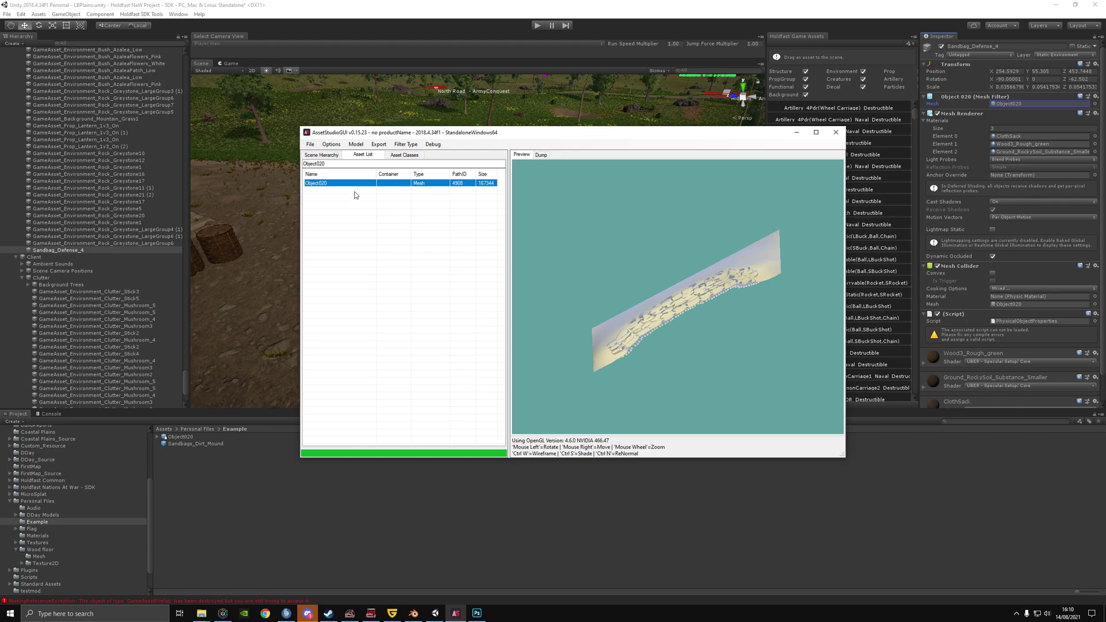
{"action": "left_click_drag", "start_coordinate": [717, 334], "coordinate": [640, 306]}
Start exporting the Object020 mesh and browse to the Example folder inside Holdfast mod.
{"action": "right_click", "coordinate": [320, 183]}
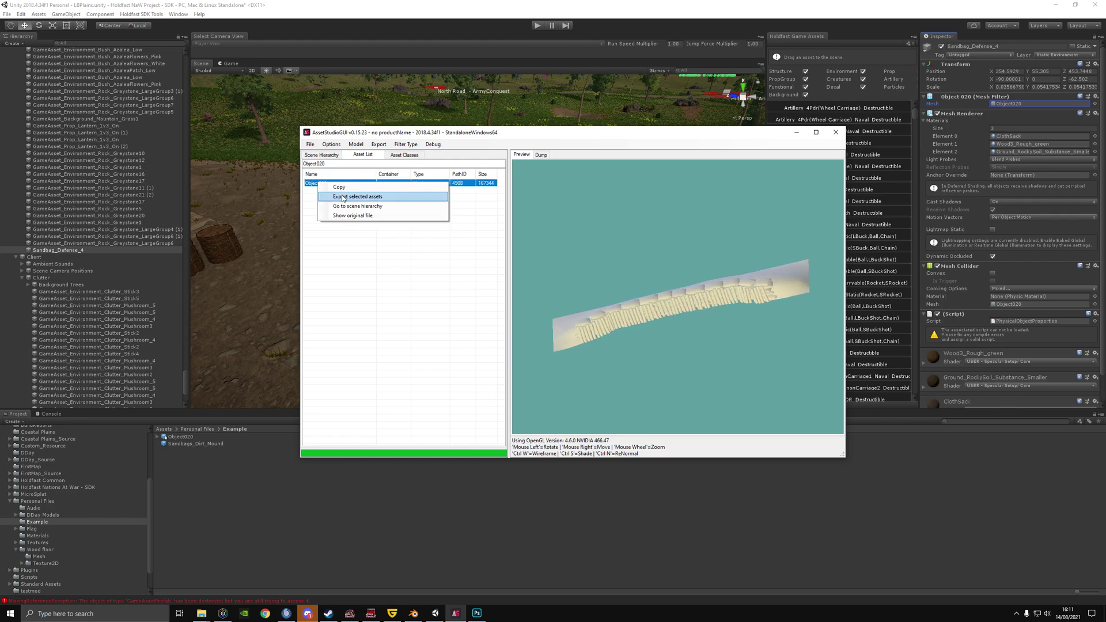
{"action": "left_click", "coordinate": [321, 183]}
{"action": "right_click", "coordinate": [321, 185]}
{"action": "left_click", "coordinate": [361, 201]}
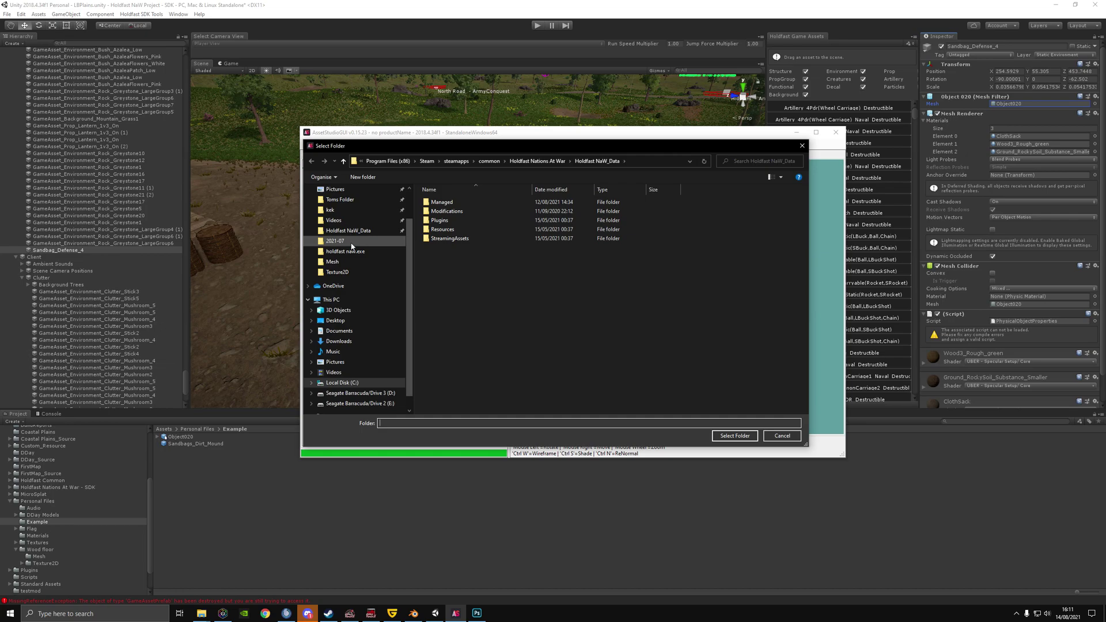
{"action": "left_click", "coordinate": [335, 206]}
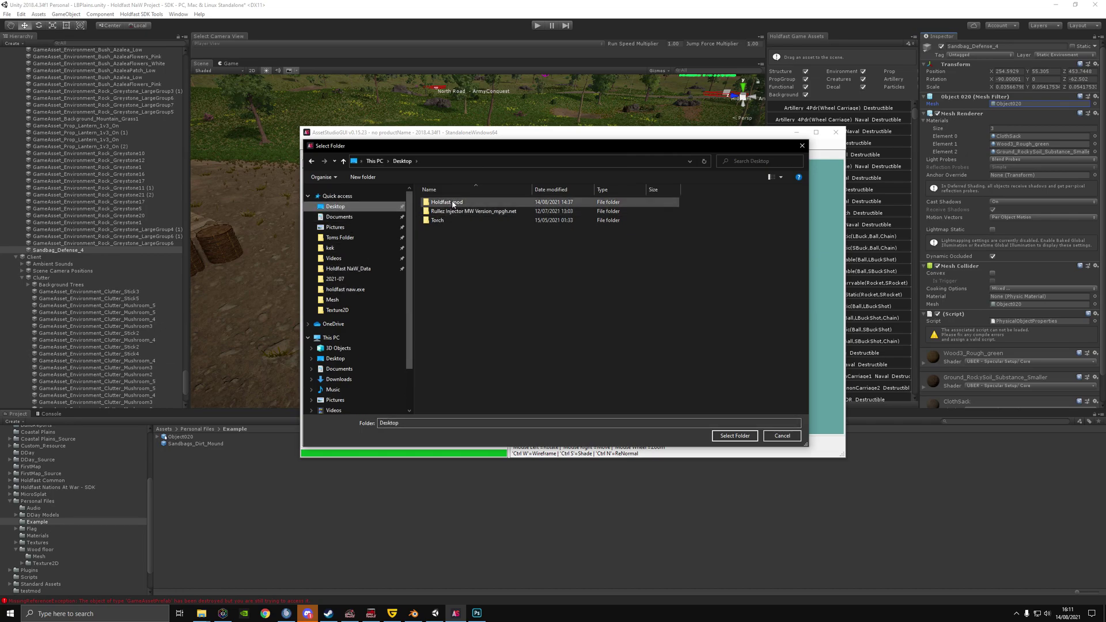
{"action": "double_click", "coordinate": [443, 203]}
{"action": "double_click", "coordinate": [441, 229]}
{"action": "double_click", "coordinate": [441, 204]}
{"action": "left_click", "coordinate": [801, 146]}
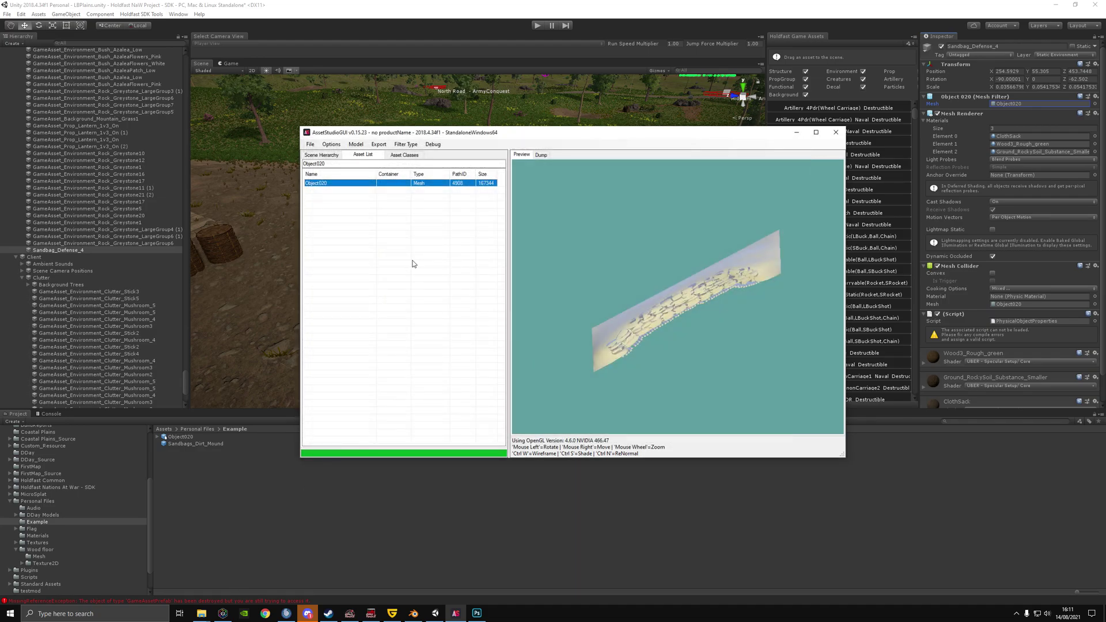
Switch to the Mesh folder in File Explorer and locate the exported Object020.obj file.
{"action": "mouse_move", "coordinate": [201, 613]}
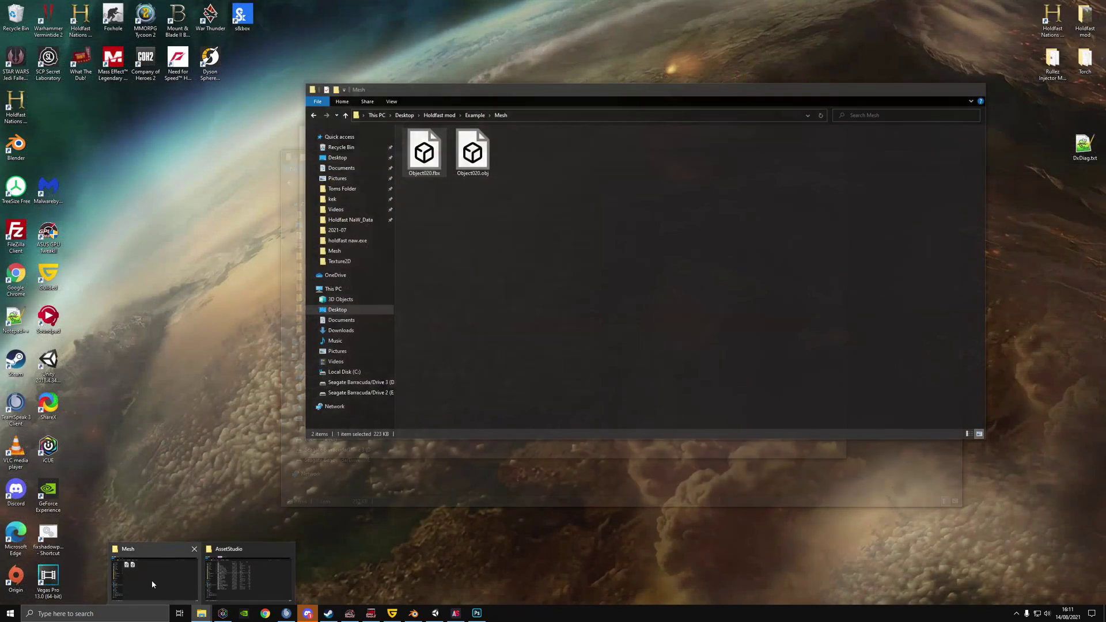
{"action": "left_click", "coordinate": [152, 584]}
{"action": "left_click", "coordinate": [475, 166]}
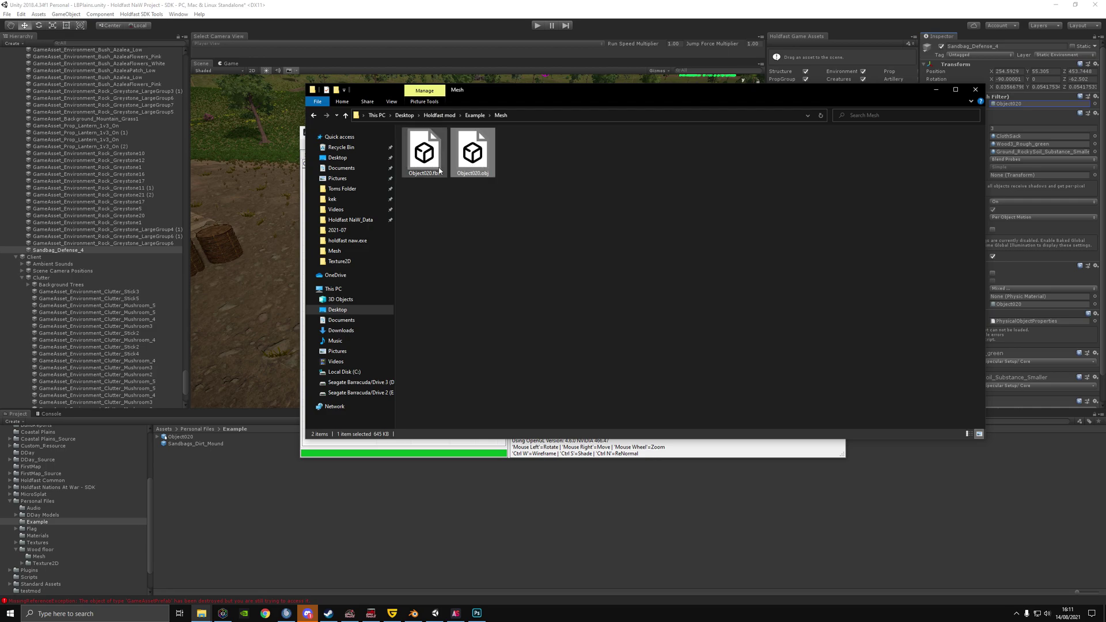
{"action": "left_click_drag", "start_coordinate": [483, 106], "coordinate": [428, 110]}
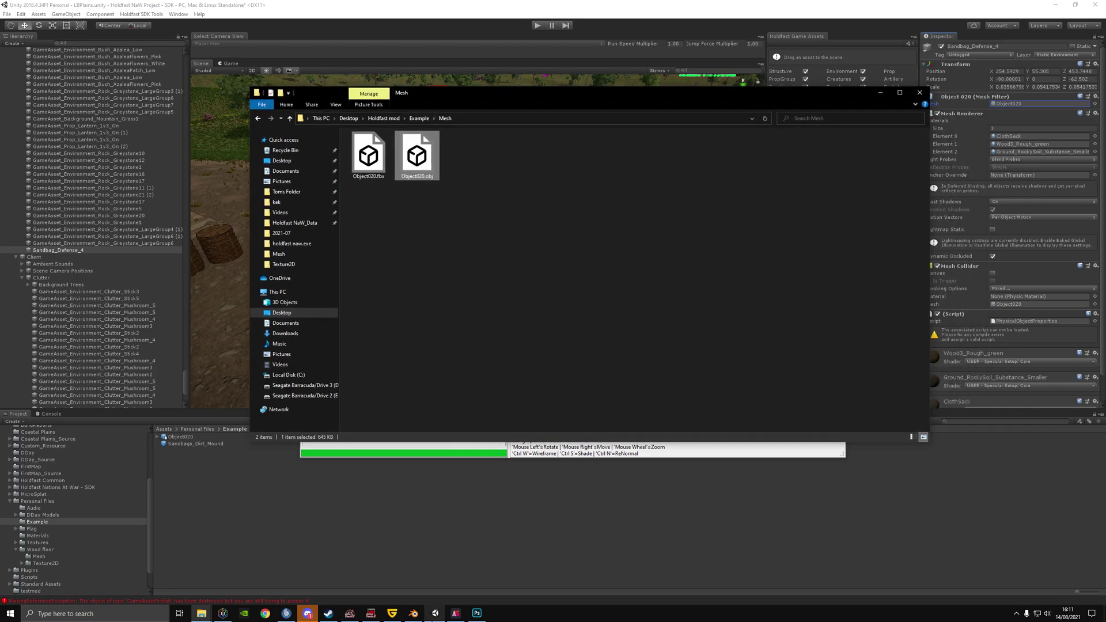
Switch to Blender and delete the default cube.
{"action": "left_click", "coordinate": [411, 614]}
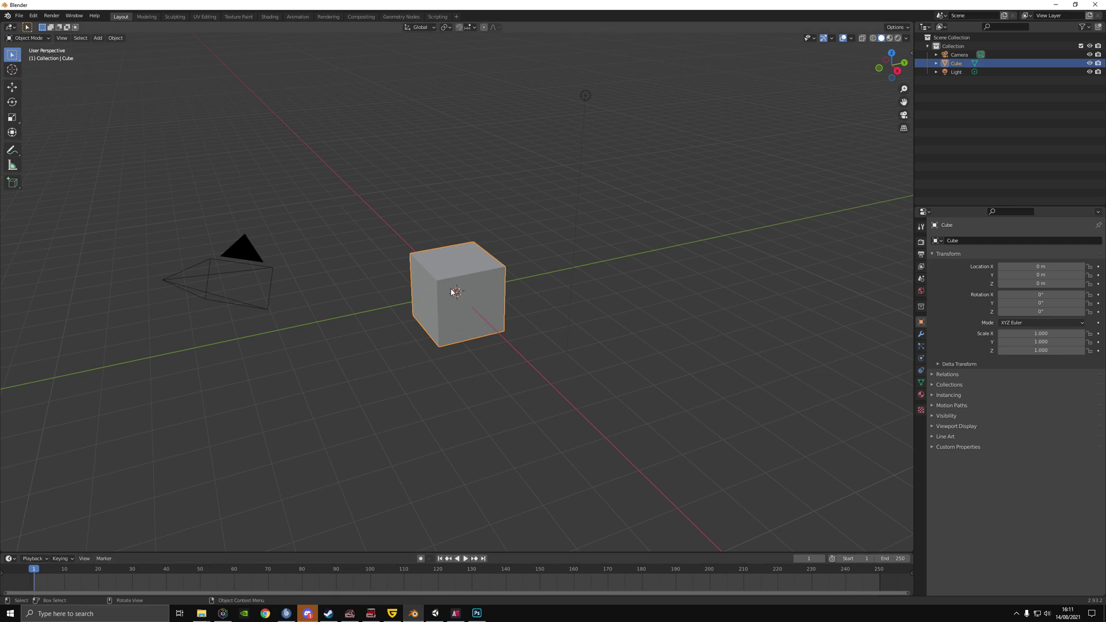
{"action": "key", "text": "Delete"}
Import the Object020 mesh as a Wavefront OBJ from the Example folder inside Holdfast mod.
{"action": "left_click", "coordinate": [19, 15]}
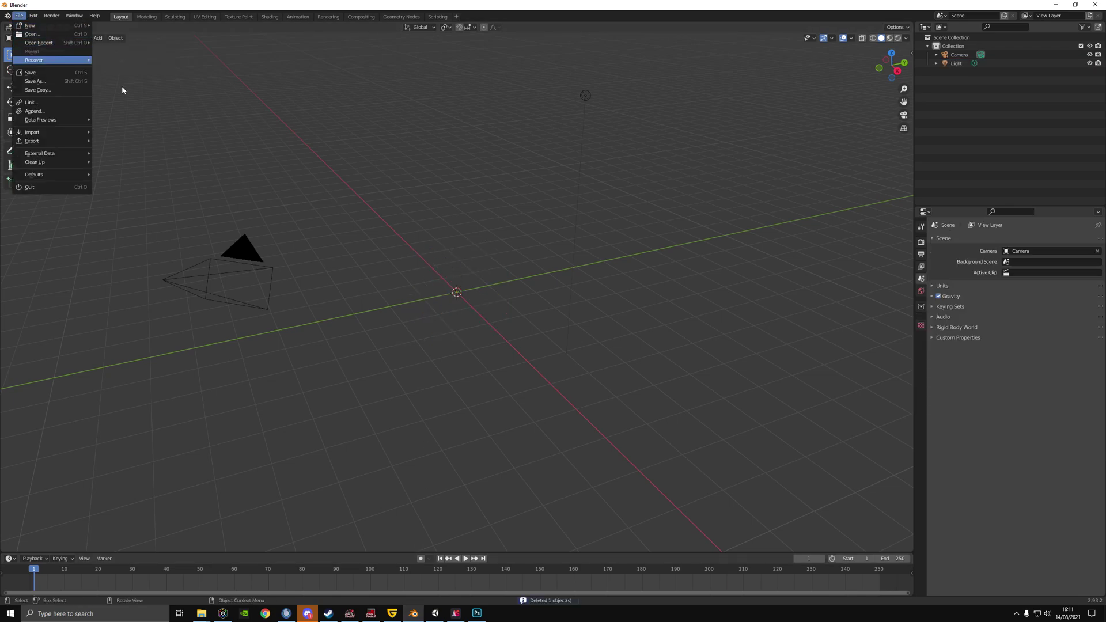
{"action": "left_click", "coordinate": [19, 15]}
{"action": "mouse_move", "coordinate": [41, 138]}
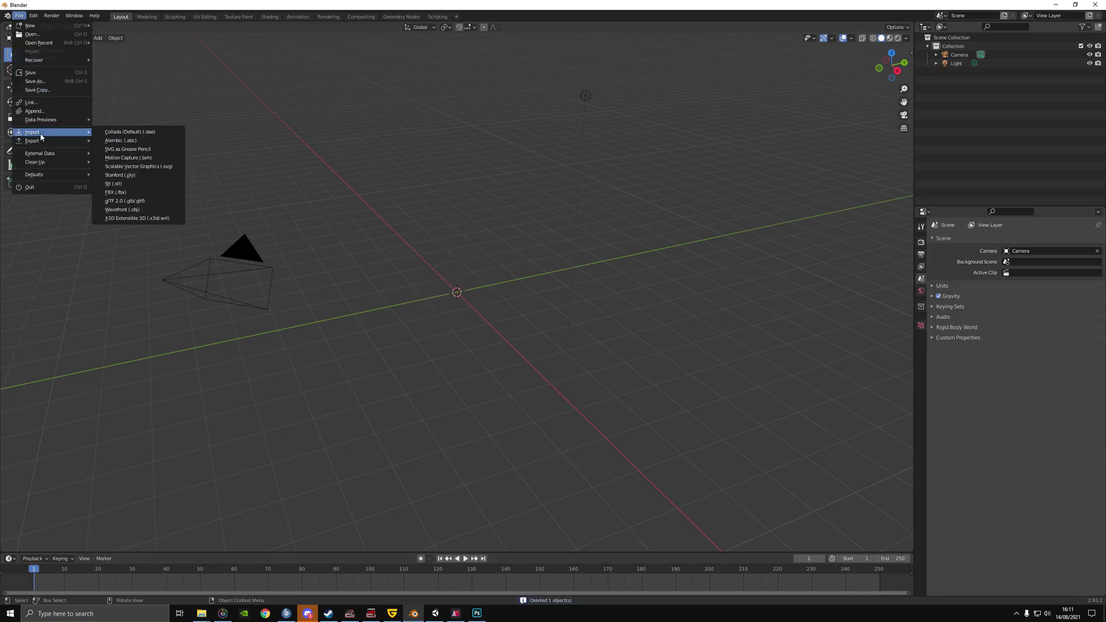
{"action": "left_click", "coordinate": [139, 210]}
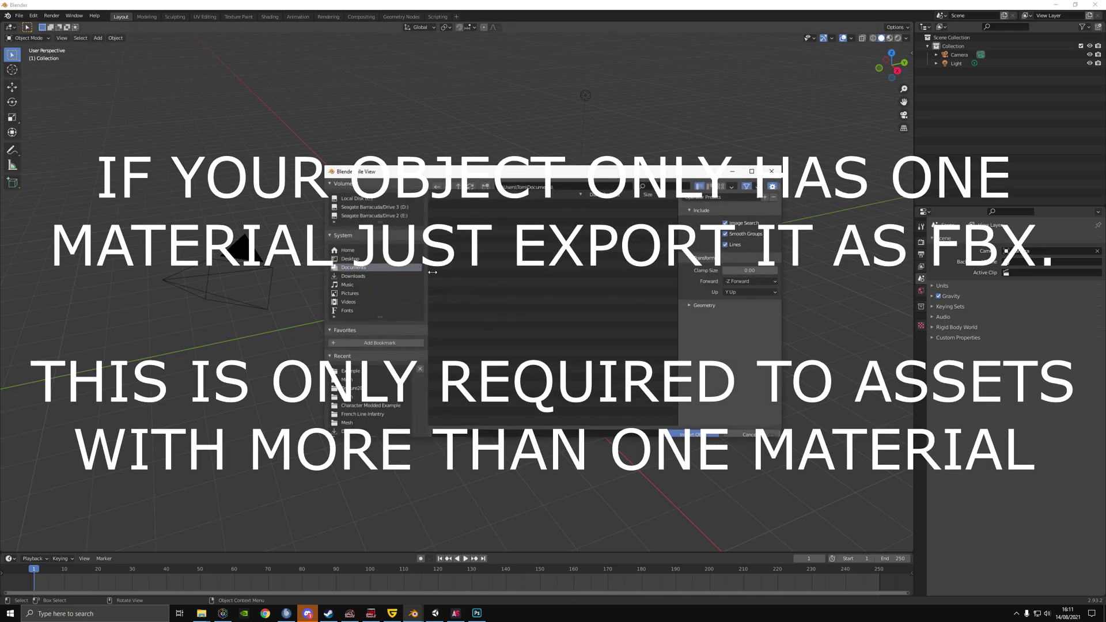
{"action": "left_click", "coordinate": [347, 250]}
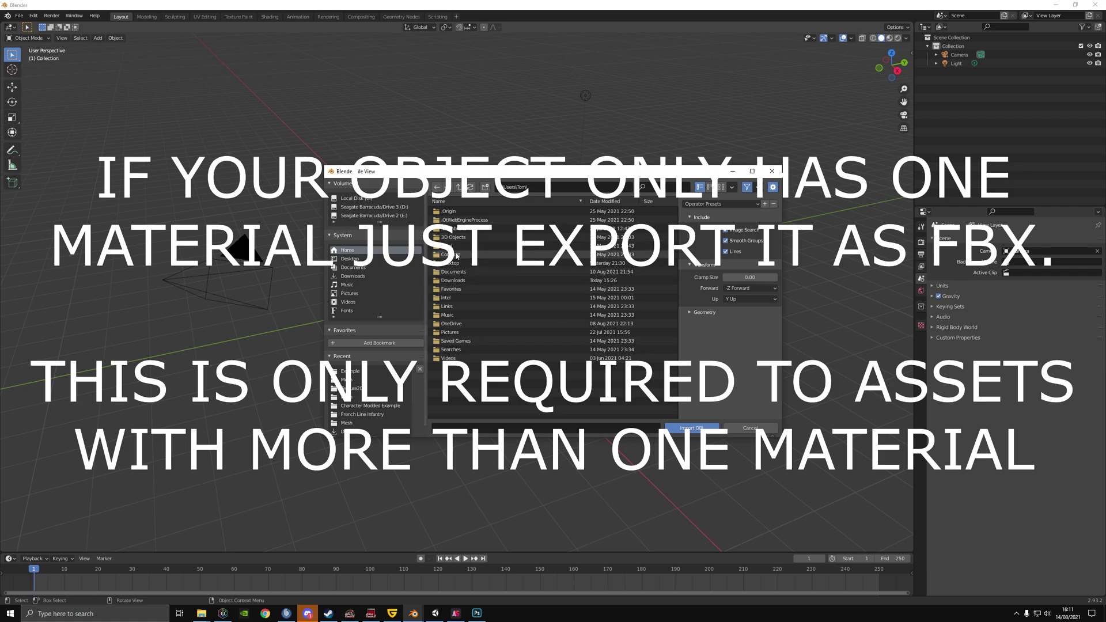
{"action": "left_click", "coordinate": [372, 261]}
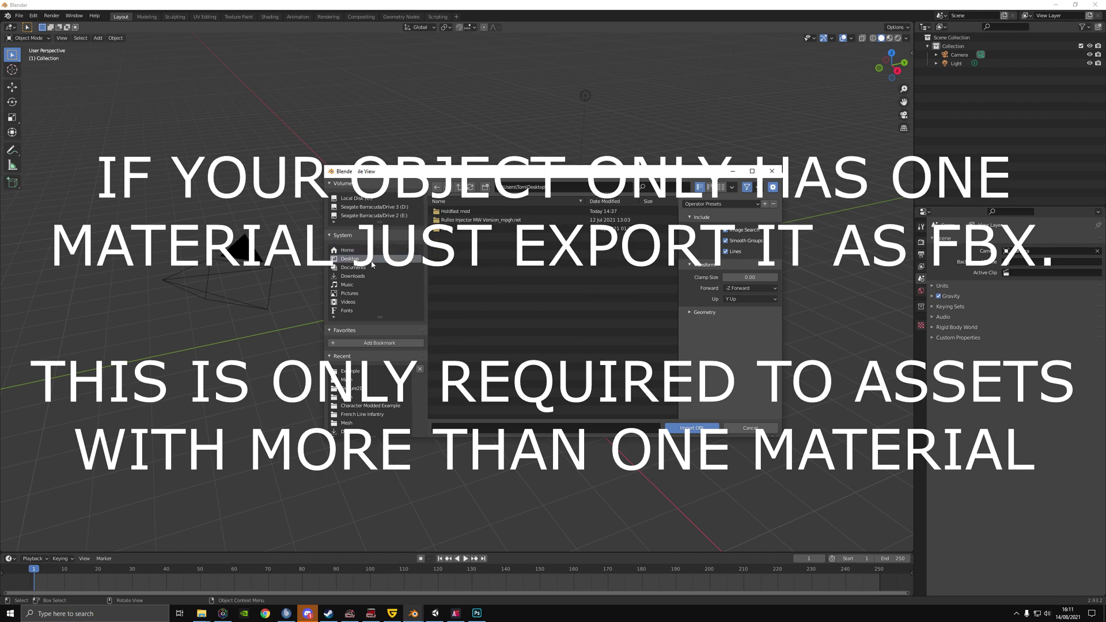
{"action": "double_click", "coordinate": [455, 212]}
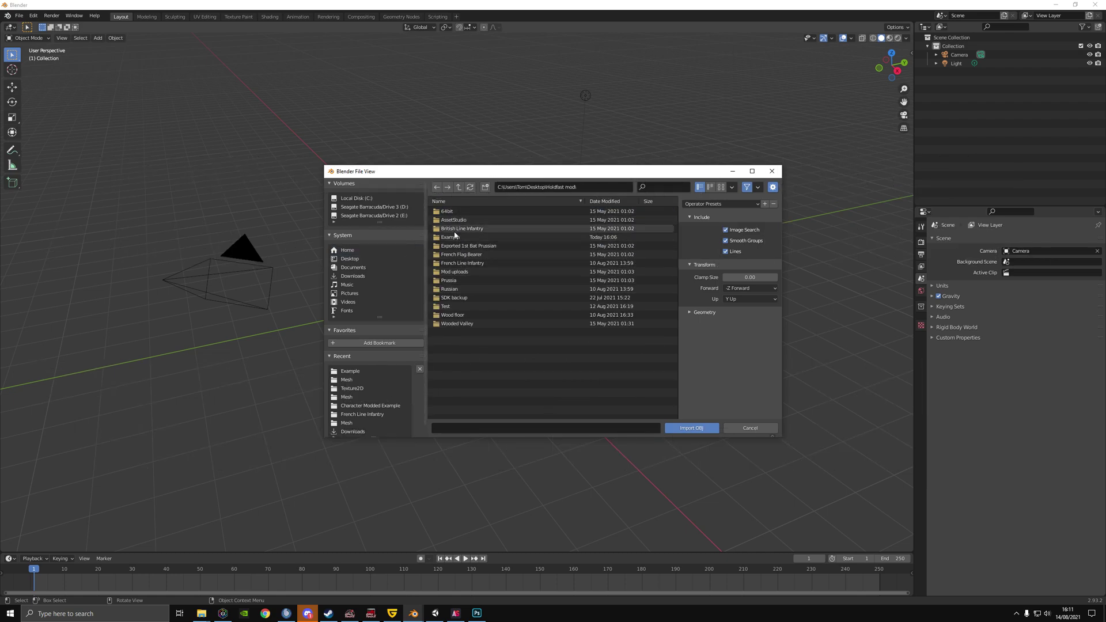
{"action": "double_click", "coordinate": [455, 236]}
{"action": "double_click", "coordinate": [453, 215]}
Examine the imported sandbag mesh from several angles and distances.
{"action": "right_click", "coordinate": [514, 299]}
{"action": "left_click", "coordinate": [413, 239]}
{"action": "middle_click_drag", "start_coordinate": [443, 275], "coordinate": [538, 269]}
{"action": "scroll", "coordinate": [420, 281], "scroll_direction": "down", "scroll_amount": 8}
{"action": "scroll", "coordinate": [419, 281], "scroll_direction": "down", "scroll_amount": 3}
{"action": "scroll", "coordinate": [536, 270], "scroll_direction": "up", "scroll_amount": 5}
{"action": "middle_click_drag", "start_coordinate": [494, 351], "coordinate": [500, 294]}
{"action": "scroll", "coordinate": [490, 303], "scroll_direction": "down", "scroll_amount": 5}
Select the imported Object020 mesh and put it into Edit Mode.
{"action": "left_click", "coordinate": [471, 318]}
{"action": "scroll", "coordinate": [452, 326], "scroll_direction": "up", "scroll_amount": 5}
{"action": "middle_click_drag", "start_coordinate": [451, 326], "coordinate": [441, 318]}
{"action": "key", "text": "Tab"}
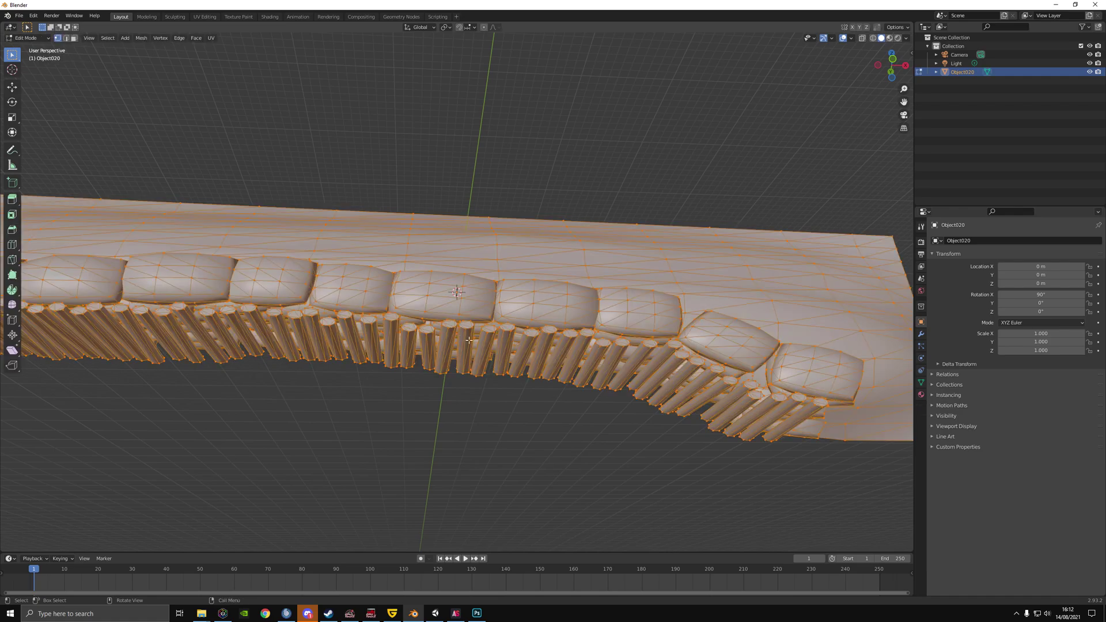
{"action": "scroll", "coordinate": [469, 341], "scroll_direction": "down", "scroll_amount": 8}
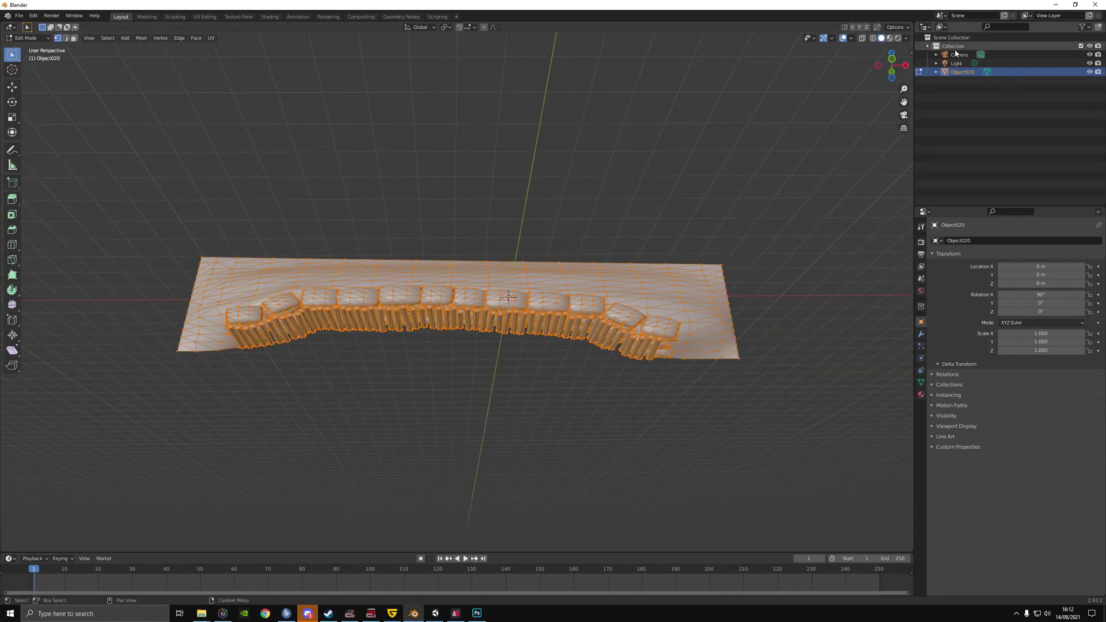
Delete the Camera and Light objects from the scene collection.
{"action": "left_click", "coordinate": [956, 55]}
{"action": "left_click", "coordinate": [956, 64], "text": "shift"}
{"action": "key", "text": "x"}
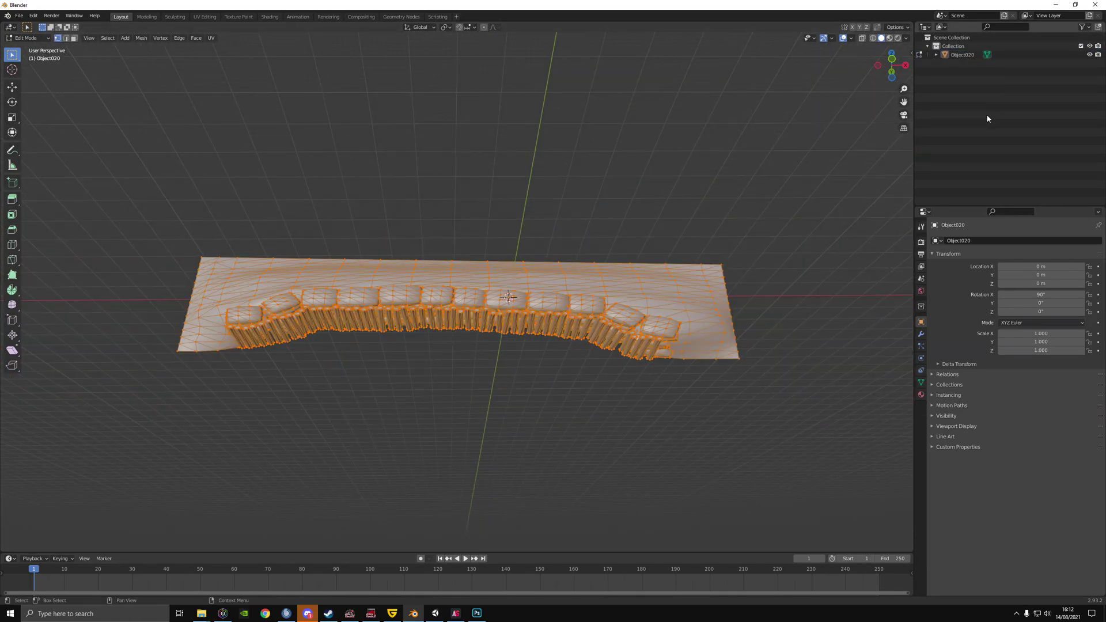
Switch the active selection tool to Select Circle for editing the Object020 mesh.
{"action": "middle_click_drag", "start_coordinate": [495, 346], "coordinate": [471, 341]}
{"action": "scroll", "coordinate": [501, 350], "scroll_direction": "up", "scroll_amount": 5}
{"action": "scroll", "coordinate": [506, 340], "scroll_direction": "down", "scroll_amount": 5}
{"action": "scroll", "coordinate": [470, 341], "scroll_direction": "up", "scroll_amount": 4}
{"action": "scroll", "coordinate": [471, 341], "scroll_direction": "down", "scroll_amount": 4}
{"action": "left_click_drag", "start_coordinate": [9, 55], "coordinate": [58, 92]}
{"action": "scroll", "coordinate": [399, 275], "scroll_direction": "up", "scroll_amount": 3}
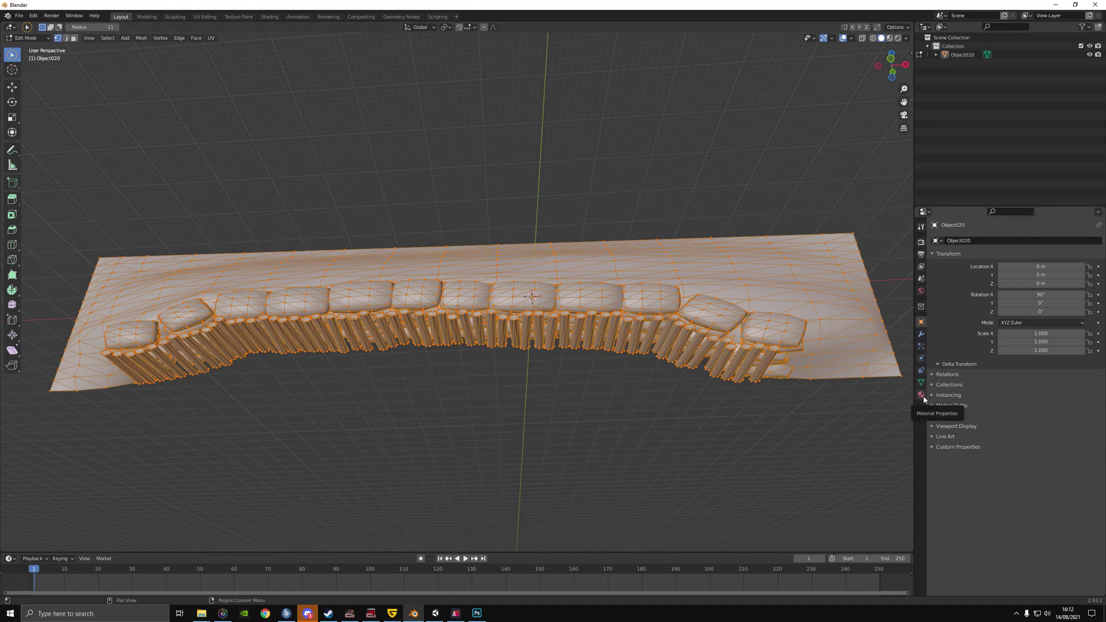
Add two more material slots to the Object020 mesh.
{"action": "left_click", "coordinate": [921, 395]}
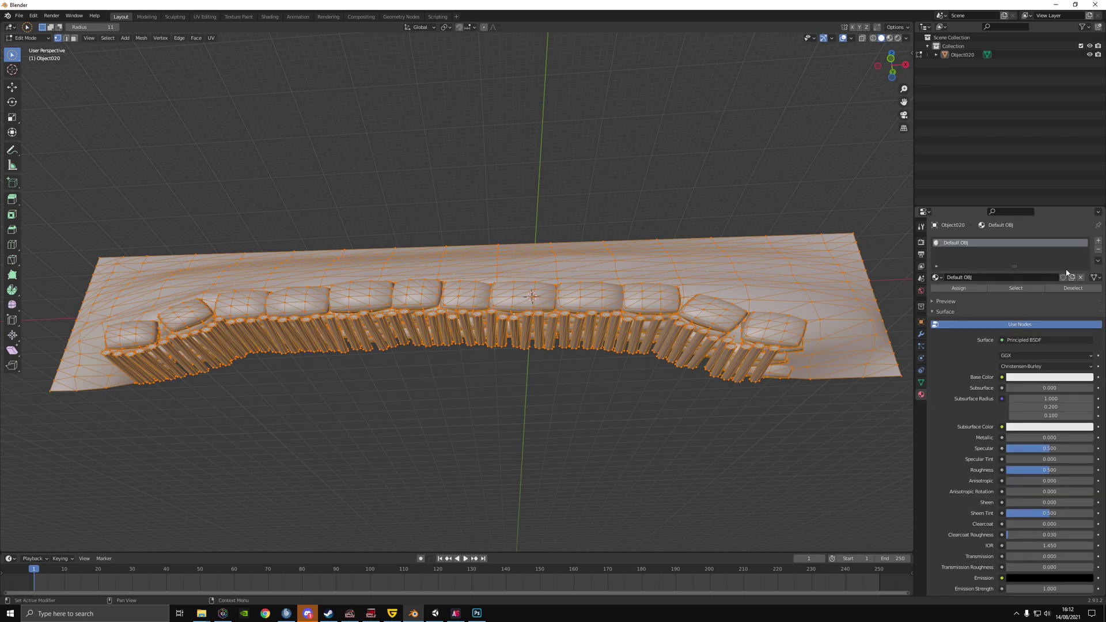
{"action": "left_click", "coordinate": [1098, 240]}
{"action": "left_click", "coordinate": [1098, 240]}
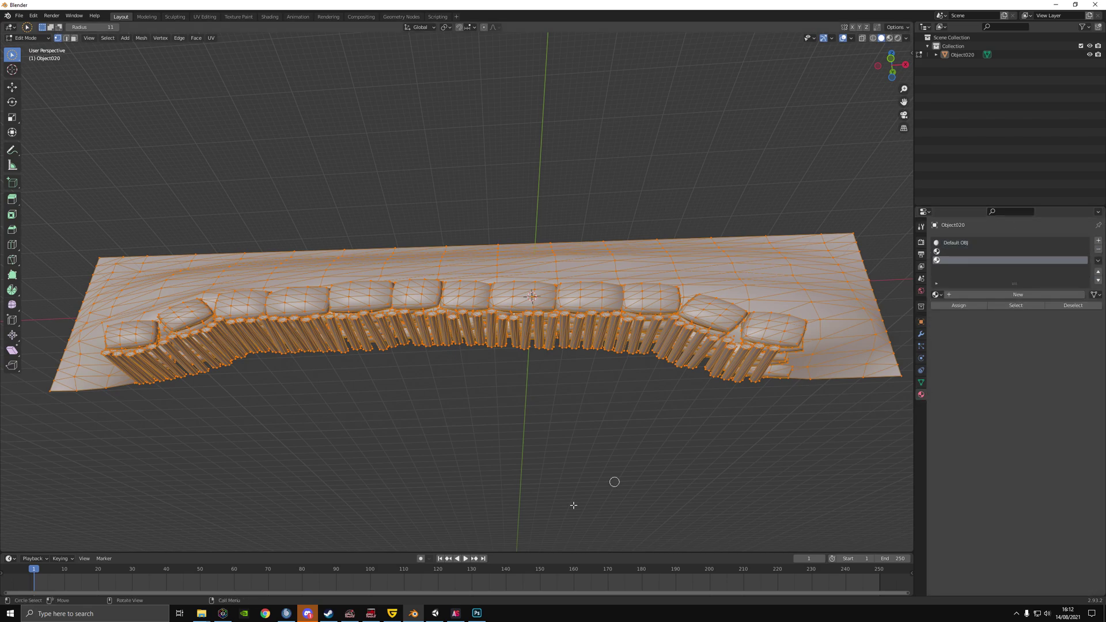
Switch to Unity and check the material elements assigned to Sandbag_Defense_4 on the sandbag wall.
{"action": "left_click", "coordinate": [439, 615]}
{"action": "left_click", "coordinate": [1007, 136]}
{"action": "left_click", "coordinate": [1009, 152]}
{"action": "mouse_move", "coordinate": [484, 267]}
{"action": "middle_mouse_down"}
{"action": "mouse_move", "coordinate": [508, 249]}
{"action": "mouse_move", "coordinate": [496, 253]}
{"action": "middle_mouse_up"}
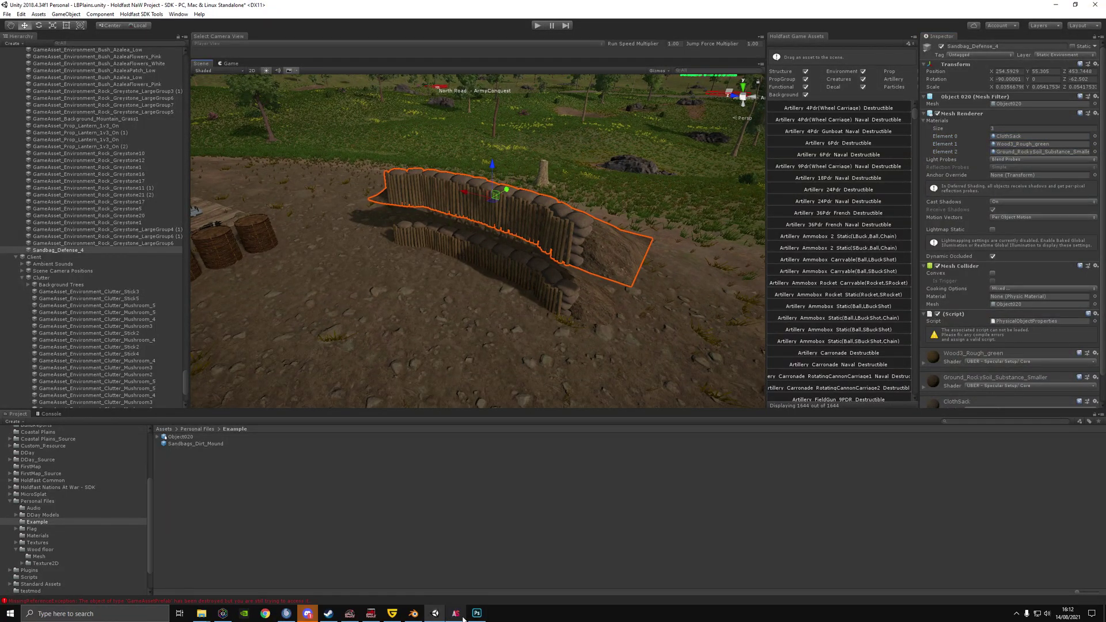
Return to Blender, create a new material in each of the two empty slots and make the Default OBJ slot active.
{"action": "left_click", "coordinate": [414, 613]}
{"action": "left_click", "coordinate": [1006, 294]}
{"action": "left_click", "coordinate": [979, 260]}
{"action": "left_click", "coordinate": [1006, 294]}
{"action": "left_click", "coordinate": [970, 243]}
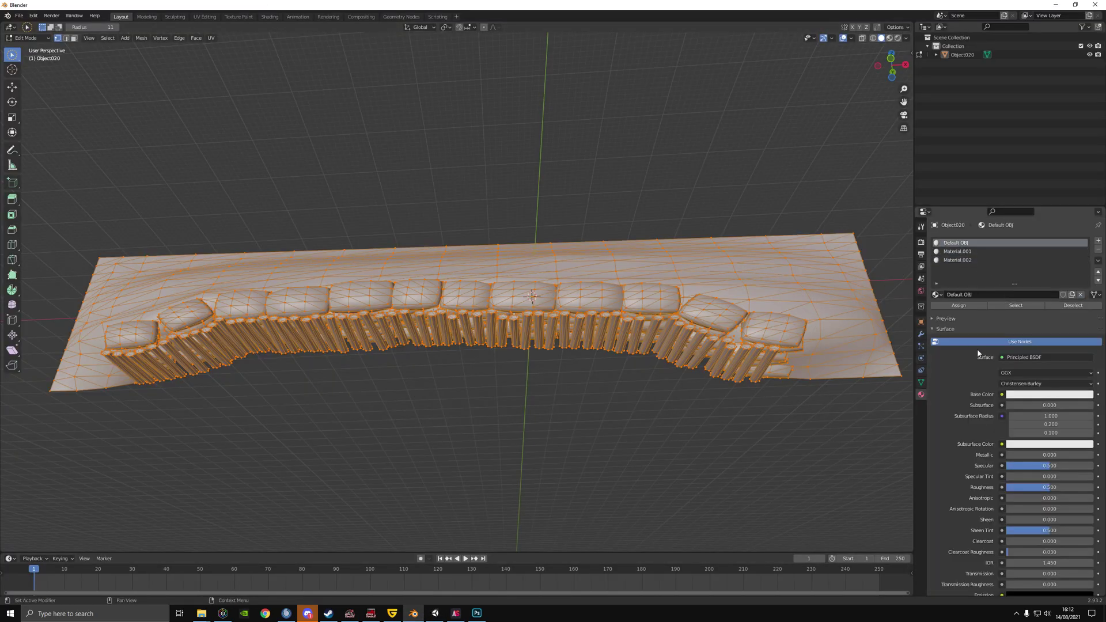
Deselect the mesh and select only the geometry assigned to the Default OBJ material.
{"action": "middle_click_drag", "start_coordinate": [806, 311], "coordinate": [818, 324]}
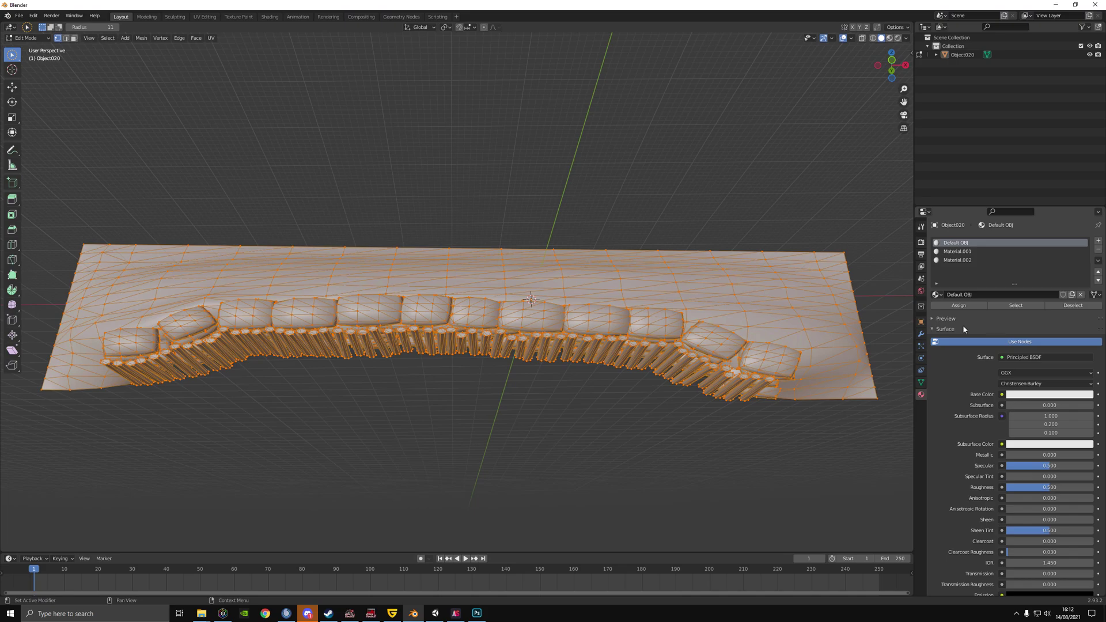
{"action": "left_click", "coordinate": [704, 450]}
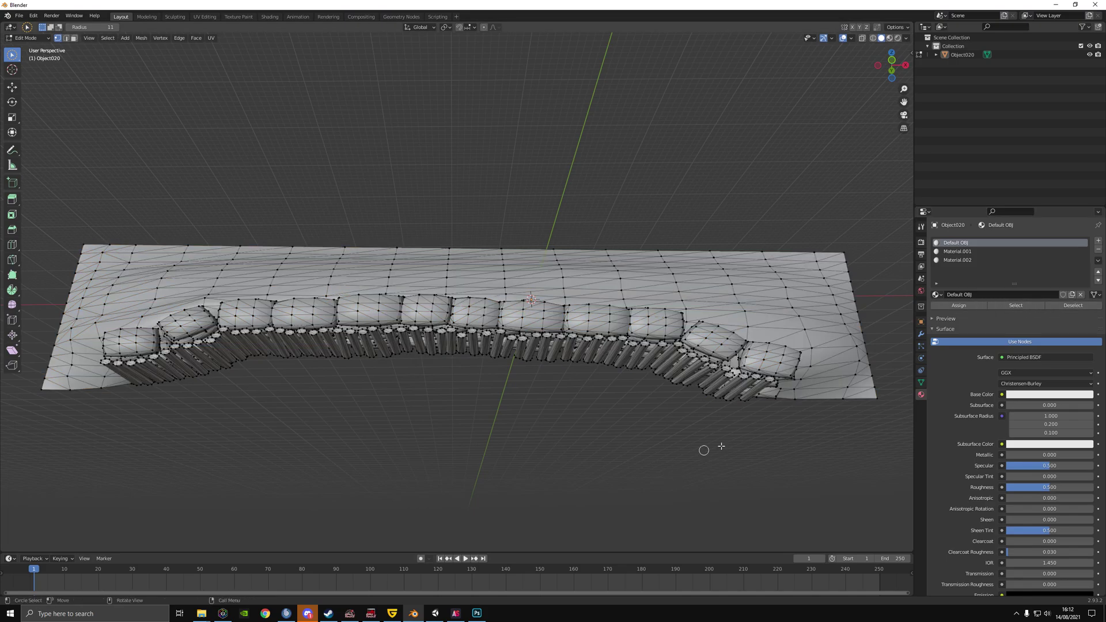
{"action": "left_click", "coordinate": [1016, 308]}
{"action": "middle_click_drag", "start_coordinate": [506, 340], "coordinate": [452, 592]}
Switch to Unity and examine the sandbag wall's bags, wooden posts and dirt mound up close.
{"action": "left_click", "coordinate": [435, 613]}
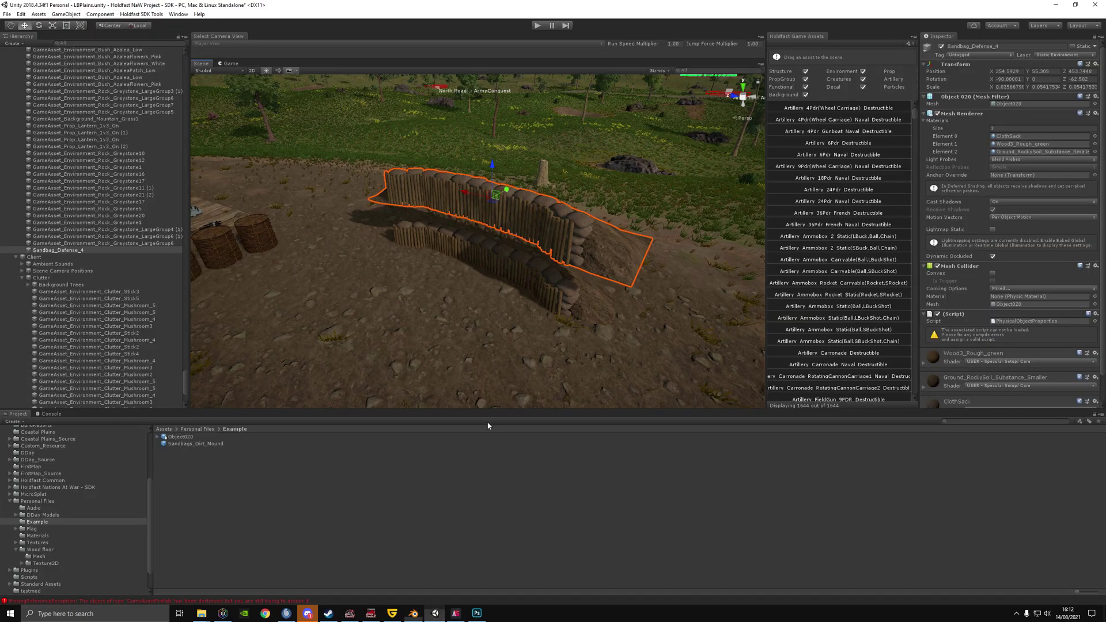
{"action": "scroll", "coordinate": [539, 255], "scroll_direction": "up", "scroll_amount": 3}
{"action": "left_click_drag", "start_coordinate": [539, 254], "coordinate": [485, 275], "text": "alt"}
{"action": "mouse_move", "coordinate": [486, 274]}
{"action": "right_mouse_down"}
{"action": "mouse_move", "coordinate": [487, 297]}
{"action": "mouse_move", "coordinate": [496, 281]}
{"action": "right_mouse_up"}
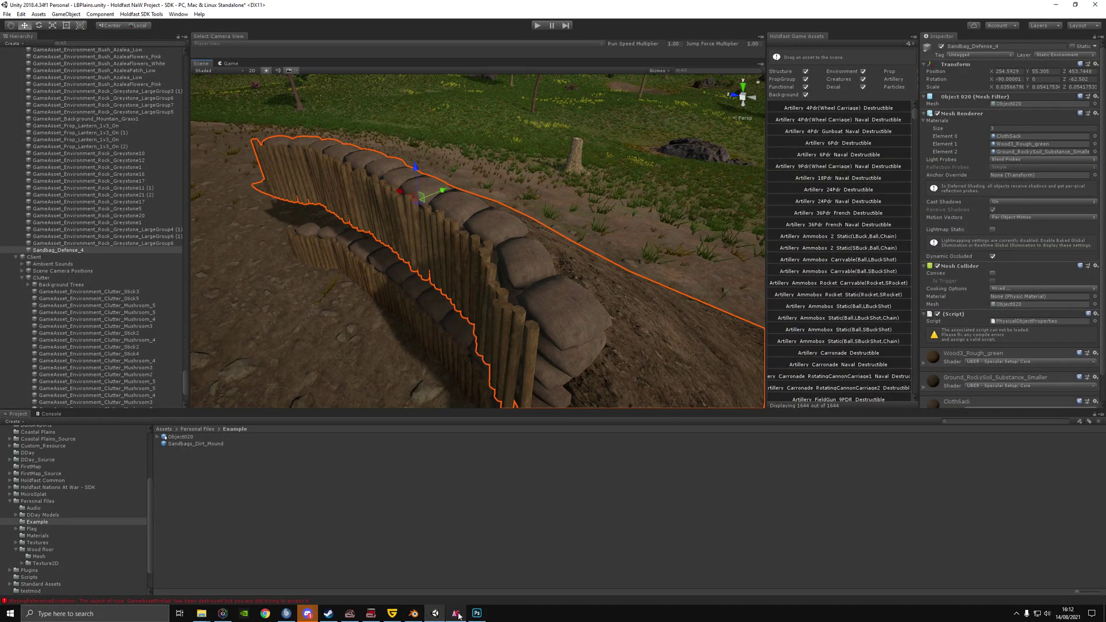
Go back to Blender and clear the selection on the sandbag mesh with the wooden posts in view.
{"action": "left_click", "coordinate": [414, 613]}
{"action": "middle_click_drag", "start_coordinate": [646, 357], "coordinate": [487, 337]}
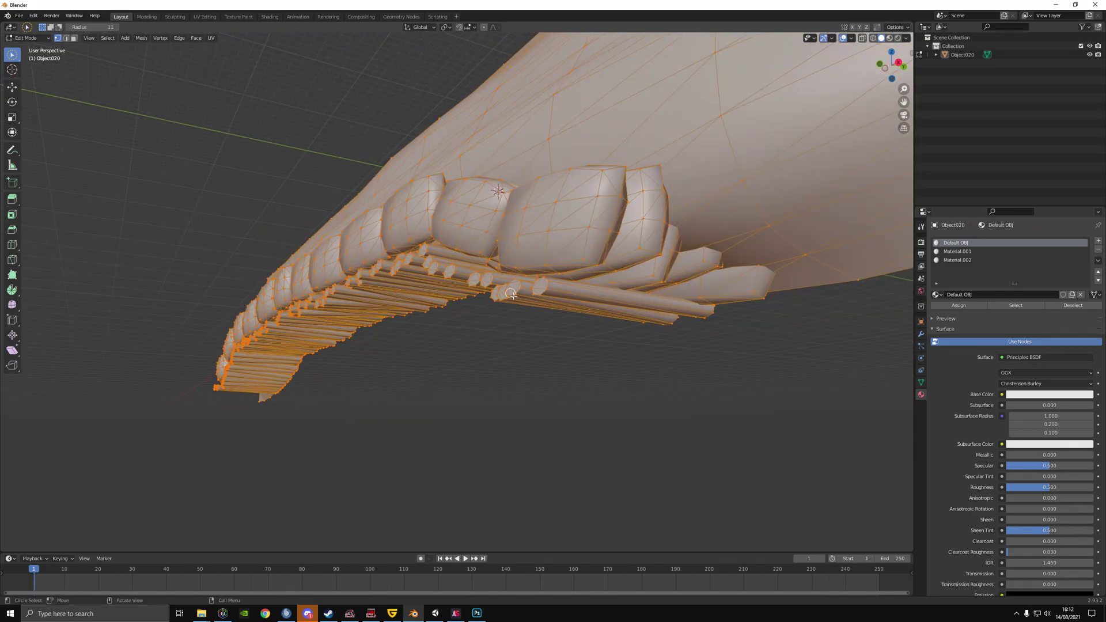
{"action": "key", "text": "alt+a"}
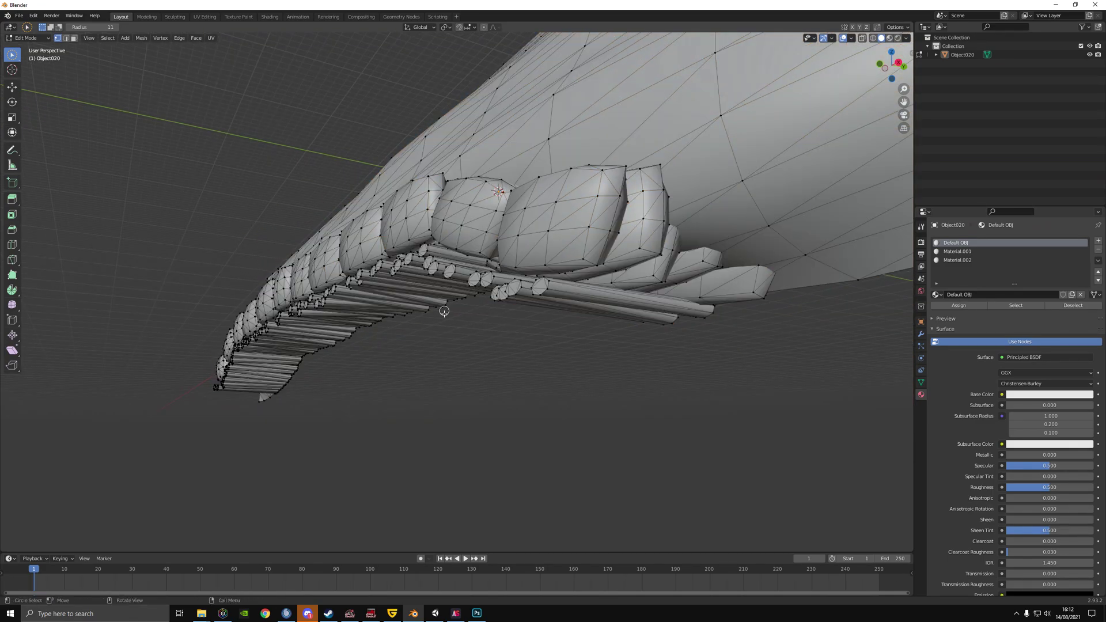
{"action": "middle_click_drag", "start_coordinate": [508, 310], "coordinate": [526, 333]}
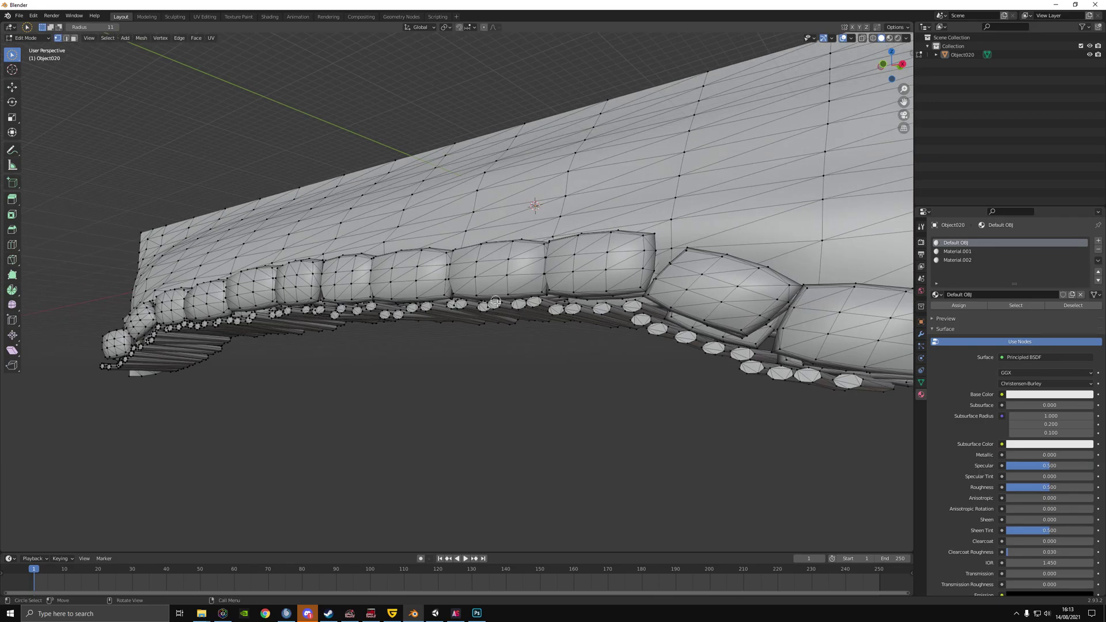
Try the edge and face select modes on the mesh, ending in face select.
{"action": "left_click", "coordinate": [66, 38]}
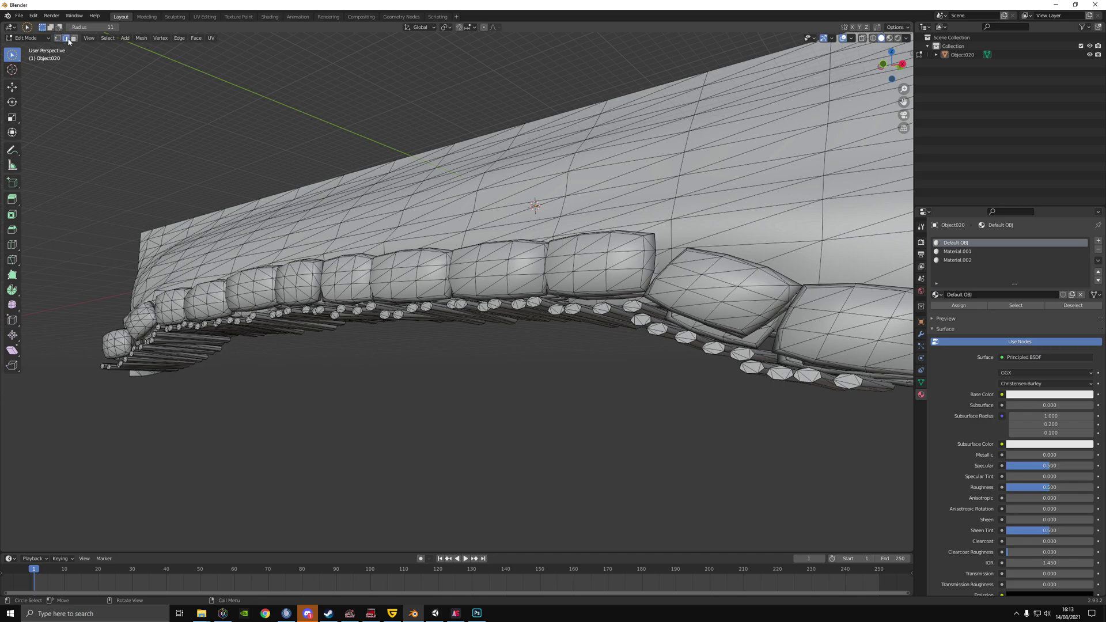
{"action": "left_click", "coordinate": [74, 39]}
{"action": "left_click", "coordinate": [67, 39]}
{"action": "left_click", "coordinate": [88, 38]}
{"action": "left_click", "coordinate": [74, 39]}
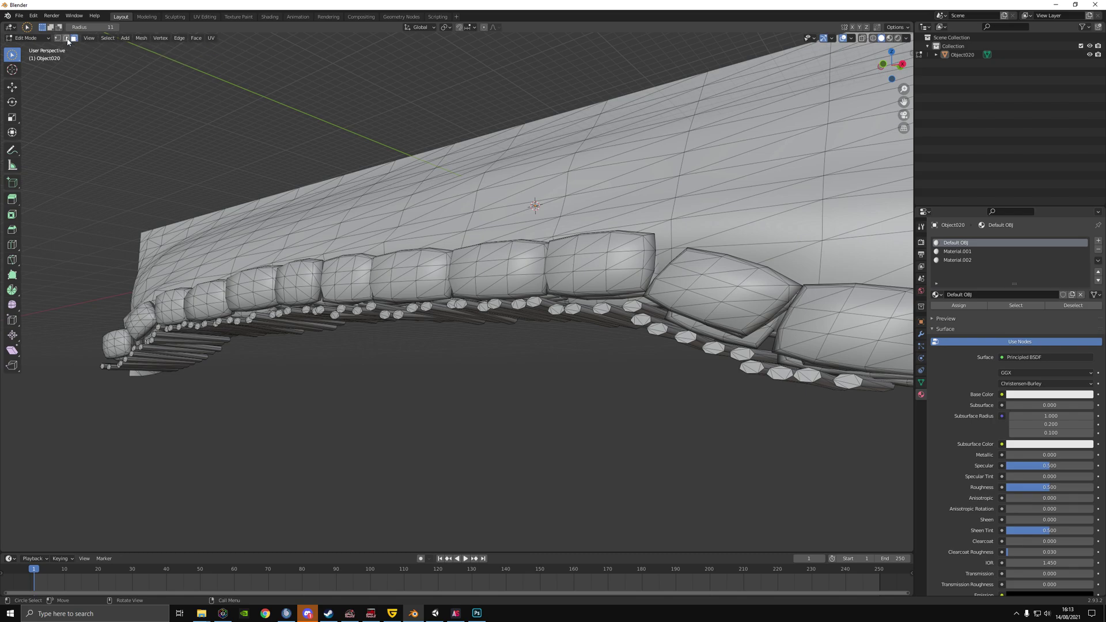
{"action": "left_click", "coordinate": [57, 39]}
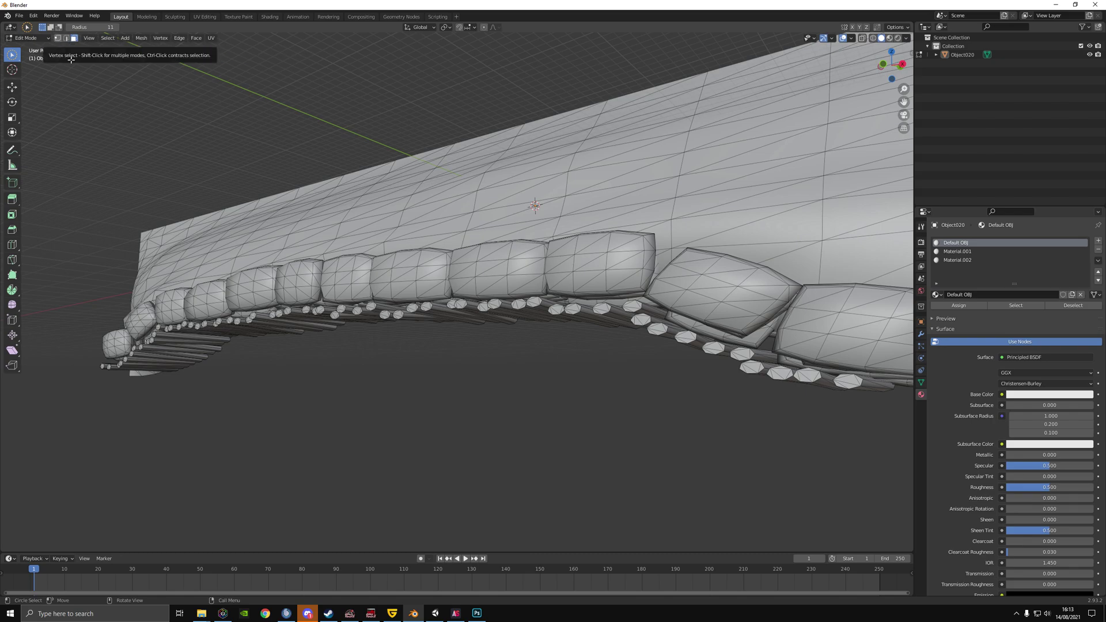
Try circle-selecting parts of single wooden posts in face select and edge select modes.
{"action": "scroll", "coordinate": [424, 291], "scroll_direction": "up", "scroll_amount": 3}
{"action": "middle_click_drag", "start_coordinate": [429, 292], "coordinate": [418, 283]}
{"action": "left_click_drag", "start_coordinate": [417, 293], "coordinate": [413, 280]}
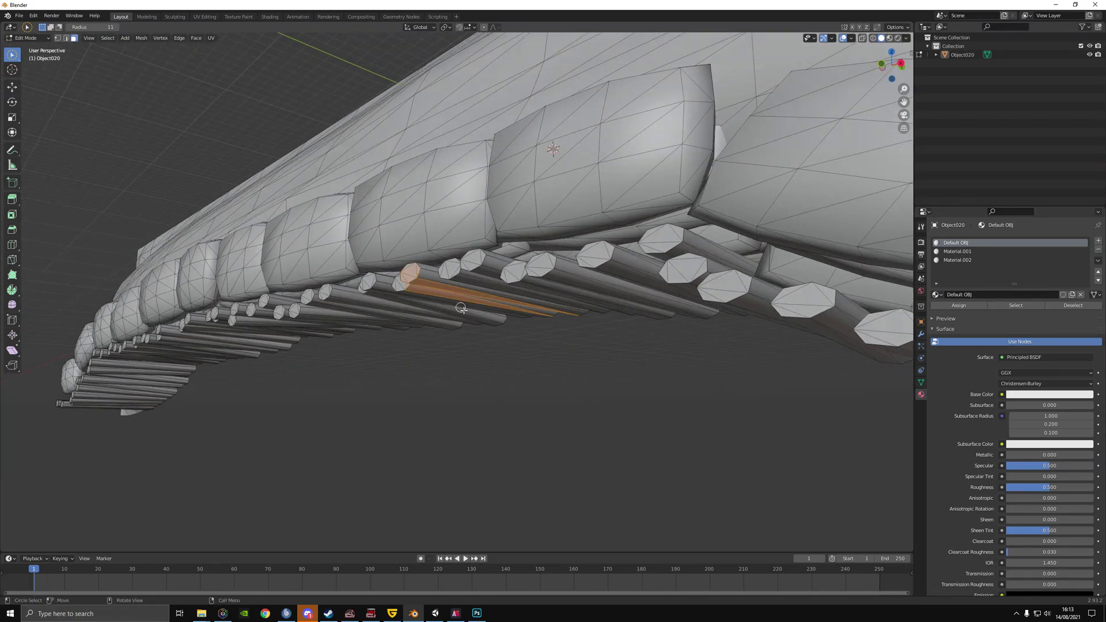
{"action": "middle_click_drag", "start_coordinate": [460, 308], "coordinate": [259, 158]}
{"action": "left_click", "coordinate": [67, 39], "text": "shift"}
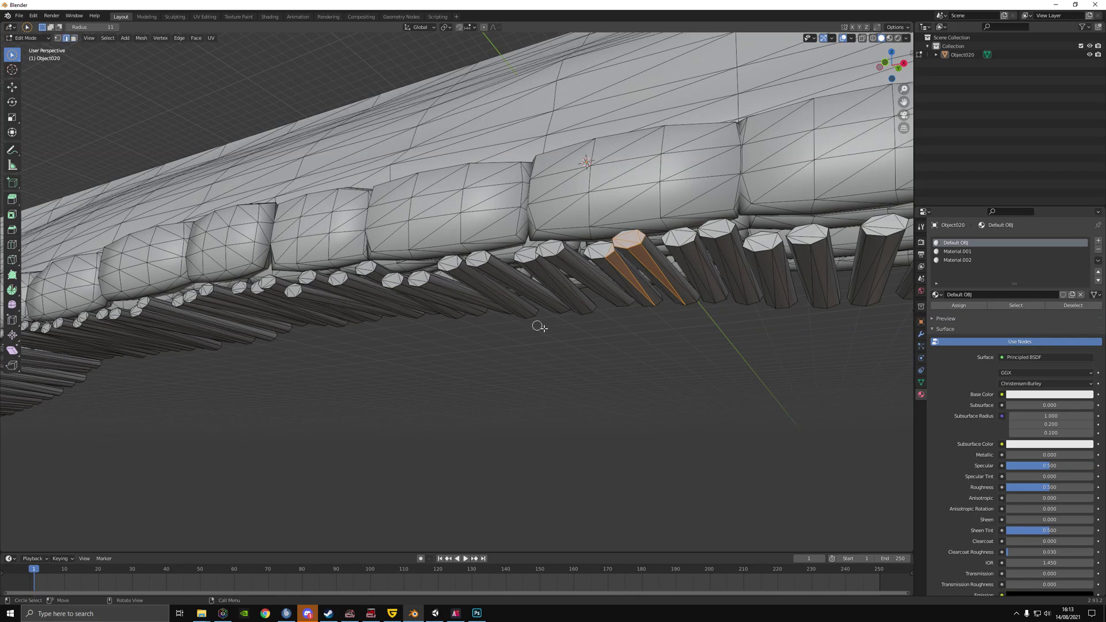
{"action": "left_click", "coordinate": [563, 294]}
In vertex select mode, circle-select the lower ends of several posts in the middle of the wall.
{"action": "left_click", "coordinate": [58, 38]}
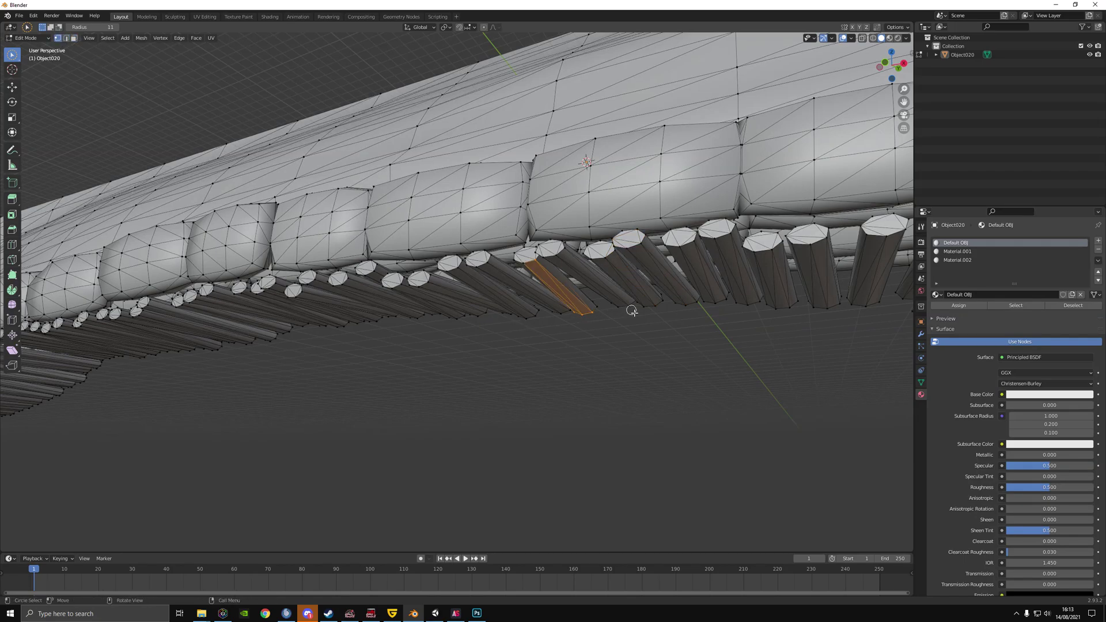
{"action": "left_click", "coordinate": [597, 313]}
{"action": "scroll", "coordinate": [617, 331], "scroll_direction": "down", "scroll_amount": 4}
{"action": "scroll", "coordinate": [617, 331], "scroll_direction": "up", "scroll_amount": 4}
{"action": "left_click_drag", "start_coordinate": [602, 318], "coordinate": [500, 327]}
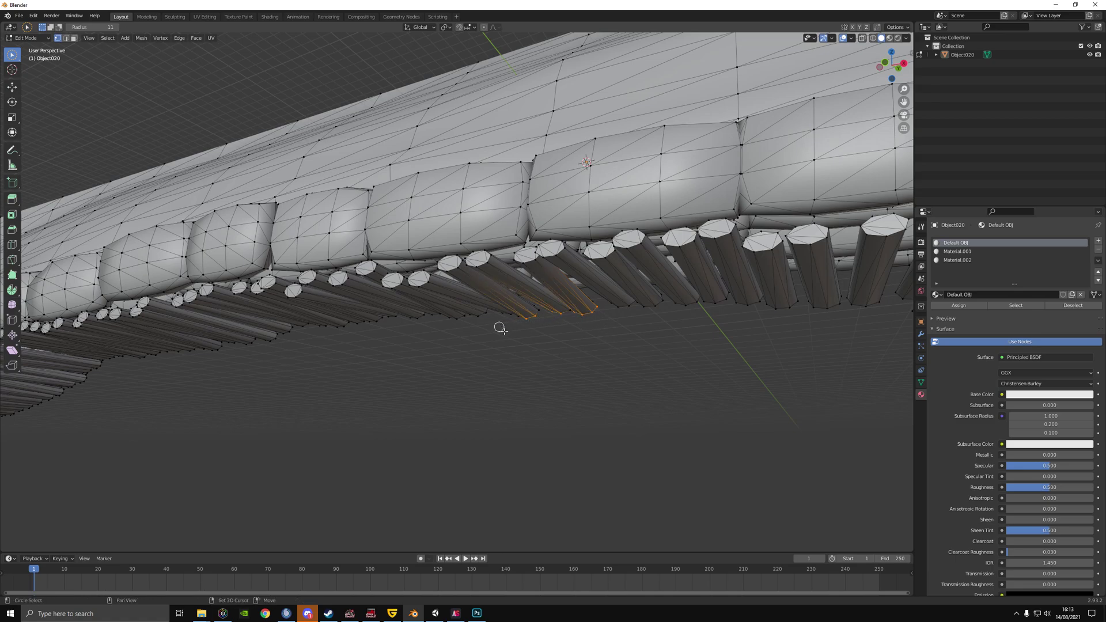
{"action": "mouse_move", "coordinate": [735, 348]}
{"action": "left_mouse_down"}
{"action": "mouse_move", "coordinate": [735, 305]}
{"action": "mouse_move", "coordinate": [691, 342]}
{"action": "left_mouse_up"}
{"action": "left_click_drag", "start_coordinate": [603, 309], "coordinate": [518, 323], "text": "shift"}
{"action": "left_click_drag", "start_coordinate": [738, 307], "coordinate": [724, 304], "text": "ctrl"}
{"action": "left_click", "coordinate": [727, 308]}
Extend the post selection to all linked geometry and try moving it away from the wall.
{"action": "middle_click_drag", "start_coordinate": [661, 352], "coordinate": [639, 360]}
{"action": "key", "text": "ctrl+l"}
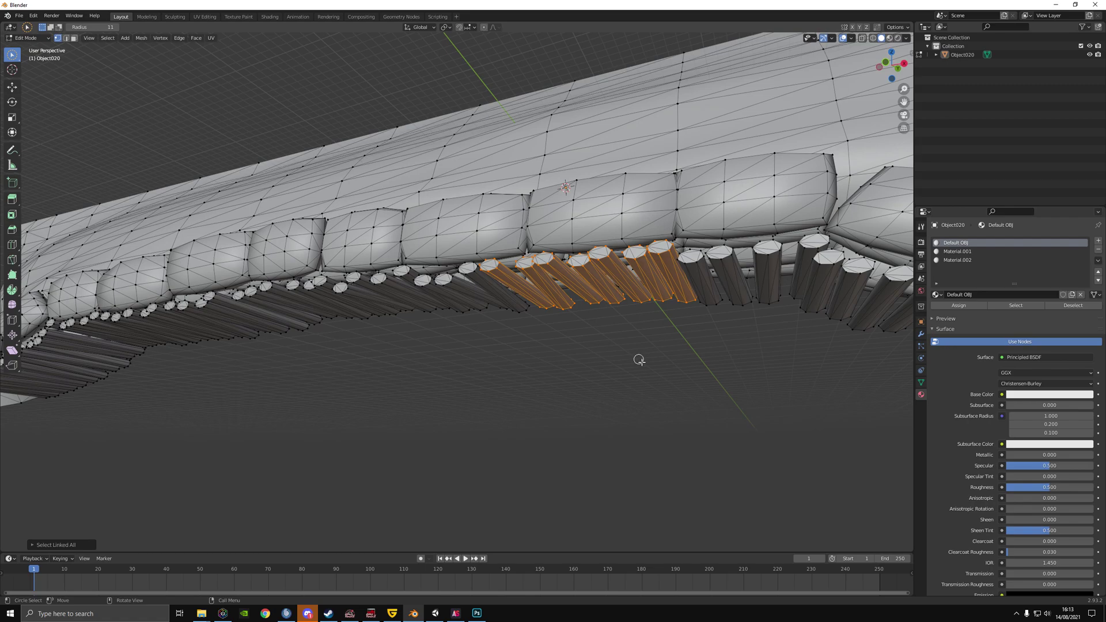
{"action": "key", "text": "g"}
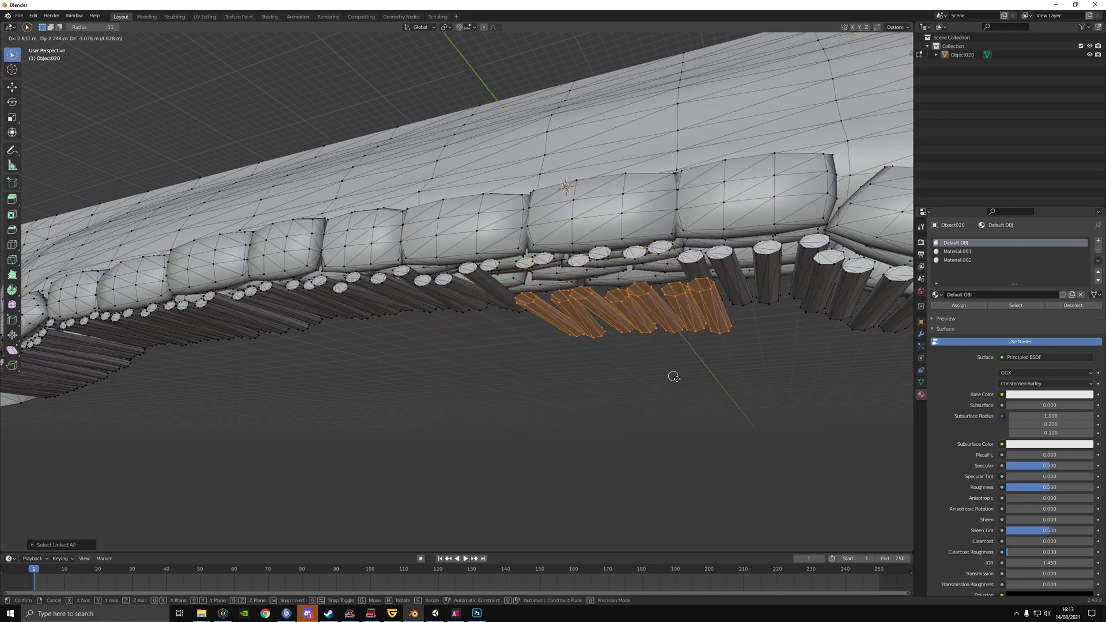
{"action": "left_click", "coordinate": [648, 409]}
Circle-select more posts along the wall in orthographic view, extend the selection to linked geometry and try moving it.
{"action": "middle_click_drag", "start_coordinate": [600, 324], "coordinate": [449, 356]}
{"action": "key", "text": "KP_5"}
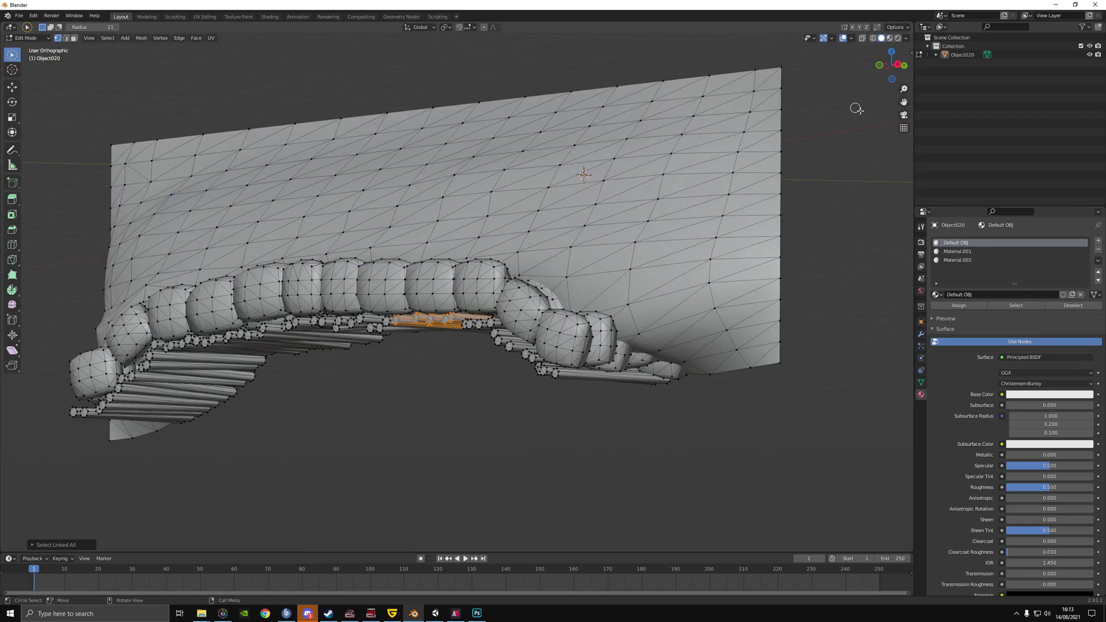
{"action": "middle_click_drag", "start_coordinate": [475, 268], "coordinate": [506, 249], "text": "shift"}
{"action": "scroll", "coordinate": [496, 255], "scroll_direction": "up", "scroll_amount": 5}
{"action": "left_click_drag", "start_coordinate": [542, 290], "coordinate": [536, 296], "text": "shift"}
{"action": "mouse_move", "coordinate": [456, 276]}
{"action": "left_mouse_down"}
{"action": "mouse_move", "coordinate": [425, 253]}
{"action": "mouse_move", "coordinate": [311, 219]}
{"action": "mouse_move", "coordinate": [184, 256]}
{"action": "mouse_move", "coordinate": [115, 328]}
{"action": "mouse_move", "coordinate": [132, 390]}
{"action": "left_mouse_up"}
{"action": "key", "text": "ctrl+l"}
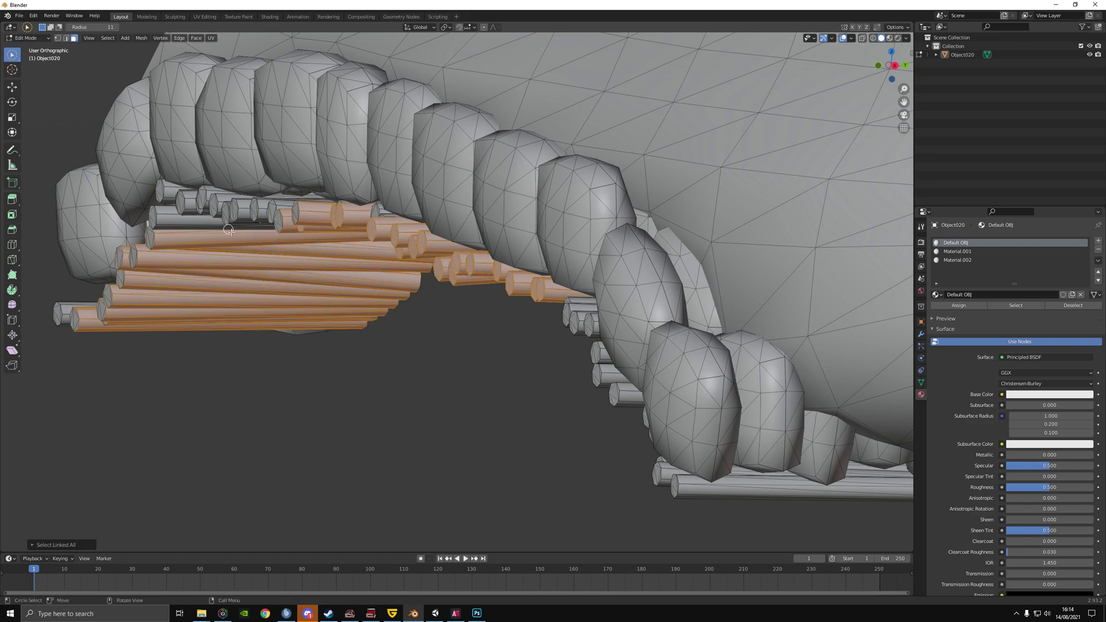
{"action": "key", "text": "g"}
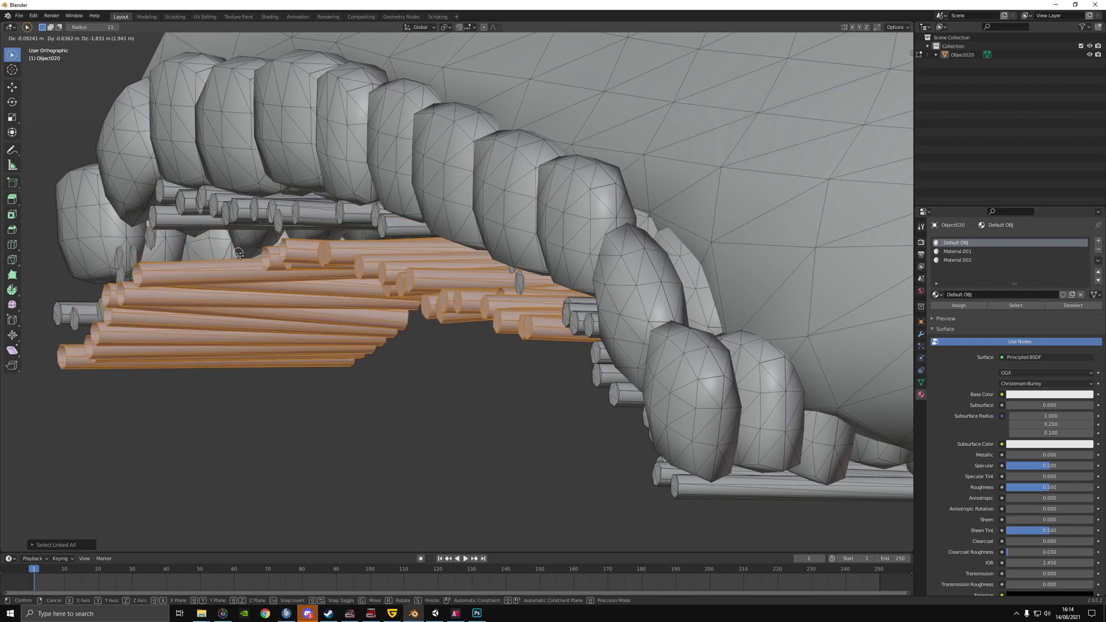
{"action": "right_click", "coordinate": [259, 267]}
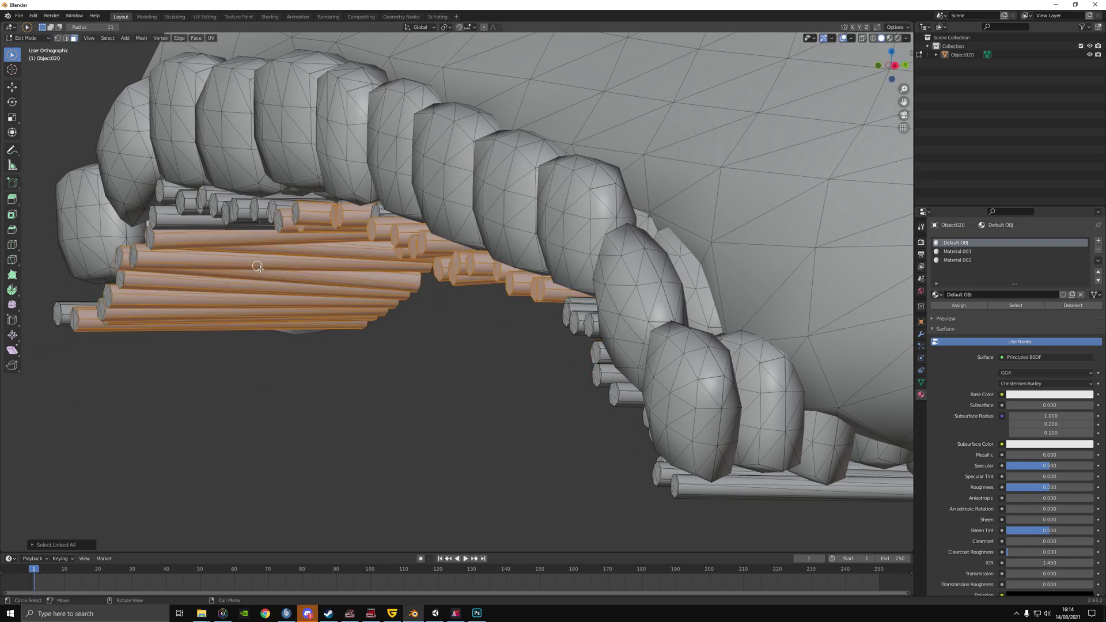
Merge the selected posts' vertices by distance in vertex select mode.
{"action": "middle_click_drag", "start_coordinate": [275, 269], "coordinate": [303, 267]}
{"action": "scroll", "coordinate": [307, 266], "scroll_direction": "down", "scroll_amount": 3}
{"action": "right_click", "coordinate": [386, 330]}
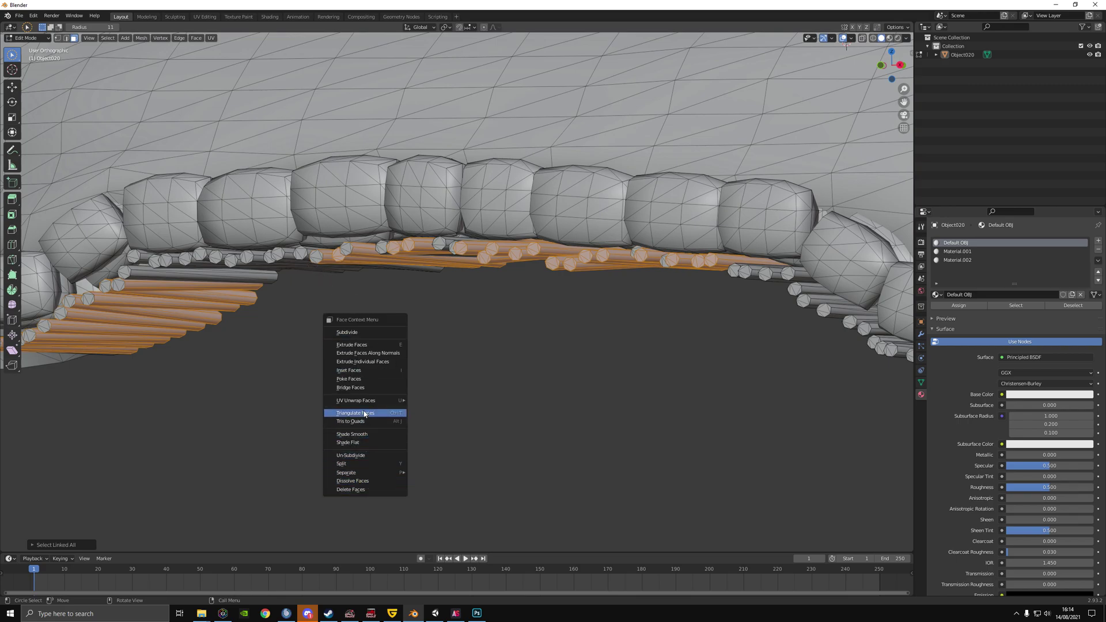
{"action": "left_click", "coordinate": [57, 38]}
{"action": "right_click", "coordinate": [438, 324]}
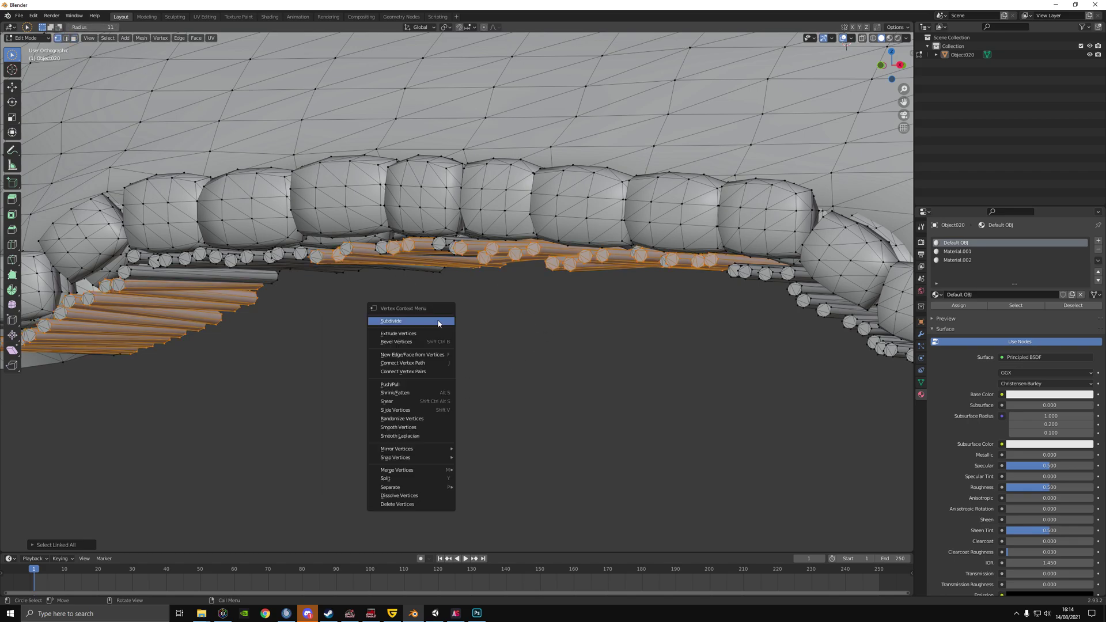
{"action": "mouse_move", "coordinate": [414, 470]}
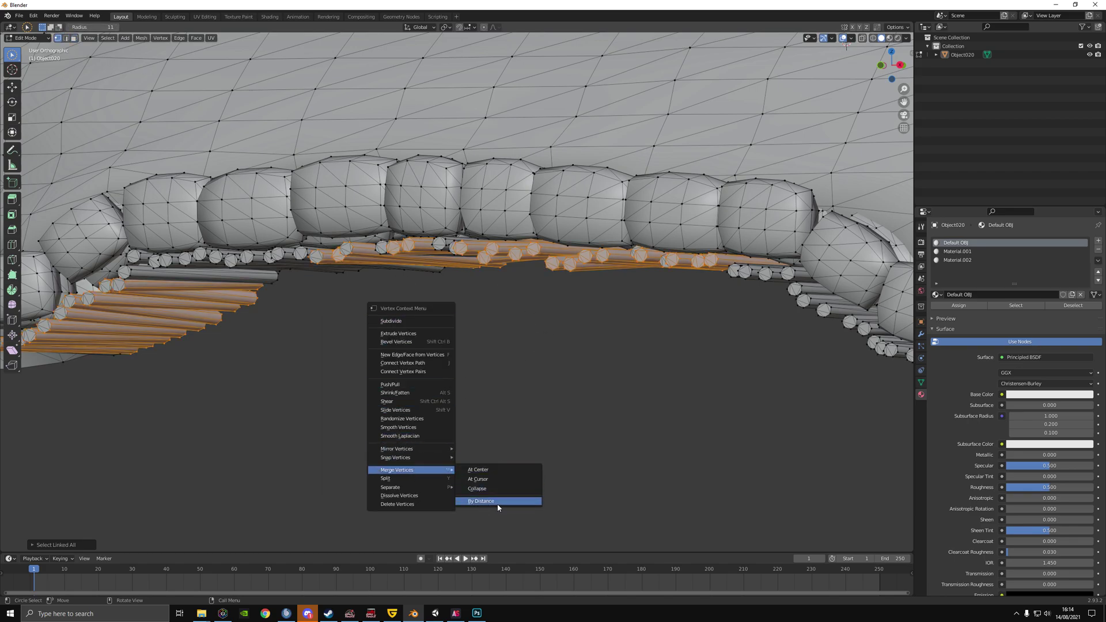
{"action": "left_click", "coordinate": [494, 501]}
Deselect everything to inspect the merged posts, and undo back to the earlier post selection.
{"action": "middle_click_drag", "start_coordinate": [501, 499], "coordinate": [583, 209]}
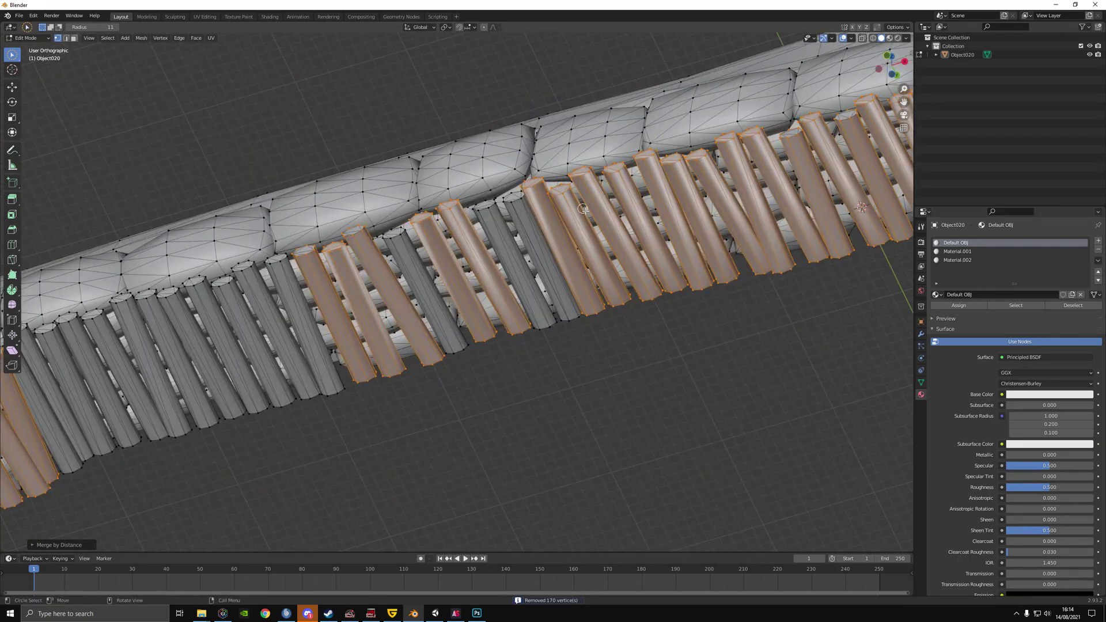
{"action": "key", "text": "alt+a"}
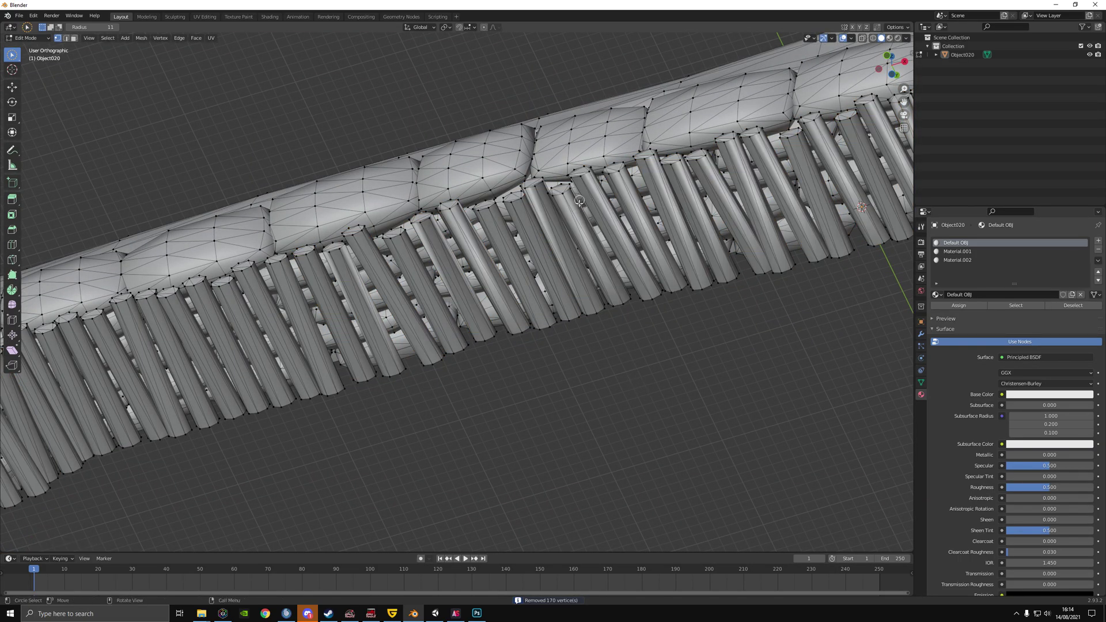
{"action": "middle_click_drag", "start_coordinate": [600, 229], "coordinate": [348, 296]}
{"action": "key", "text": "ctrl+z"}
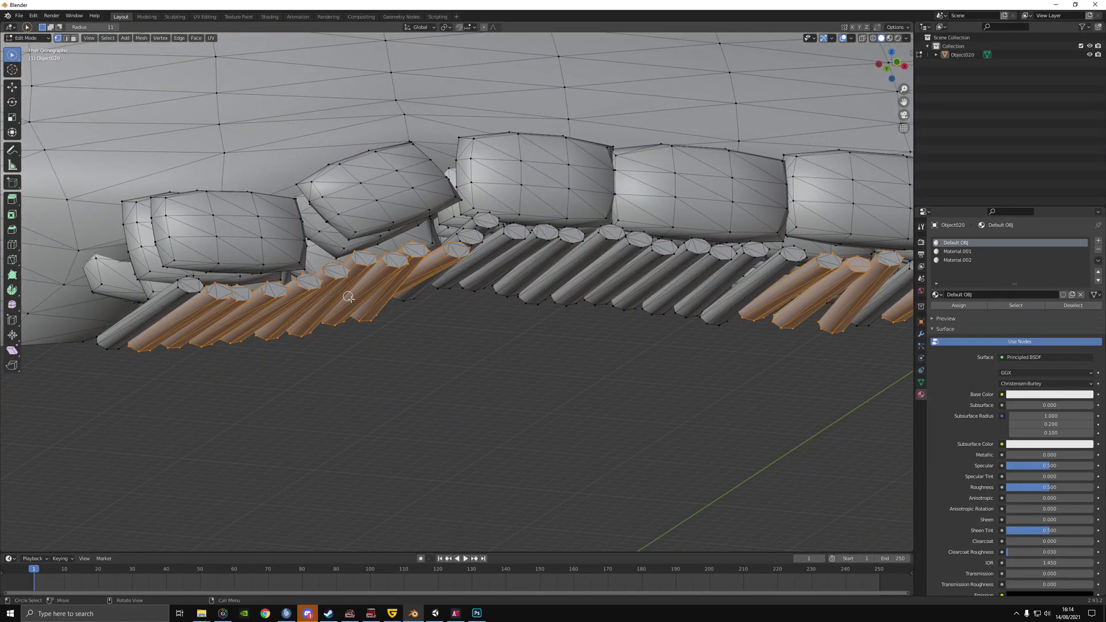
In face select mode, circle-select the missed posts and end caps from one end of the wall through its middle.
{"action": "left_click", "coordinate": [75, 38]}
{"action": "middle_click_drag", "start_coordinate": [675, 274], "coordinate": [699, 283]}
{"action": "scroll", "coordinate": [606, 274], "scroll_direction": "down", "scroll_amount": 1}
{"action": "scroll", "coordinate": [582, 269], "scroll_direction": "up", "scroll_amount": 1}
{"action": "middle_click_drag", "start_coordinate": [505, 252], "coordinate": [512, 246]}
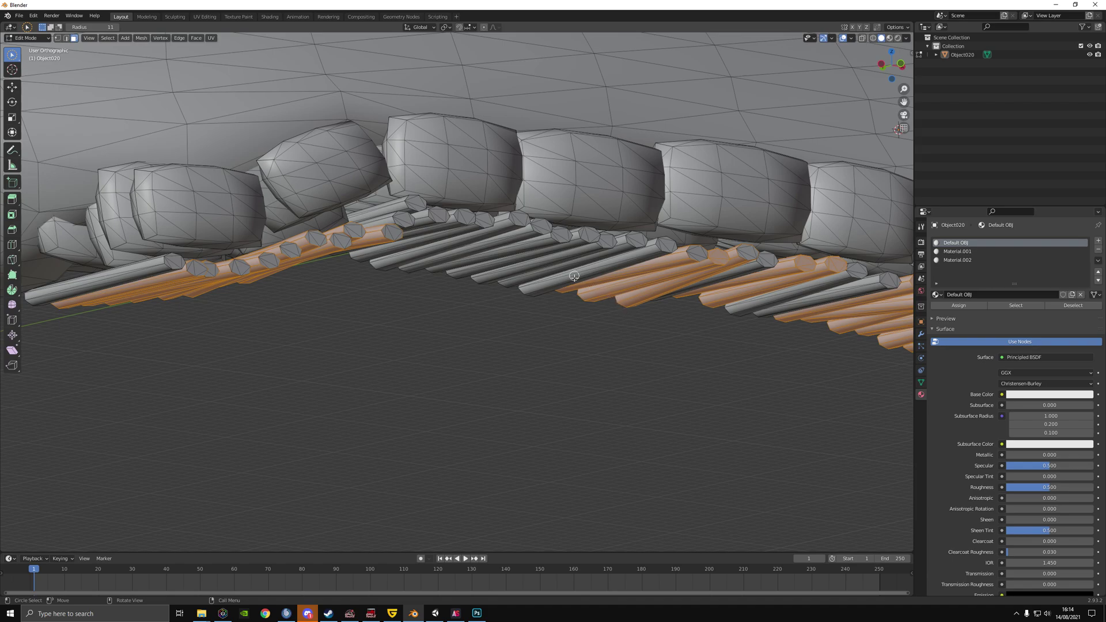
{"action": "middle_click_drag", "start_coordinate": [402, 293], "coordinate": [310, 313]}
{"action": "left_click_drag", "start_coordinate": [209, 275], "coordinate": [257, 282]}
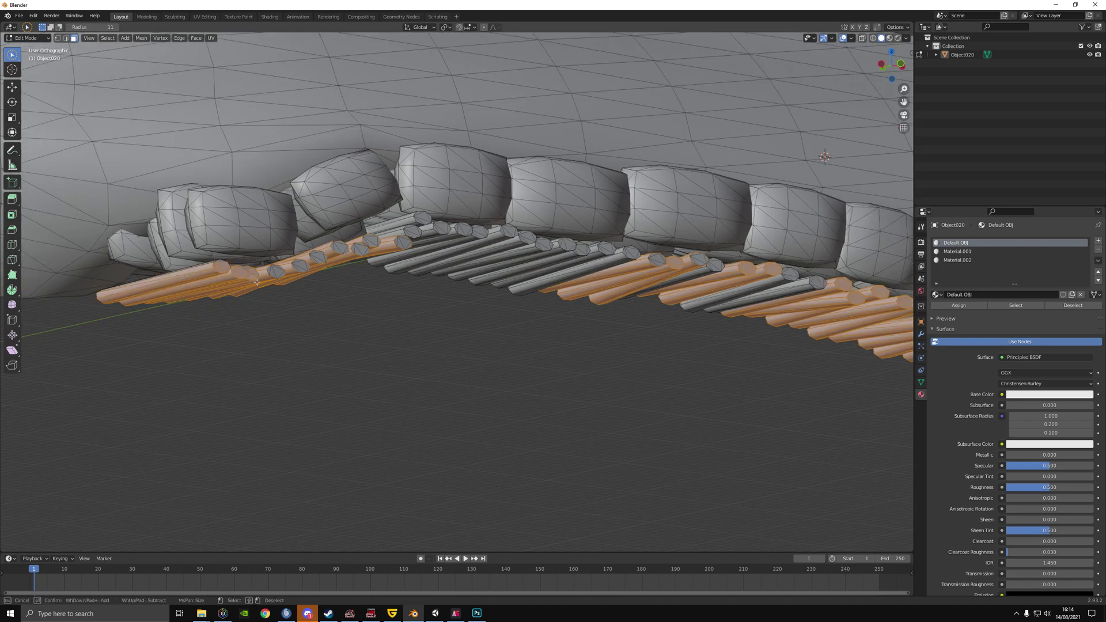
{"action": "mouse_move", "coordinate": [346, 263]}
{"action": "left_mouse_down"}
{"action": "mouse_move", "coordinate": [487, 266]}
{"action": "mouse_move", "coordinate": [641, 298]}
{"action": "left_mouse_up"}
{"action": "mouse_move", "coordinate": [656, 300]}
{"action": "middle_mouse_down"}
{"action": "mouse_move", "coordinate": [535, 309]}
{"action": "mouse_move", "coordinate": [598, 325]}
{"action": "mouse_move", "coordinate": [375, 348]}
{"action": "mouse_move", "coordinate": [474, 278]}
{"action": "middle_mouse_up"}
{"action": "left_click_drag", "start_coordinate": [432, 267], "coordinate": [541, 271]}
Add posts further along the wall to the selection, extend it to linked geometry and try moving it.
{"action": "mouse_move", "coordinate": [570, 288]}
{"action": "middle_mouse_down"}
{"action": "mouse_move", "coordinate": [619, 314]}
{"action": "mouse_move", "coordinate": [561, 312]}
{"action": "middle_mouse_up"}
{"action": "middle_click_drag", "start_coordinate": [562, 311], "coordinate": [193, 366], "text": "shift"}
{"action": "mouse_move", "coordinate": [461, 322]}
{"action": "left_mouse_down"}
{"action": "mouse_move", "coordinate": [478, 314]}
{"action": "mouse_move", "coordinate": [561, 339]}
{"action": "left_mouse_up"}
{"action": "left_click_drag", "start_coordinate": [708, 398], "coordinate": [717, 415]}
{"action": "key", "text": "ctrl+l"}
{"action": "scroll", "coordinate": [586, 353], "scroll_direction": "down", "scroll_amount": 5}
{"action": "key", "text": "g"}
{"action": "key", "text": "Escape"}
Circle-select the missed posts near the far end of the sandbag wall, extend to linked geometry and try moving them.
{"action": "middle_click_drag", "start_coordinate": [532, 425], "coordinate": [532, 426]}
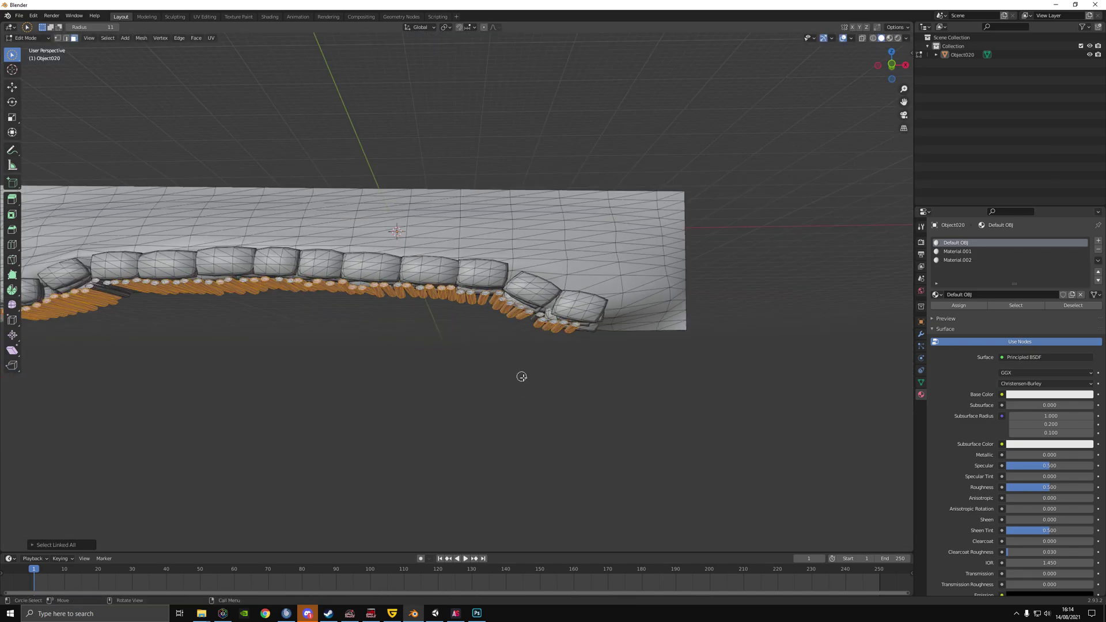
{"action": "middle_click_drag", "start_coordinate": [522, 377], "coordinate": [513, 340]}
{"action": "scroll", "coordinate": [469, 305], "scroll_direction": "up", "scroll_amount": 6}
{"action": "middle_click_drag", "start_coordinate": [403, 346], "coordinate": [237, 382]}
{"action": "left_click_drag", "start_coordinate": [412, 430], "coordinate": [352, 410]}
{"action": "middle_click_drag", "start_coordinate": [300, 410], "coordinate": [487, 424]}
{"action": "key", "text": "c"}
{"action": "left_click_drag", "start_coordinate": [331, 314], "coordinate": [264, 333]}
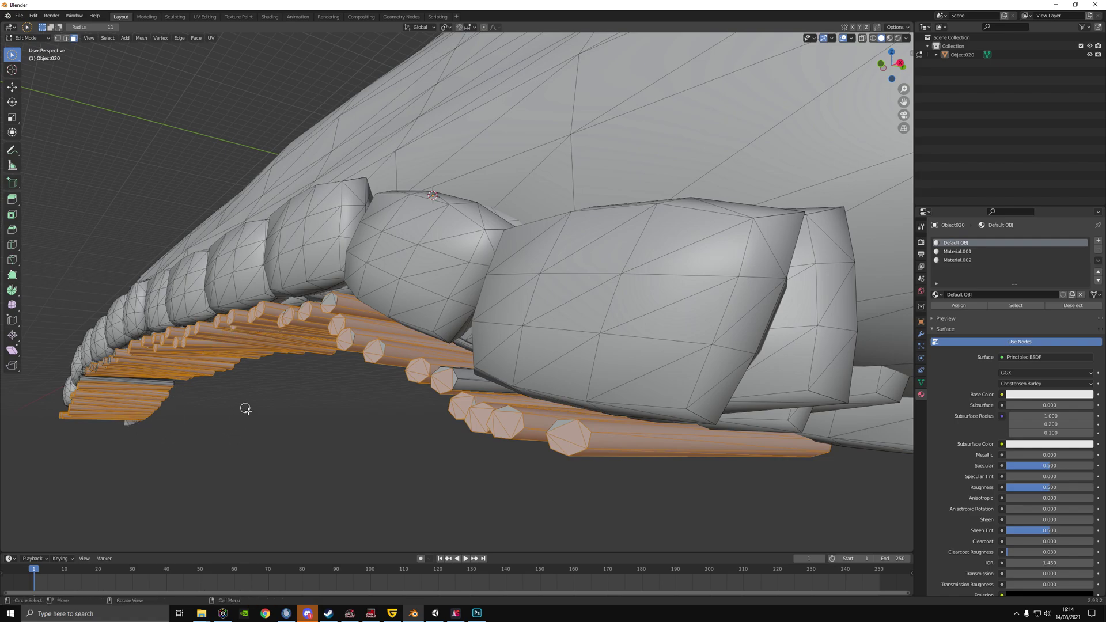
{"action": "key", "text": "ctrl+l"}
{"action": "key", "text": "g"}
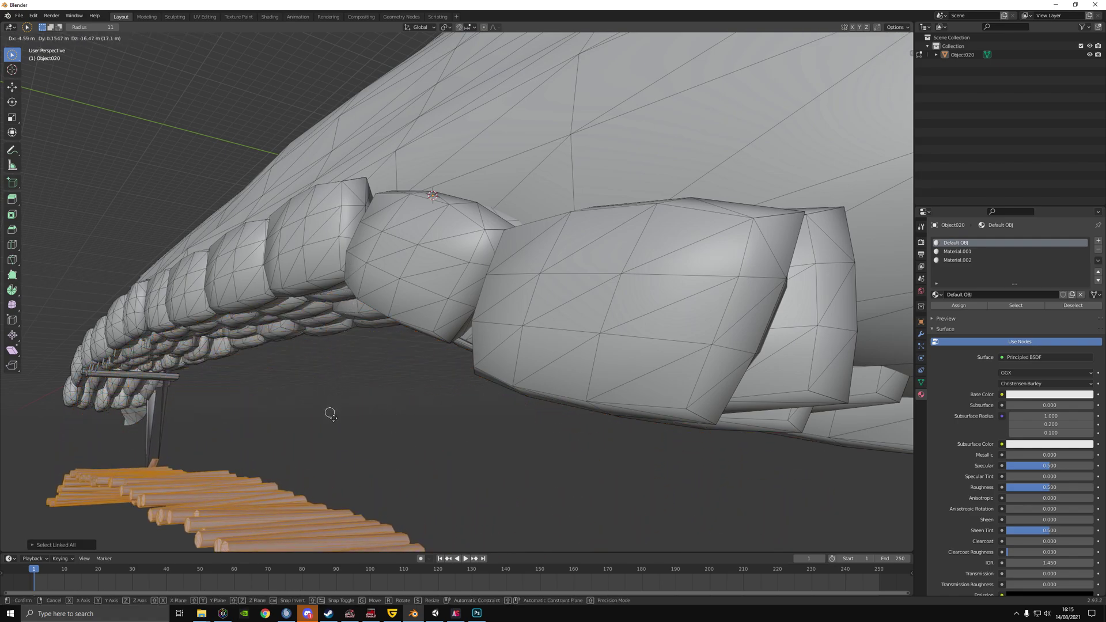
{"action": "right_click", "coordinate": [209, 394]}
Add the remaining unselected post ends by the small end sandbags with linked geometry, and try moving the selection.
{"action": "middle_click_drag", "start_coordinate": [209, 393], "coordinate": [657, 448]}
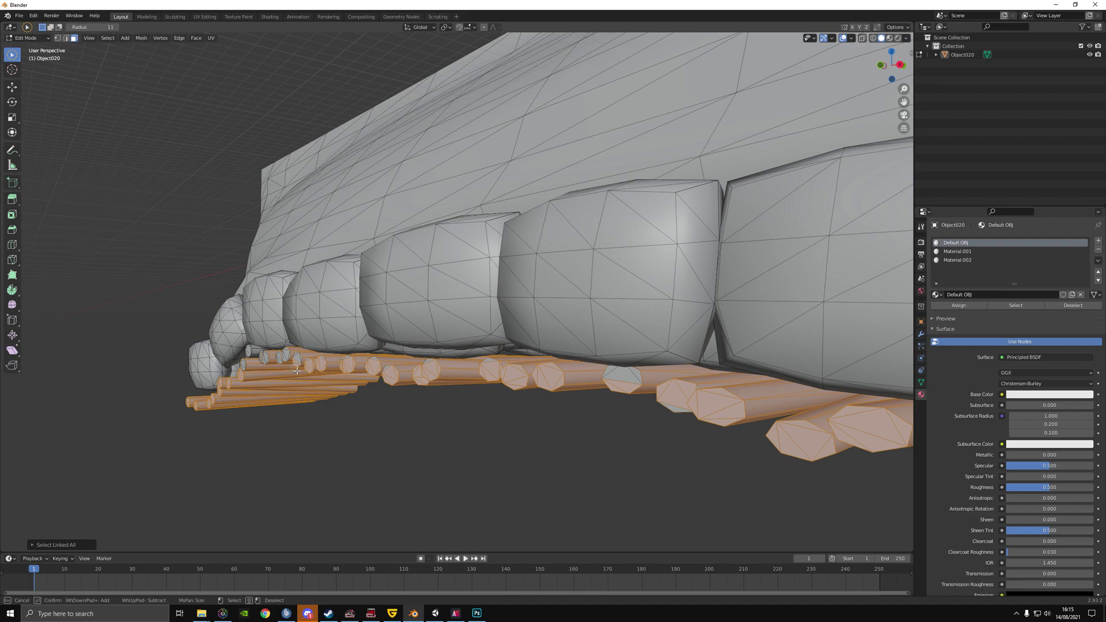
{"action": "left_click_drag", "start_coordinate": [255, 361], "coordinate": [248, 372], "text": "shift"}
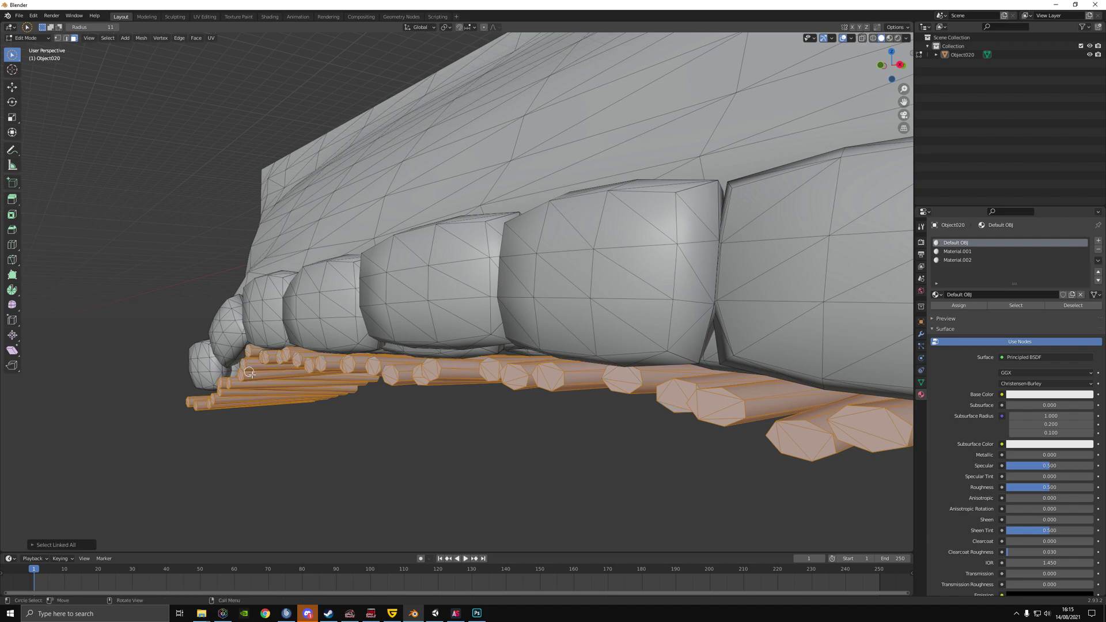
{"action": "key", "text": "g"}
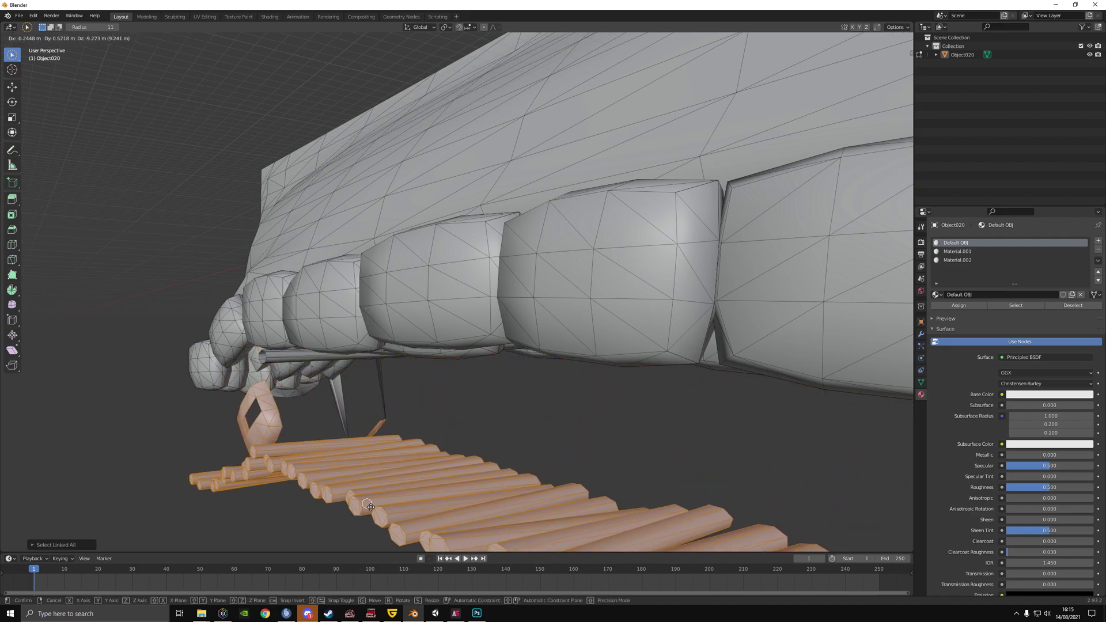
{"action": "right_click", "coordinate": [330, 471]}
Try moving the selection once more, and circle-deselect the stray sandbag faces picked up with the posts.
{"action": "middle_click_drag", "start_coordinate": [330, 472], "coordinate": [538, 375]}
{"action": "middle_click_drag", "start_coordinate": [404, 403], "coordinate": [398, 444], "text": "shift"}
{"action": "scroll", "coordinate": [472, 446], "scroll_direction": "down", "scroll_amount": 2}
{"action": "key", "text": "g"}
{"action": "left_click", "coordinate": [421, 497]}
{"action": "key", "text": "c"}
{"action": "left_click_drag", "start_coordinate": [412, 503], "coordinate": [429, 506], "text": "ctrl"}
{"action": "middle_click_drag", "start_coordinate": [441, 507], "coordinate": [420, 490]}
{"action": "left_click_drag", "start_coordinate": [423, 493], "coordinate": [573, 432], "text": "ctrl"}
With X-ray on, circle-deselect the stray faces hidden behind the end sandbags, and switch X-ray off.
{"action": "middle_click_drag", "start_coordinate": [427, 446], "coordinate": [506, 361]}
{"action": "key", "text": "c"}
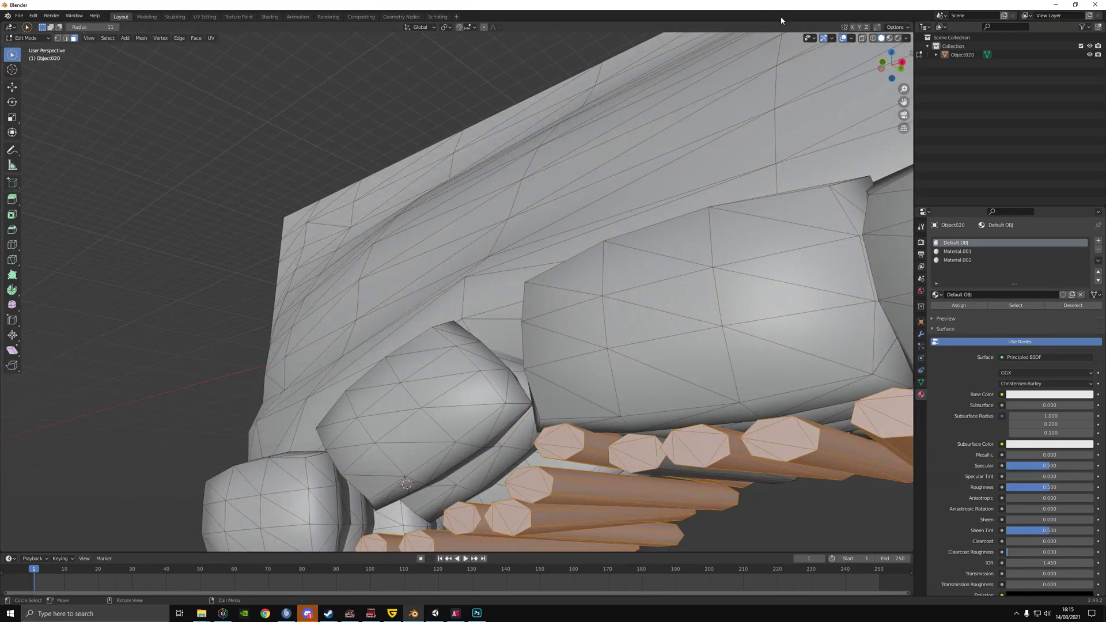
{"action": "key", "text": "alt+z"}
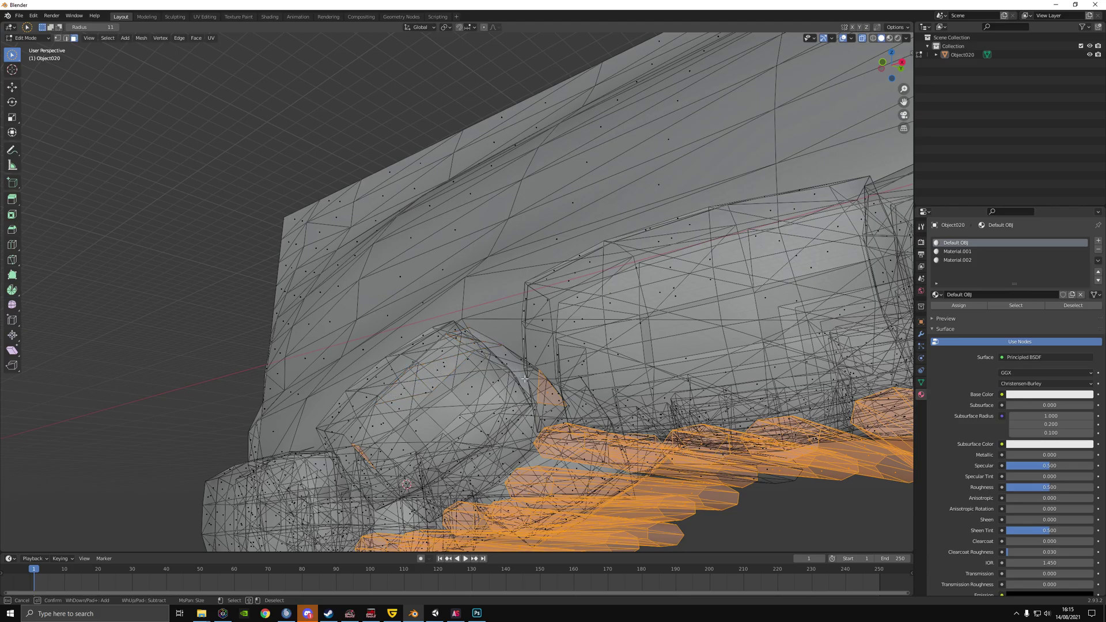
{"action": "key", "text": "Escape"}
{"action": "middle_click_drag", "start_coordinate": [356, 463], "coordinate": [504, 369]}
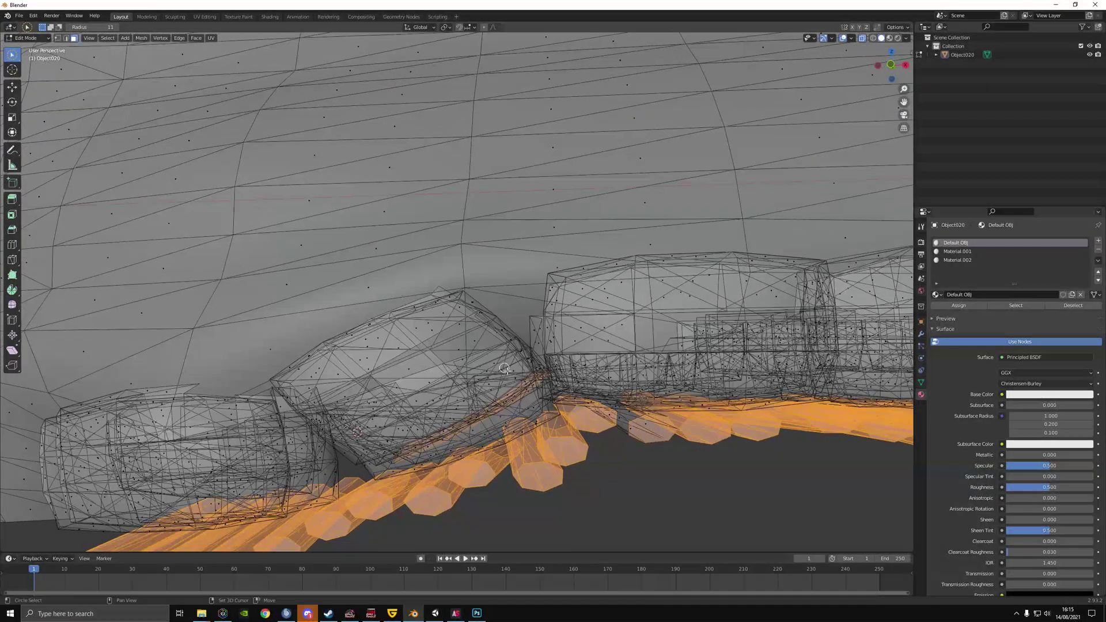
{"action": "middle_click_drag", "start_coordinate": [506, 410], "coordinate": [323, 441]}
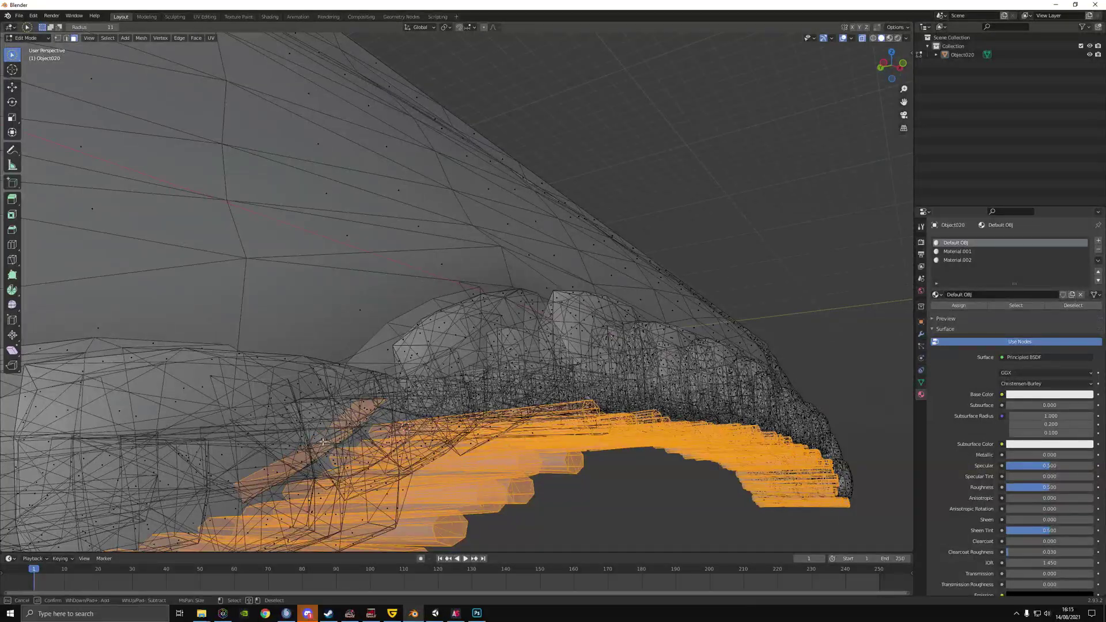
{"action": "key", "text": "Escape"}
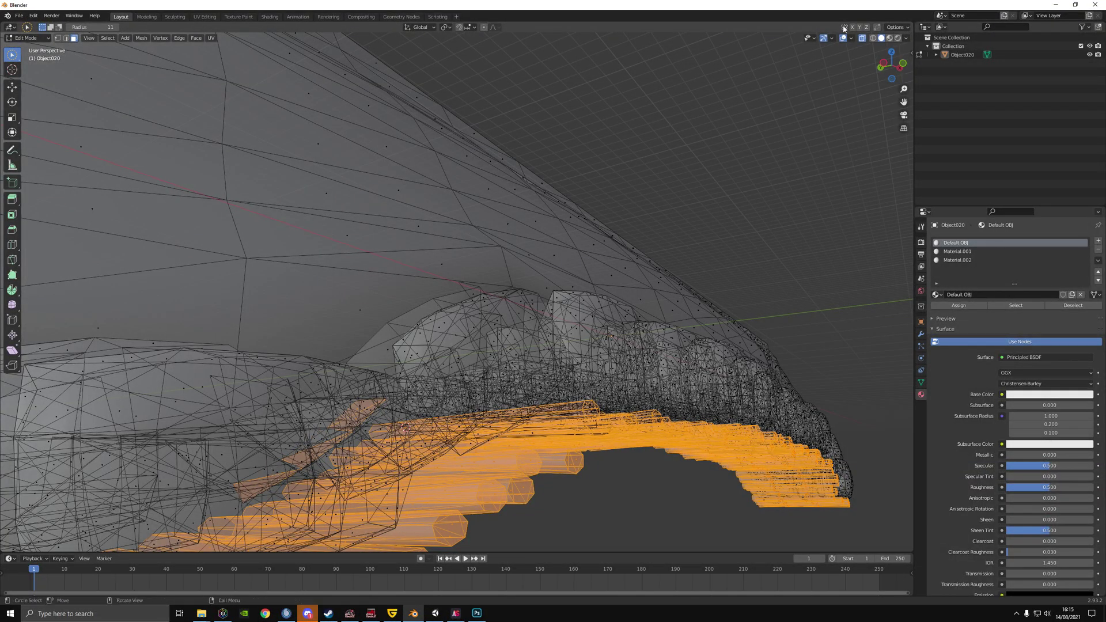
{"action": "key", "text": "c"}
{"action": "left_click_drag", "start_coordinate": [357, 427], "coordinate": [360, 408], "text": "ctrl"}
{"action": "left_click", "coordinate": [862, 38]}
Circle-select the post missed near the bend in the wall and extend the selection to linked geometry.
{"action": "middle_click_drag", "start_coordinate": [670, 299], "coordinate": [628, 308]}
{"action": "middle_click_drag", "start_coordinate": [628, 308], "coordinate": [519, 192], "text": "shift"}
{"action": "scroll", "coordinate": [615, 272], "scroll_direction": "down", "scroll_amount": 3}
{"action": "left_click_drag", "start_coordinate": [486, 279], "coordinate": [482, 284]}
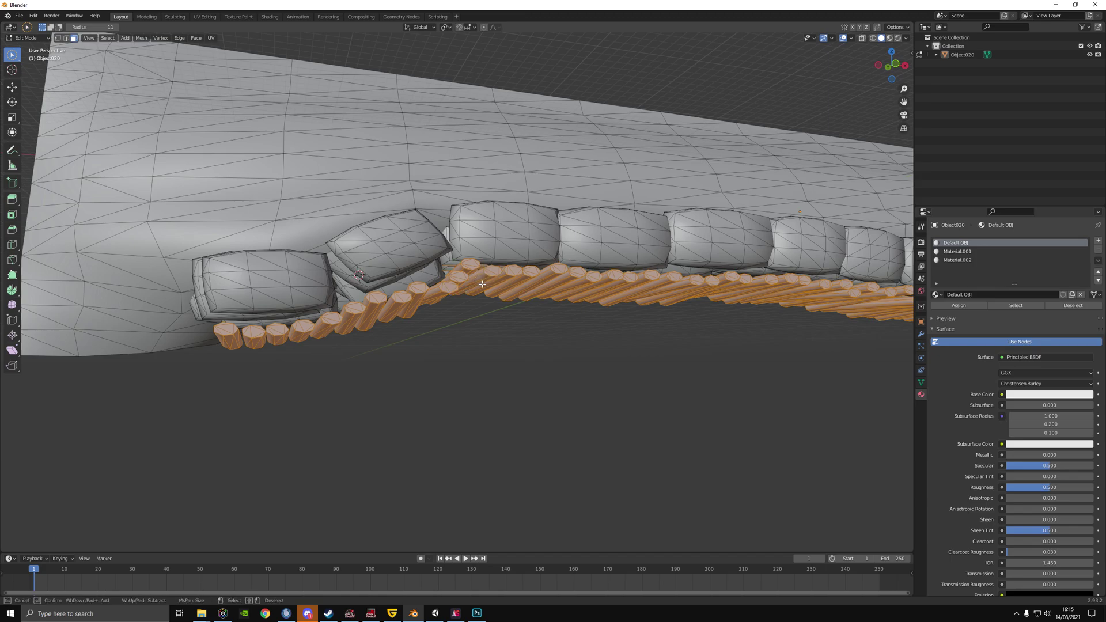
{"action": "middle_click_drag", "start_coordinate": [481, 301], "coordinate": [512, 301]}
{"action": "scroll", "coordinate": [507, 339], "scroll_direction": "up", "scroll_amount": 2}
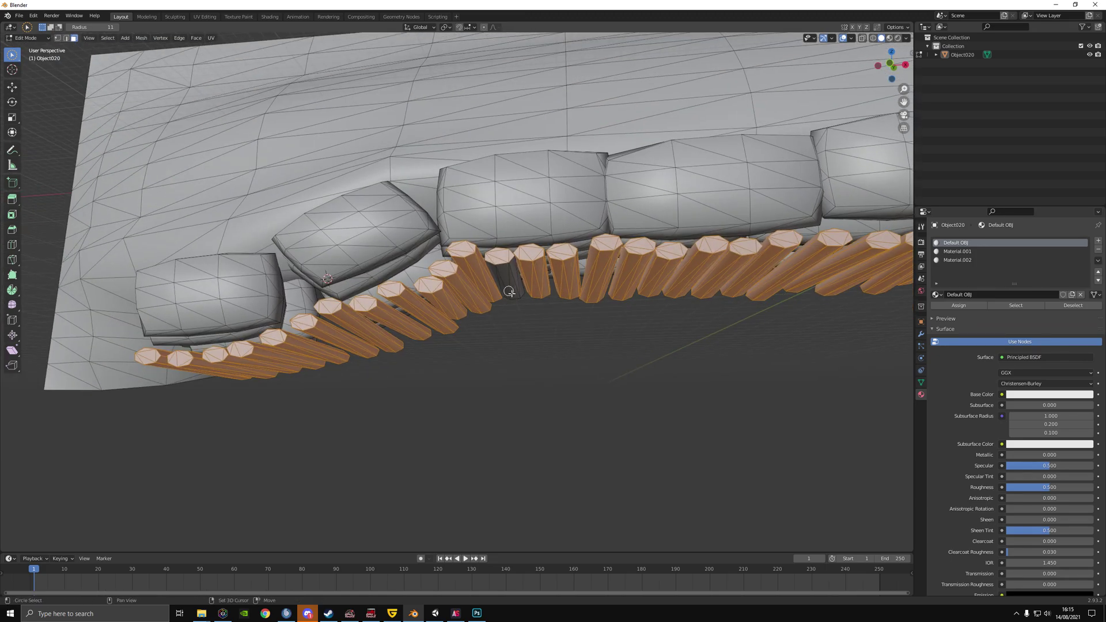
{"action": "key", "text": "ctrl+l"}
{"action": "middle_click_drag", "start_coordinate": [521, 343], "coordinate": [568, 348]}
{"action": "scroll", "coordinate": [568, 347], "scroll_direction": "down", "scroll_amount": 3}
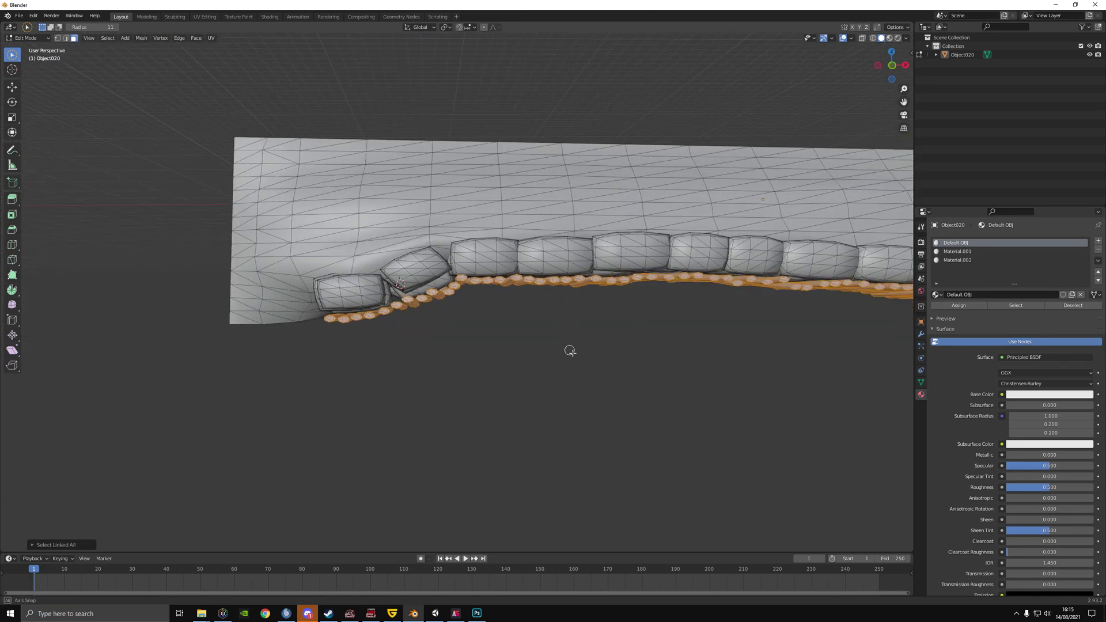
Check that the post selection is complete by trying to move it from two viewpoints, cancelling each move.
{"action": "key", "text": "g"}
{"action": "right_click", "coordinate": [578, 417]}
{"action": "middle_click_drag", "start_coordinate": [578, 417], "coordinate": [484, 333]}
{"action": "key", "text": "g"}
{"action": "right_click", "coordinate": [487, 469]}
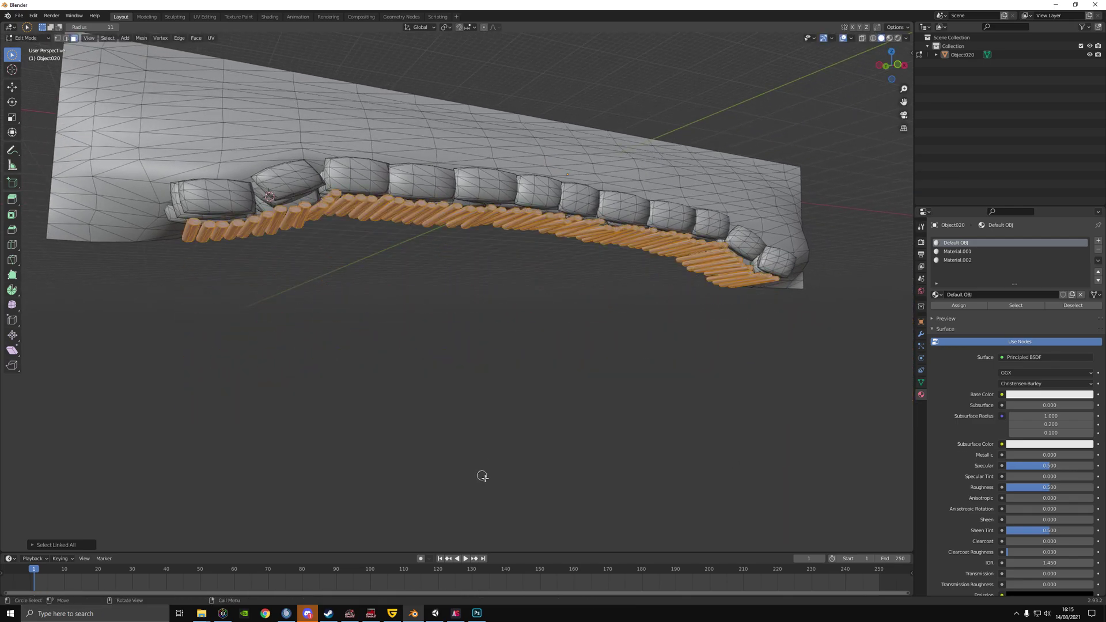
Assign the selected posts to Material.001, deselect them, and check the assignment by selecting that slot's faces.
{"action": "left_click", "coordinate": [972, 251]}
{"action": "left_click", "coordinate": [959, 305]}
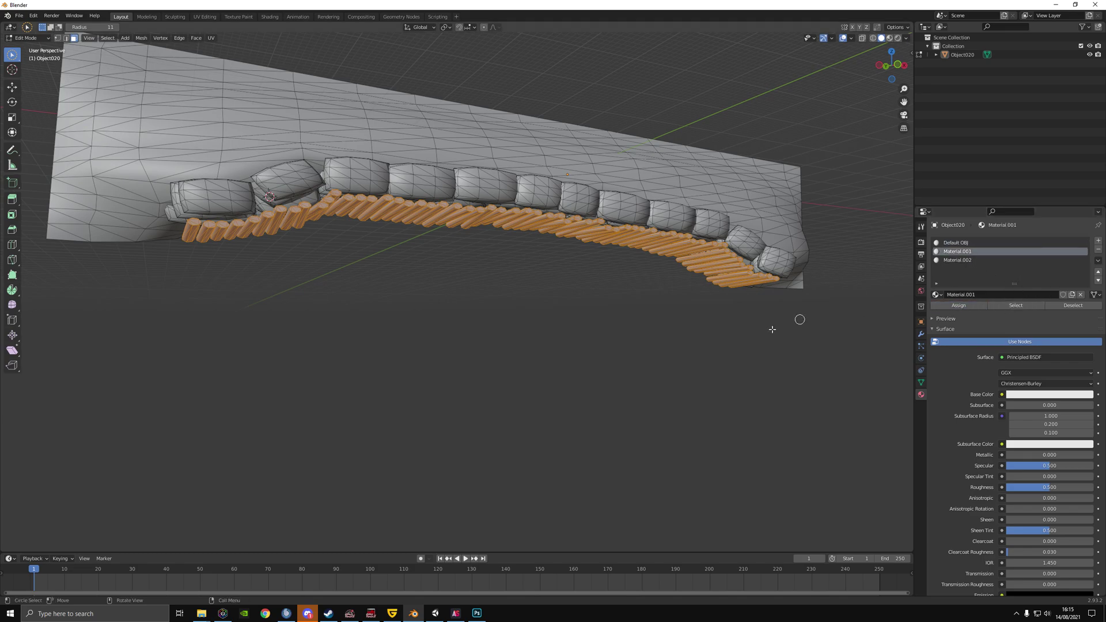
{"action": "left_click", "coordinate": [646, 387]}
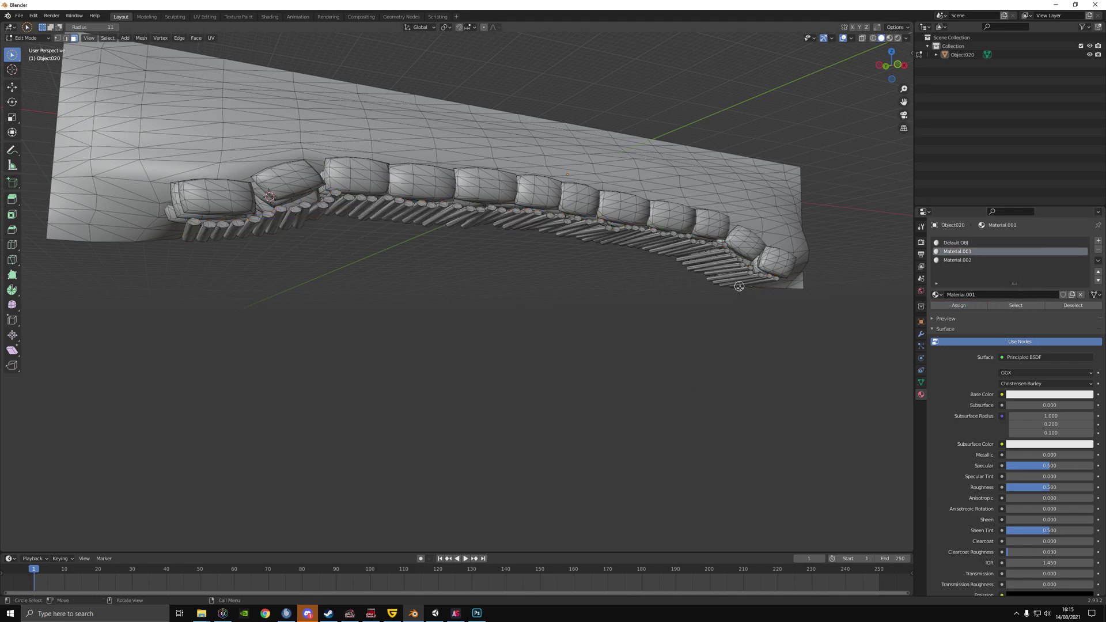
{"action": "left_click", "coordinate": [1027, 305]}
{"action": "scroll", "coordinate": [546, 313], "scroll_direction": "down", "scroll_amount": 1}
{"action": "key", "text": "g"}
{"action": "right_click", "coordinate": [511, 449]}
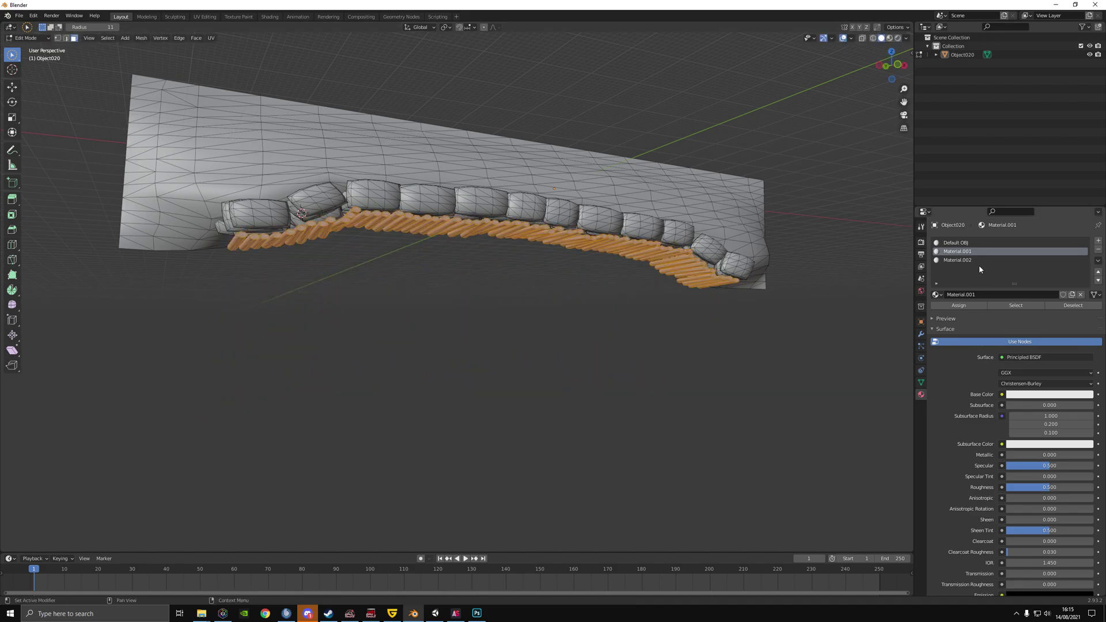
Rename the three material slots to Dirt, Wood and Cloth.
{"action": "left_click", "coordinate": [968, 244]}
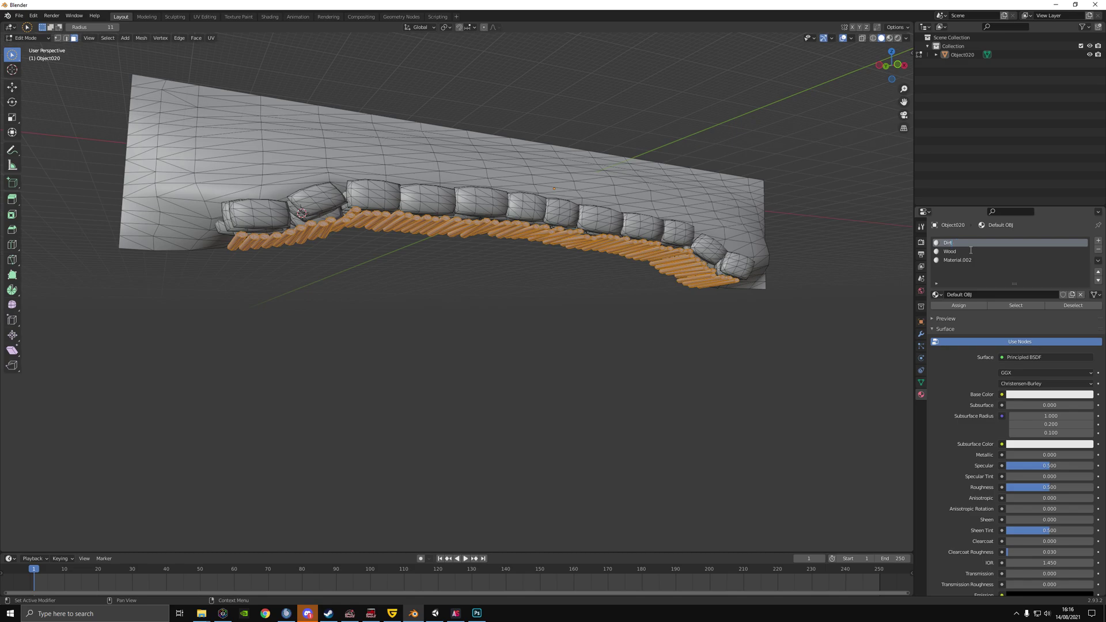
{"action": "double_click", "coordinate": [949, 260]}
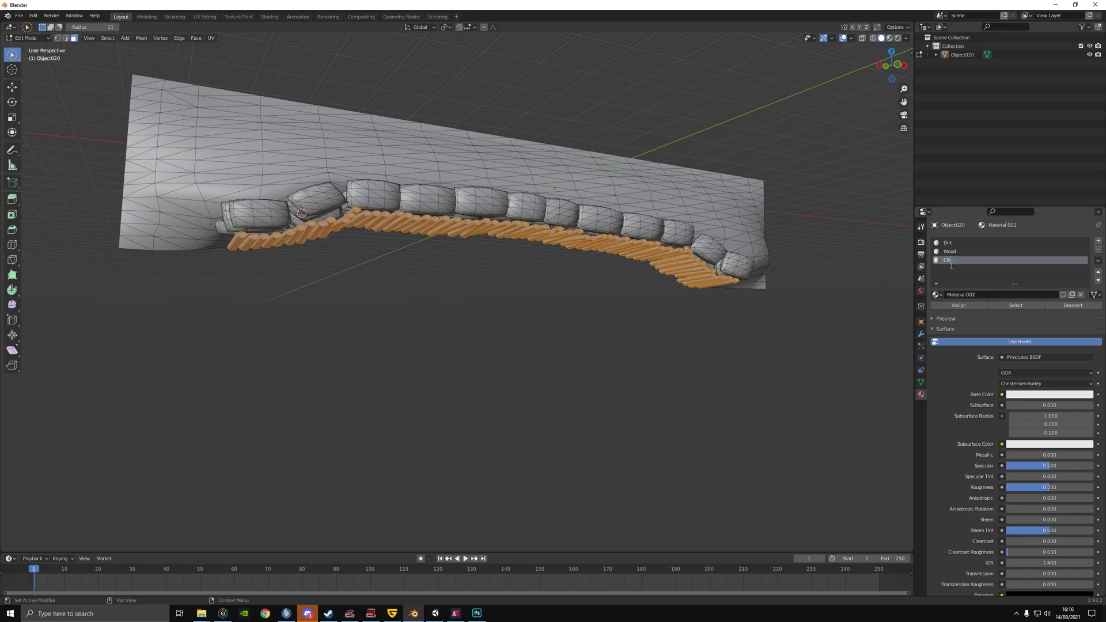
Make the Wood slot active and clear the post selection, viewing the underside of the sandbags.
{"action": "middle_click_drag", "start_coordinate": [438, 323], "coordinate": [627, 387]}
{"action": "scroll", "coordinate": [627, 386], "scroll_direction": "up", "scroll_amount": 8}
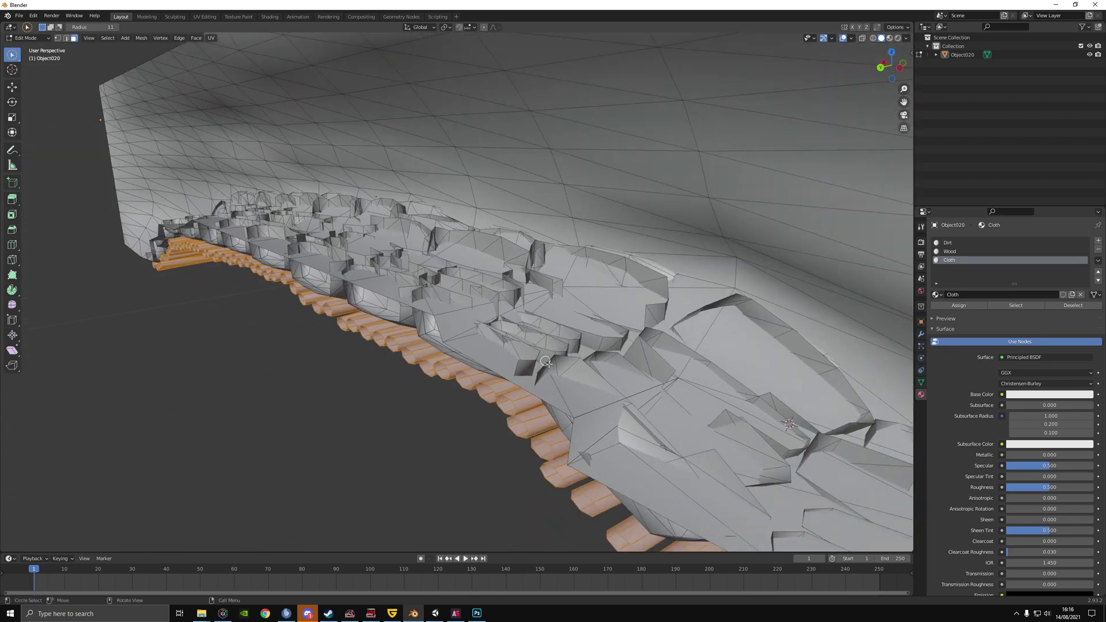
{"action": "middle_click_drag", "start_coordinate": [545, 362], "coordinate": [760, 322]}
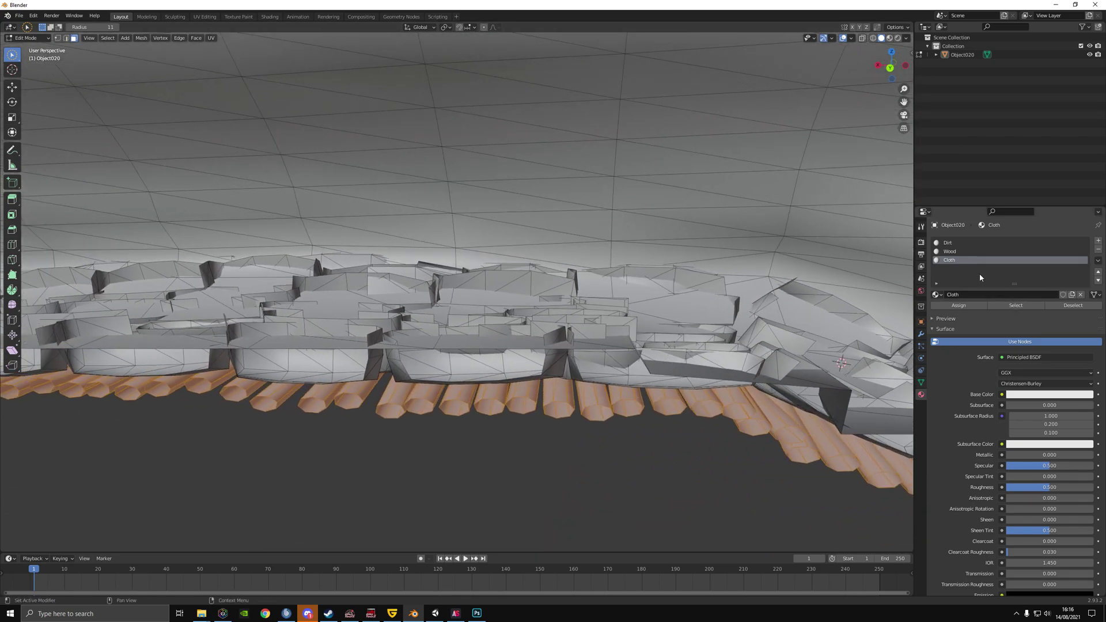
{"action": "left_click", "coordinate": [954, 252]}
{"action": "left_click", "coordinate": [603, 515]}
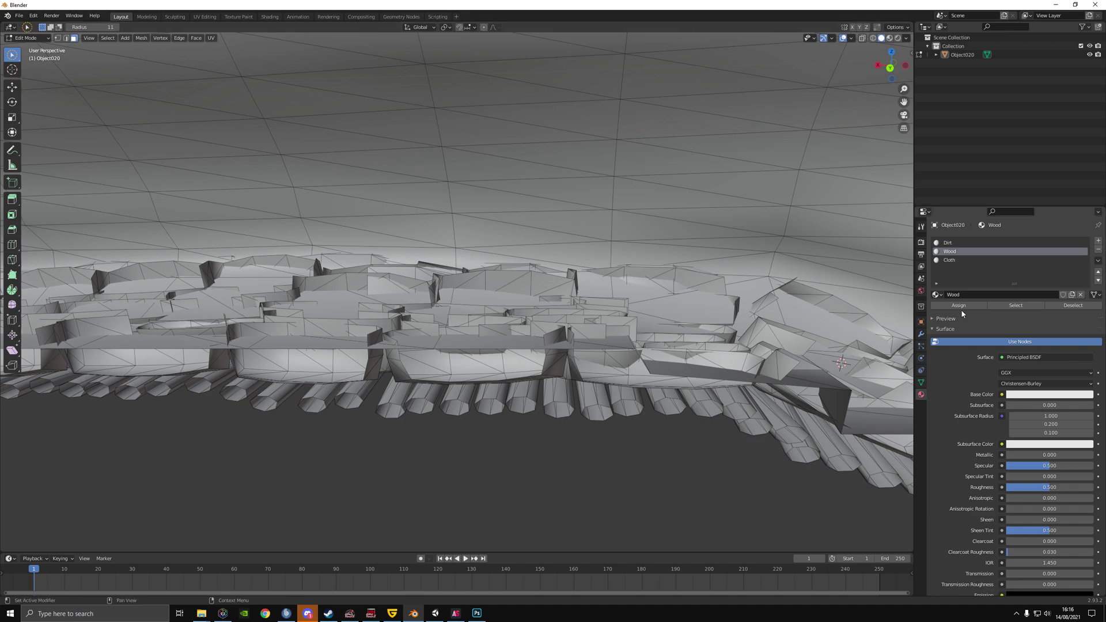
With the Cloth slot active, try selecting underside sandbag faces with their linked geometry, and undo the selection.
{"action": "left_click", "coordinate": [966, 262]}
{"action": "middle_click_drag", "start_coordinate": [648, 378], "coordinate": [622, 387]}
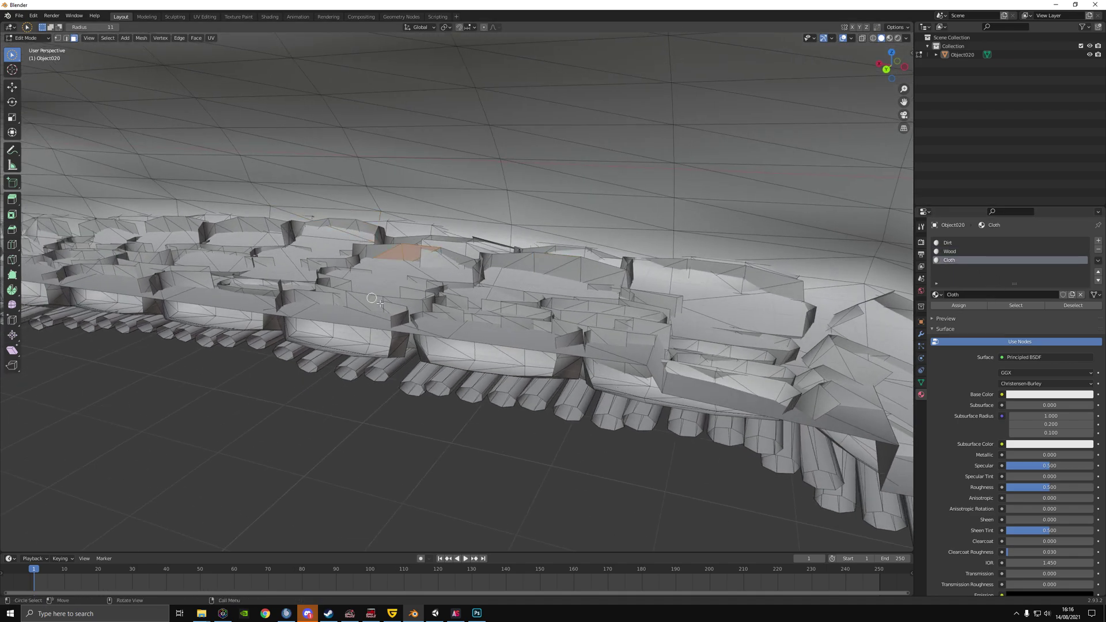
{"action": "key", "text": "ctrl+l"}
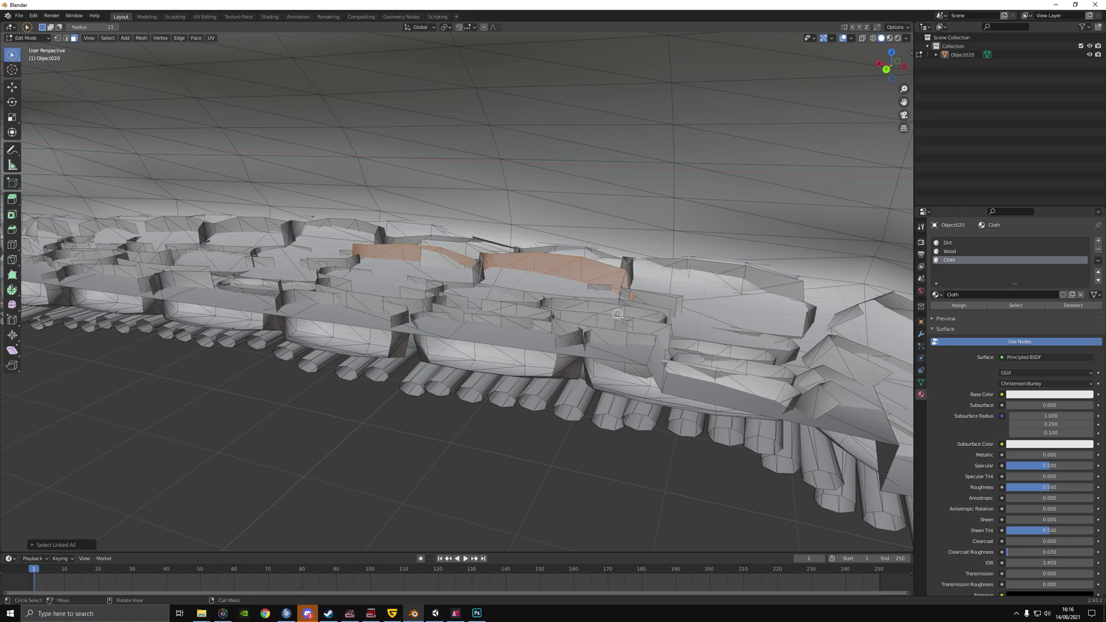
{"action": "key", "text": "g"}
{"action": "right_click", "coordinate": [494, 491]}
{"action": "key", "text": "ctrl+z"}
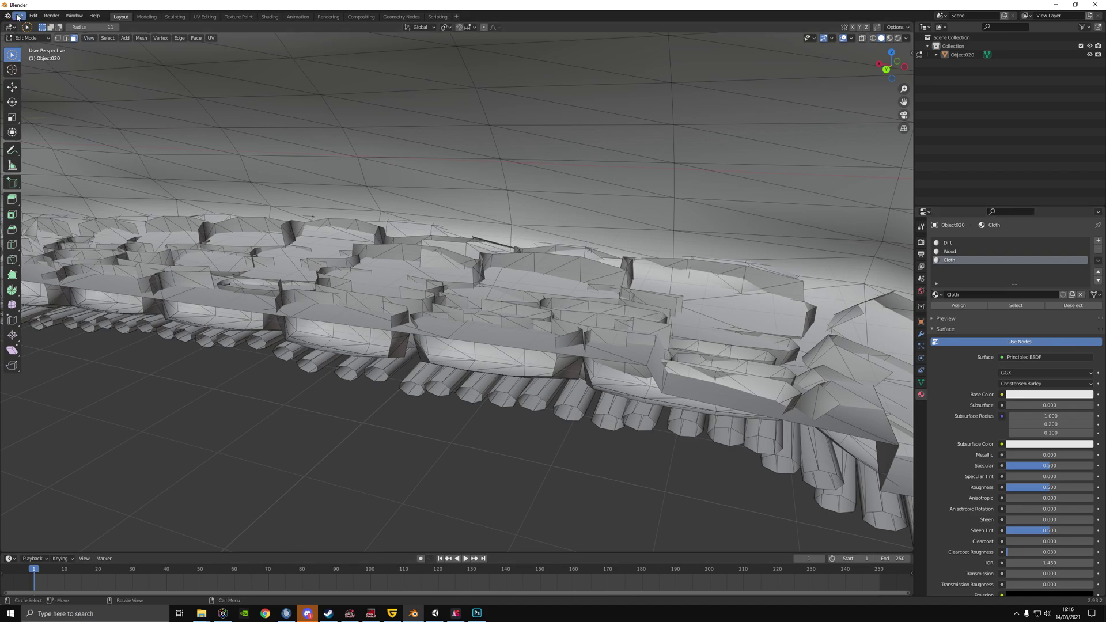
Open Object020.blend from the Example folder without saving the current file.
{"action": "left_click", "coordinate": [19, 16]}
{"action": "left_click", "coordinate": [35, 35]}
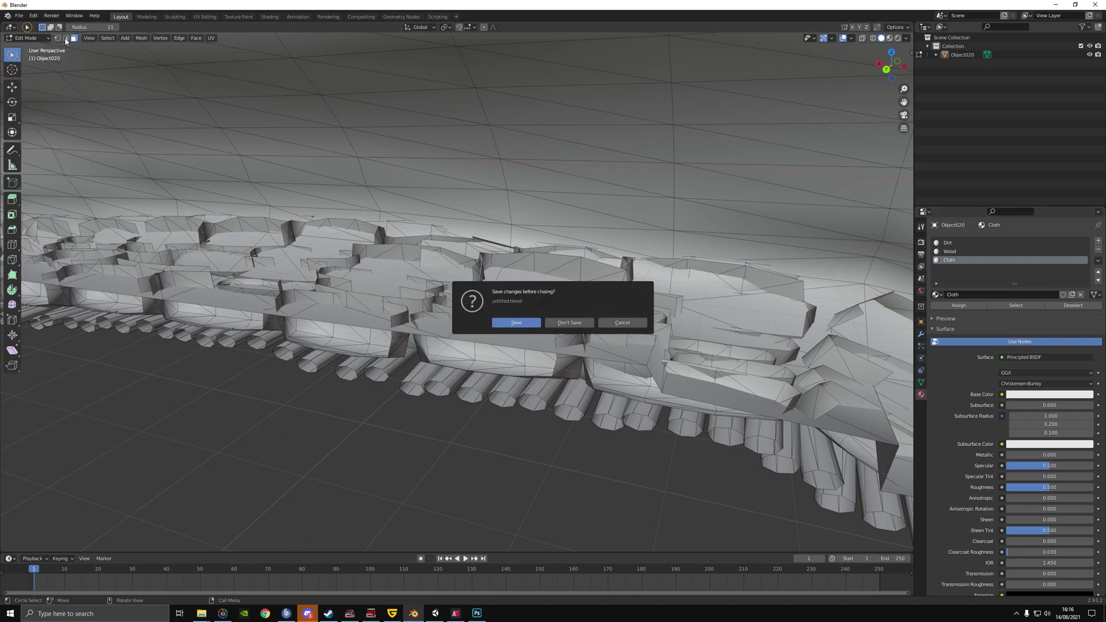
{"action": "left_click", "coordinate": [560, 323]}
{"action": "double_click", "coordinate": [453, 222]}
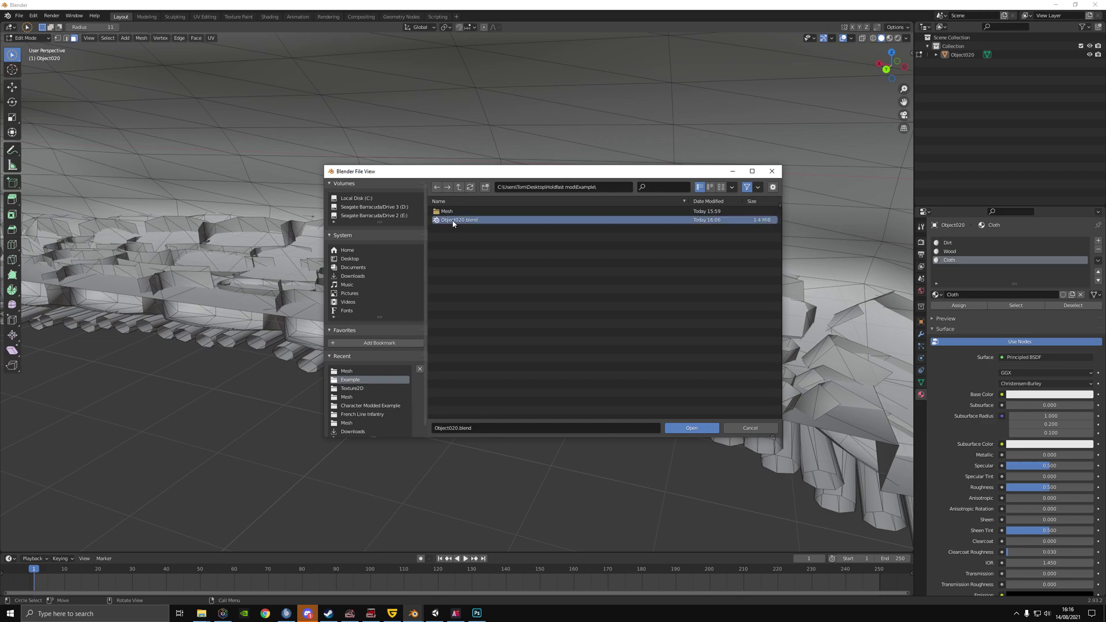
Select the faces assigned to the Cloth material and check them with a cancelled move.
{"action": "middle_click_drag", "start_coordinate": [539, 332], "coordinate": [694, 322]}
{"action": "left_click", "coordinate": [949, 260]}
{"action": "left_click", "coordinate": [1000, 306]}
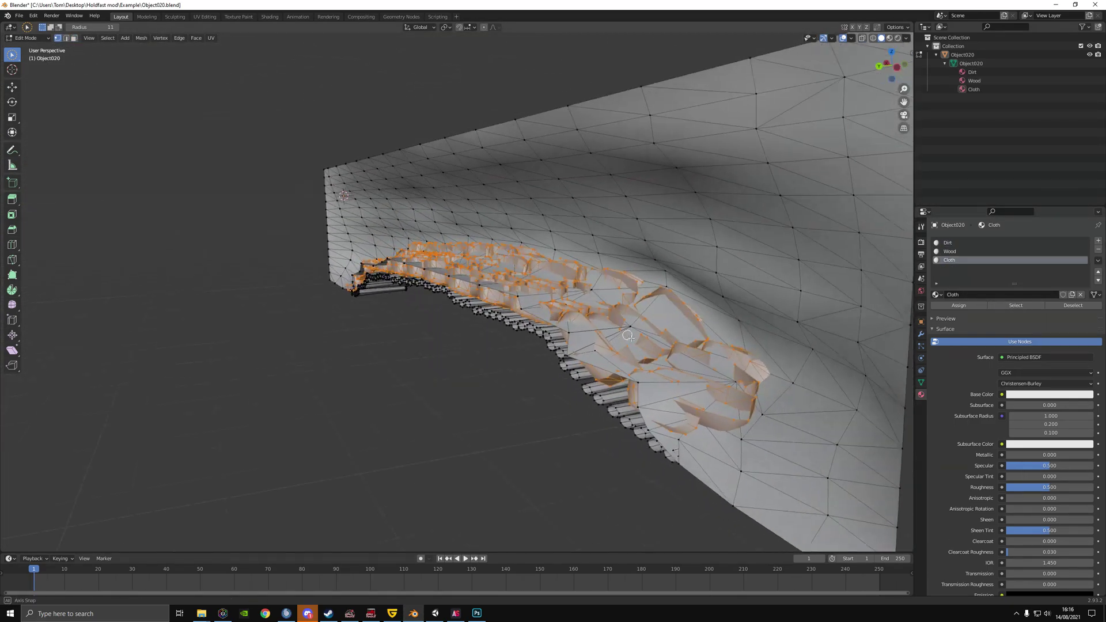
{"action": "scroll", "coordinate": [695, 321], "scroll_direction": "down", "scroll_amount": 1}
{"action": "key", "text": "g"}
{"action": "right_click", "coordinate": [663, 330]}
Select only the faces assigned to the Wood material and check them with a cancelled move.
{"action": "left_click", "coordinate": [949, 251]}
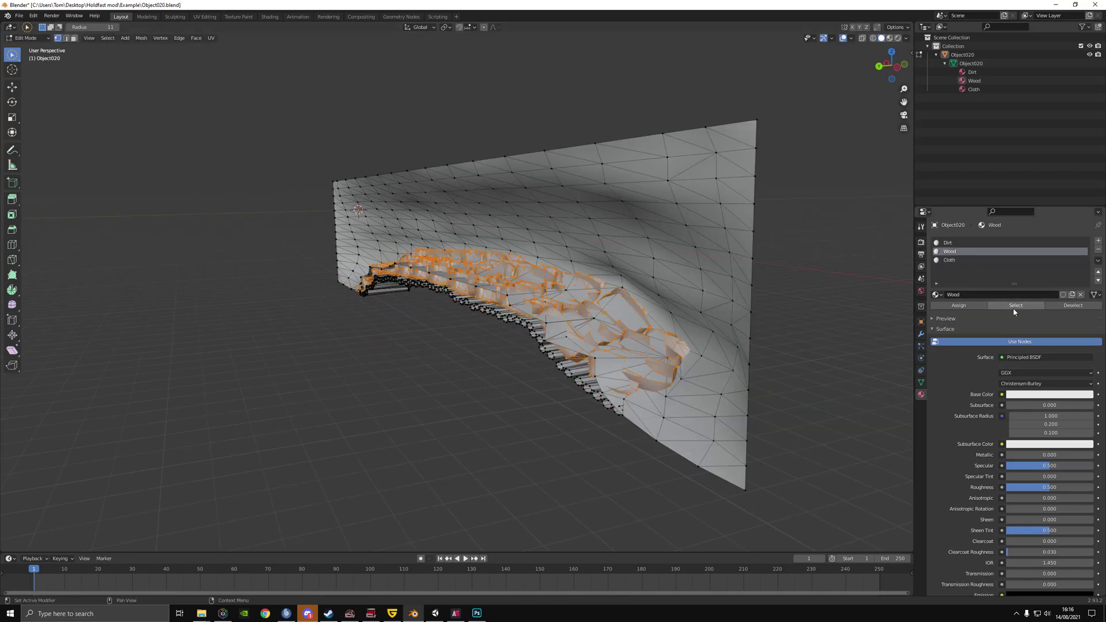
{"action": "left_click", "coordinate": [1015, 307]}
{"action": "right_click", "coordinate": [473, 401]}
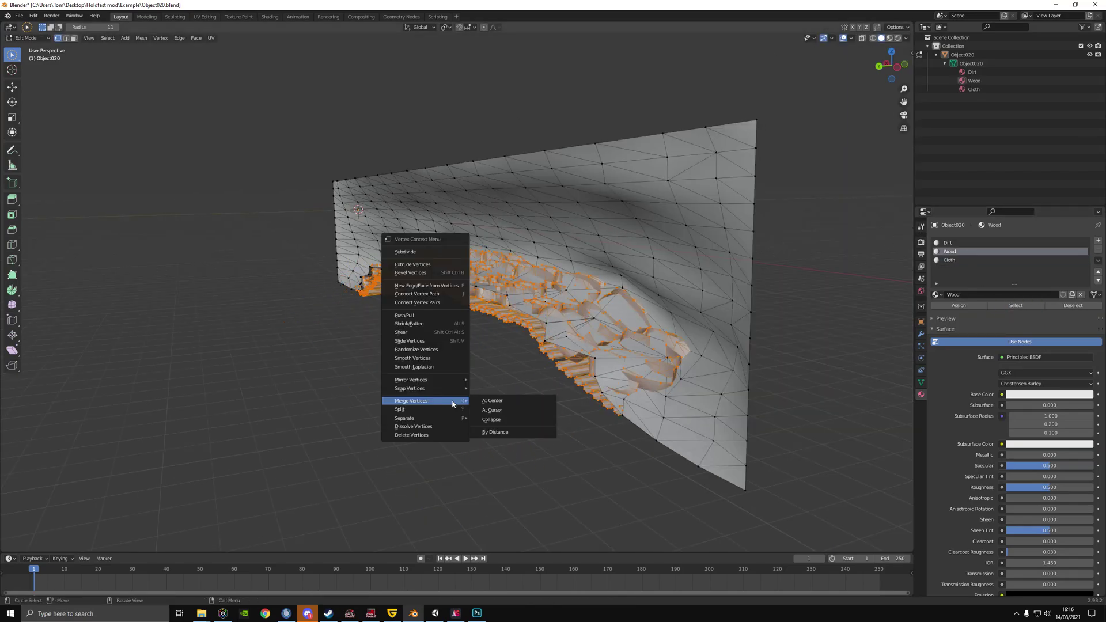
{"action": "left_click", "coordinate": [662, 497]}
{"action": "left_click", "coordinate": [1017, 306]}
{"action": "key", "text": "c"}
{"action": "key", "text": "g"}
{"action": "right_click", "coordinate": [412, 31]}
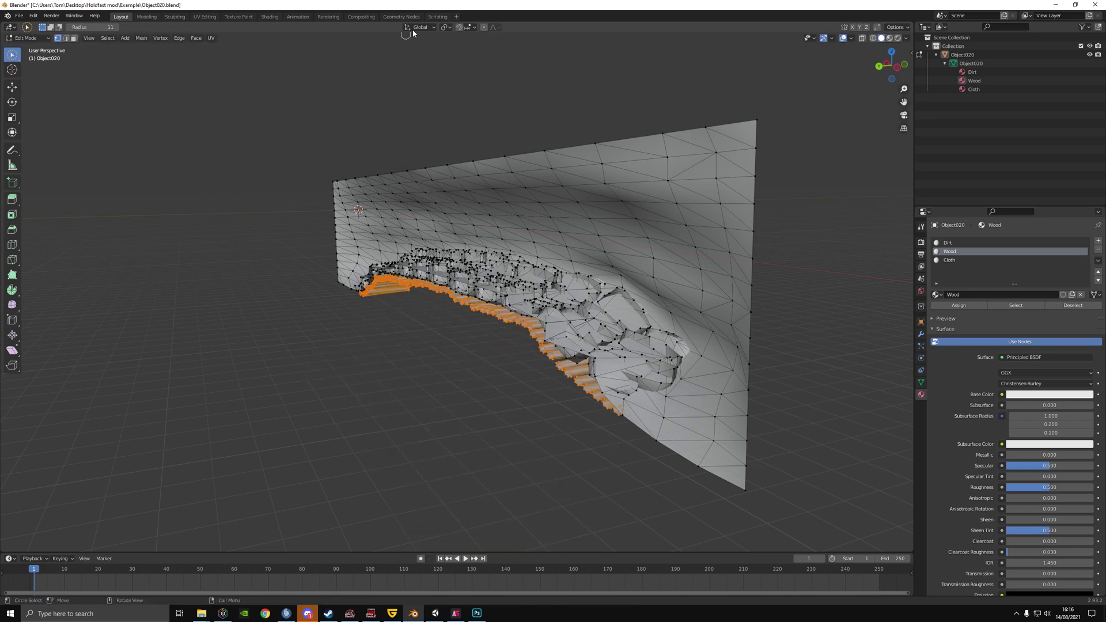
Clear the selection, select the Dirt material's faces to inspect the mound, and deselect them.
{"action": "key", "text": "alt+a"}
{"action": "left_click", "coordinate": [948, 243]}
{"action": "left_click", "coordinate": [1015, 306]}
{"action": "key", "text": "c"}
{"action": "middle_click_drag", "start_coordinate": [712, 279], "coordinate": [556, 226]}
{"action": "scroll", "coordinate": [556, 226], "scroll_direction": "up", "scroll_amount": 4}
{"action": "middle_click_drag", "start_coordinate": [556, 339], "coordinate": [555, 320]}
{"action": "scroll", "coordinate": [555, 321], "scroll_direction": "down", "scroll_amount": 3}
{"action": "left_click", "coordinate": [548, 397]}
Review the FBX export settings with the Example folder's Mesh subfolder as destination, and leave without exporting.
{"action": "left_click", "coordinate": [17, 15]}
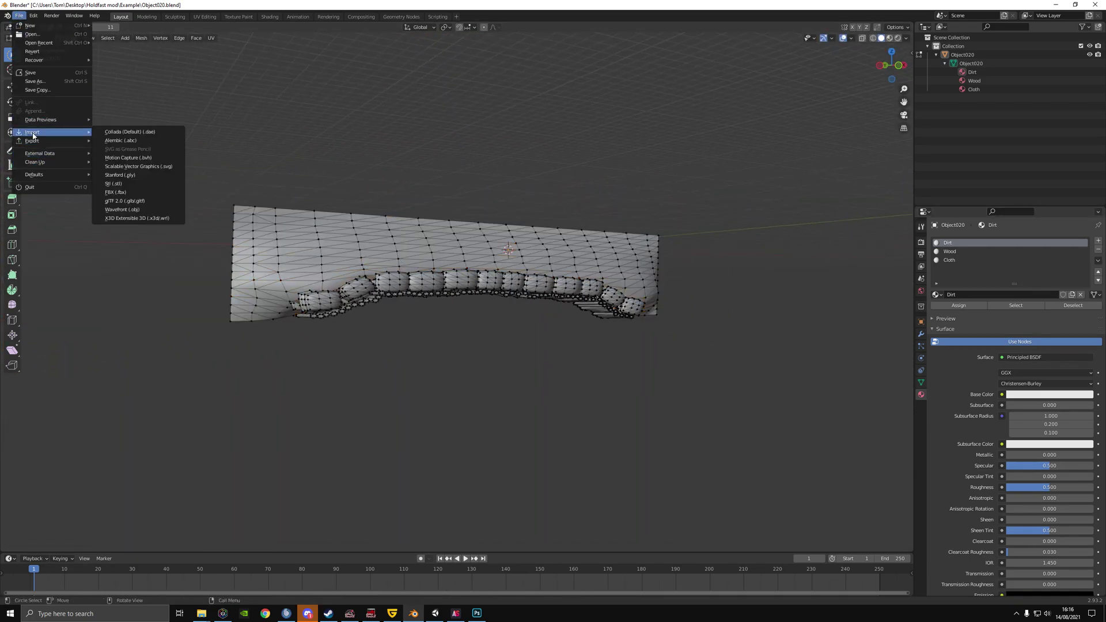
{"action": "left_click", "coordinate": [20, 16]}
{"action": "mouse_move", "coordinate": [52, 144]}
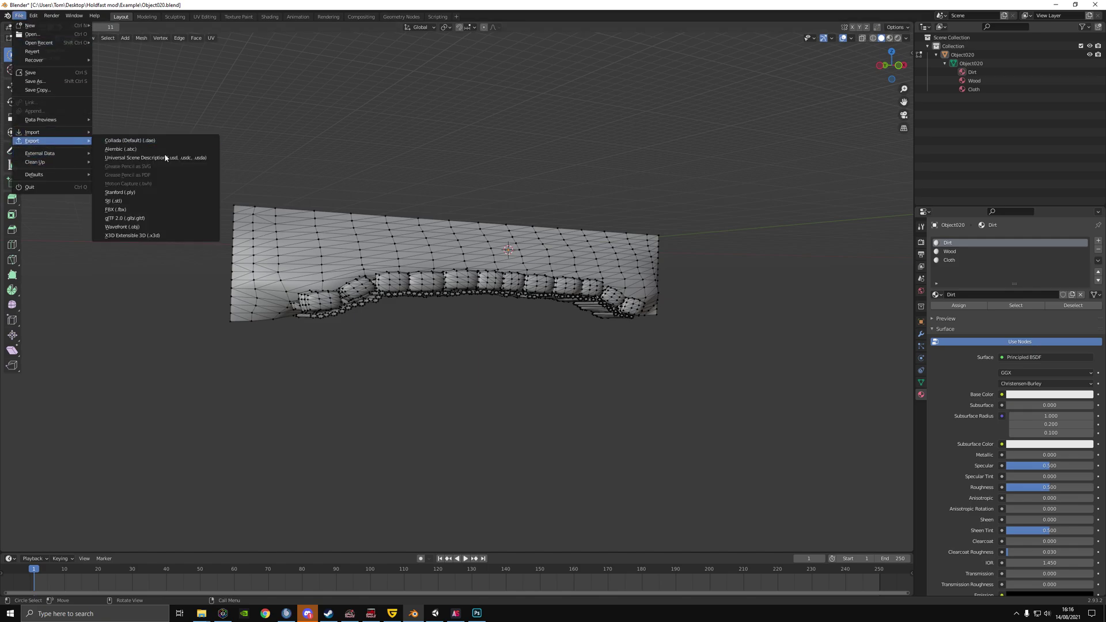
{"action": "left_click", "coordinate": [129, 215]}
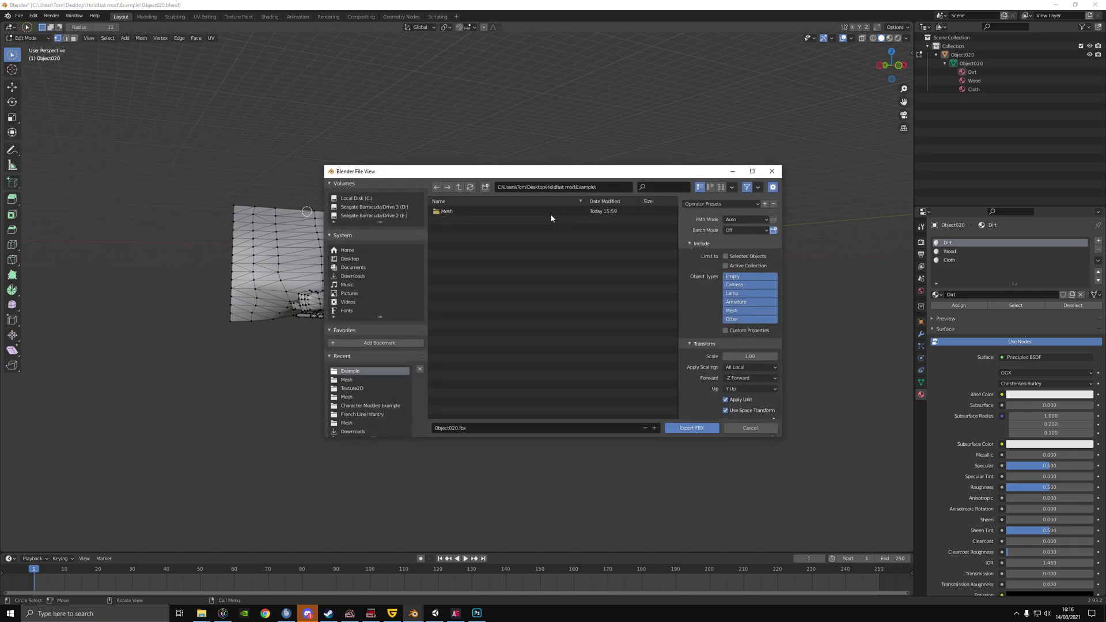
{"action": "double_click", "coordinate": [475, 211]}
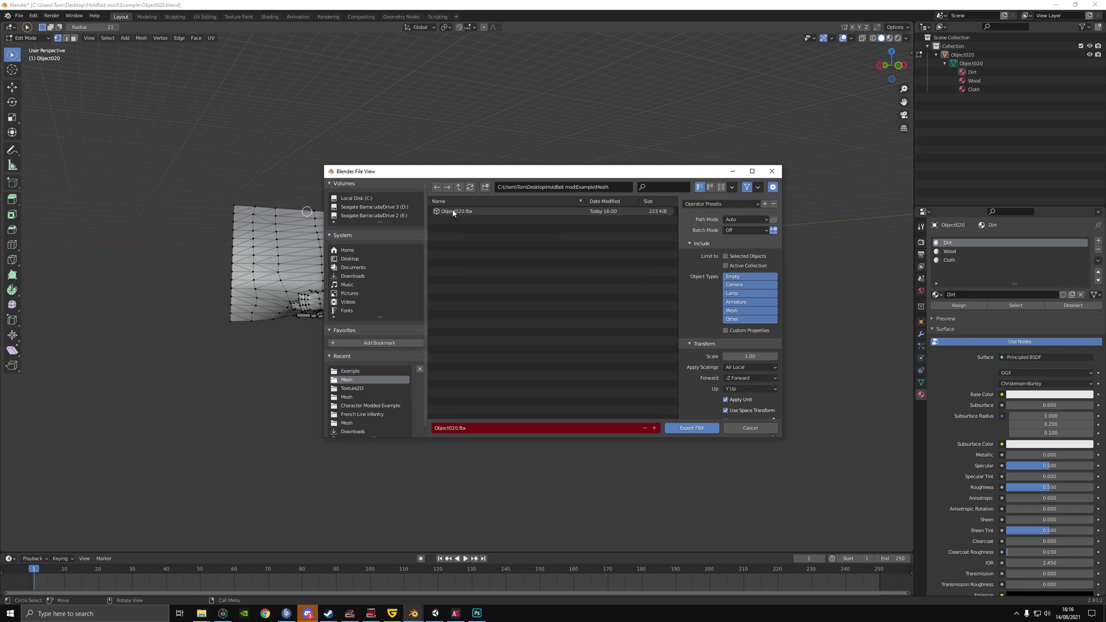
{"action": "scroll", "coordinate": [749, 338], "scroll_direction": "down", "scroll_amount": 3}
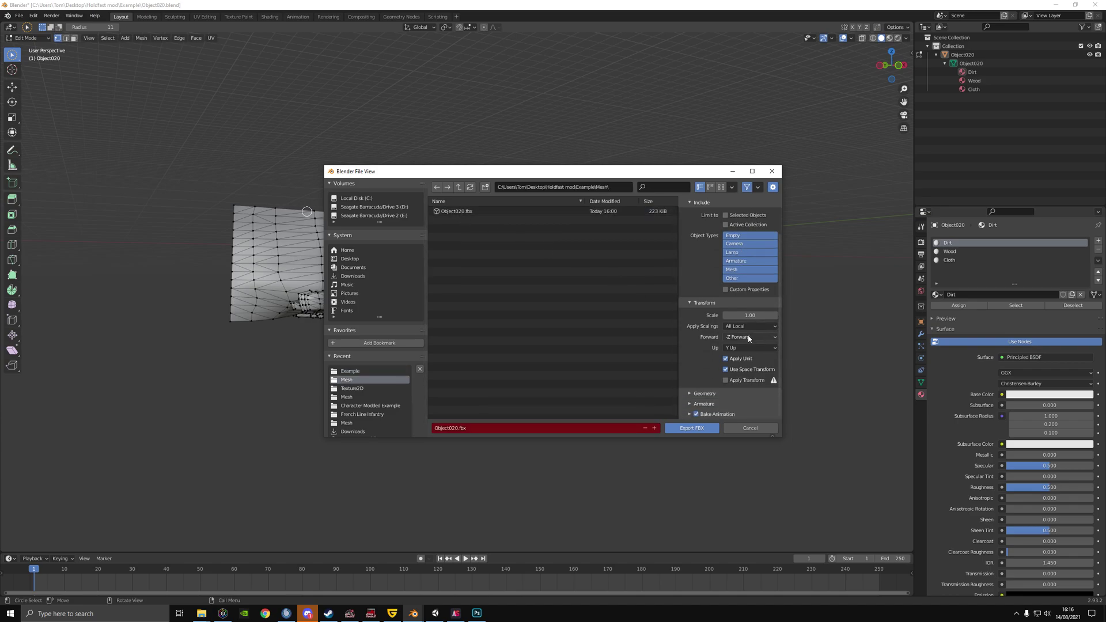
{"action": "scroll", "coordinate": [738, 358], "scroll_direction": "up", "scroll_amount": 3}
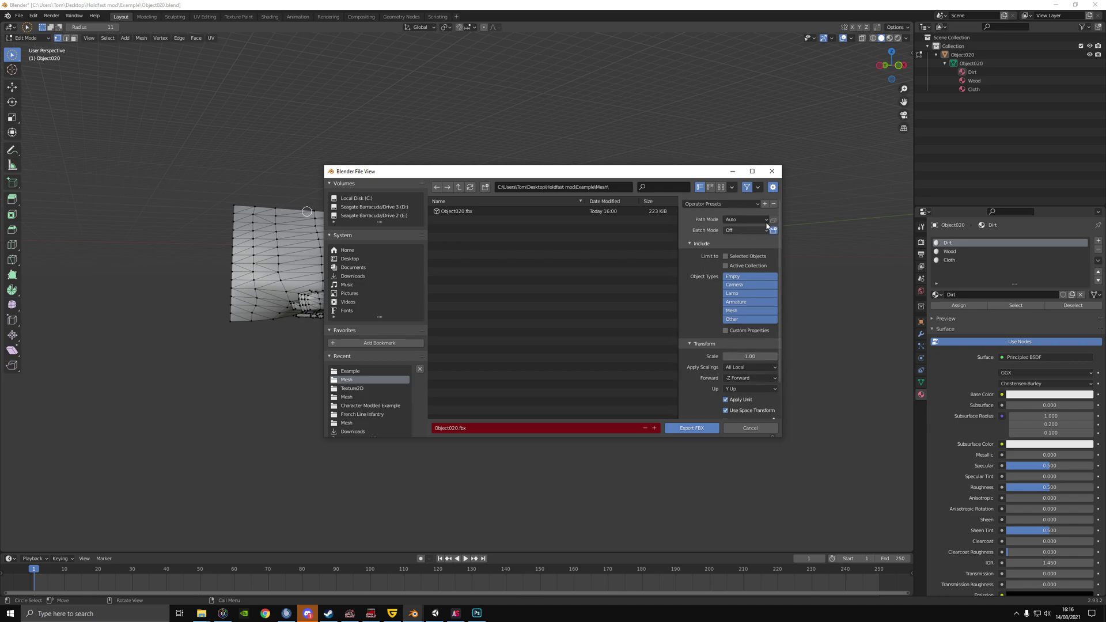
{"action": "left_click", "coordinate": [771, 171]}
Switch to Unity, examine the Sandbag_Defense_4 fortification in the scene, and show the Example folder under Personal Files.
{"action": "mouse_move", "coordinate": [201, 613]}
{"action": "left_click", "coordinate": [170, 580]}
{"action": "left_click", "coordinate": [435, 613]}
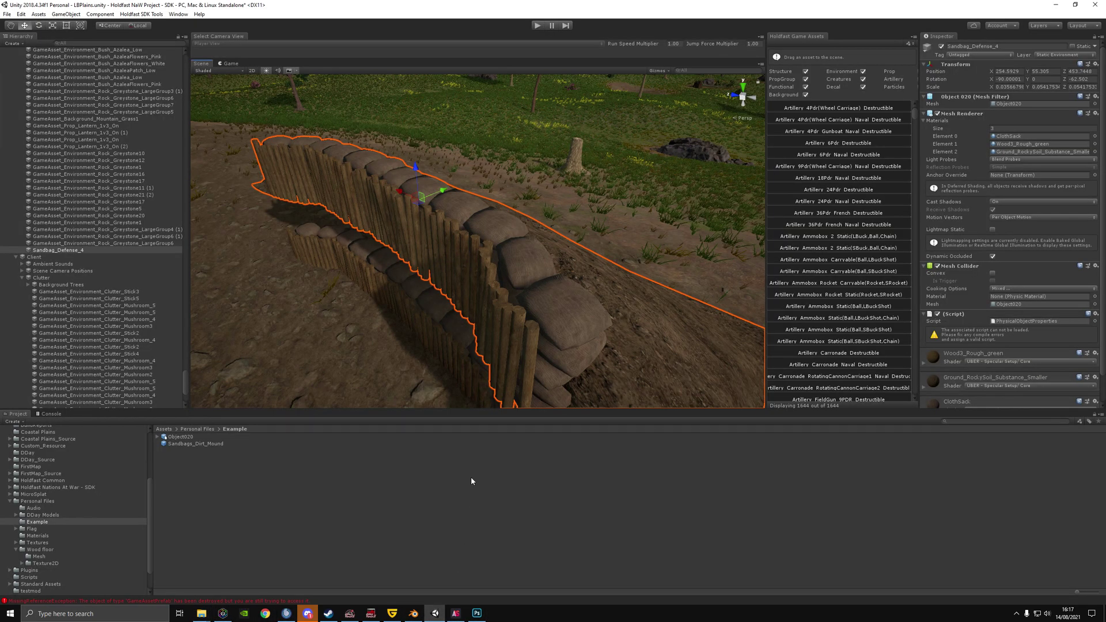
{"action": "scroll", "coordinate": [226, 293], "scroll_direction": "down", "scroll_amount": 2}
{"action": "left_click", "coordinate": [104, 236]}
{"action": "left_click", "coordinate": [99, 250]}
{"action": "right_click_drag", "start_coordinate": [336, 286], "coordinate": [358, 318]}
{"action": "scroll", "coordinate": [98, 341], "scroll_direction": "down", "scroll_amount": 4}
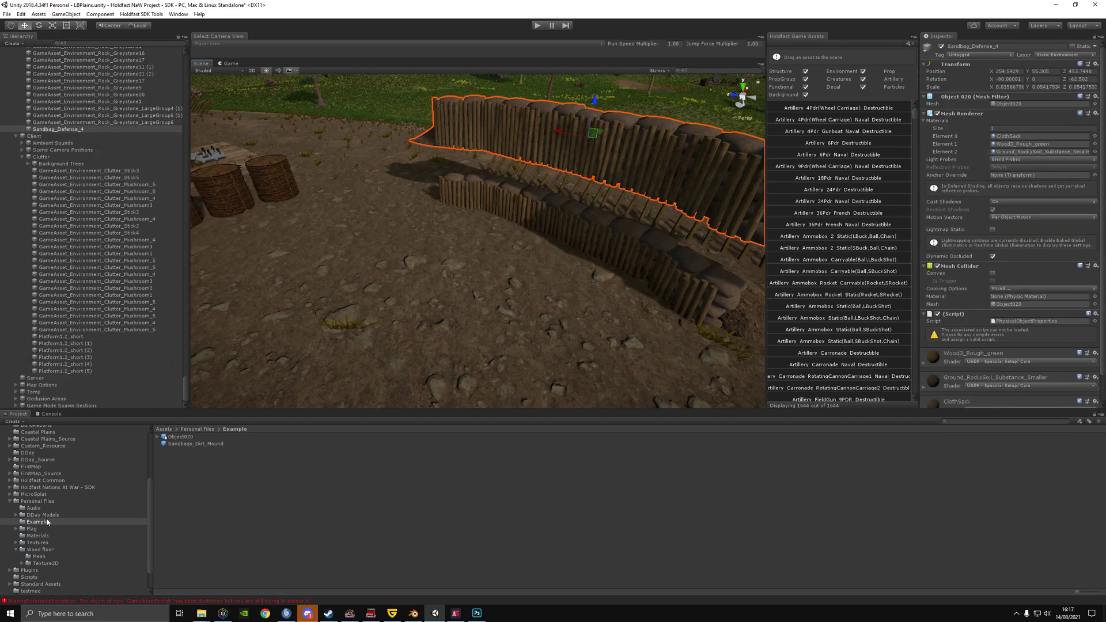
{"action": "left_click", "coordinate": [30, 523]}
Check the import settings of the Object020 model and of Prop_Platform1.2_Short in Wood floor's Mesh folder, and return to Example.
{"action": "left_click", "coordinate": [203, 613]}
{"action": "left_click", "coordinate": [173, 570]}
{"action": "left_click_drag", "start_coordinate": [372, 155], "coordinate": [353, 210]}
{"action": "left_click", "coordinate": [172, 438]}
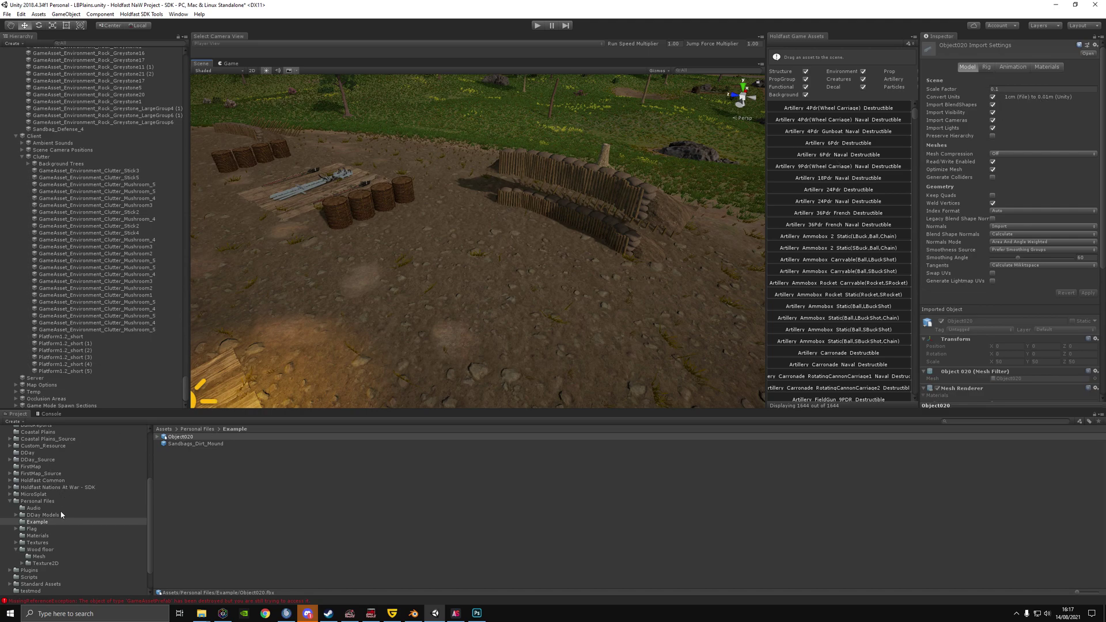
{"action": "left_click", "coordinate": [48, 557]}
{"action": "left_click", "coordinate": [195, 443]}
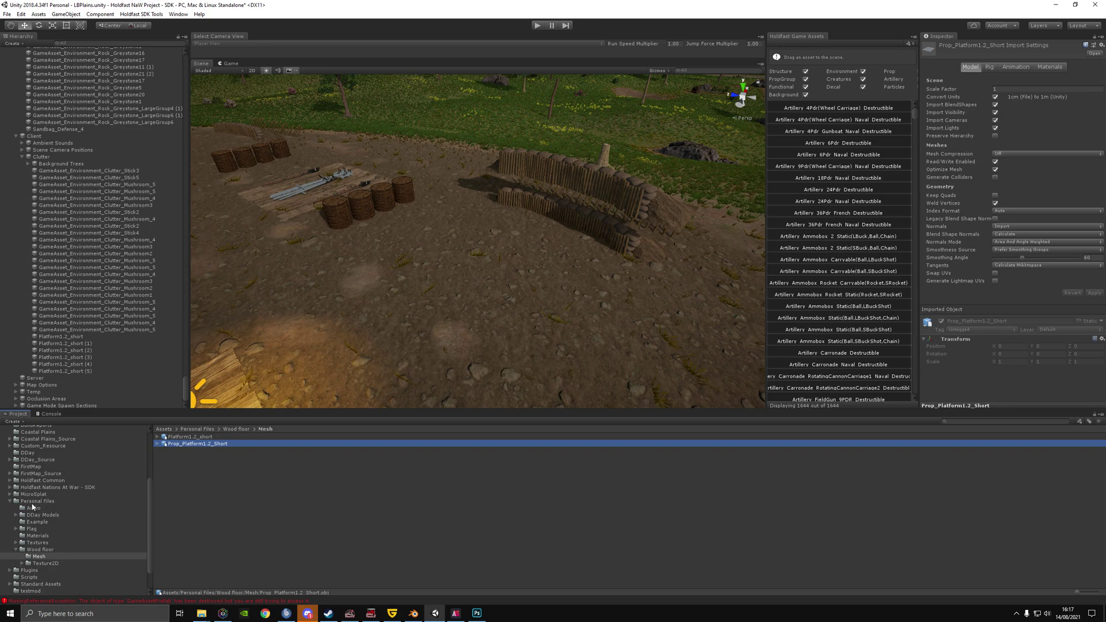
{"action": "left_click", "coordinate": [36, 523]}
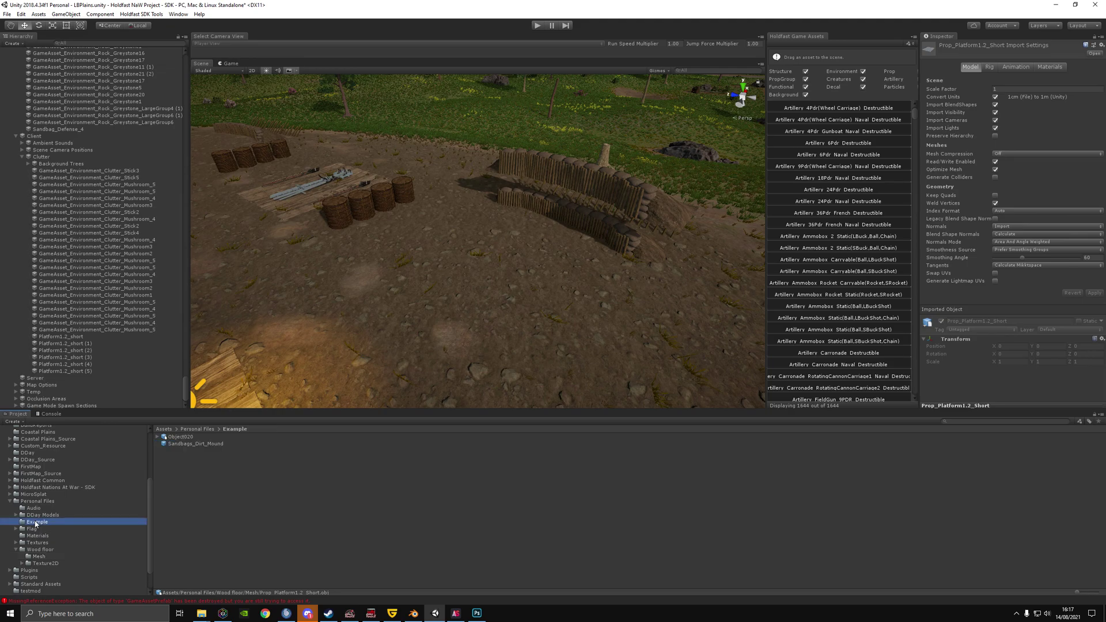
Inspect the Sandbags_Dirt_Mound prefab and the scene's Sandbag_Defense_4 object, keeping the Example folder open.
{"action": "left_click", "coordinate": [196, 444]}
{"action": "left_click", "coordinate": [581, 209]}
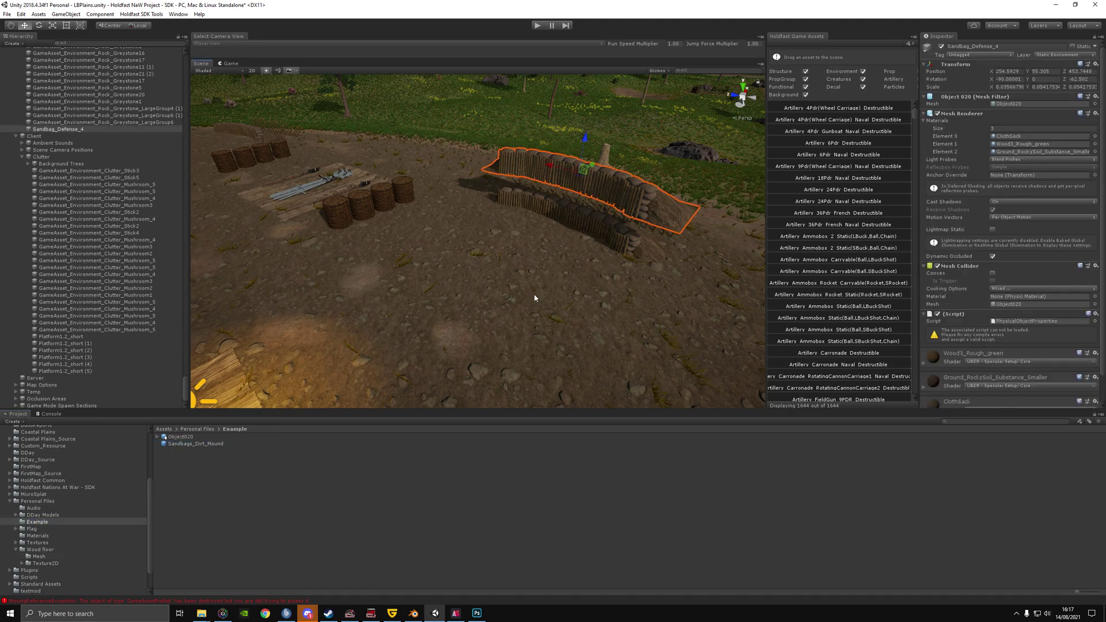
{"action": "left_click", "coordinate": [197, 429]}
{"action": "left_click", "coordinate": [38, 522]}
Try placing the Object020 model in the scene with an X rotation of -90, and delete it.
{"action": "left_click_drag", "start_coordinate": [181, 437], "coordinate": [610, 314]}
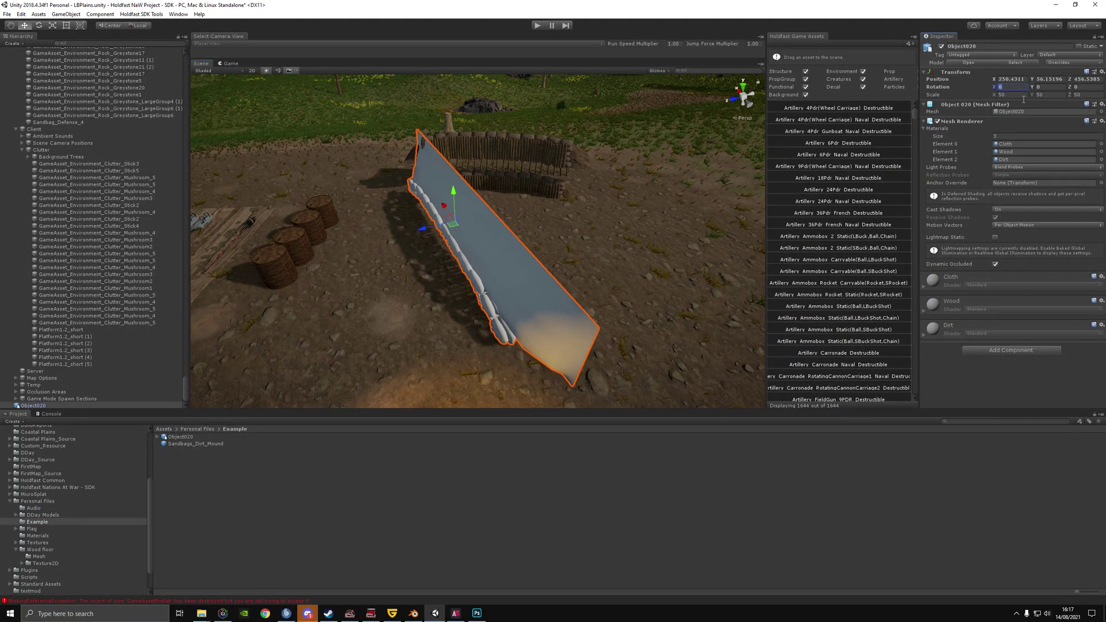
{"action": "type", "text": "-90"}
{"action": "left_click_drag", "start_coordinate": [680, 247], "coordinate": [382, 256], "text": "alt"}
{"action": "key", "text": "r"}
{"action": "left_click_drag", "start_coordinate": [425, 224], "coordinate": [409, 183]}
{"action": "key", "text": "w"}
{"action": "key", "text": "r"}
{"action": "key", "text": "e"}
{"action": "key", "text": "w"}
{"action": "key", "text": "Delete"}
Place the Sandbags_Dirt_Mound prefab in the scene and move it in front of the existing sandbag fortifications.
{"action": "left_click_drag", "start_coordinate": [195, 444], "coordinate": [368, 279]}
{"action": "right_click_drag", "start_coordinate": [504, 270], "coordinate": [434, 266]}
{"action": "left_click_drag", "start_coordinate": [440, 254], "coordinate": [495, 185]}
{"action": "key", "text": "w"}
{"action": "right_click_drag", "start_coordinate": [495, 185], "coordinate": [585, 227]}
{"action": "left_click_drag", "start_coordinate": [587, 218], "coordinate": [607, 320]}
{"action": "right_click_drag", "start_coordinate": [608, 319], "coordinate": [690, 323]}
{"action": "left_click_drag", "start_coordinate": [690, 322], "coordinate": [453, 294], "text": "alt"}
{"action": "left_click_drag", "start_coordinate": [467, 242], "coordinate": [461, 267]}
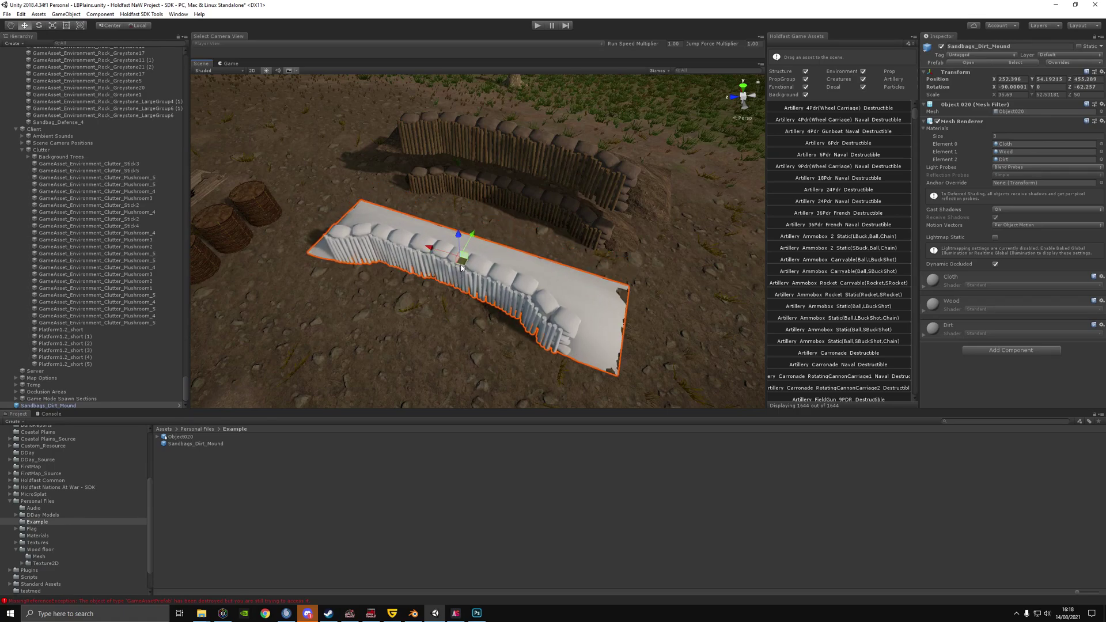
Look up the albedo texture of Sandbag_Defense_4's Wood3_Rough_green material and preview the Wood1 texture in AssetStudio.
{"action": "left_click_drag", "start_coordinate": [511, 277], "coordinate": [513, 228], "text": "alt"}
{"action": "left_click", "coordinate": [491, 230]}
{"action": "scroll", "coordinate": [1036, 307], "scroll_direction": "down", "scroll_amount": 2}
{"action": "left_click", "coordinate": [942, 322]}
{"action": "scroll", "coordinate": [972, 310], "scroll_direction": "down", "scroll_amount": 8}
{"action": "scroll", "coordinate": [980, 307], "scroll_direction": "down", "scroll_amount": 2}
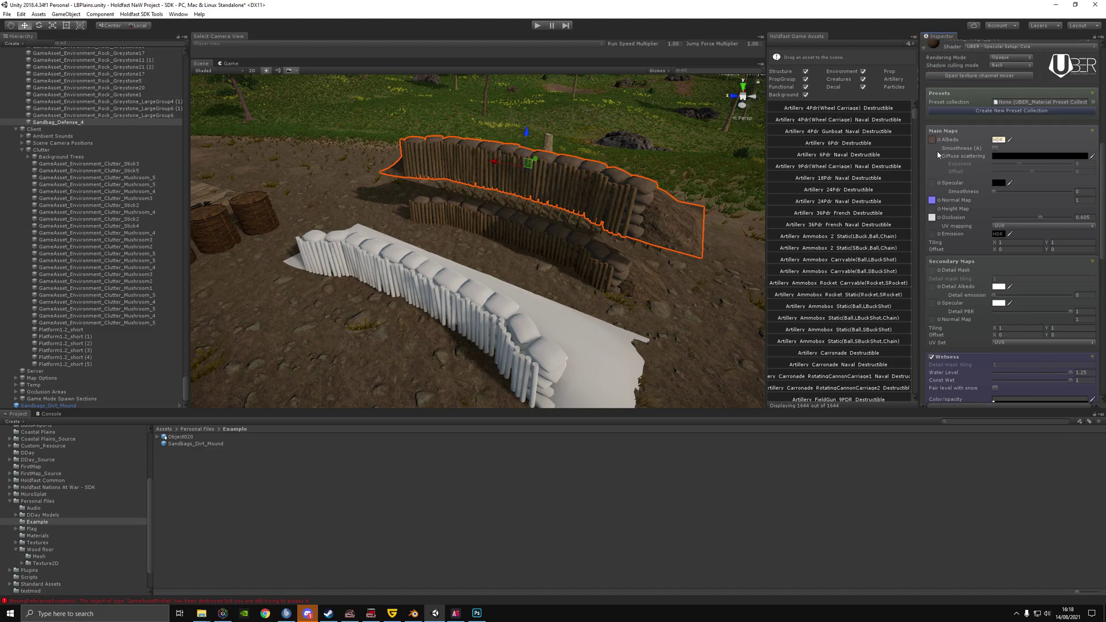
{"action": "scroll", "coordinate": [944, 190], "scroll_direction": "up", "scroll_amount": 5}
{"action": "double_click", "coordinate": [931, 217]}
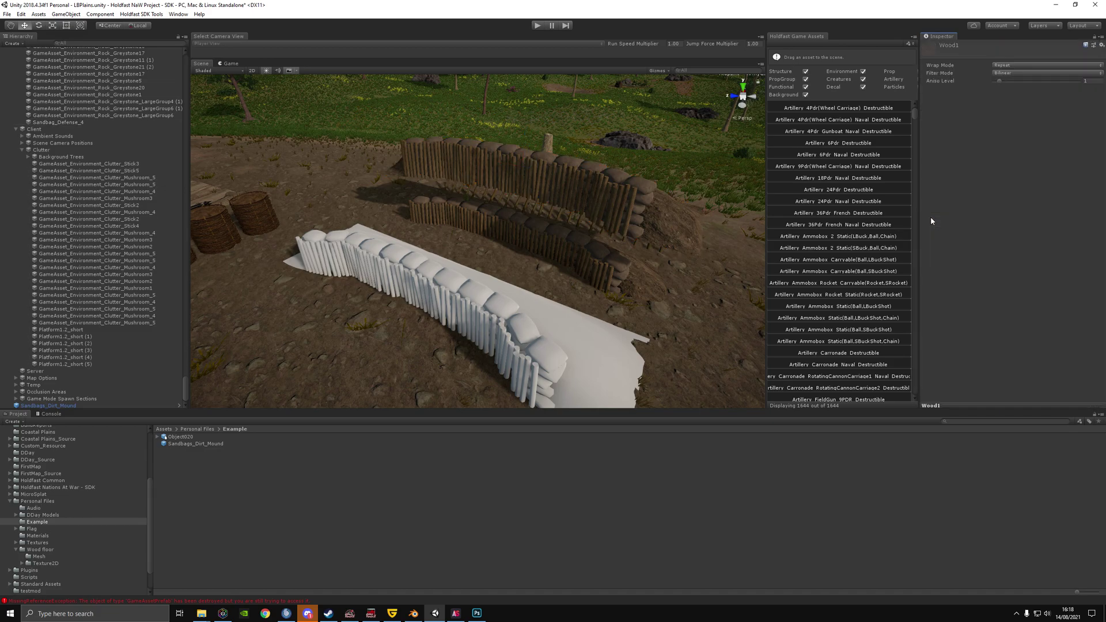
{"action": "left_click", "coordinate": [456, 613]}
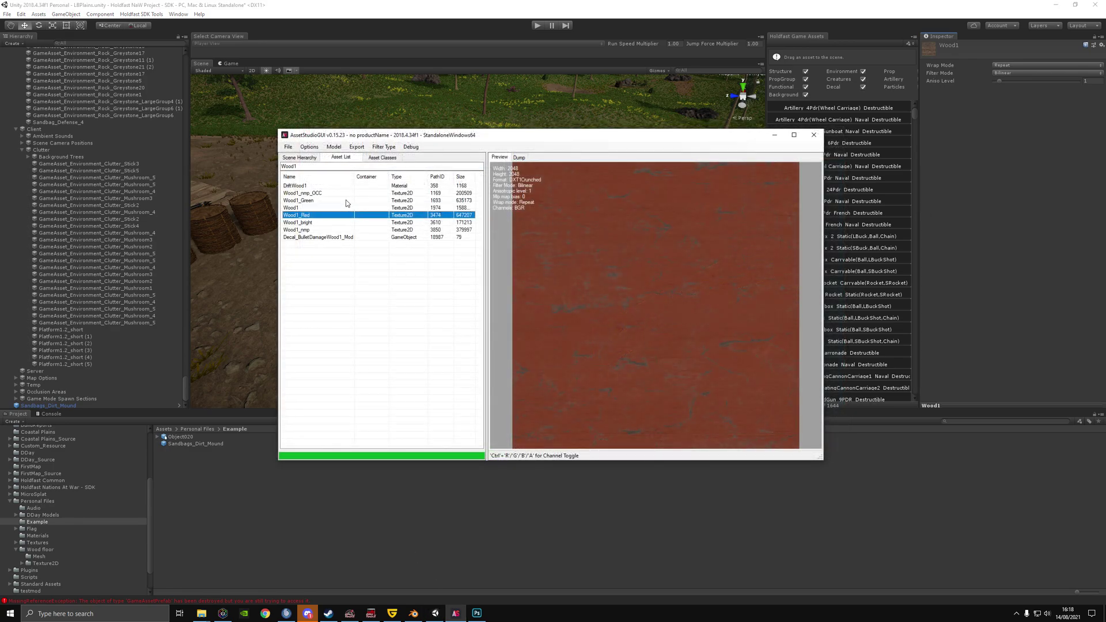
{"action": "left_click", "coordinate": [298, 205]}
Back in Unity, look up the normal map and occlusion textures of Sandbag_Defense_4's Wood3_Rough_green material.
{"action": "left_click", "coordinate": [927, 144]}
{"action": "left_click", "coordinate": [592, 188]}
{"action": "scroll", "coordinate": [1007, 247], "scroll_direction": "down", "scroll_amount": 5}
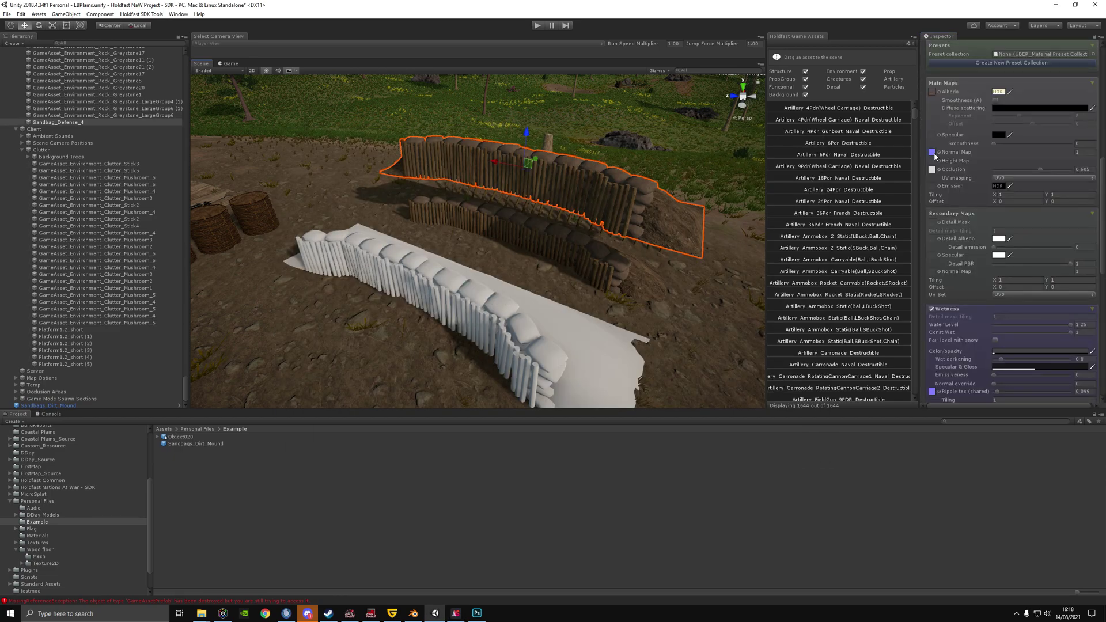
{"action": "double_click", "coordinate": [931, 152]}
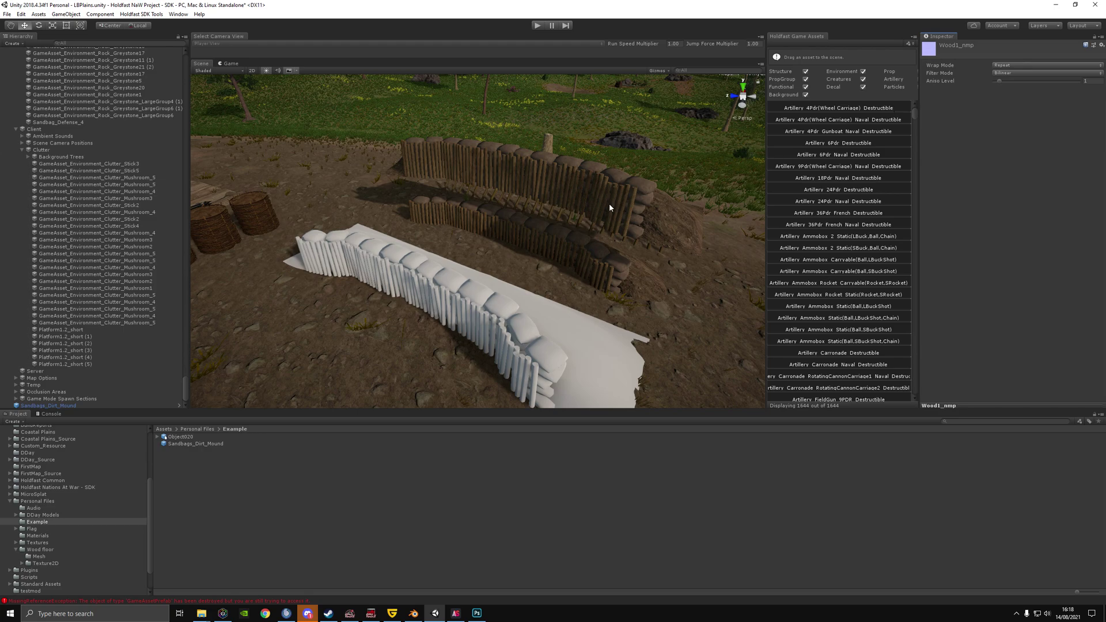
{"action": "left_click", "coordinate": [523, 181]}
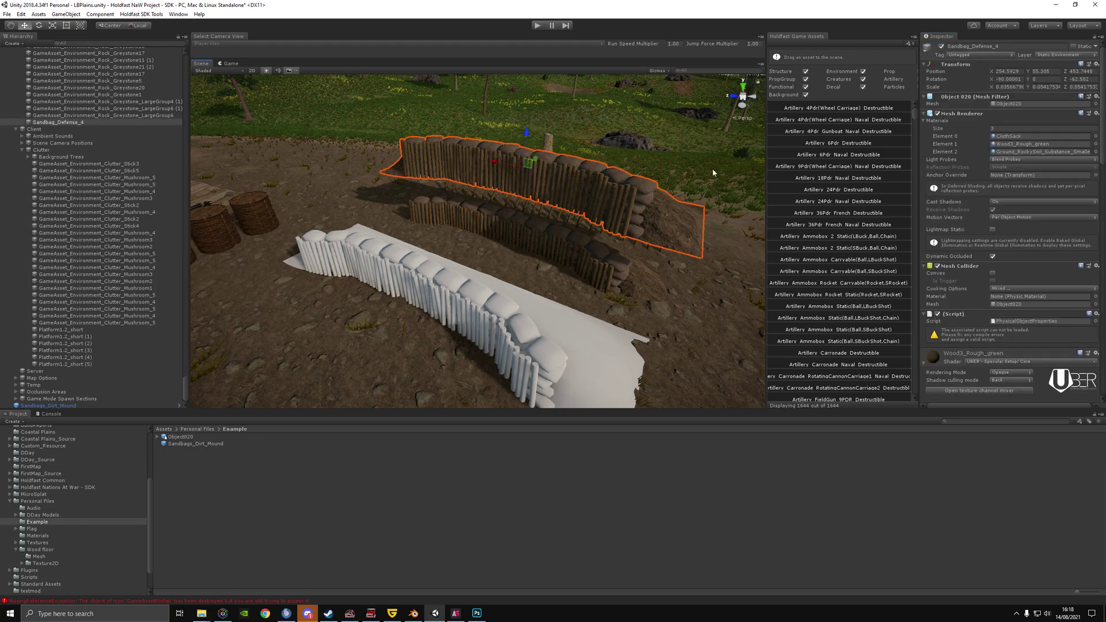
{"action": "scroll", "coordinate": [1005, 239], "scroll_direction": "down", "scroll_amount": 10}
{"action": "left_click", "coordinate": [933, 170], "text": "ctrl"}
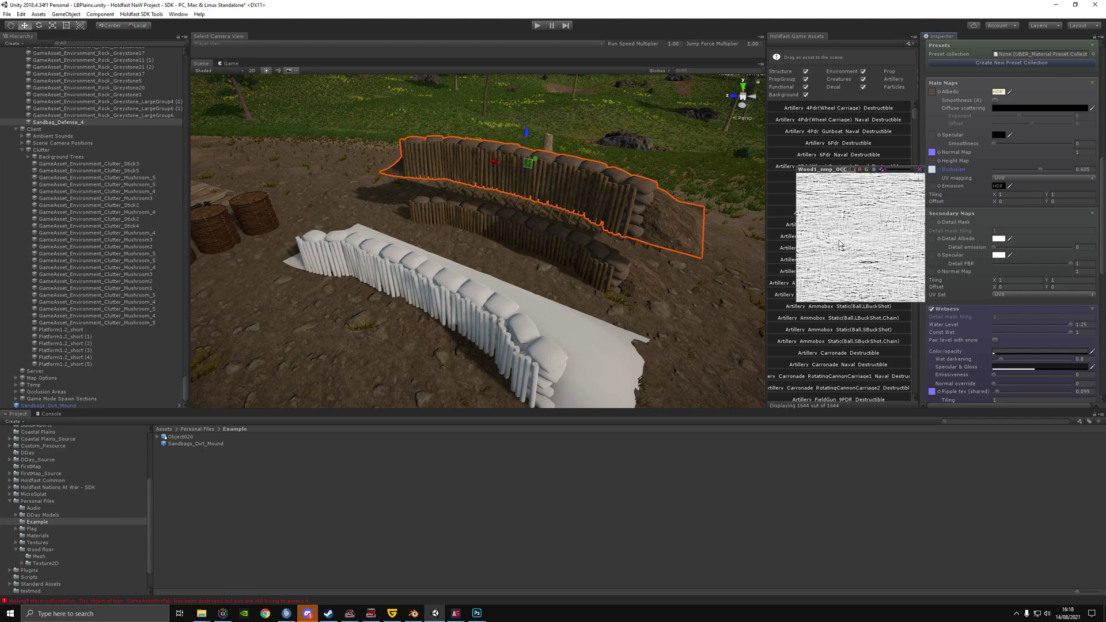
{"action": "left_click", "coordinate": [509, 513]}
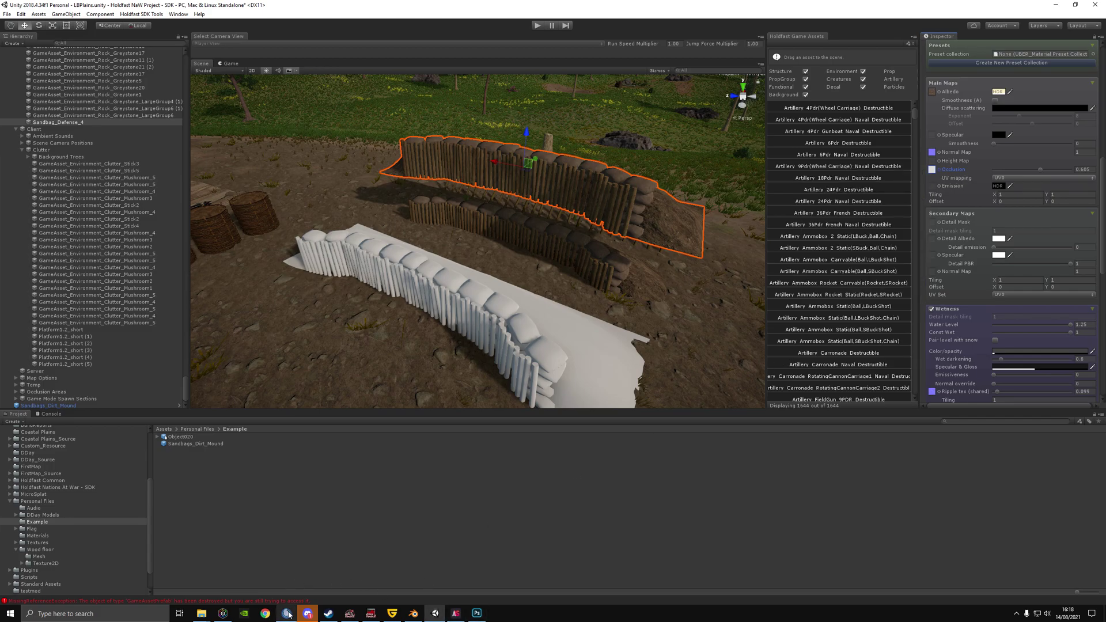
In AssetStudio, pick out the Wood1_nmp_OCC, Wood1 and Wood1_nmp textures, and reduce the selection to Wood1.
{"action": "left_click", "coordinate": [455, 613]}
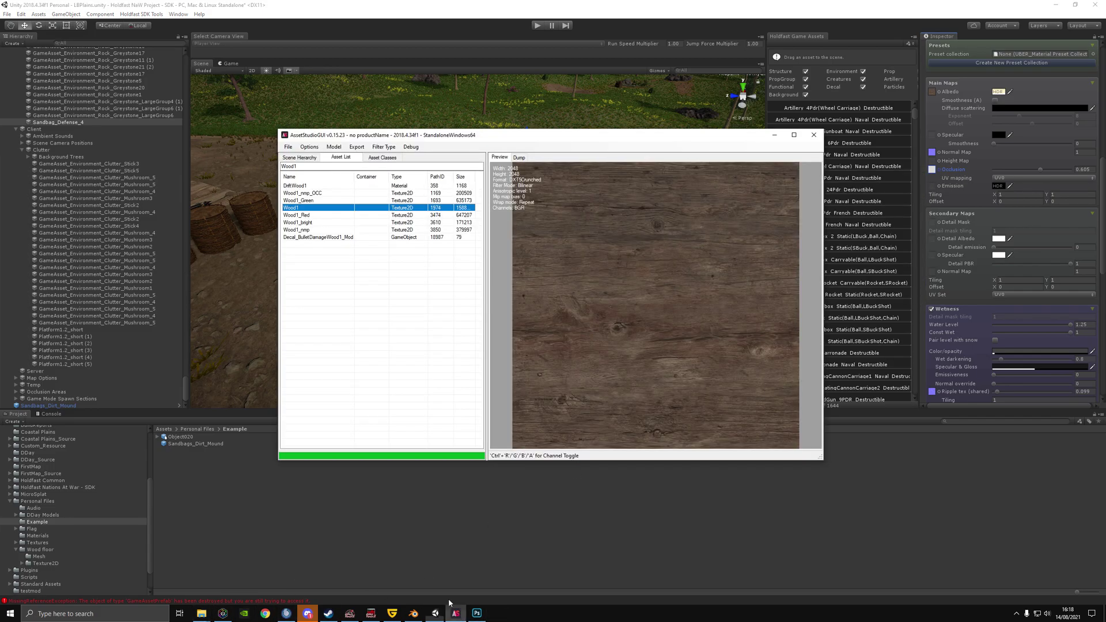
{"action": "left_click", "coordinate": [317, 194]}
{"action": "left_click", "coordinate": [308, 208], "text": "ctrl"}
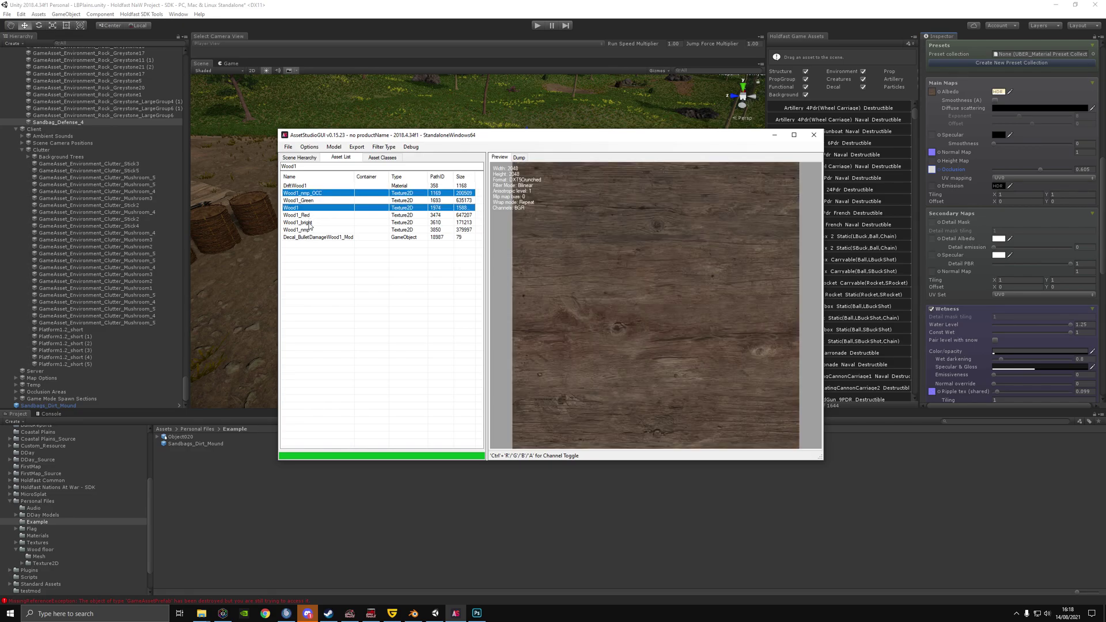
{"action": "left_click", "coordinate": [309, 230], "text": "ctrl"}
{"action": "left_click", "coordinate": [311, 208]}
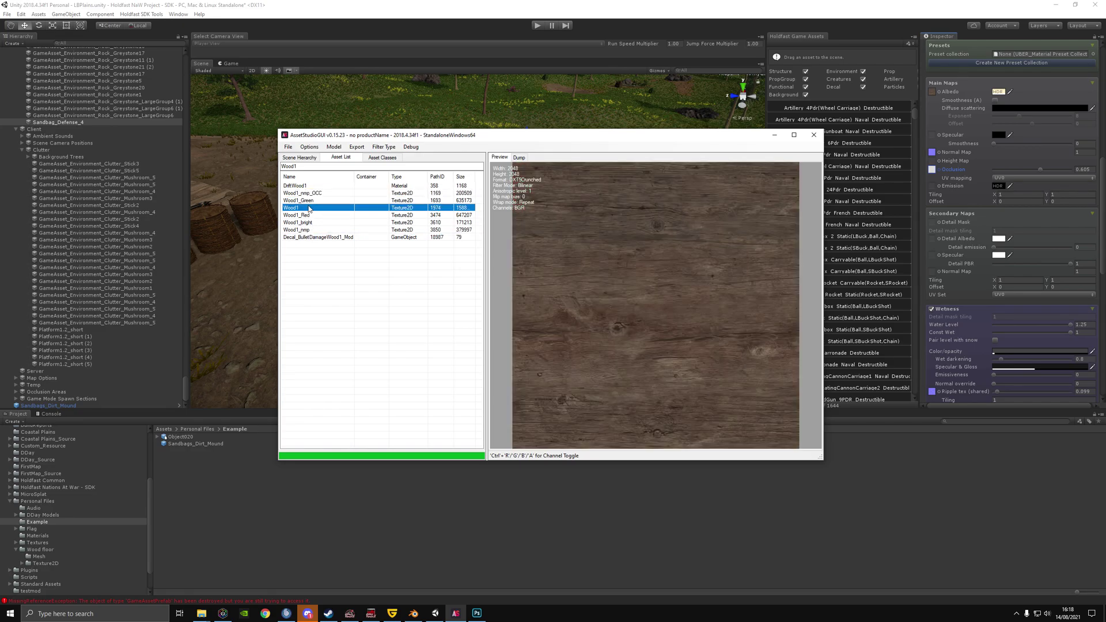
Set the Texture2D conversion format in the export options to TGA.
{"action": "left_click", "coordinate": [355, 149]}
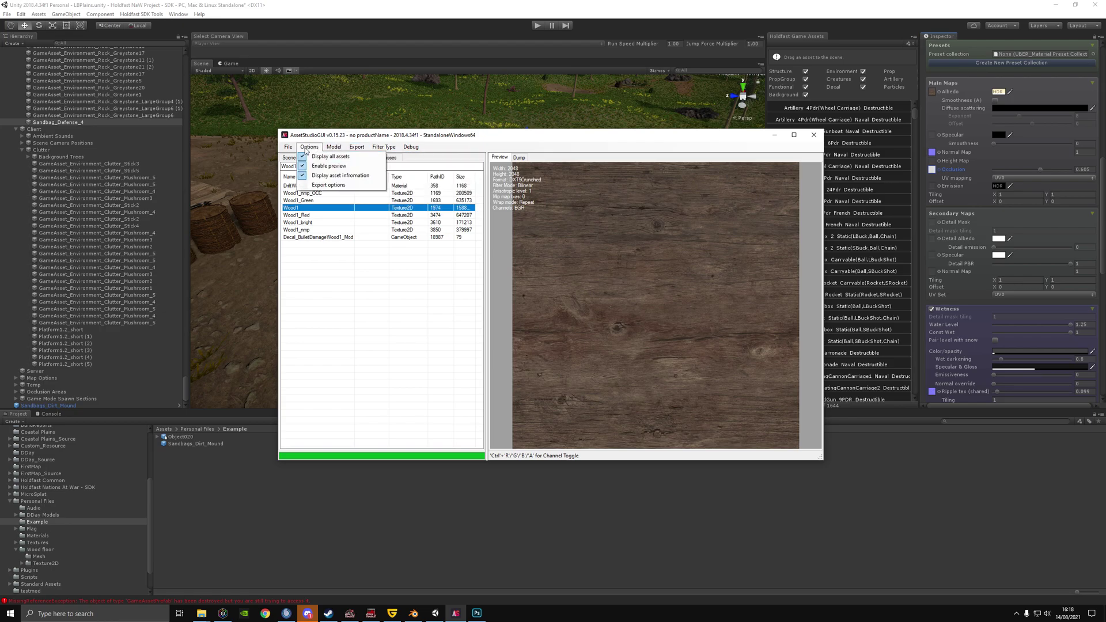
{"action": "left_click", "coordinate": [328, 185]}
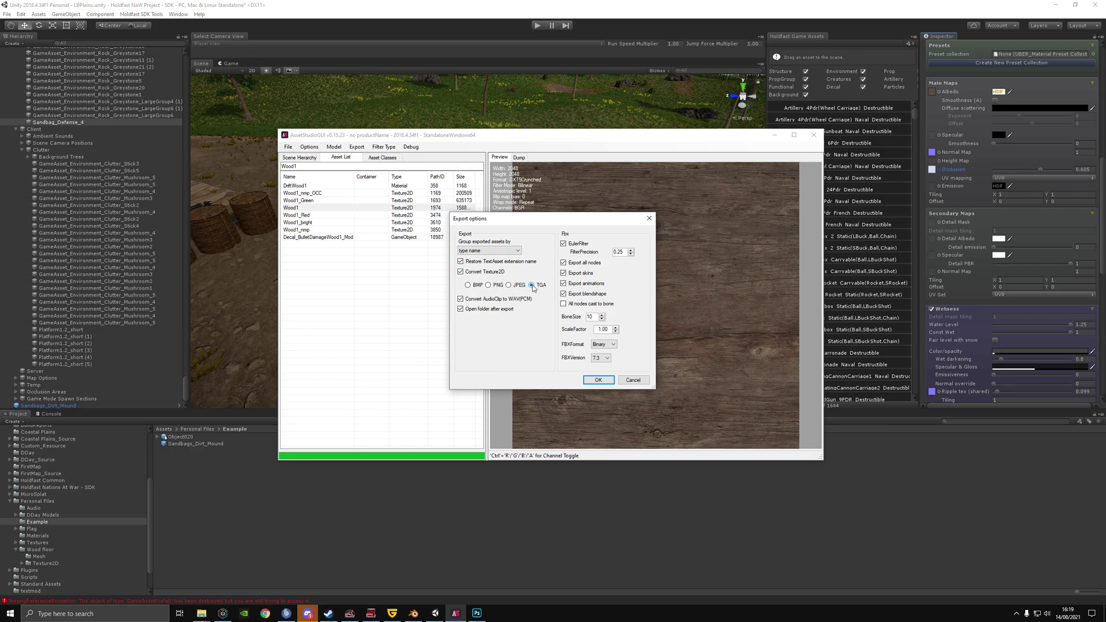
{"action": "left_click", "coordinate": [598, 379]}
Export the Wood1 texture into the Example folder inside Holdfast mod on the Desktop.
{"action": "right_click", "coordinate": [310, 210]}
{"action": "left_click", "coordinate": [348, 222]}
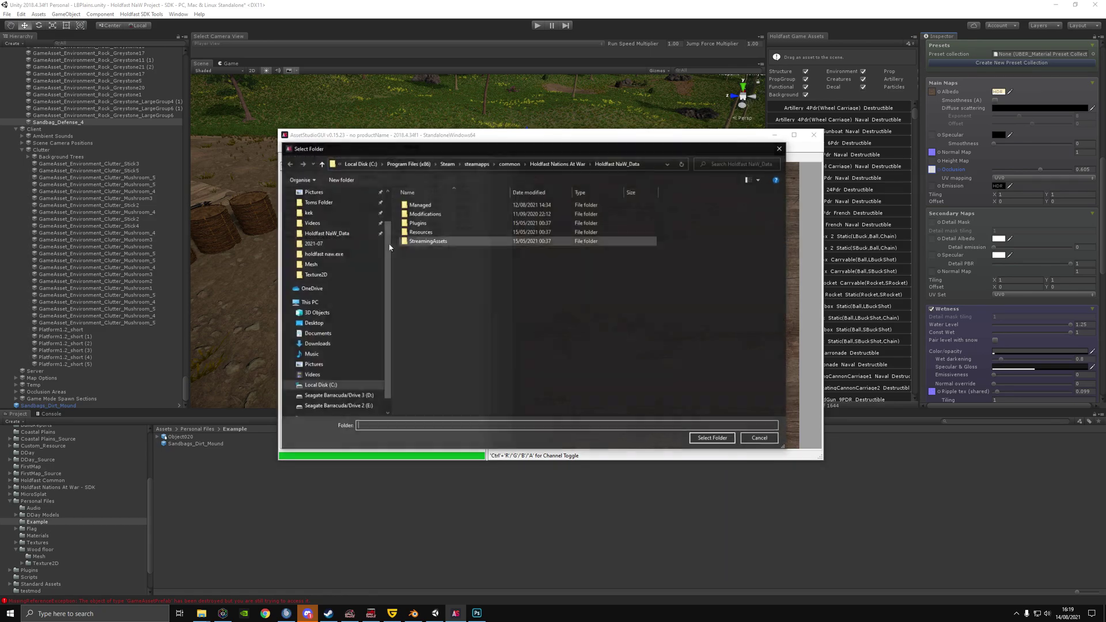
{"action": "left_click", "coordinate": [313, 209]}
{"action": "double_click", "coordinate": [416, 206]}
{"action": "double_click", "coordinate": [419, 231]}
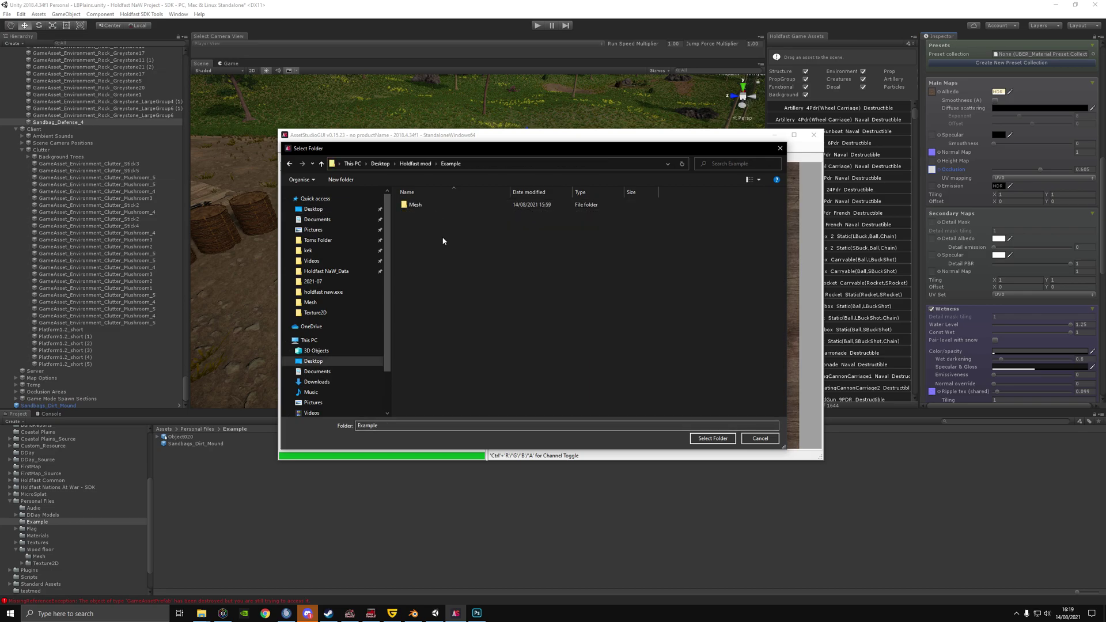
{"action": "left_click", "coordinate": [713, 438]}
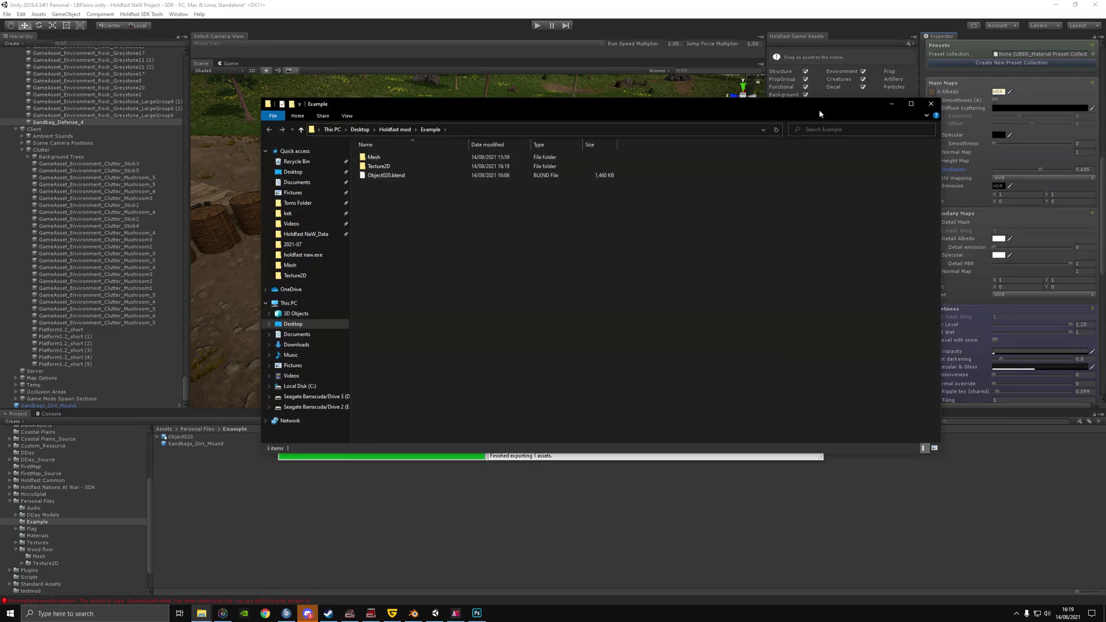
Return to AssetStudio, select the Wood1_nmp texture, and check the export options without changing them.
{"action": "left_click", "coordinate": [480, 459]}
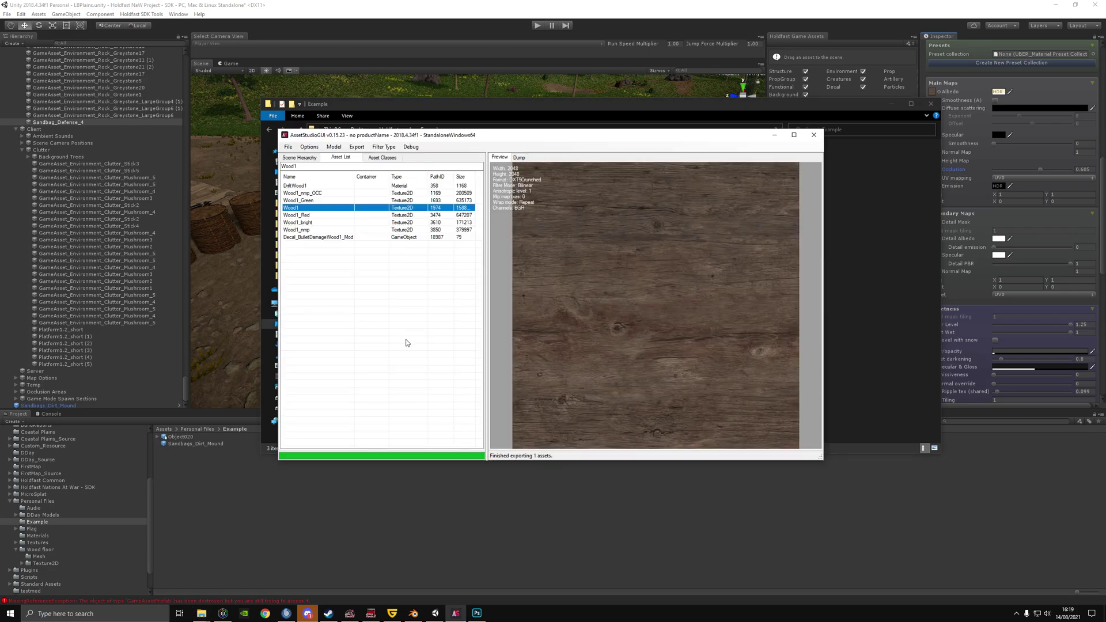
{"action": "left_click", "coordinate": [305, 229]}
{"action": "left_click", "coordinate": [314, 147]}
{"action": "left_click", "coordinate": [352, 186]}
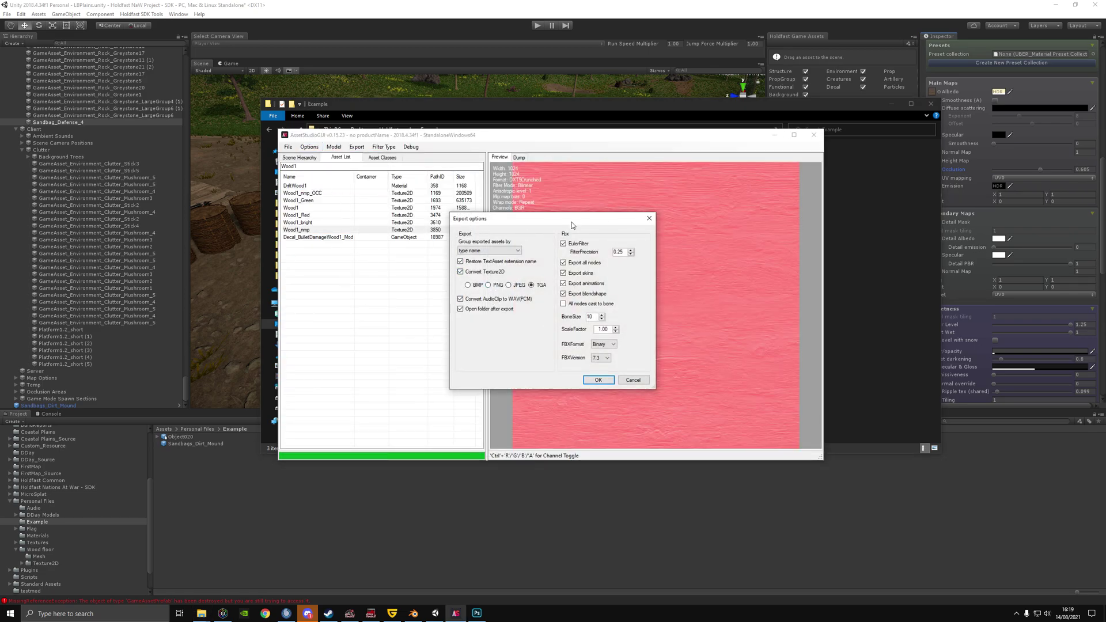
{"action": "left_click", "coordinate": [648, 218]}
Add Wood1_nmp_OCC to the selection and export both textures into the Example folder.
{"action": "left_click", "coordinate": [305, 193], "text": "ctrl"}
{"action": "right_click", "coordinate": [305, 193]}
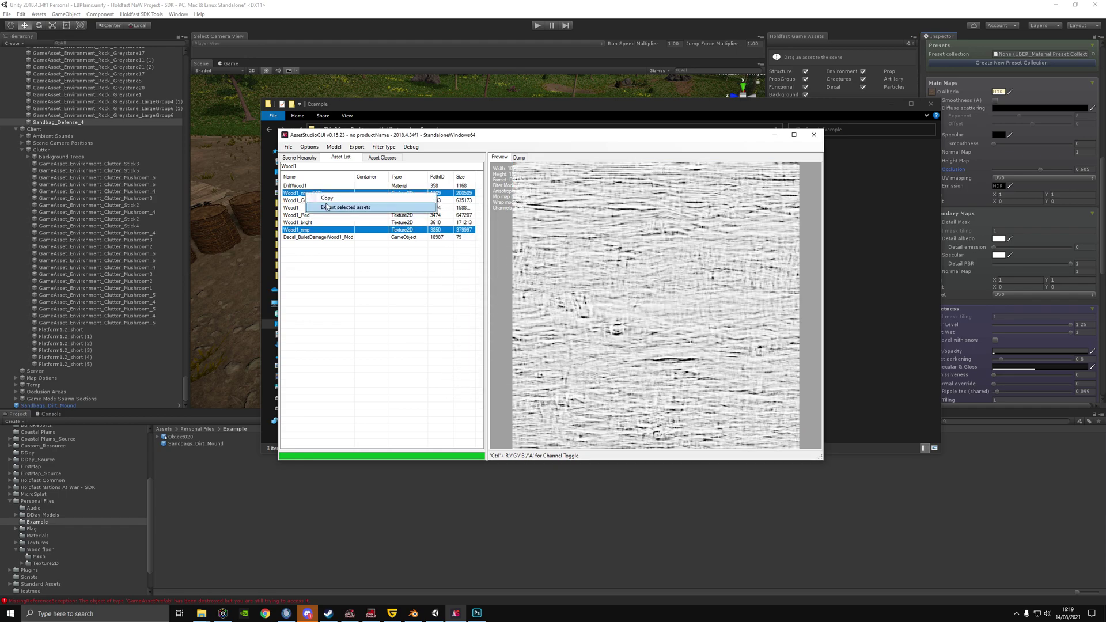
{"action": "left_click", "coordinate": [326, 207]}
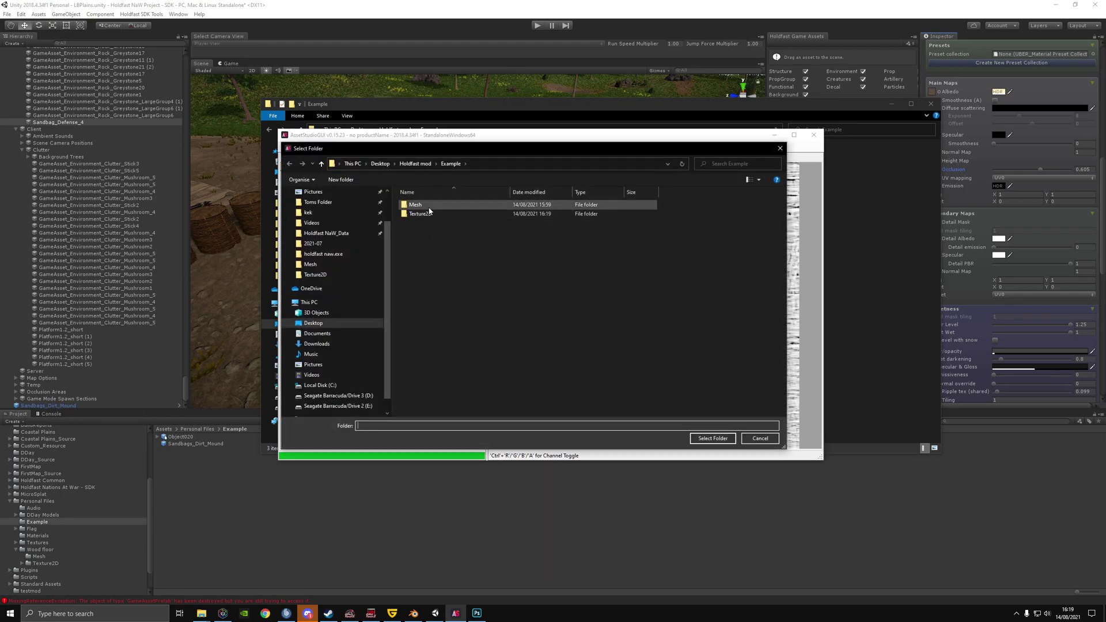
{"action": "left_click", "coordinate": [713, 438]}
{"action": "left_click", "coordinate": [483, 261]}
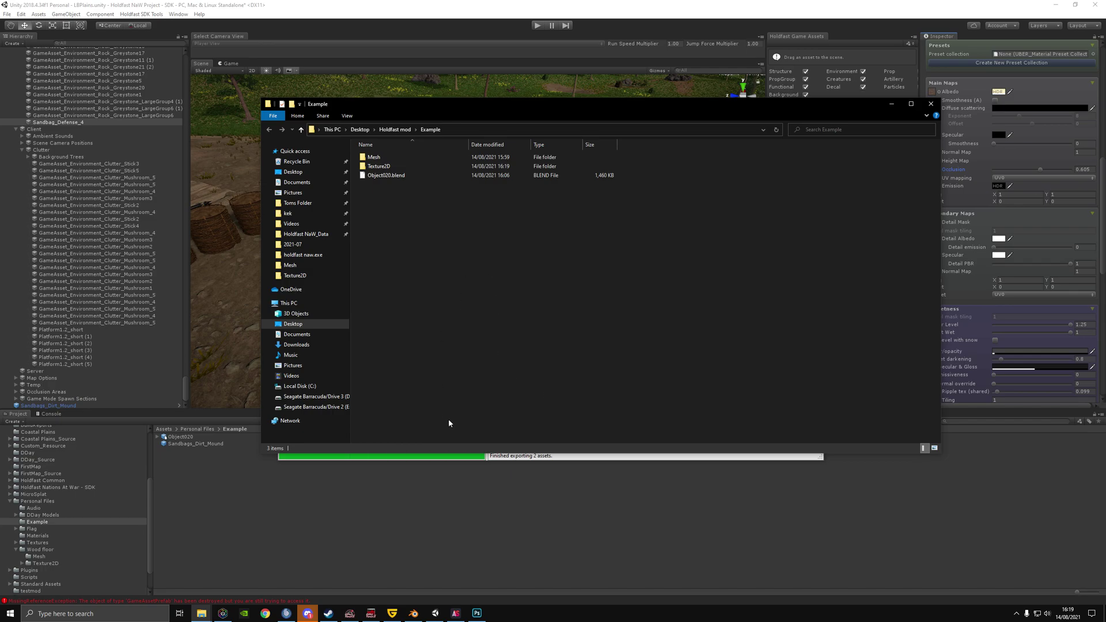
Open Wood1_nmp_OCC.tga and Wood1.tga from the Texture2D folder in Photoshop one after the other, inspect them, and close both.
{"action": "double_click", "coordinate": [387, 169]}
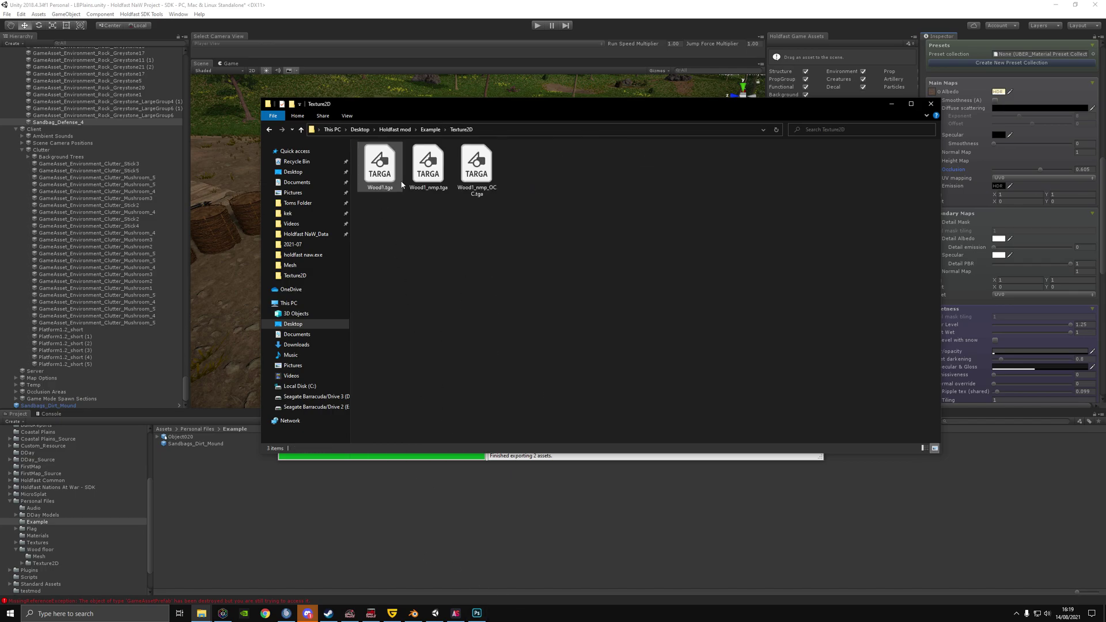
{"action": "left_click", "coordinate": [484, 183]}
{"action": "double_click", "coordinate": [484, 183]}
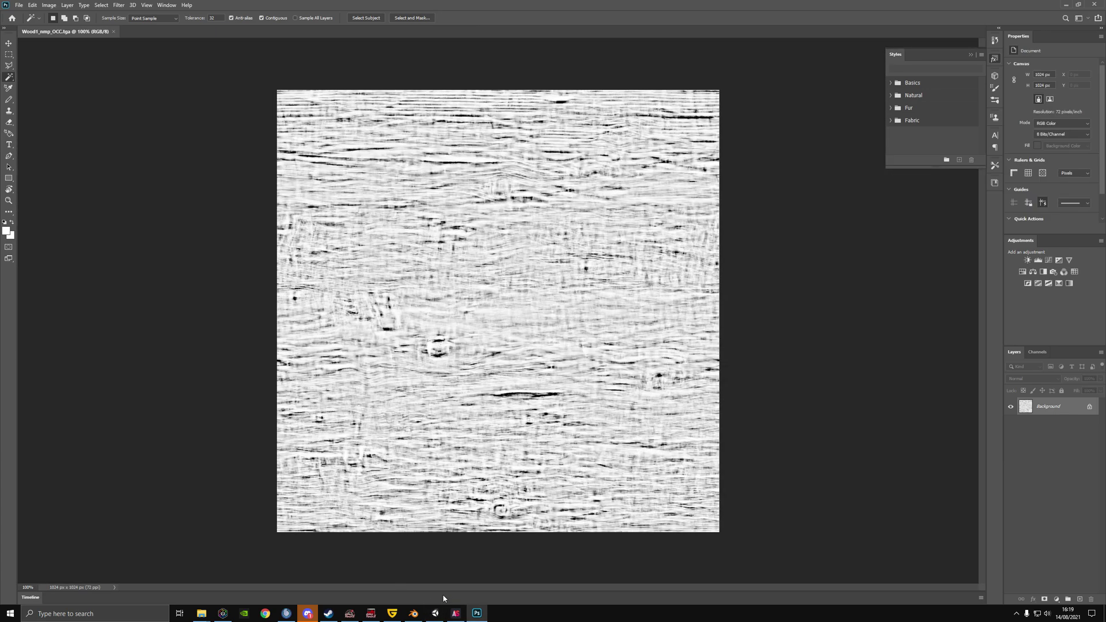
{"action": "key", "text": "ctrl+w"}
{"action": "left_click", "coordinate": [201, 614]}
{"action": "left_click", "coordinate": [323, 577]}
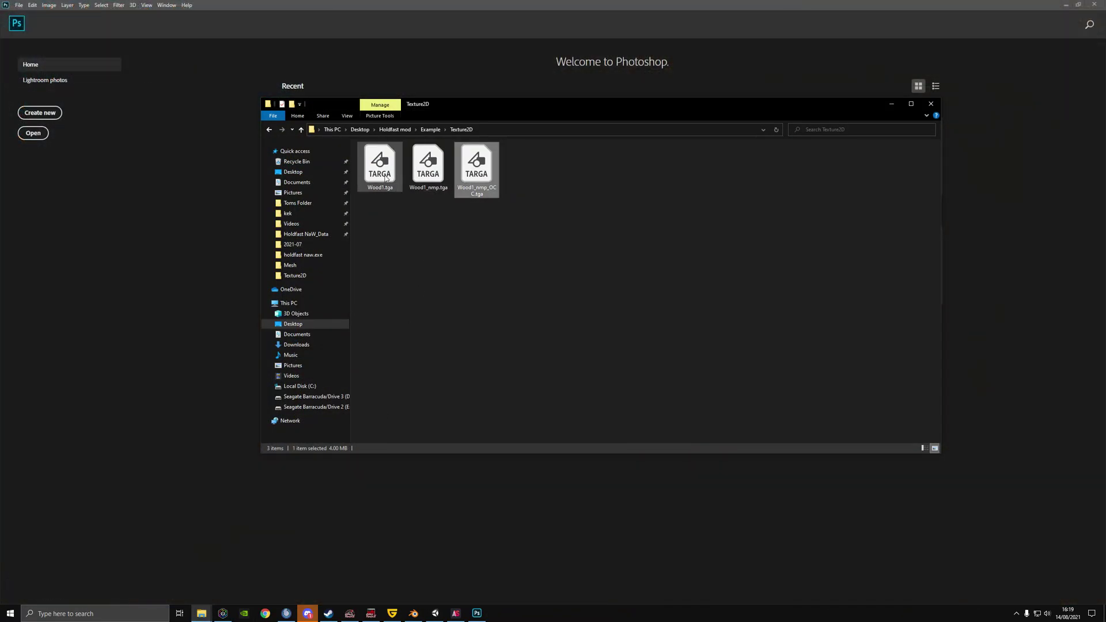
{"action": "double_click", "coordinate": [382, 172]}
{"action": "key", "text": "ctrl+w"}
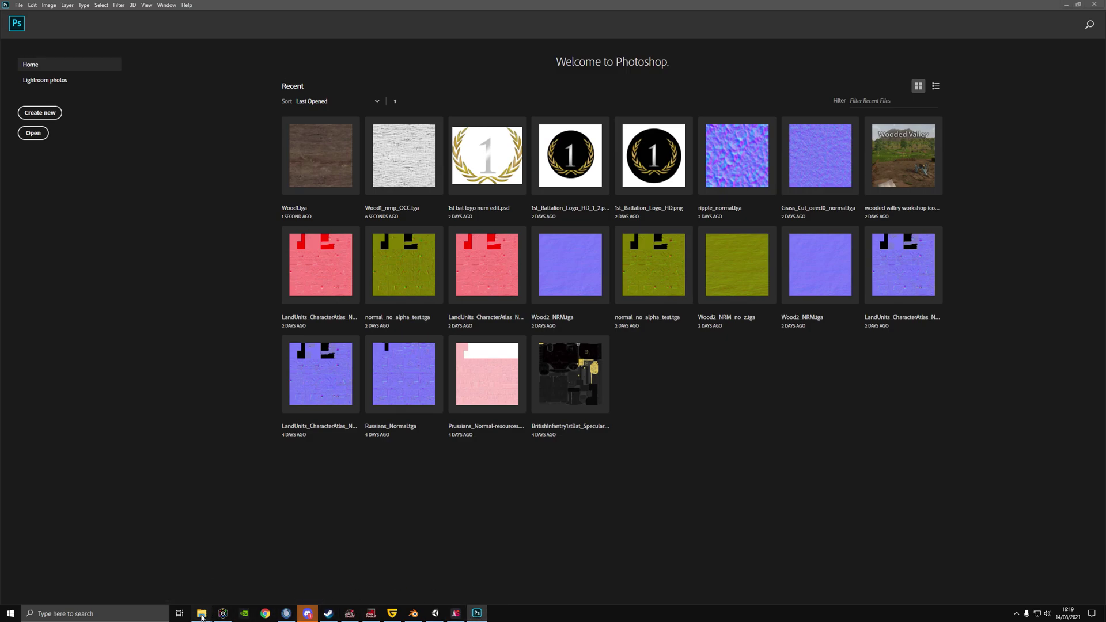
Open Wood1_nmp.tga from the Texture2D folder in Photoshop.
{"action": "mouse_move", "coordinate": [201, 613]}
{"action": "left_click", "coordinate": [119, 568]}
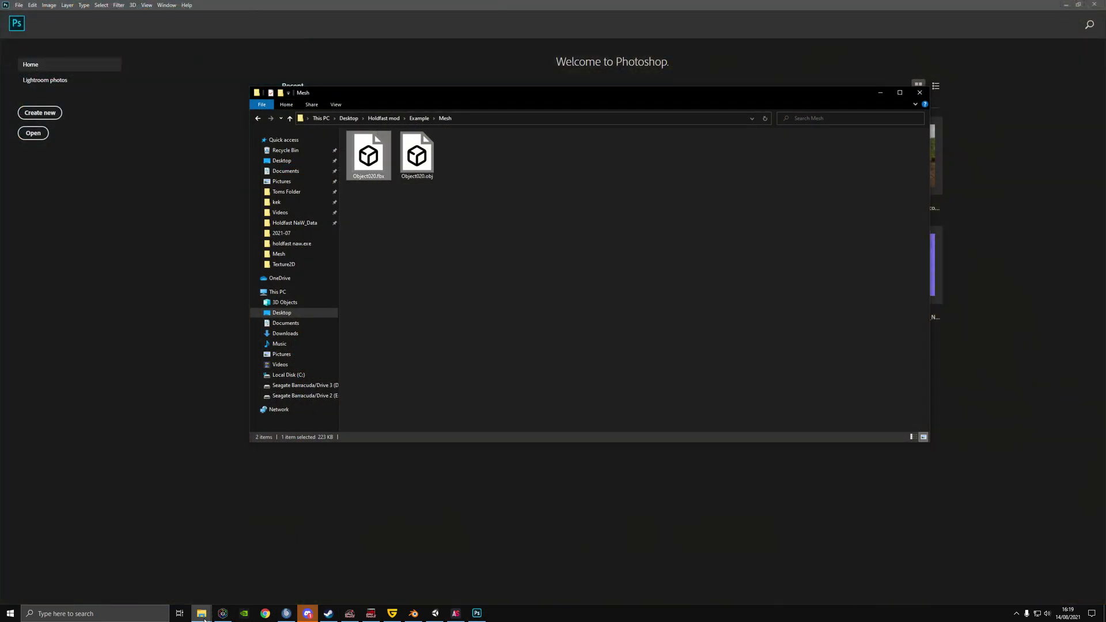
{"action": "left_click", "coordinate": [201, 613]}
{"action": "left_click", "coordinate": [300, 574]}
{"action": "double_click", "coordinate": [427, 164]}
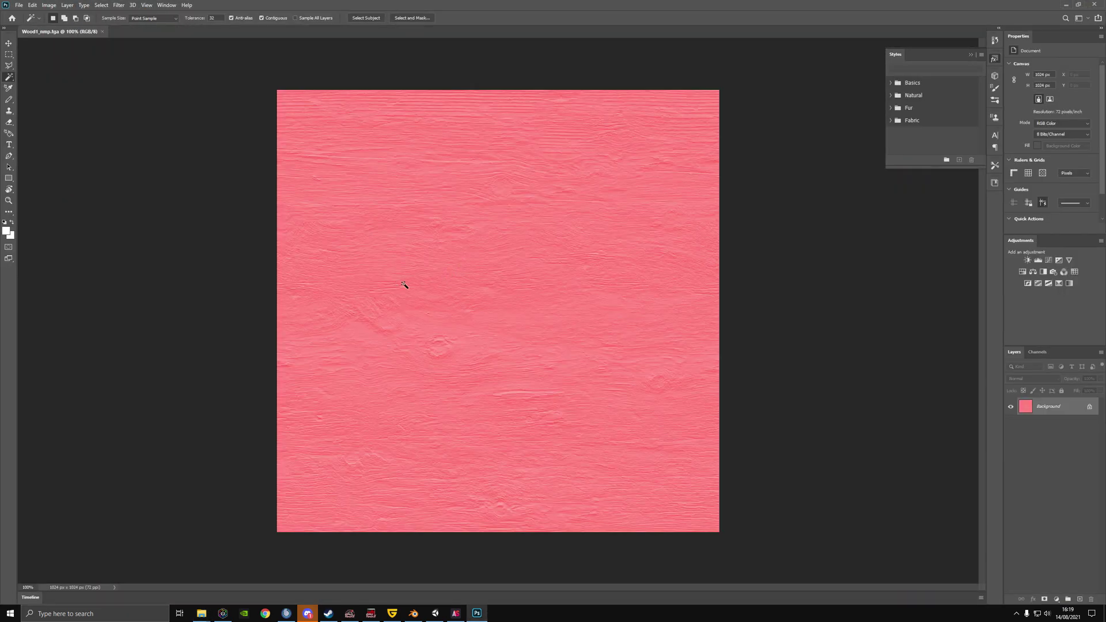
Examine the Red, Green, Blue and Alpha 1 channels of Wood1_nmp individually and compare them with the RGB composite.
{"action": "left_click", "coordinate": [1044, 352]}
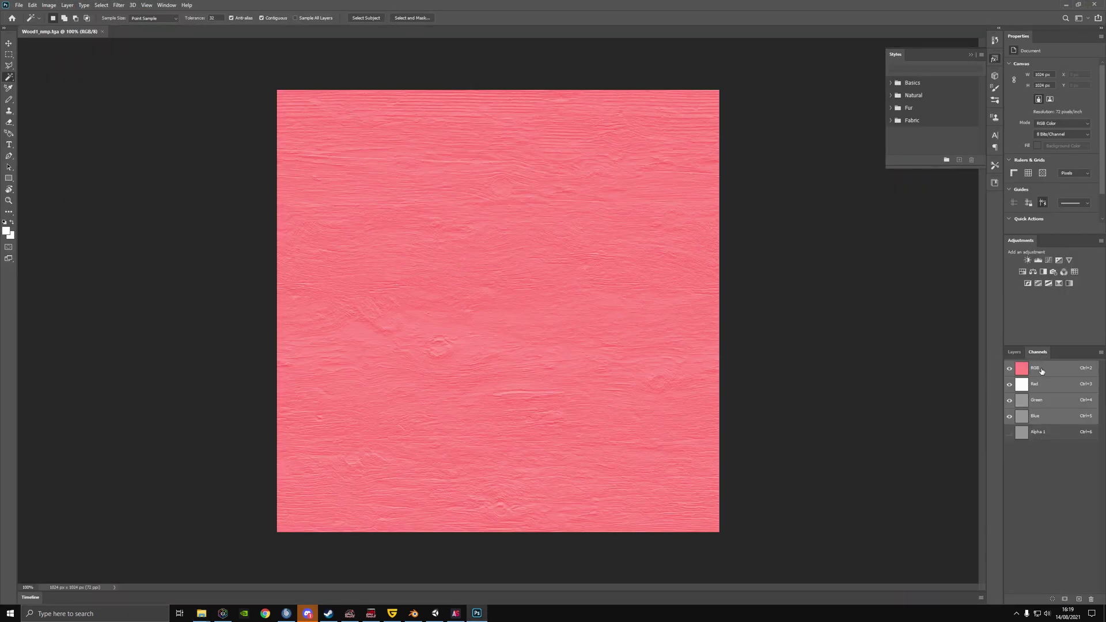
{"action": "left_click", "coordinate": [1041, 432]}
{"action": "left_click", "coordinate": [1044, 416]}
{"action": "left_click", "coordinate": [1044, 400]}
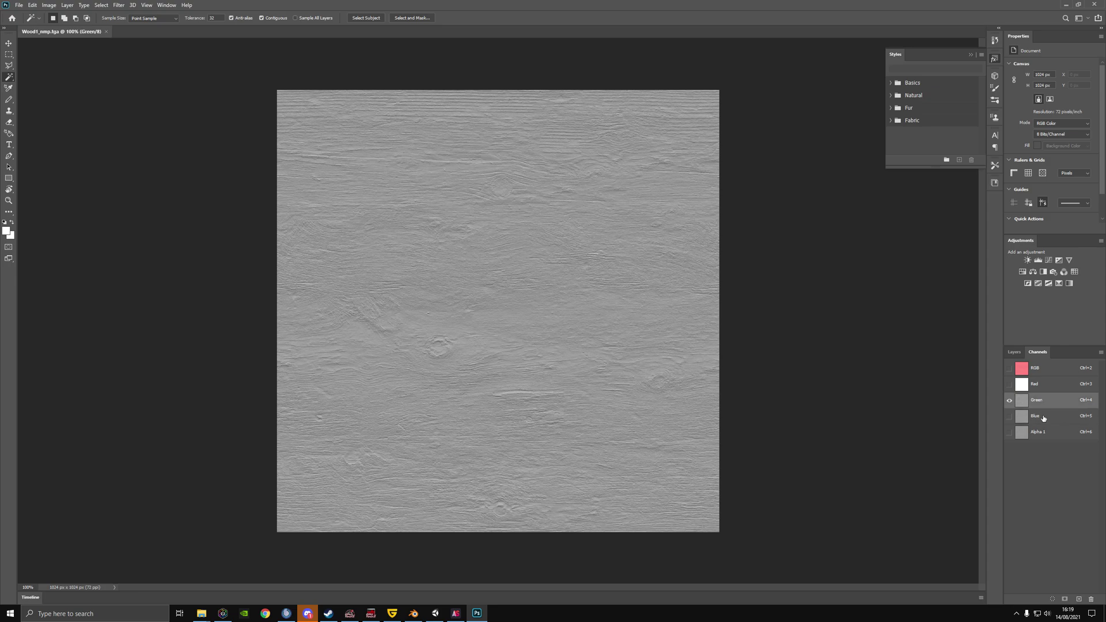
{"action": "left_click", "coordinate": [1046, 385]}
{"action": "left_click", "coordinate": [1046, 370]}
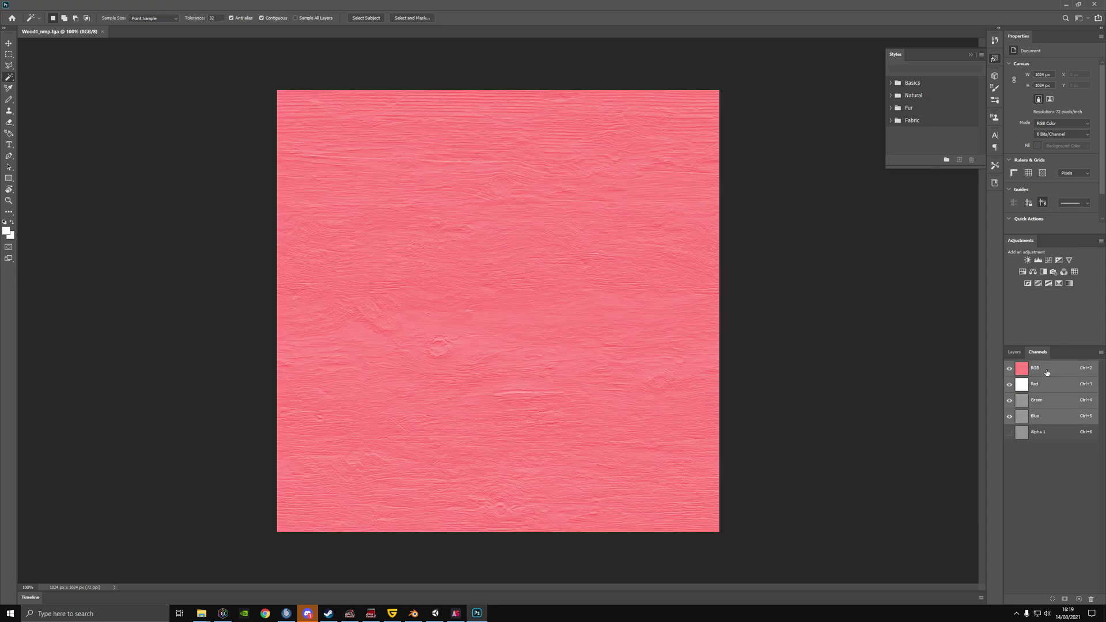
{"action": "left_click", "coordinate": [1045, 433]}
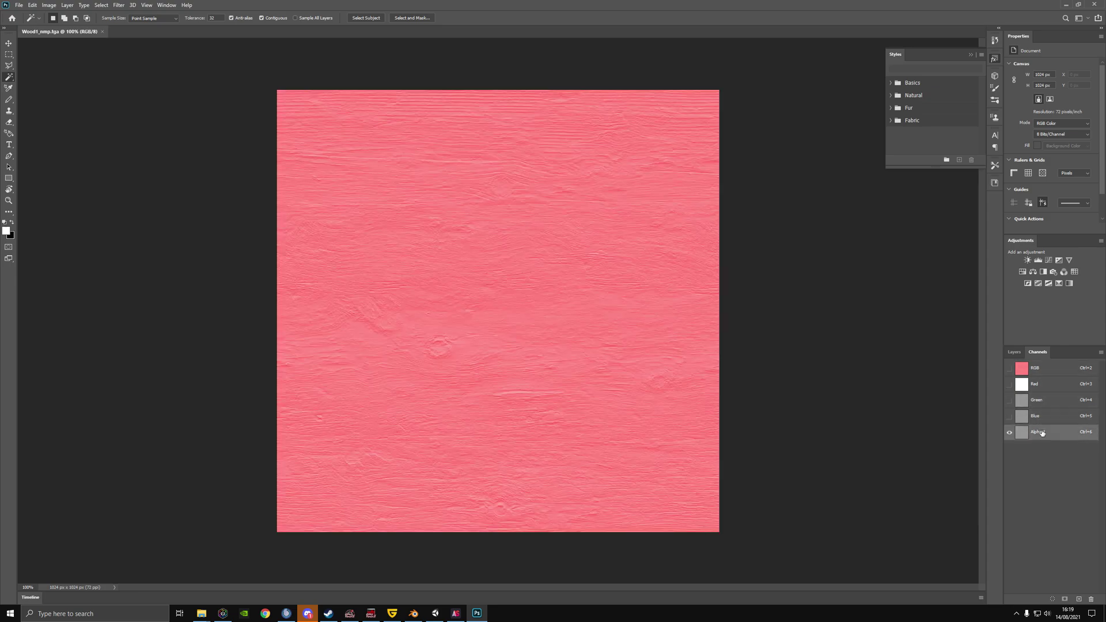
Select the whole canvas on the Red channel and make the Blue channel of Wood1_nmp solid white.
{"action": "left_click", "coordinate": [1040, 390]}
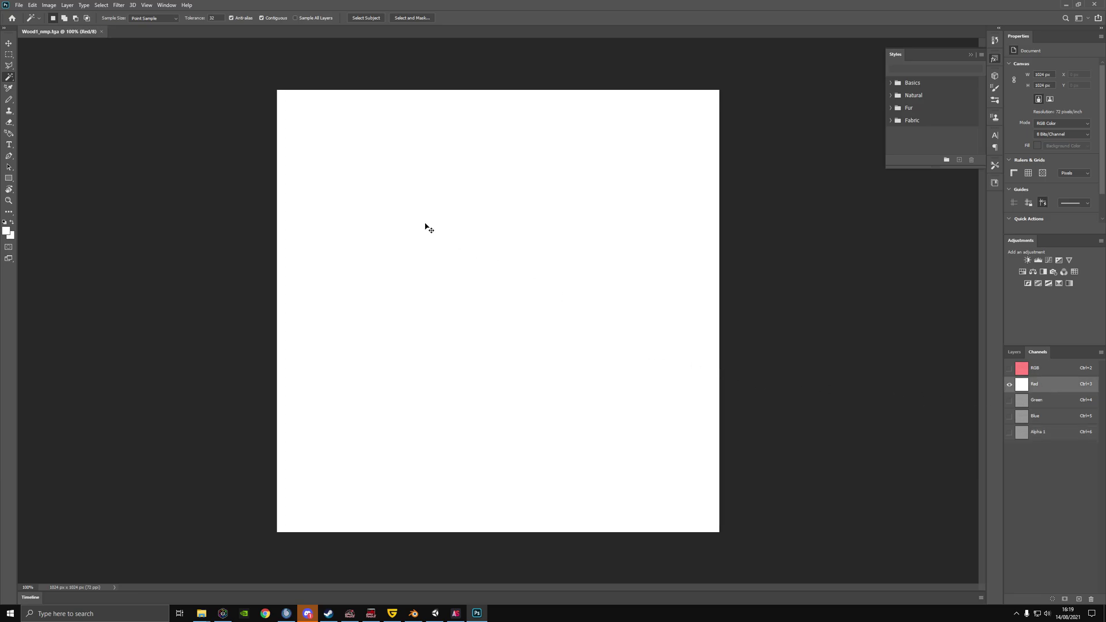
{"action": "left_click", "coordinate": [1013, 352]}
{"action": "left_click", "coordinate": [1035, 353]}
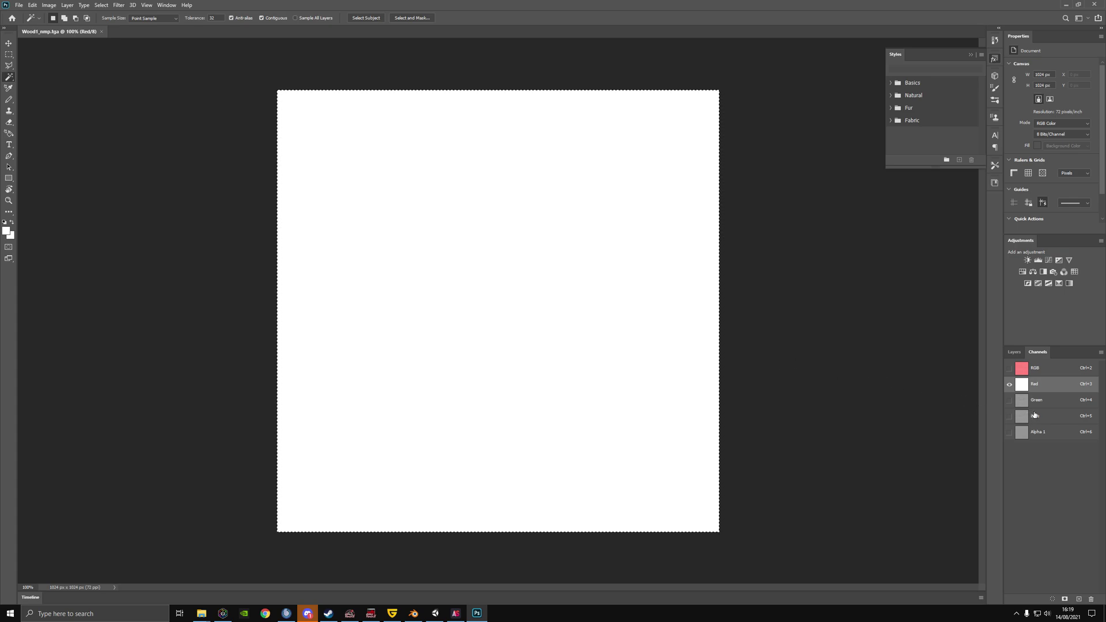
{"action": "left_click", "coordinate": [1034, 416]}
{"action": "key", "text": "Delete"}
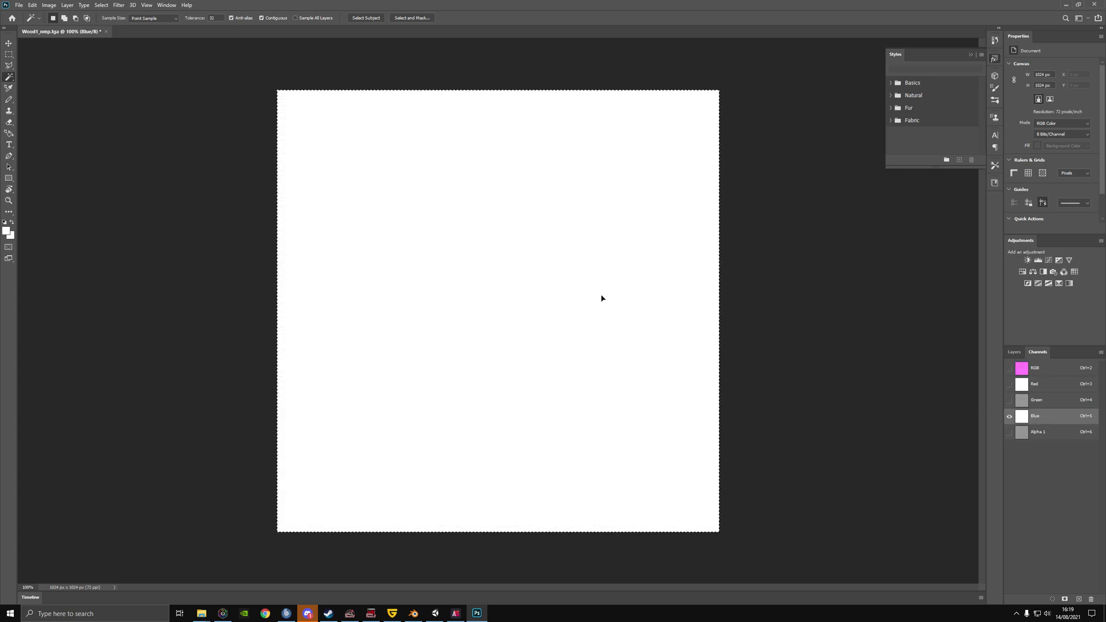
Copy the Alpha 1 channel's contents into the Red channel of Wood1_nmp.
{"action": "left_click", "coordinate": [1052, 433]}
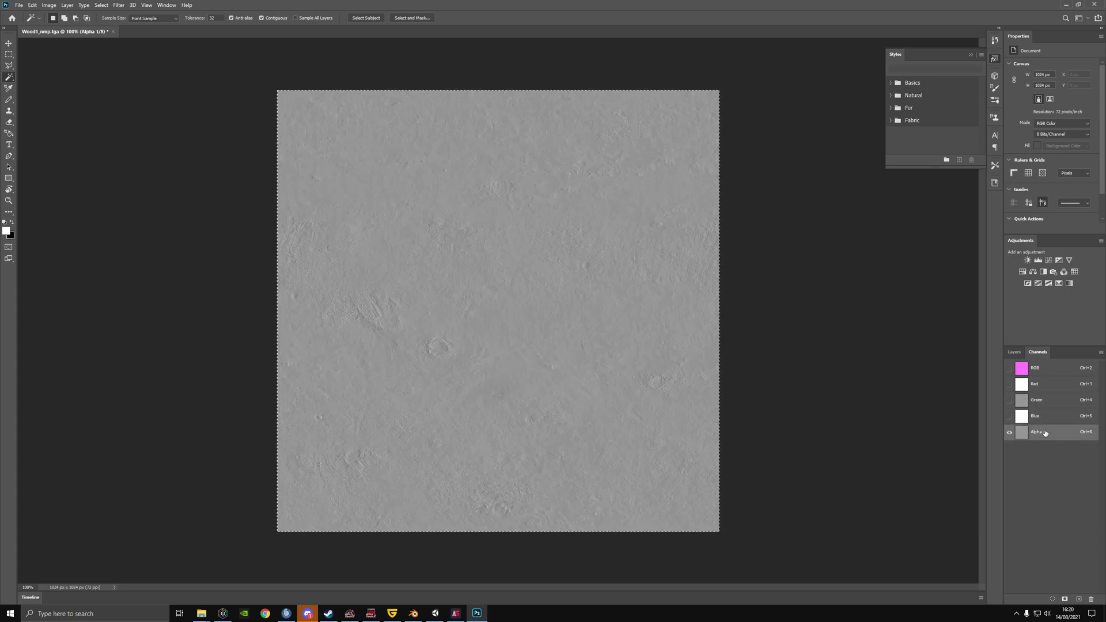
{"action": "key", "text": "ctrl+3"}
{"action": "key", "text": "ctrl+v"}
{"action": "key", "text": "ctrl+4"}
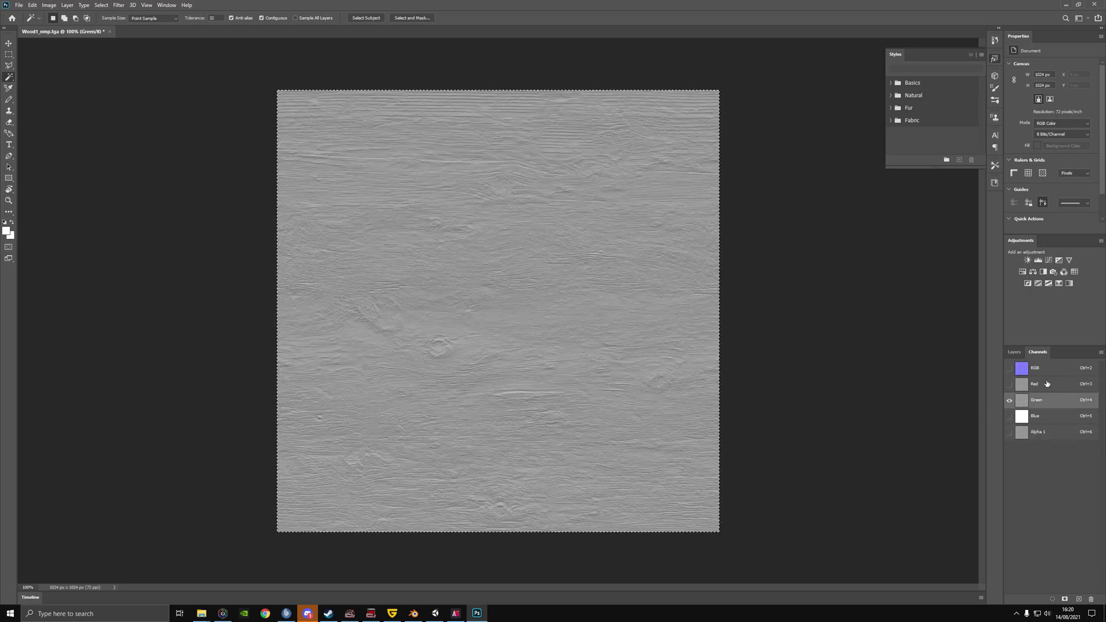
Delete the Alpha 1 channel from Wood1_nmp.
{"action": "left_click", "coordinate": [1050, 435]}
{"action": "left_click", "coordinate": [1092, 598]}
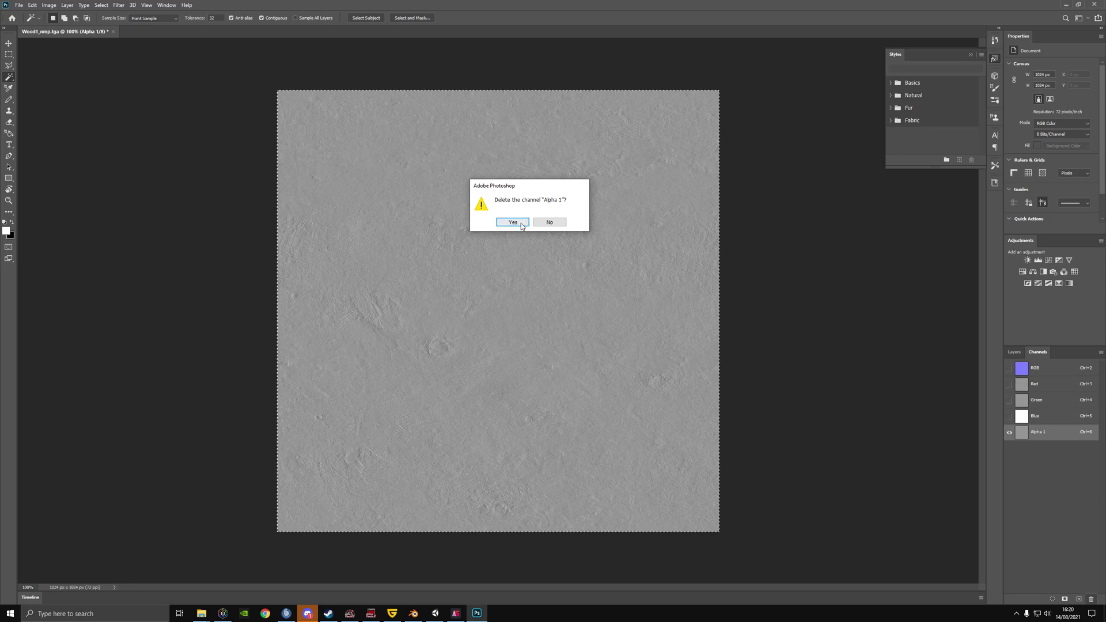
{"action": "left_click", "coordinate": [518, 225]}
Check the rebuilt normal map with all its channels displayed and save Wood1_nmp.tga.
{"action": "left_click", "coordinate": [1014, 352]}
{"action": "scroll", "coordinate": [489, 269], "scroll_direction": "up", "scroll_amount": 5, "text": "alt"}
{"action": "scroll", "coordinate": [489, 269], "scroll_direction": "down", "scroll_amount": 6, "text": "alt"}
{"action": "left_click", "coordinate": [1037, 352]}
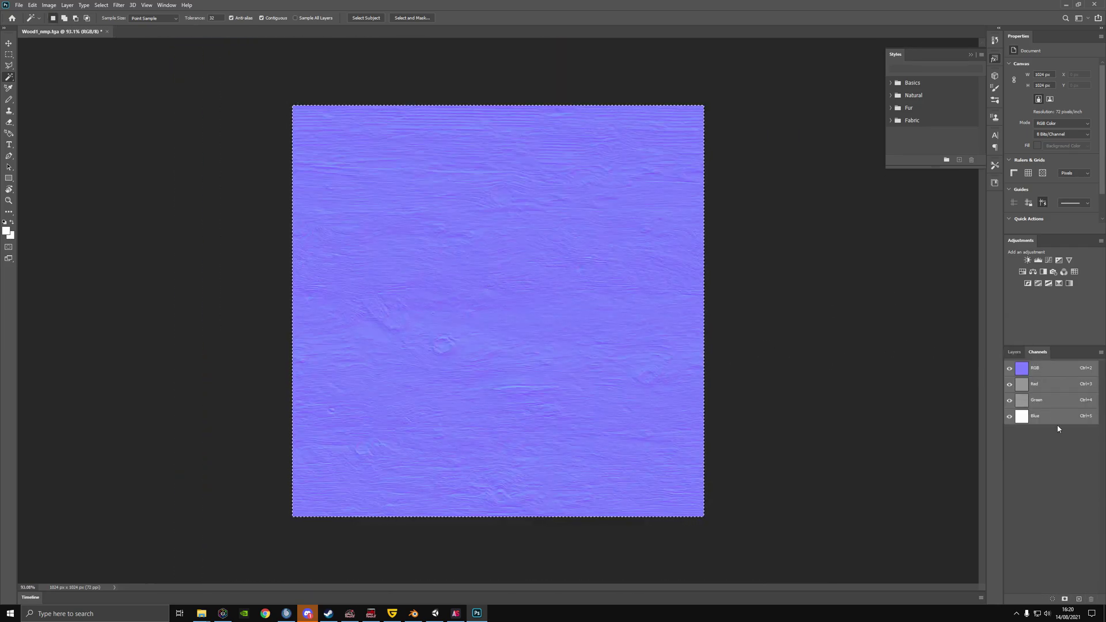
{"action": "left_click", "coordinate": [1056, 419]}
{"action": "left_click", "coordinate": [1024, 353]}
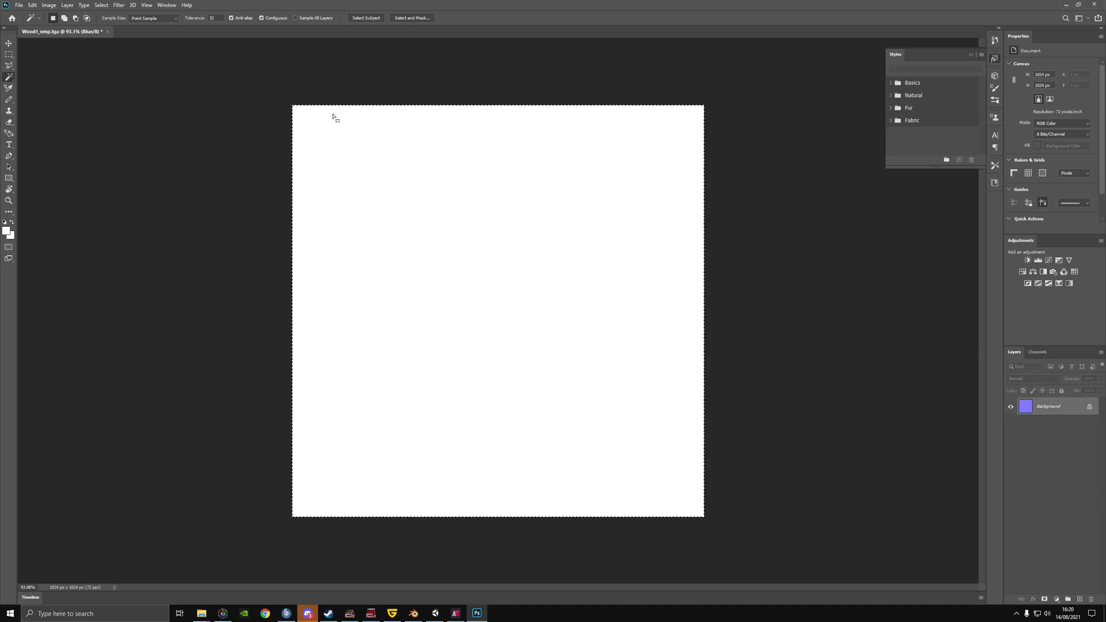
{"action": "left_click", "coordinate": [1037, 352]}
{"action": "left_click", "coordinate": [1009, 368]}
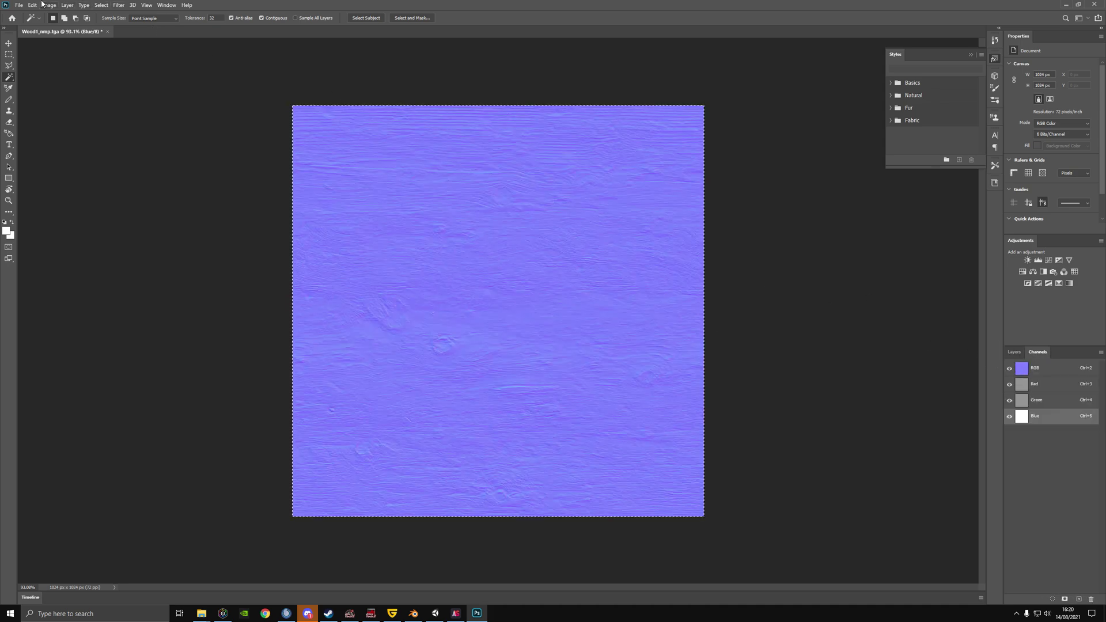
{"action": "left_click", "coordinate": [19, 6]}
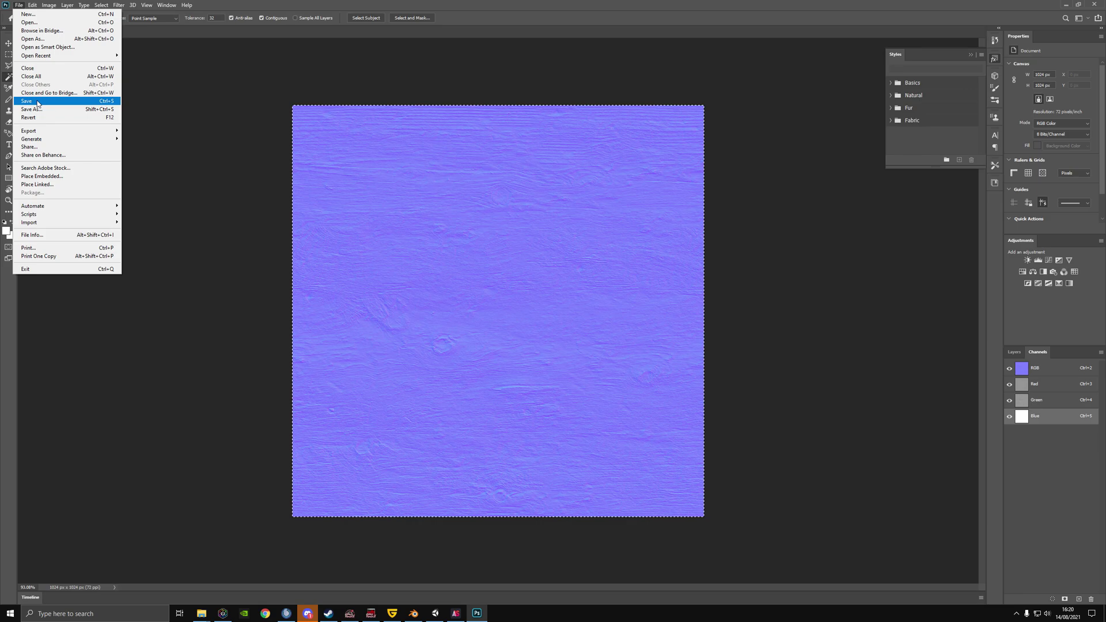
{"action": "left_click", "coordinate": [37, 102]}
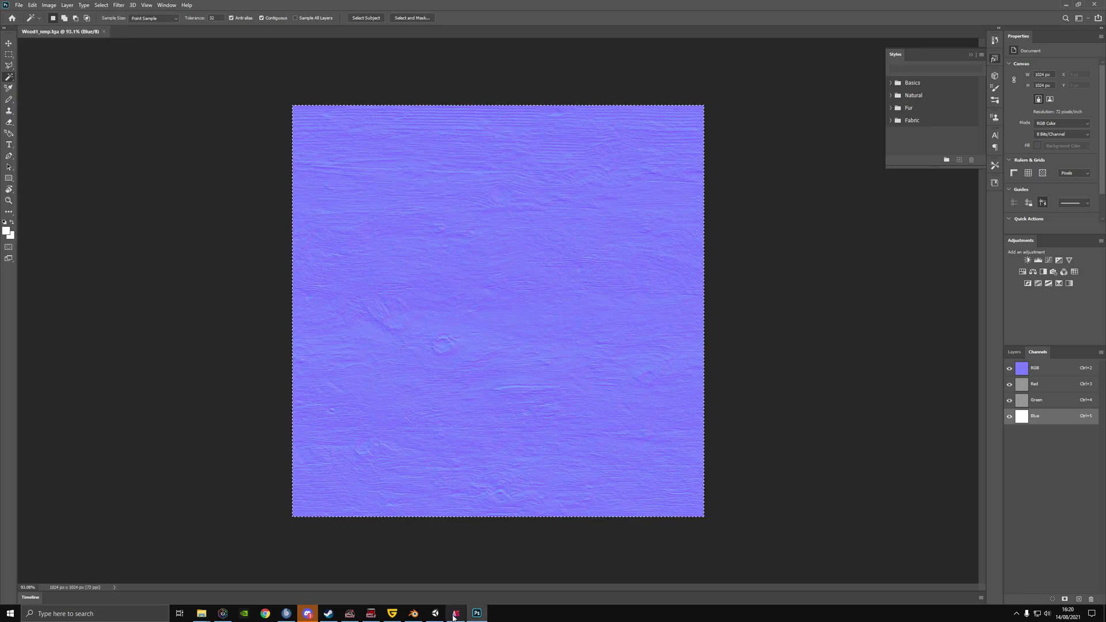
Return to the Texture2D folder and select all three Wood1 texture files.
{"action": "mouse_move", "coordinate": [201, 613]}
{"action": "left_click", "coordinate": [300, 576]}
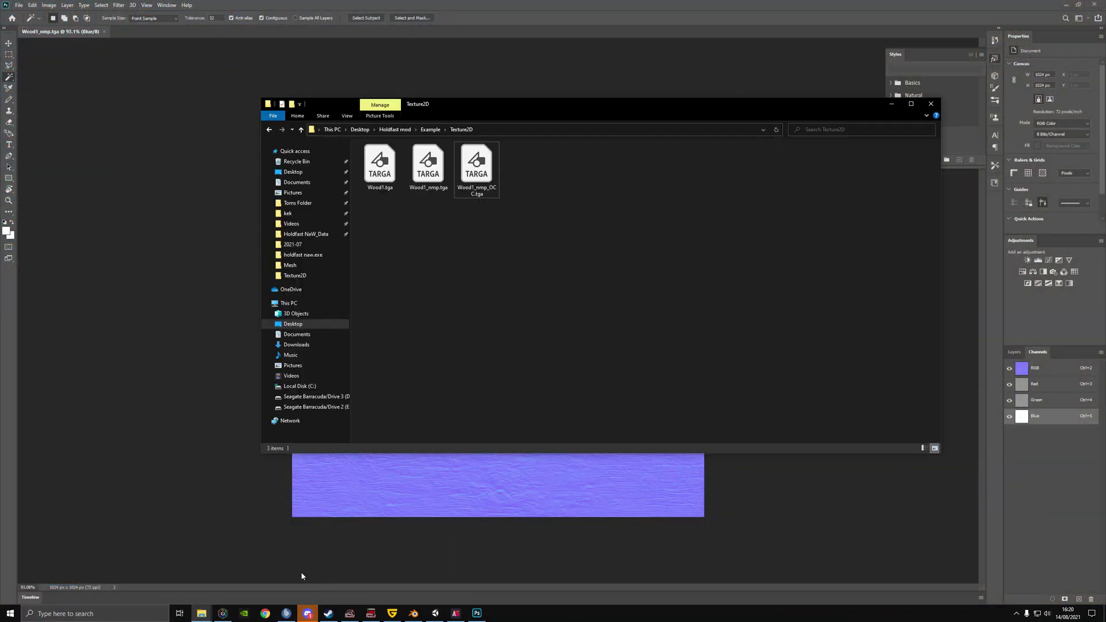
{"action": "key", "text": "ctrl+a"}
{"action": "mouse_move", "coordinate": [201, 613]}
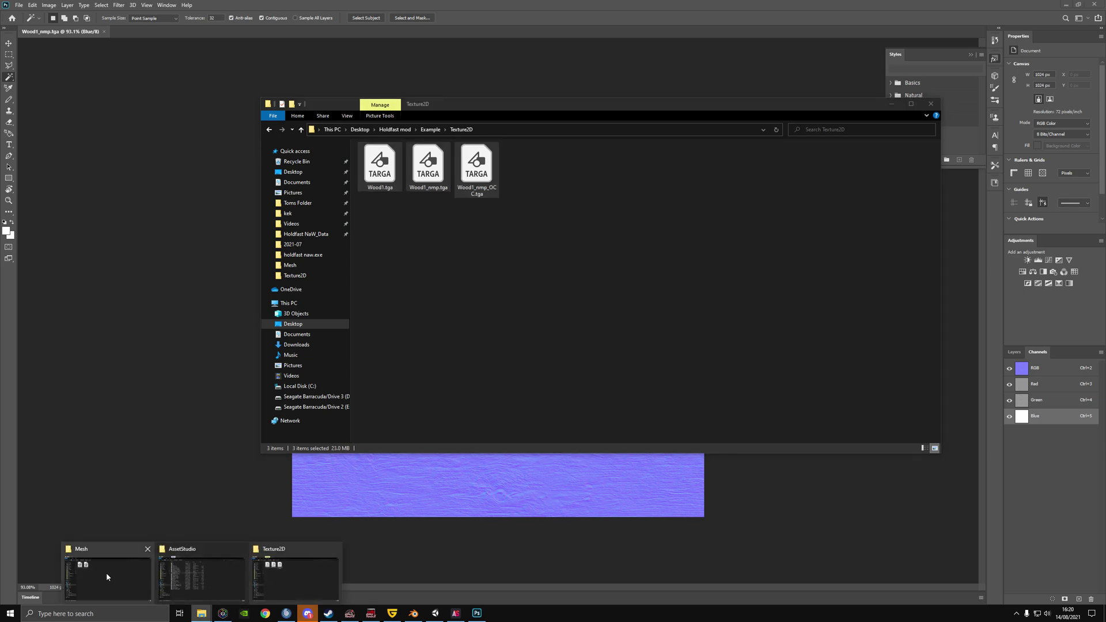
Switch to Unity, create a folder named Textures inside the Example project folder, and open it.
{"action": "left_click", "coordinate": [435, 613]}
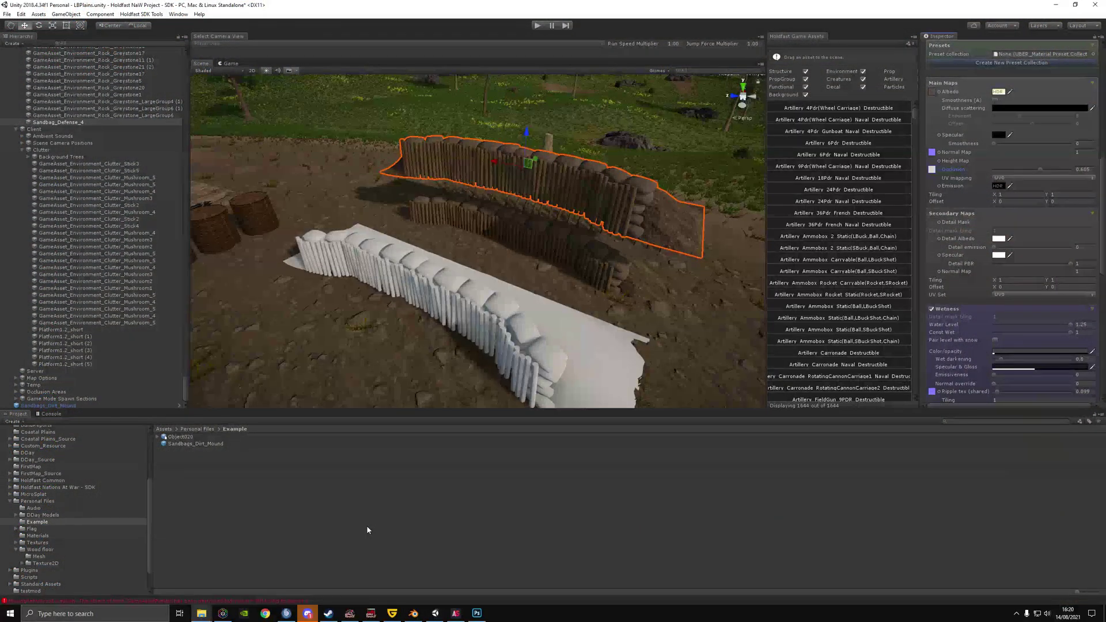
{"action": "right_click", "coordinate": [367, 529]}
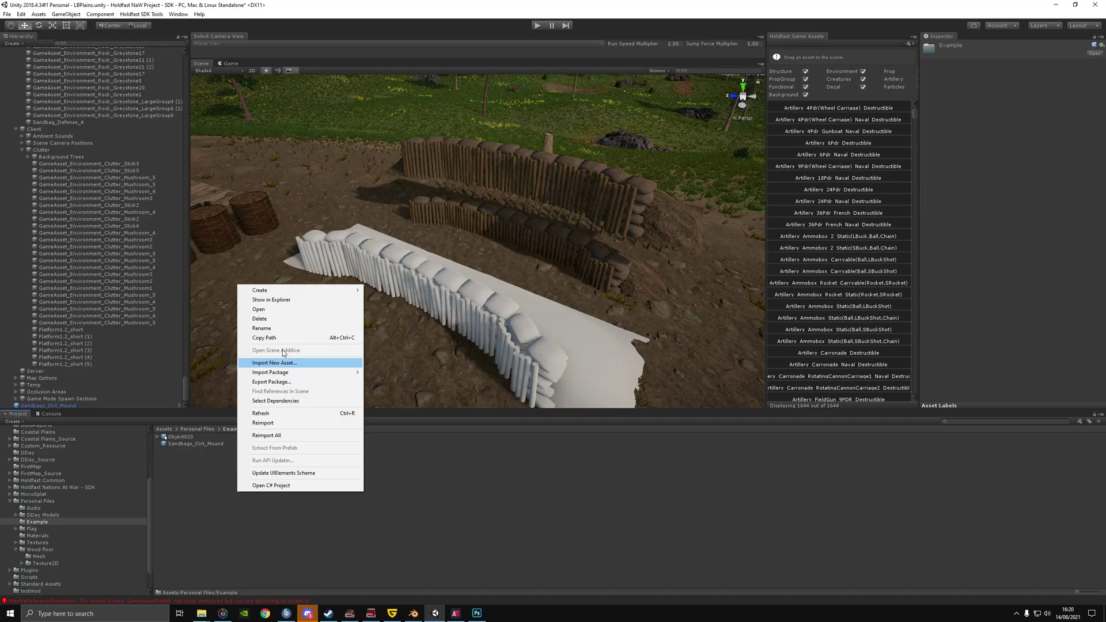
{"action": "mouse_move", "coordinate": [281, 290]}
{"action": "left_click", "coordinate": [418, 290]}
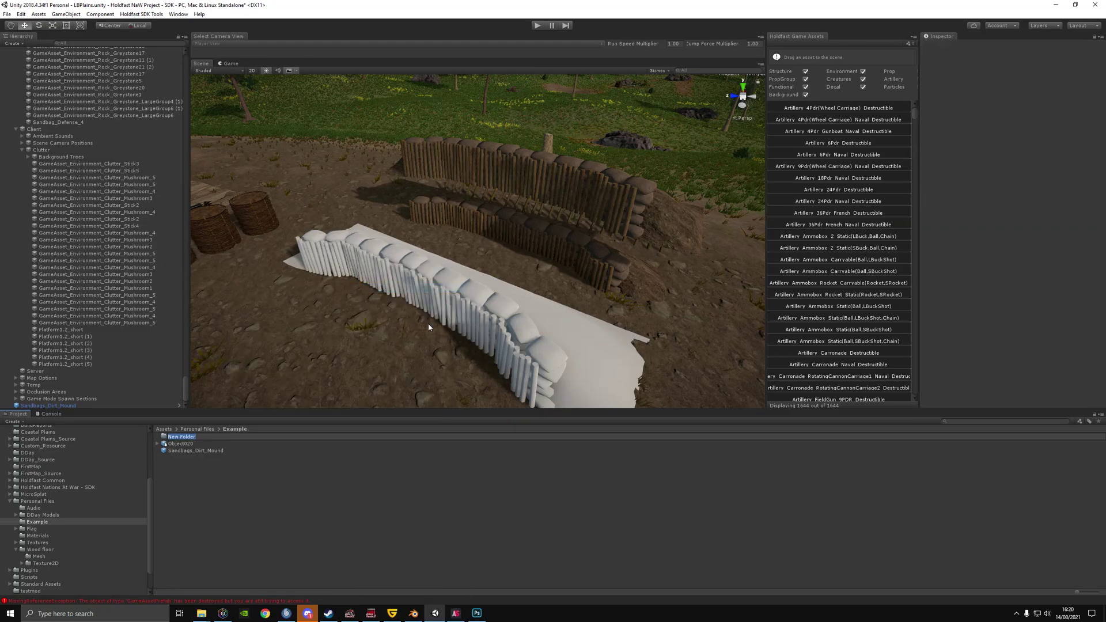
{"action": "type", "text": "Textures"}
{"action": "key", "text": "Return"}
{"action": "double_click", "coordinate": [187, 437]}
Import Wood1, Wood1_nmp and Wood1_nmp_OCC from the Texture2D folder into the project's new Textures folder.
{"action": "left_click", "coordinate": [201, 613]}
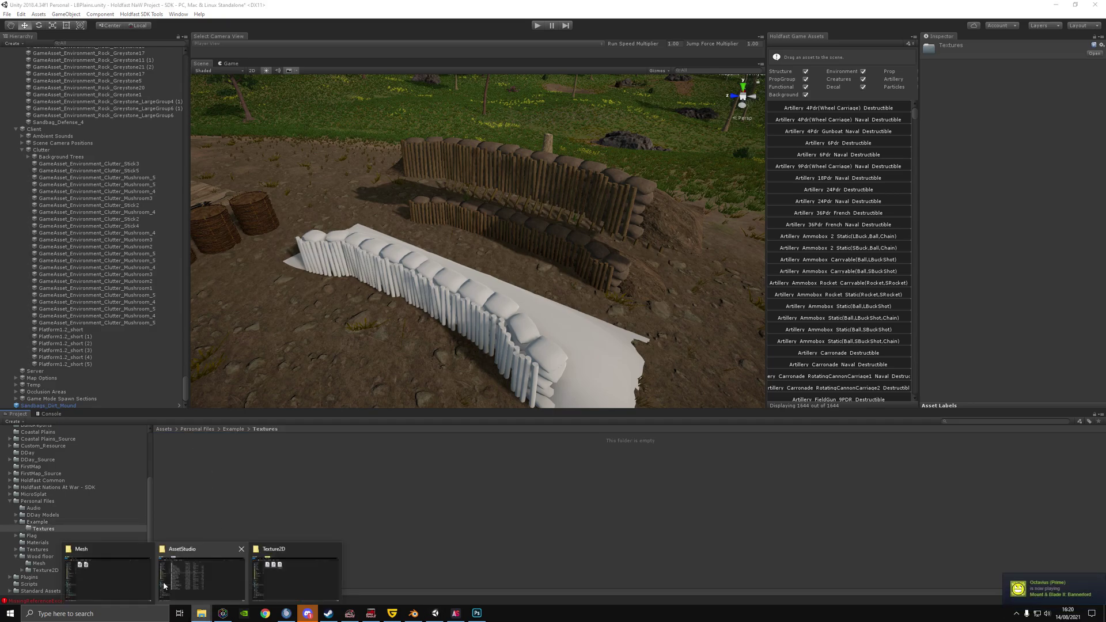
{"action": "left_click", "coordinate": [294, 576]}
{"action": "left_click_drag", "start_coordinate": [484, 172], "coordinate": [228, 489]}
{"action": "left_click", "coordinate": [227, 485]}
Enable crunch compression for Wood1, Wood1_nmp and Wood1_nmp_OCC together, keeping Normal Quality, and apply the import settings.
{"action": "left_click", "coordinate": [178, 437]}
{"action": "left_click", "coordinate": [180, 443]}
{"action": "left_click", "coordinate": [180, 451]}
{"action": "left_click", "coordinate": [177, 438], "text": "shift"}
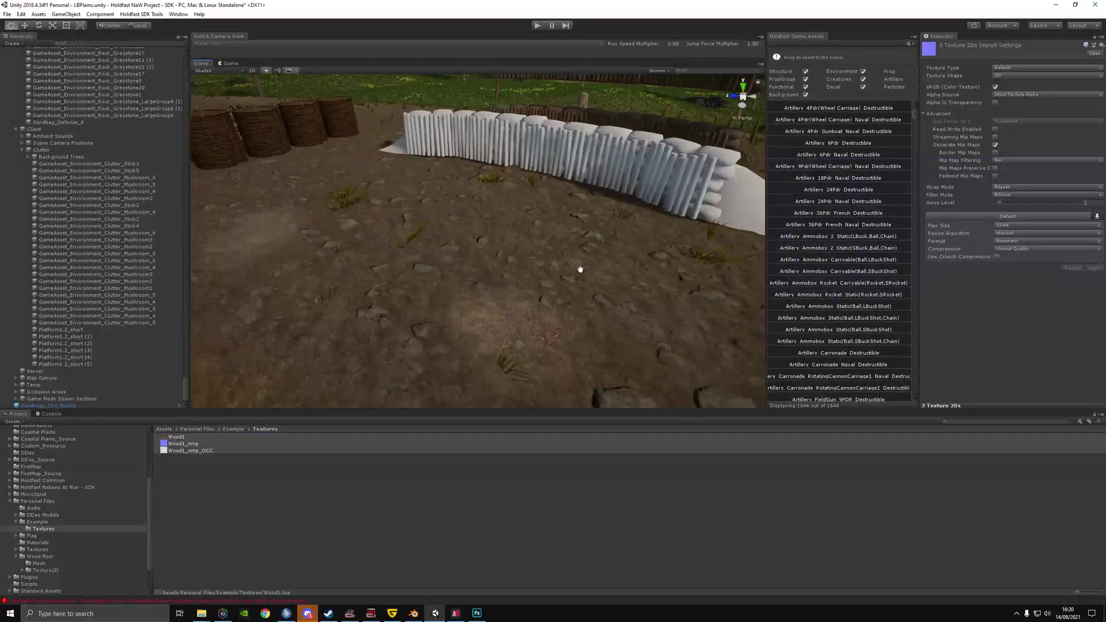
{"action": "left_click", "coordinate": [194, 437]}
{"action": "left_click", "coordinate": [190, 451], "text": "shift"}
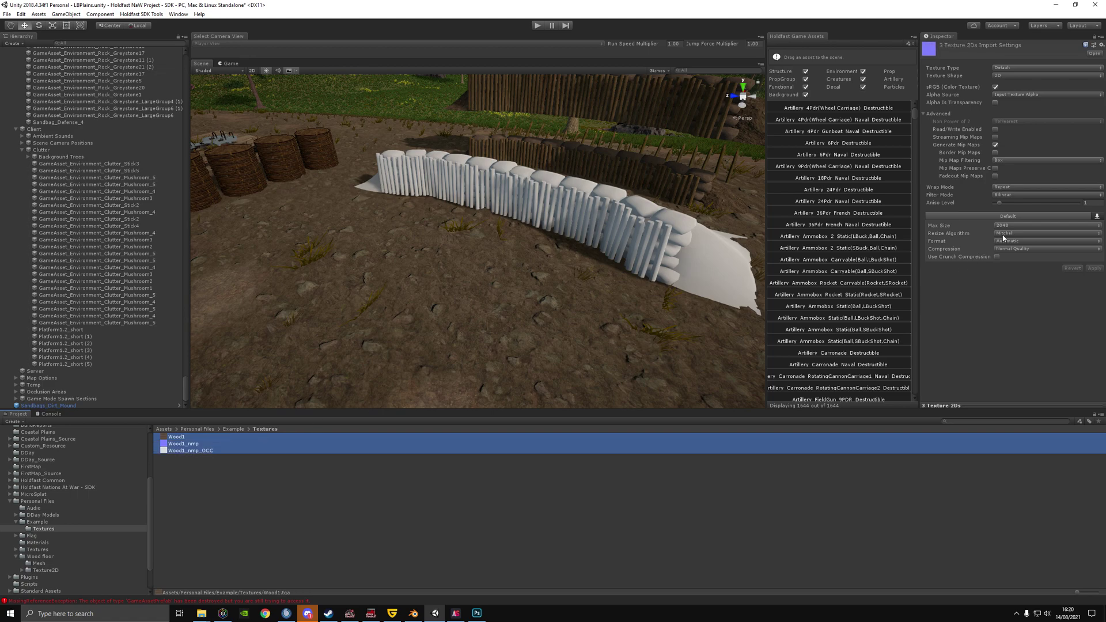
{"action": "left_click", "coordinate": [1012, 249]}
{"action": "left_click", "coordinate": [1010, 277]}
{"action": "left_click", "coordinate": [997, 257]}
{"action": "left_click", "coordinate": [1091, 267]}
{"action": "left_click", "coordinate": [1095, 277]}
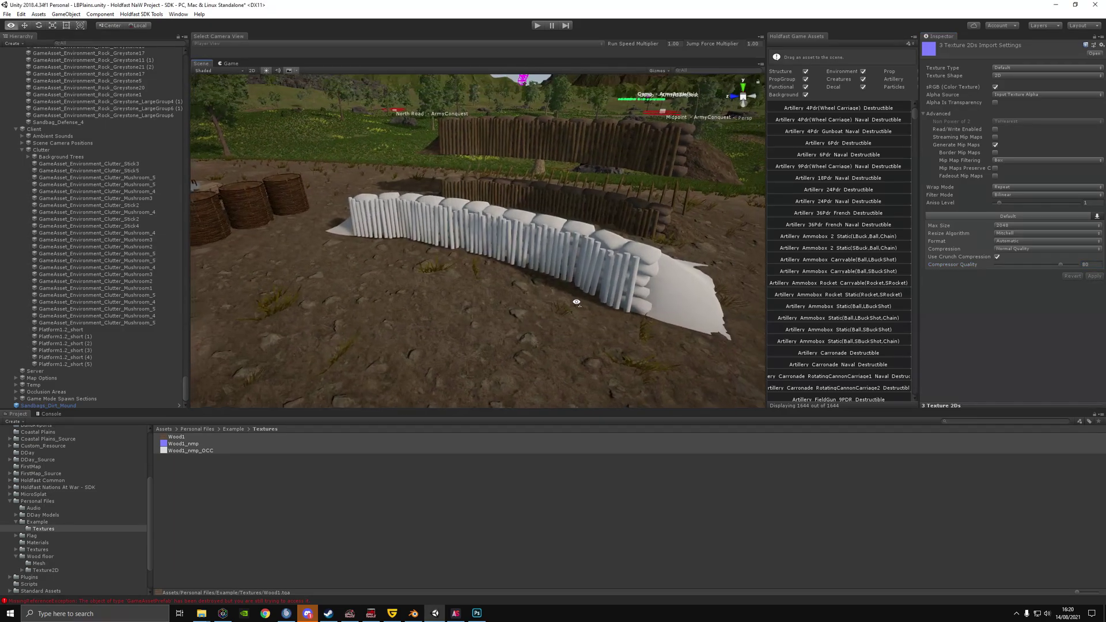
Review the three textures' import settings, set Wood1_nmp's texture type to Normal map, and apply it.
{"action": "key", "text": "s"}
{"action": "right_click_drag", "start_coordinate": [575, 301], "coordinate": [568, 302]}
{"action": "left_click", "coordinate": [191, 444]}
{"action": "left_click", "coordinate": [189, 438]}
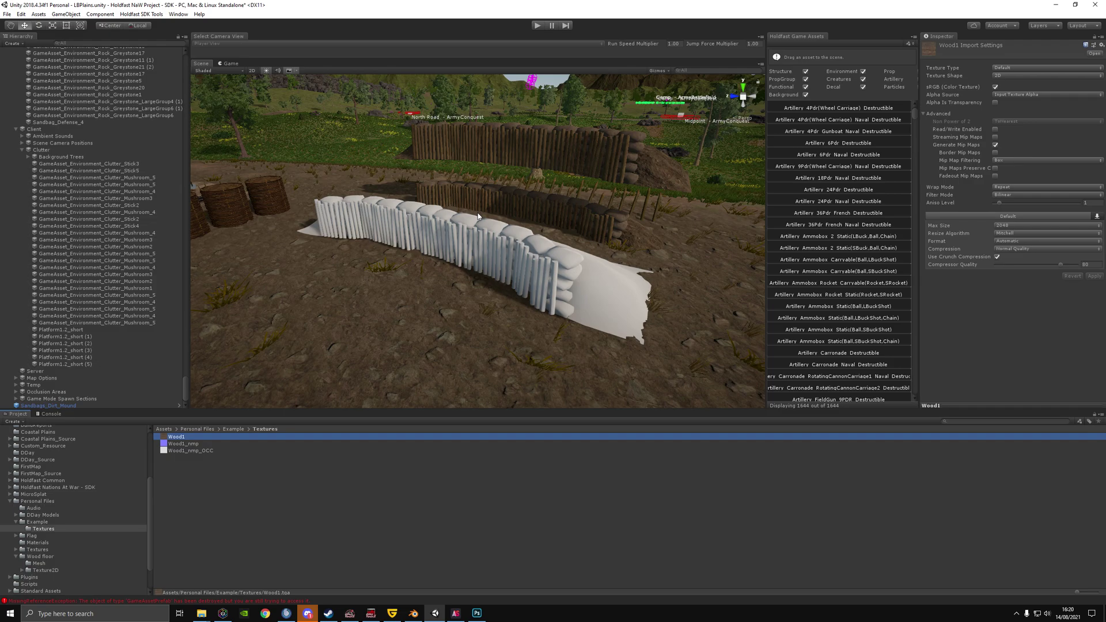
{"action": "left_click", "coordinate": [193, 443]}
{"action": "left_click", "coordinate": [194, 451]}
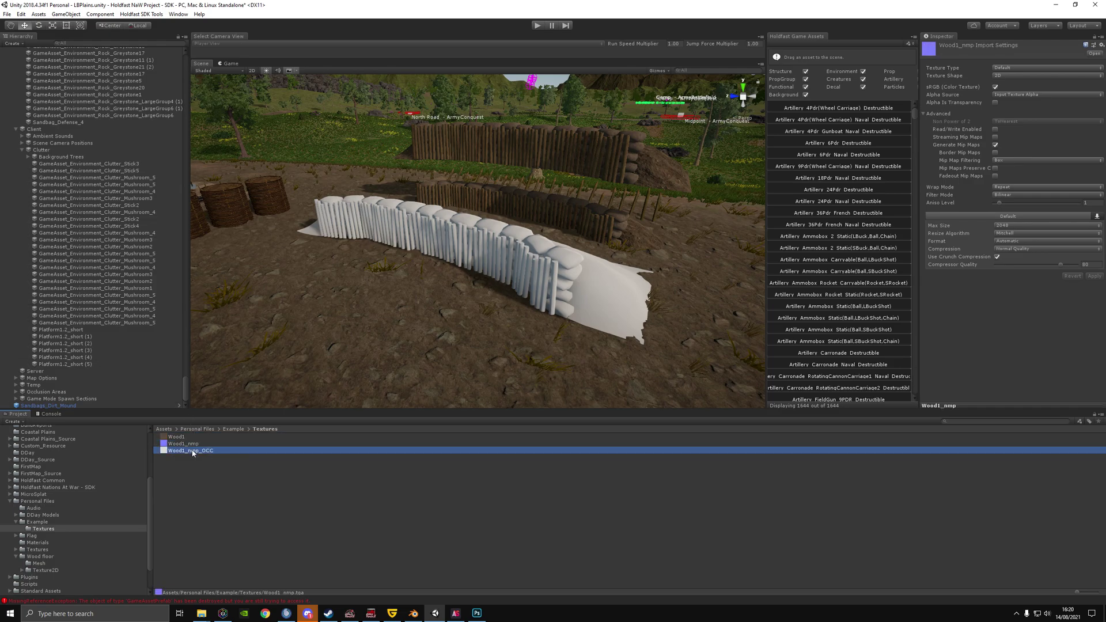
{"action": "left_click", "coordinate": [185, 438]}
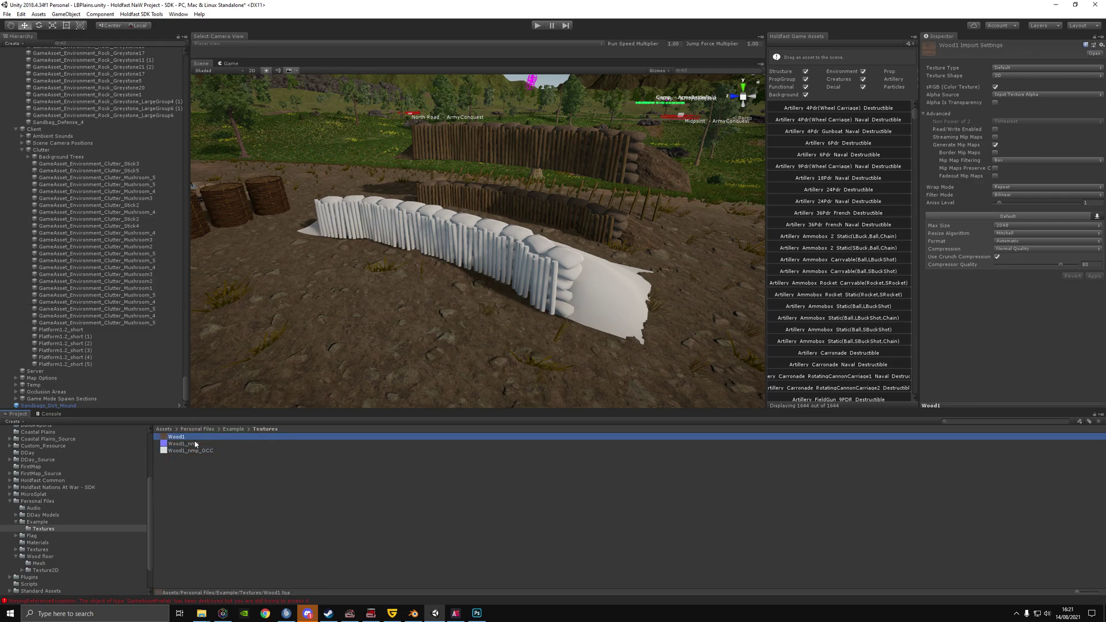
{"action": "left_click", "coordinate": [196, 444]}
{"action": "left_click", "coordinate": [1005, 67]}
{"action": "left_click", "coordinate": [1013, 76]}
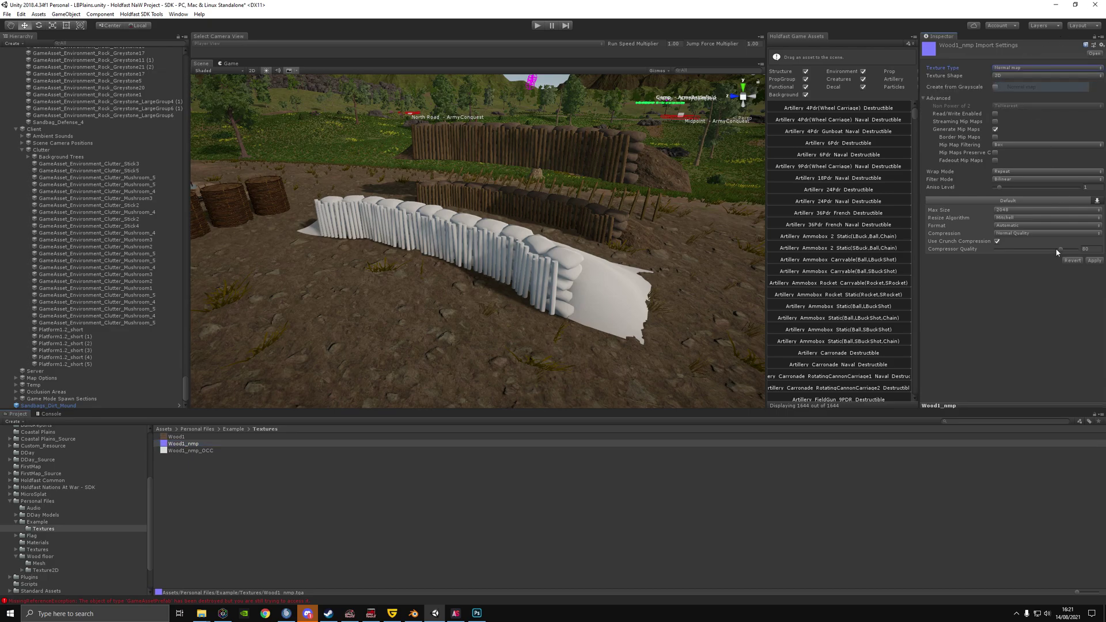
{"action": "left_click", "coordinate": [1094, 260]}
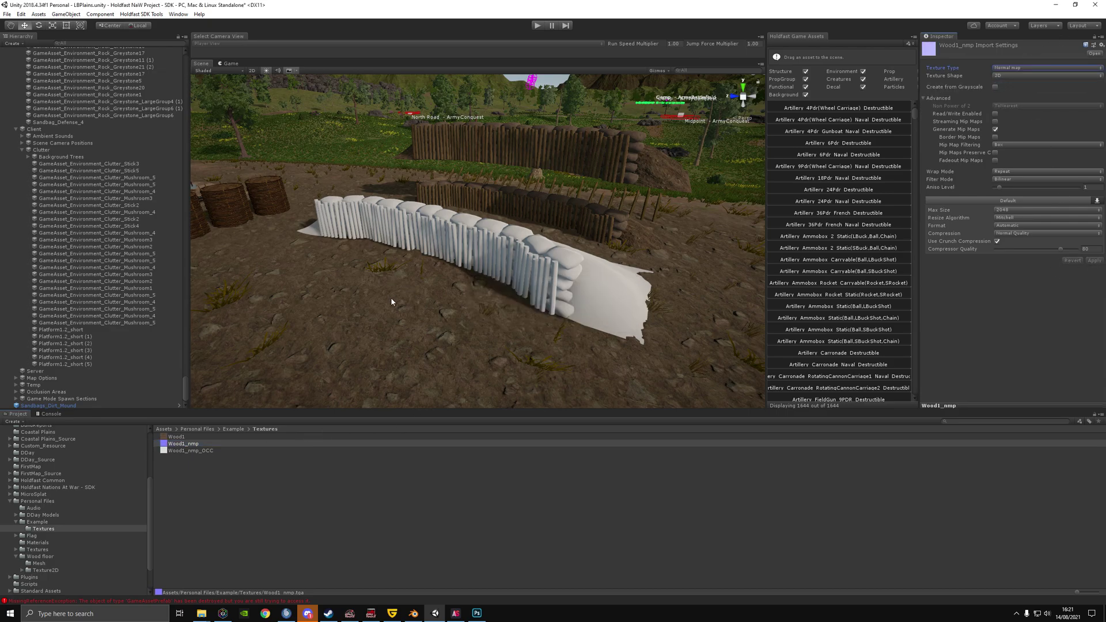
Select the Sandbags_Dirt_Mound object and examine the settings of its Wood material.
{"action": "left_click", "coordinate": [507, 245]}
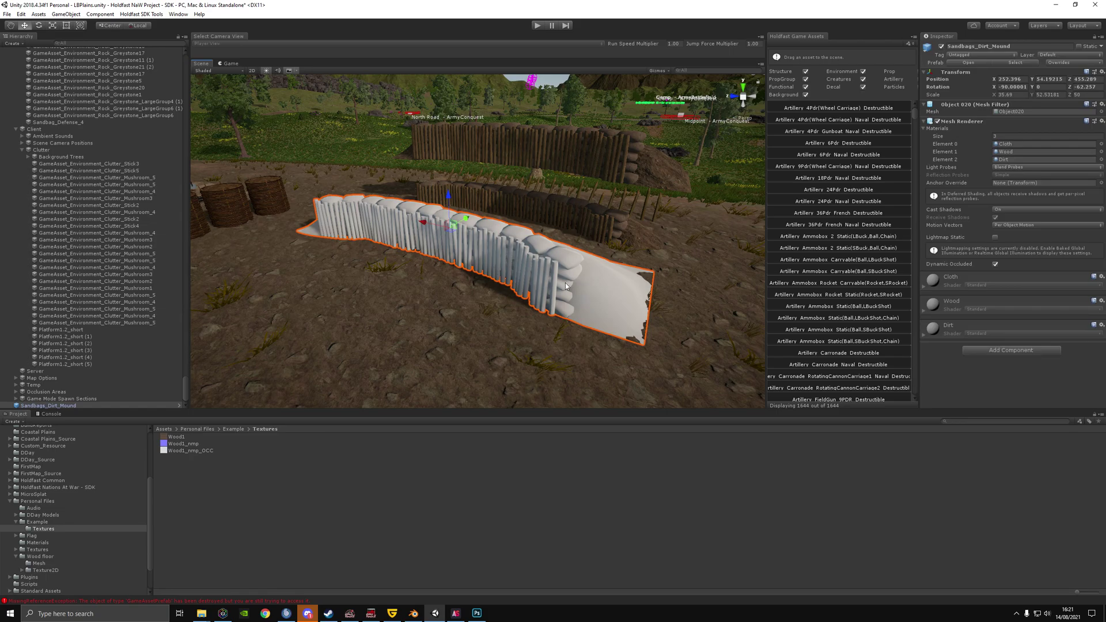
{"action": "right_click_drag", "start_coordinate": [566, 283], "coordinate": [557, 283]}
{"action": "left_click", "coordinate": [929, 306]}
{"action": "scroll", "coordinate": [958, 321], "scroll_direction": "down", "scroll_amount": 3}
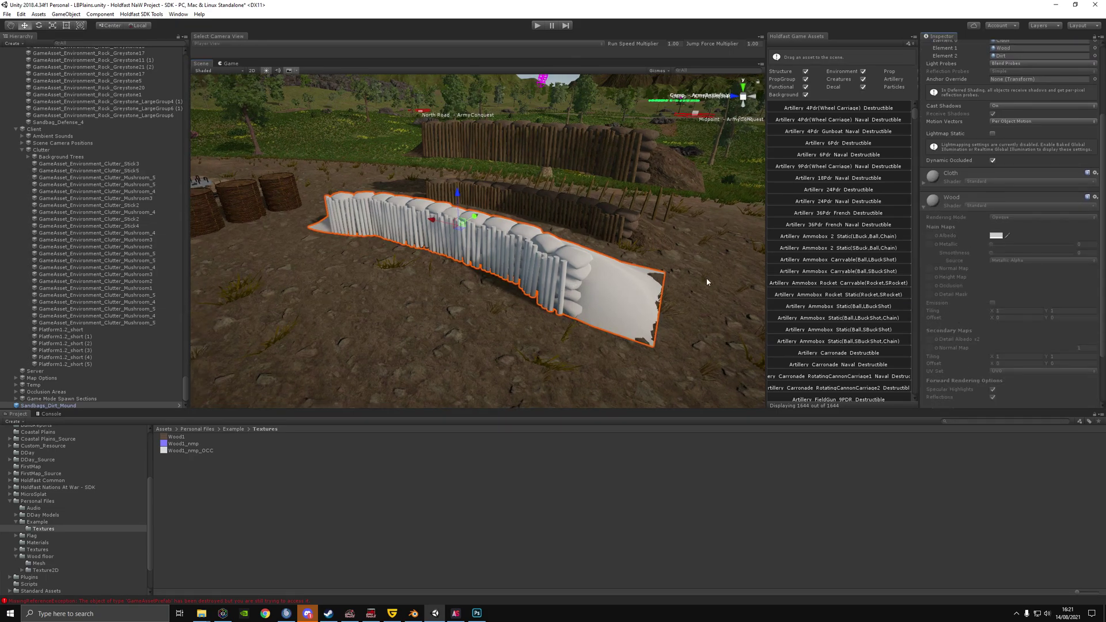
Create a folder named Wood inside the Example project's Textures folder.
{"action": "left_click", "coordinate": [199, 481]}
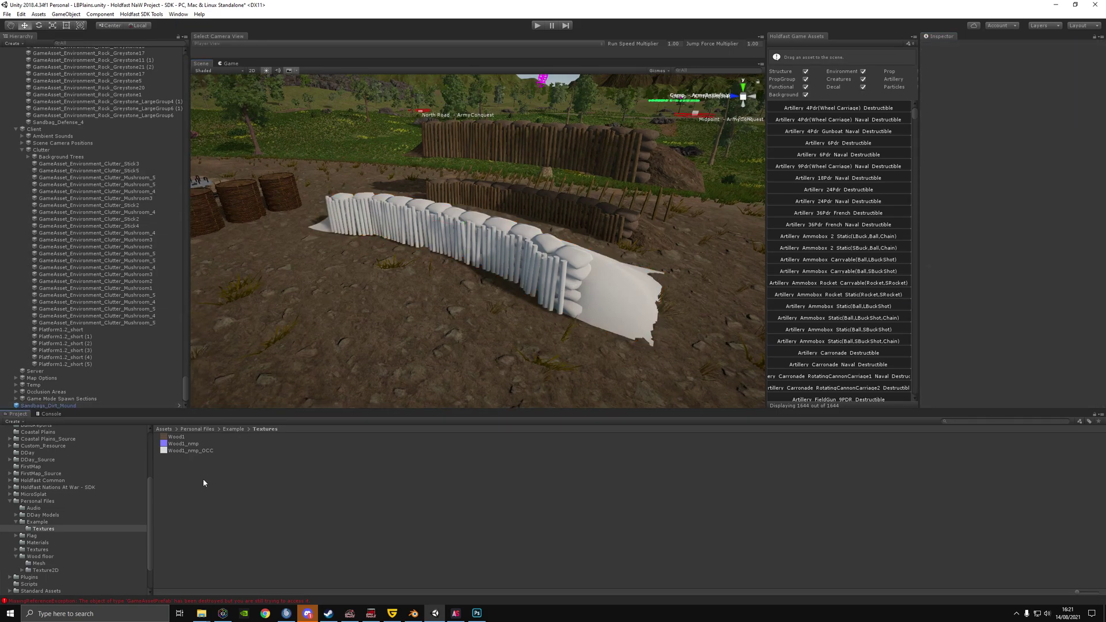
{"action": "right_click", "coordinate": [204, 482]}
{"action": "mouse_move", "coordinate": [265, 277]}
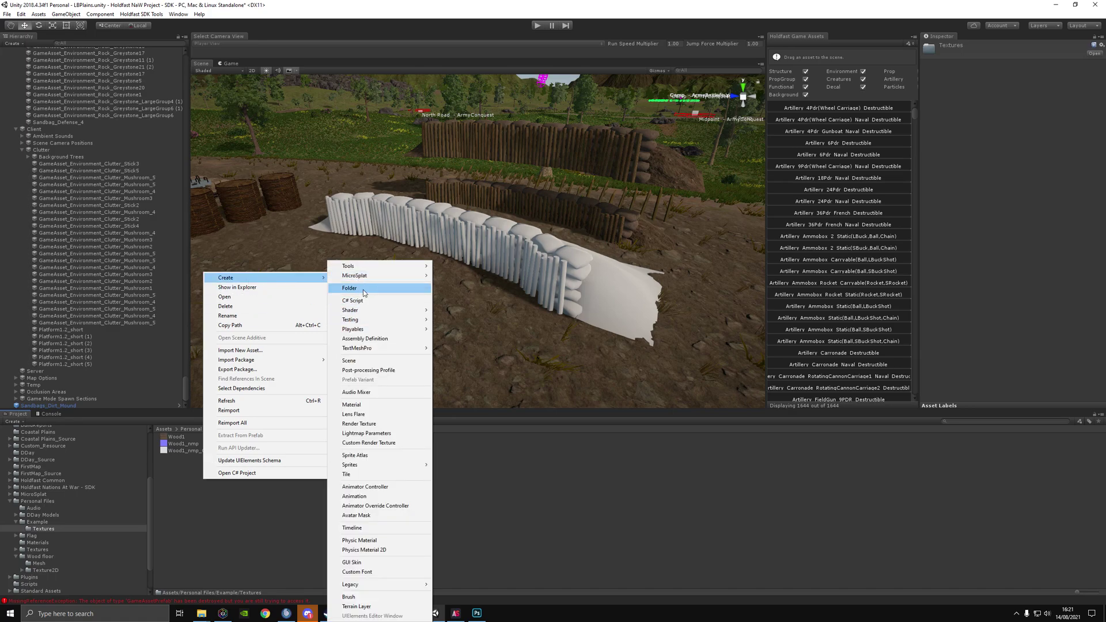
{"action": "left_click", "coordinate": [364, 288]}
{"action": "type", "text": "Wood"}
{"action": "key", "text": "Return"}
Move Wood1, Wood1_nmp and Wood1_nmp_OCC into the new Wood folder and open that folder.
{"action": "left_click", "coordinate": [232, 463]}
{"action": "left_click", "coordinate": [185, 445]}
{"action": "left_click", "coordinate": [184, 457], "text": "shift"}
{"action": "left_click_drag", "start_coordinate": [176, 445], "coordinate": [180, 437]}
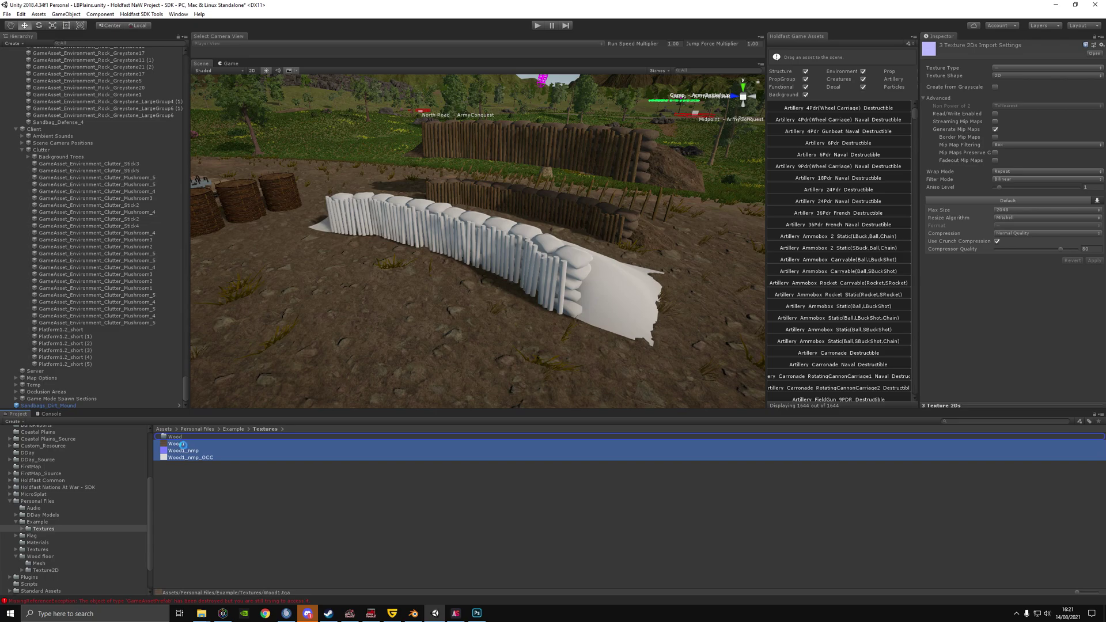
{"action": "double_click", "coordinate": [176, 437]}
Create a new material named Wood1 in the Wood folder.
{"action": "right_click", "coordinate": [183, 472]}
{"action": "mouse_move", "coordinate": [258, 271]}
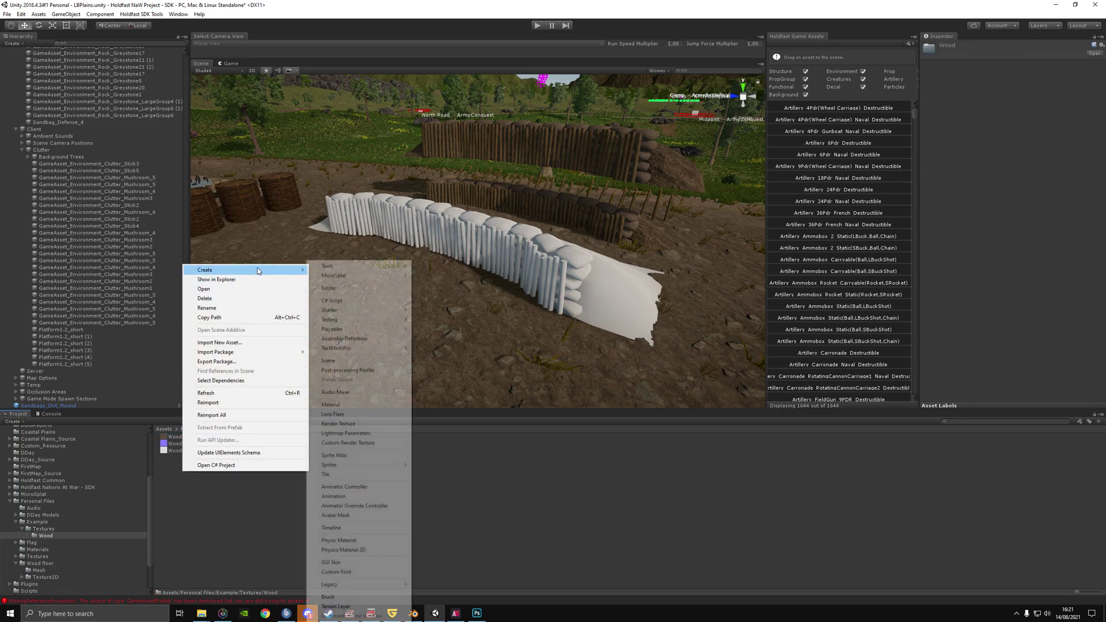
{"action": "left_click", "coordinate": [348, 406]}
{"action": "type", "text": "Wood1"}
{"action": "key", "text": "Return"}
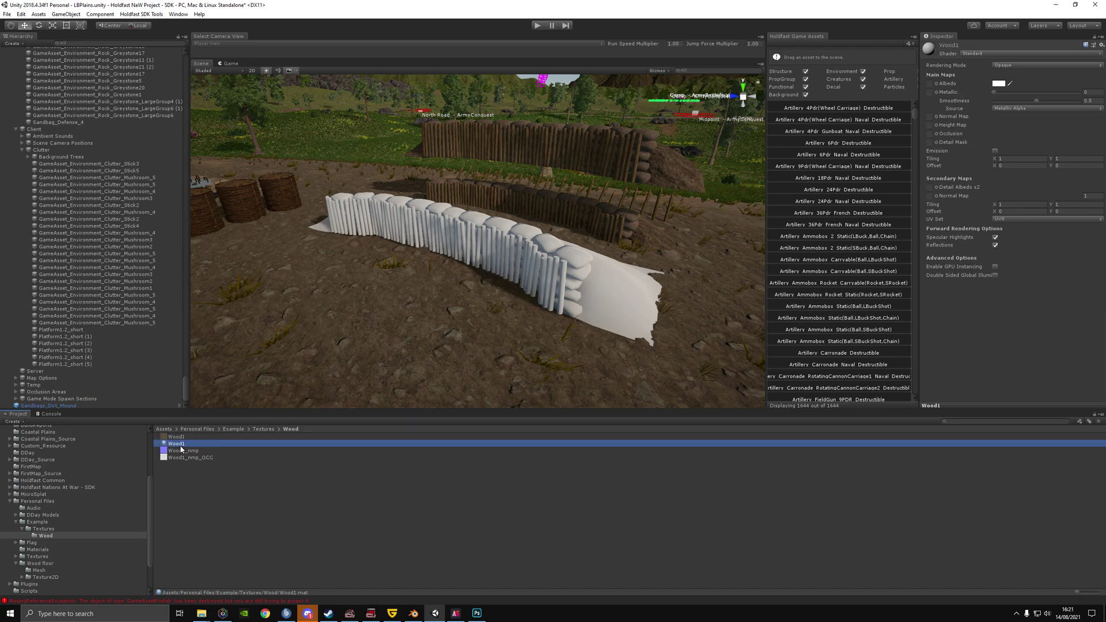
Rename the new Wood1 material as Wood.
{"action": "left_click", "coordinate": [186, 445]}
{"action": "left_click", "coordinate": [190, 444]}
{"action": "key", "text": "BackSpace"}
{"action": "left_click", "coordinate": [213, 494]}
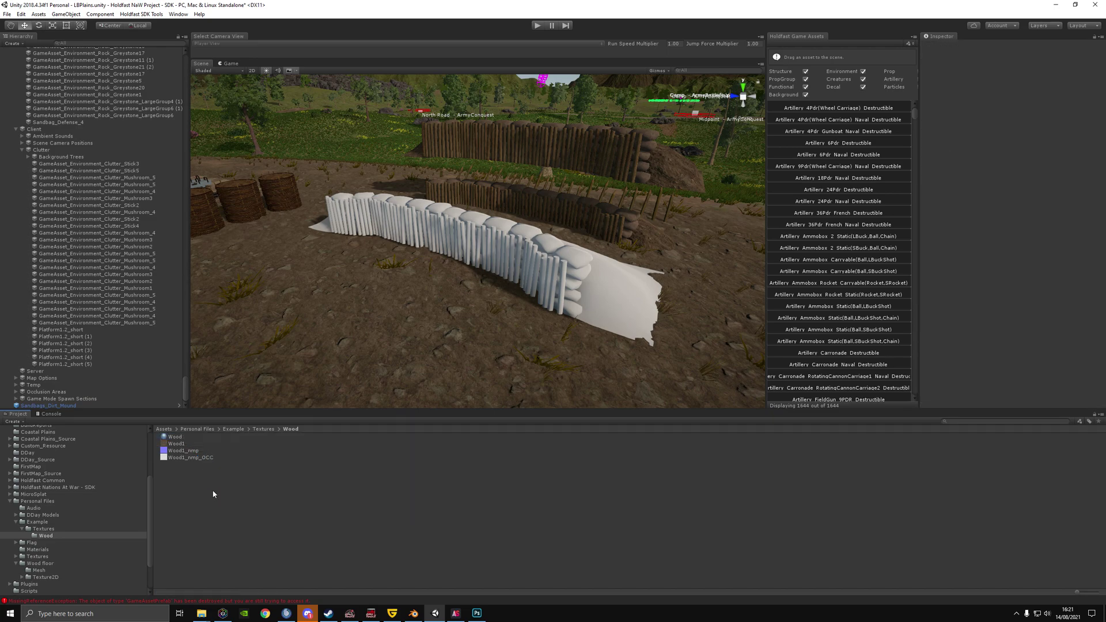
Try the Standard (Specular setup) shader on the Wood material, and settle on UBER - Specular Setup Core.
{"action": "left_click", "coordinate": [184, 445]}
{"action": "left_click", "coordinate": [173, 437]}
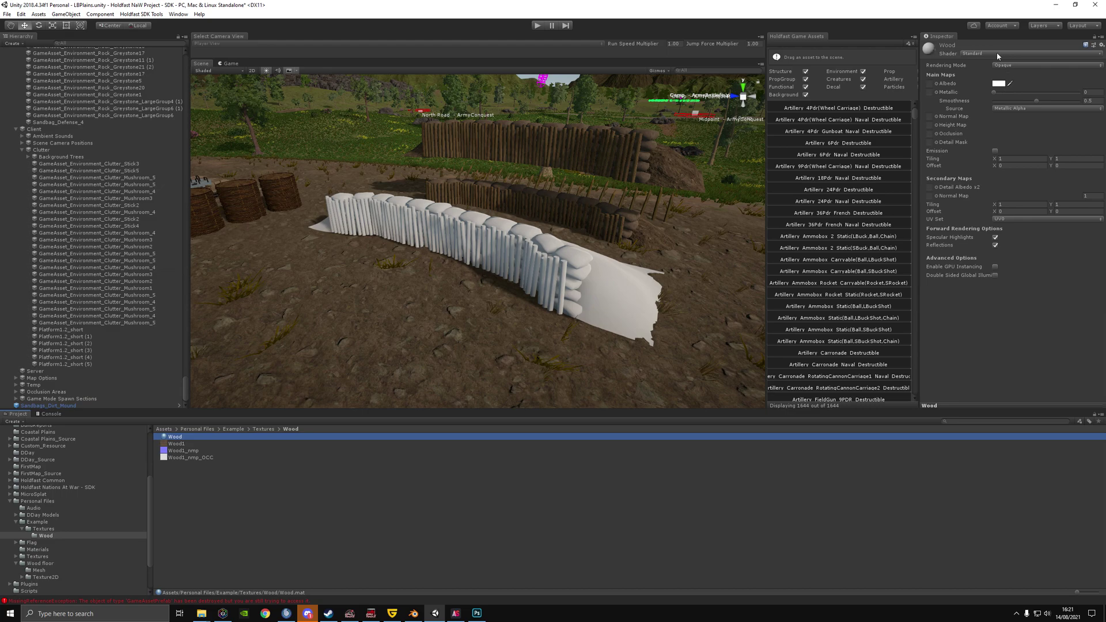
{"action": "left_click", "coordinate": [997, 55]}
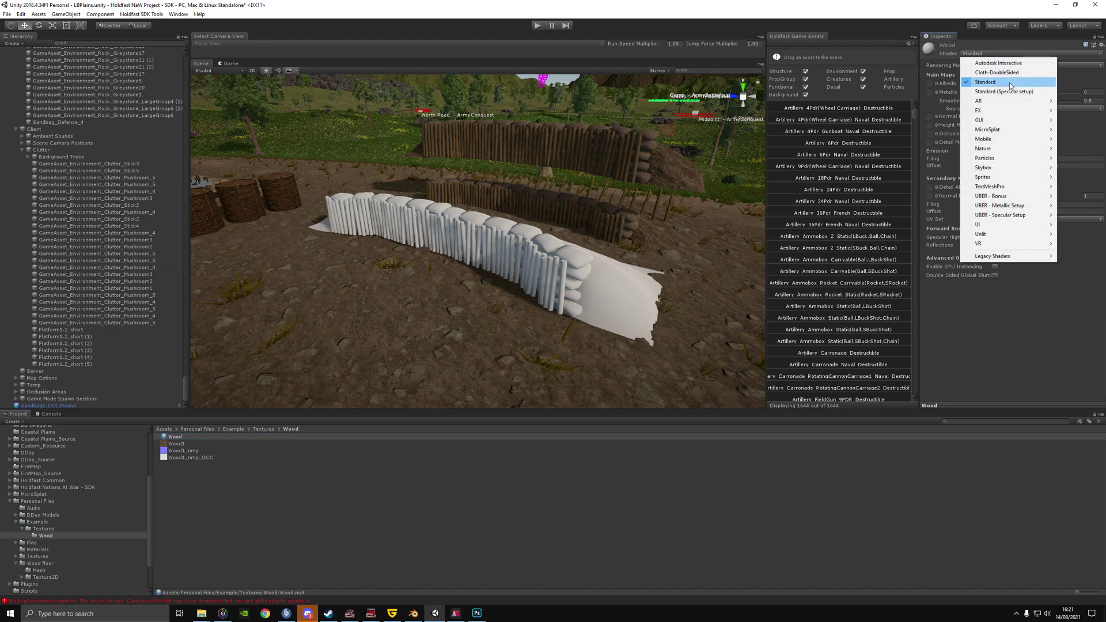
{"action": "mouse_move", "coordinate": [999, 217]}
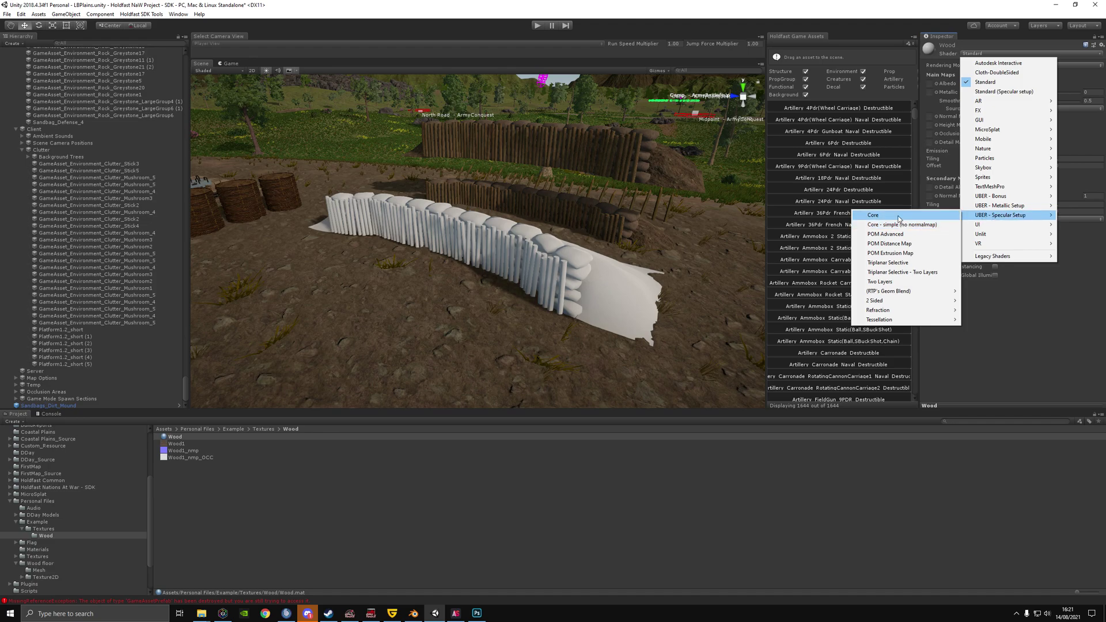
{"action": "left_click", "coordinate": [1010, 92]}
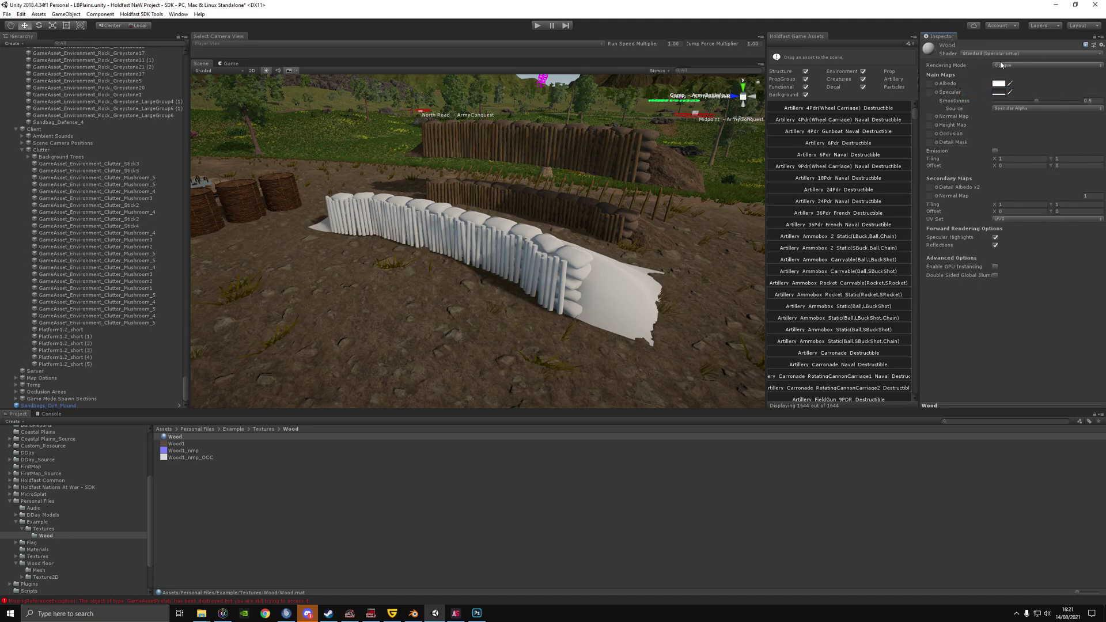
{"action": "left_click", "coordinate": [996, 53]}
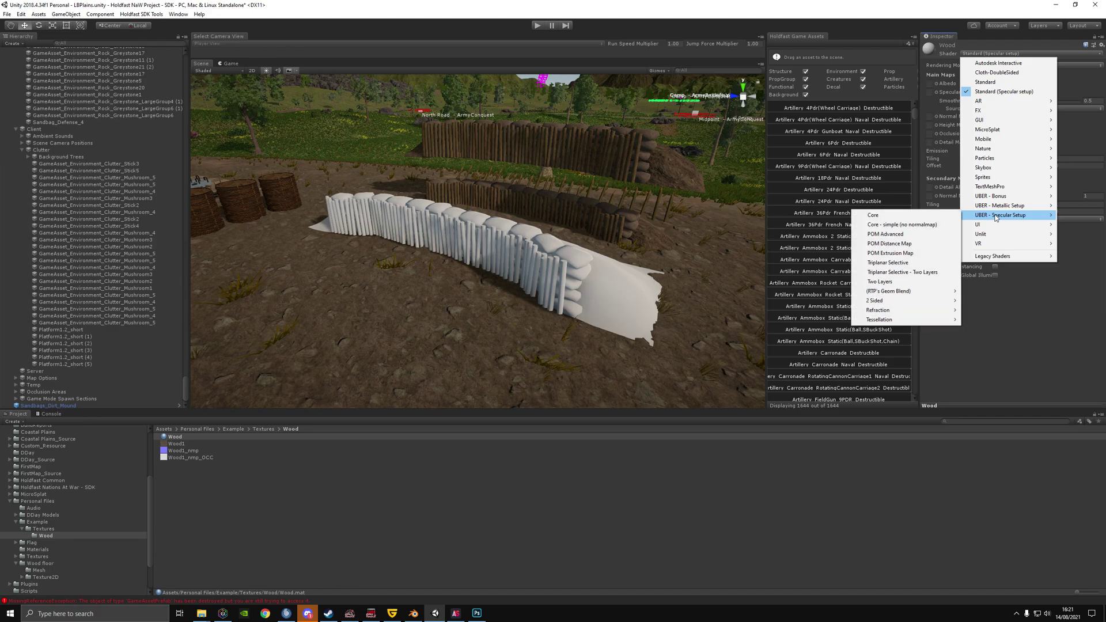
{"action": "left_click", "coordinate": [873, 216]}
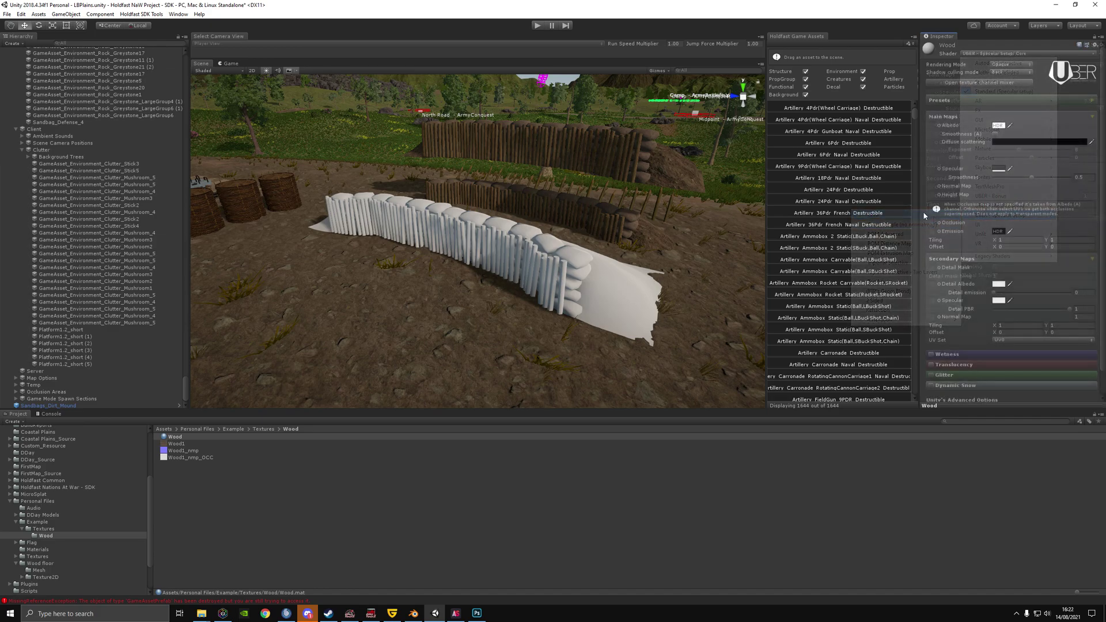
Copy the material properties of the rough green wood material used by the existing Sandbag_Defense_4 object.
{"action": "right_click_drag", "start_coordinate": [508, 254], "coordinate": [507, 215]}
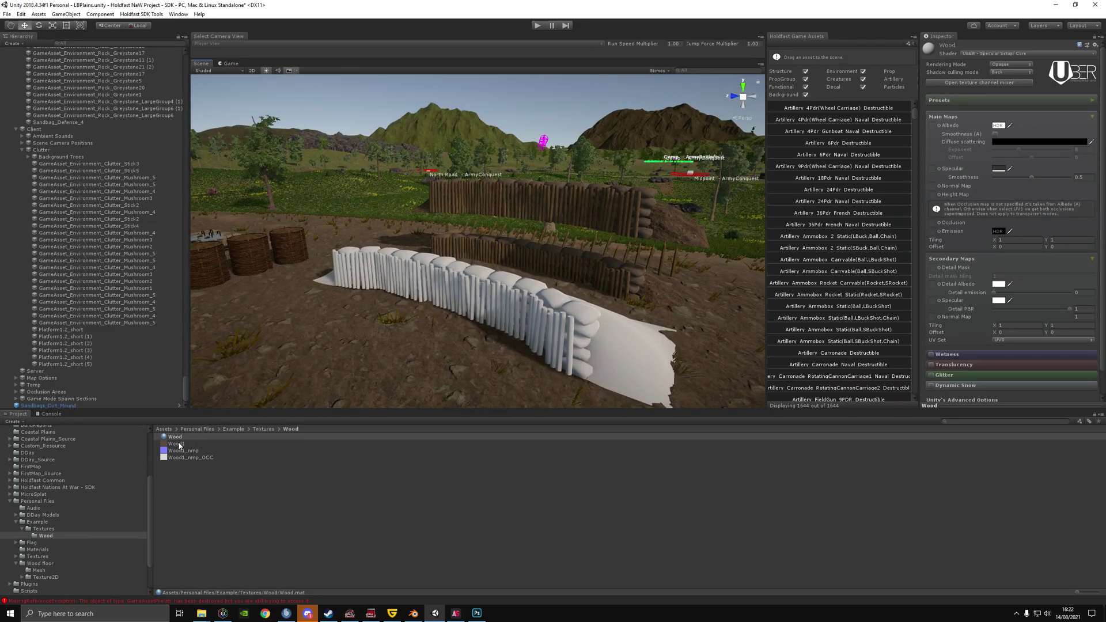
{"action": "left_click", "coordinate": [630, 245]}
{"action": "scroll", "coordinate": [981, 216], "scroll_direction": "down", "scroll_amount": 5}
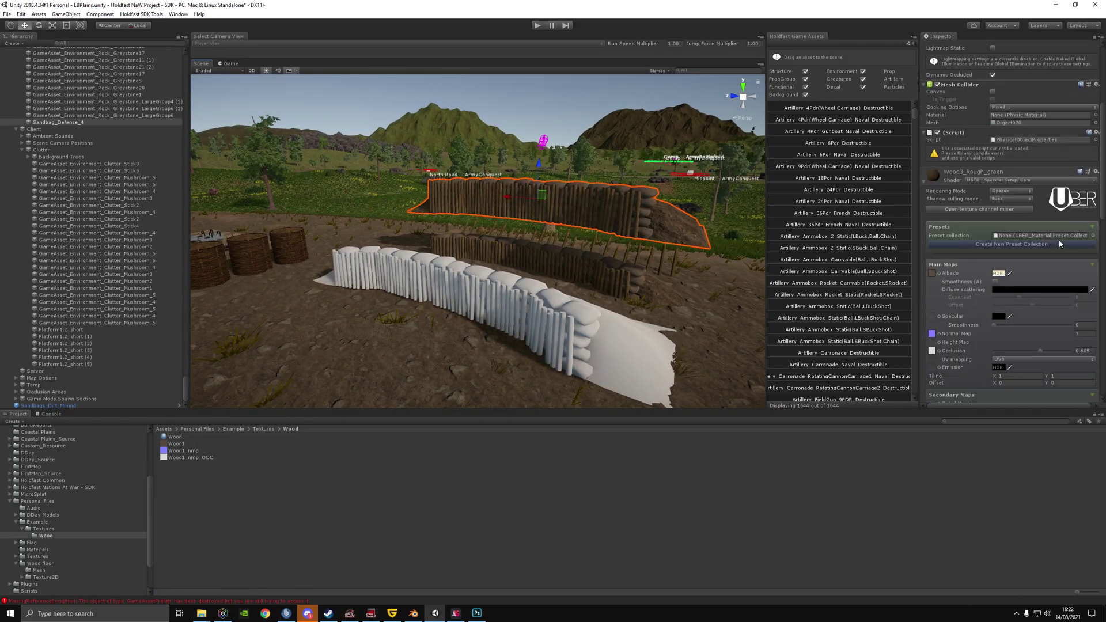
{"action": "left_click", "coordinate": [939, 154]}
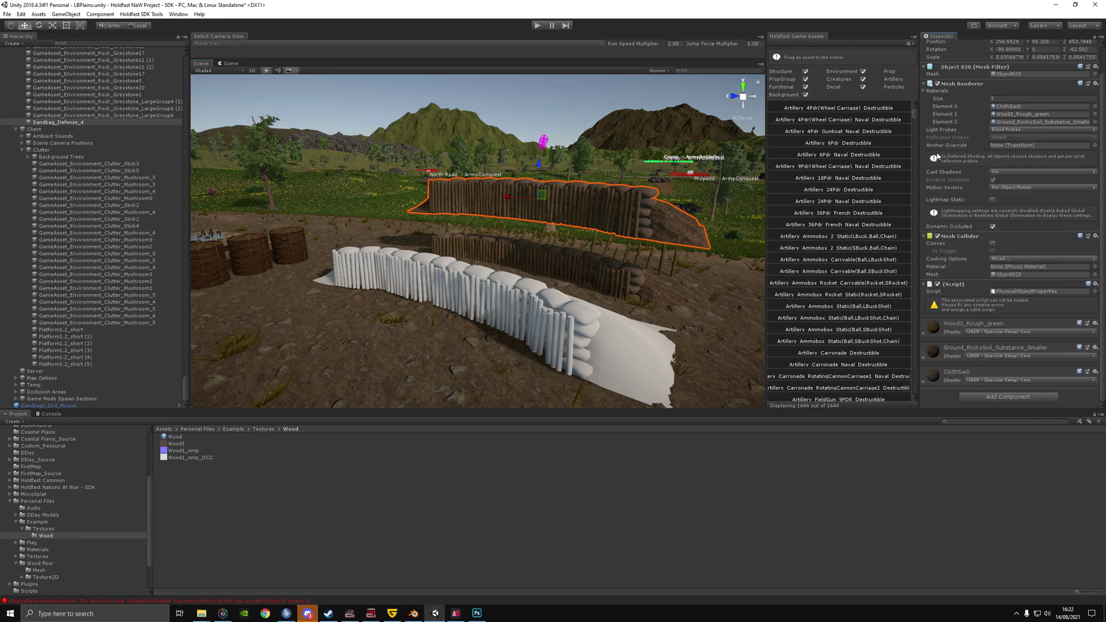
{"action": "left_click", "coordinate": [949, 326]}
{"action": "scroll", "coordinate": [978, 322], "scroll_direction": "down", "scroll_amount": 5}
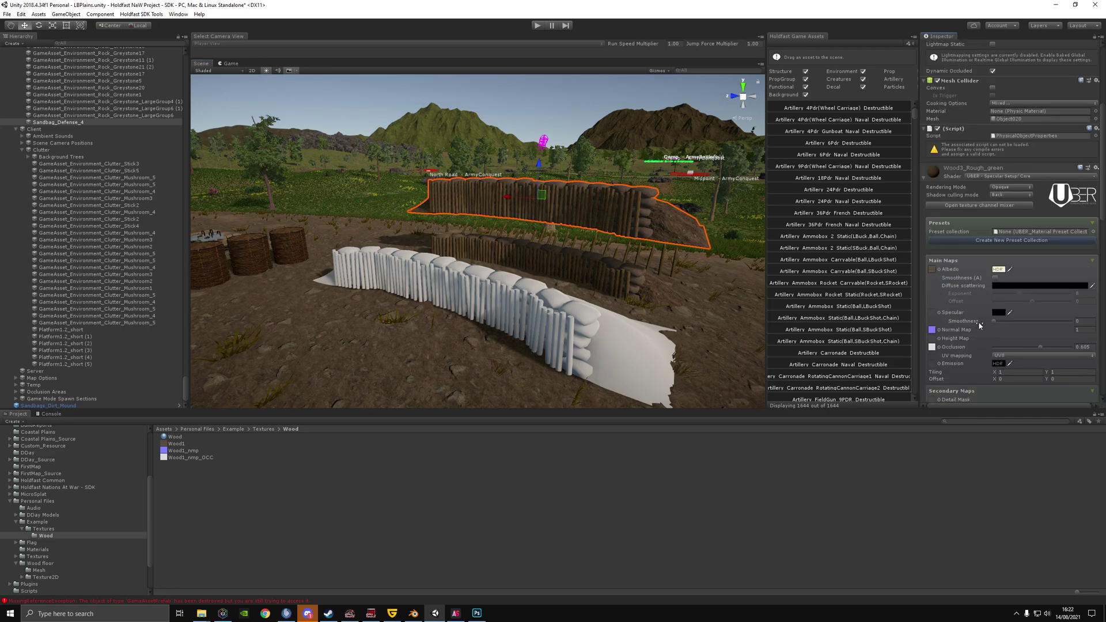
{"action": "scroll", "coordinate": [936, 246], "scroll_direction": "up", "scroll_amount": 2}
{"action": "right_click", "coordinate": [955, 195]}
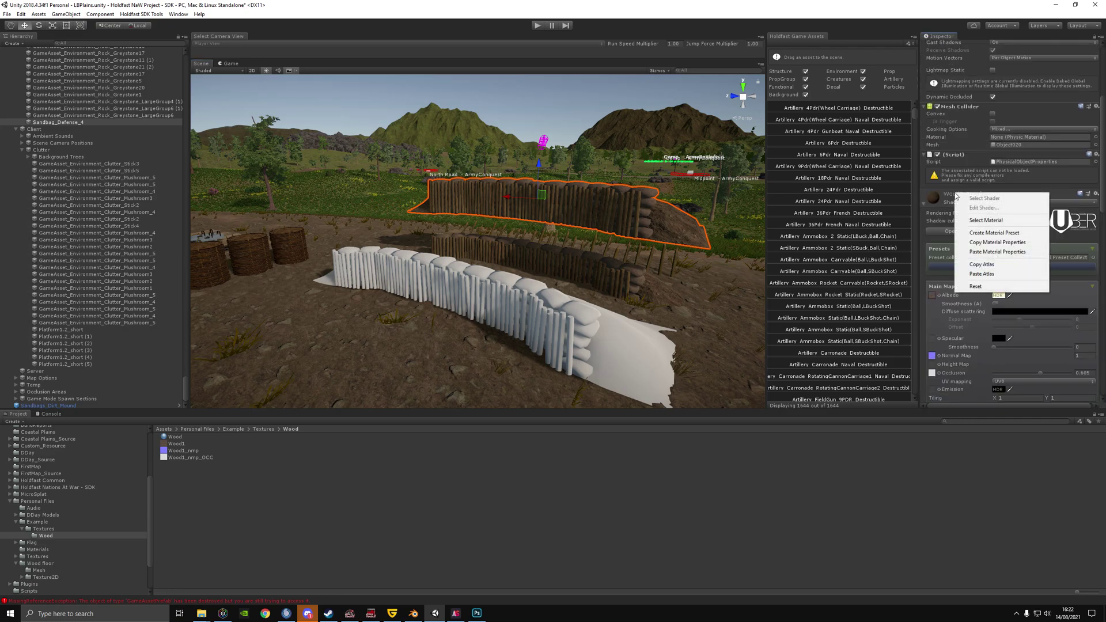
{"action": "left_click", "coordinate": [995, 245]}
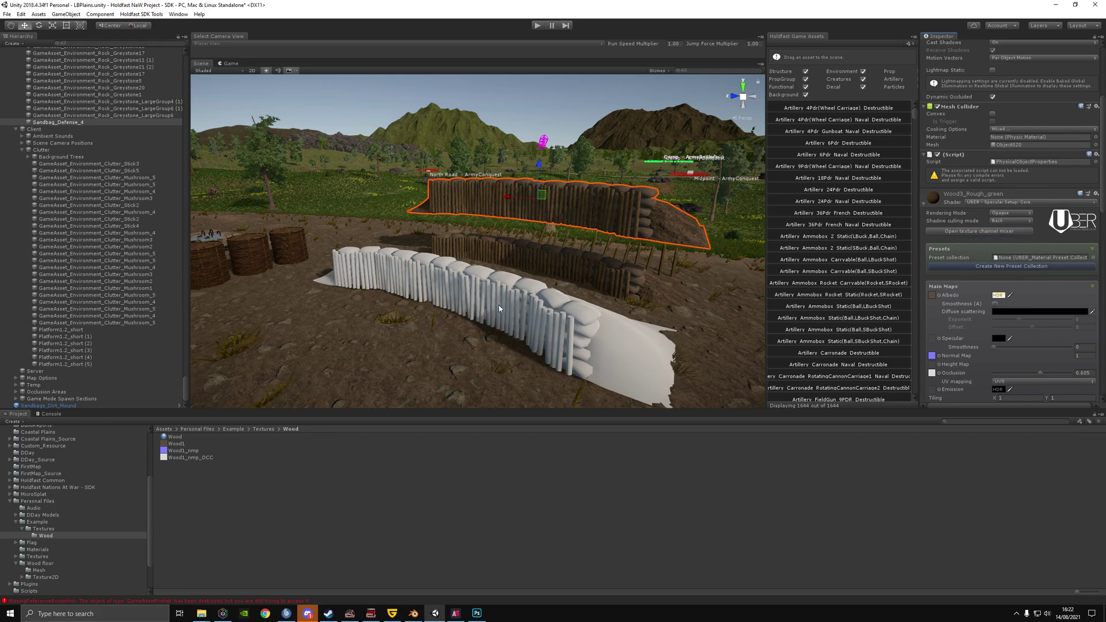
Paste the copied material properties onto the Wood material in the project's Wood folder.
{"action": "left_click", "coordinate": [547, 323]}
{"action": "left_click", "coordinate": [179, 438]}
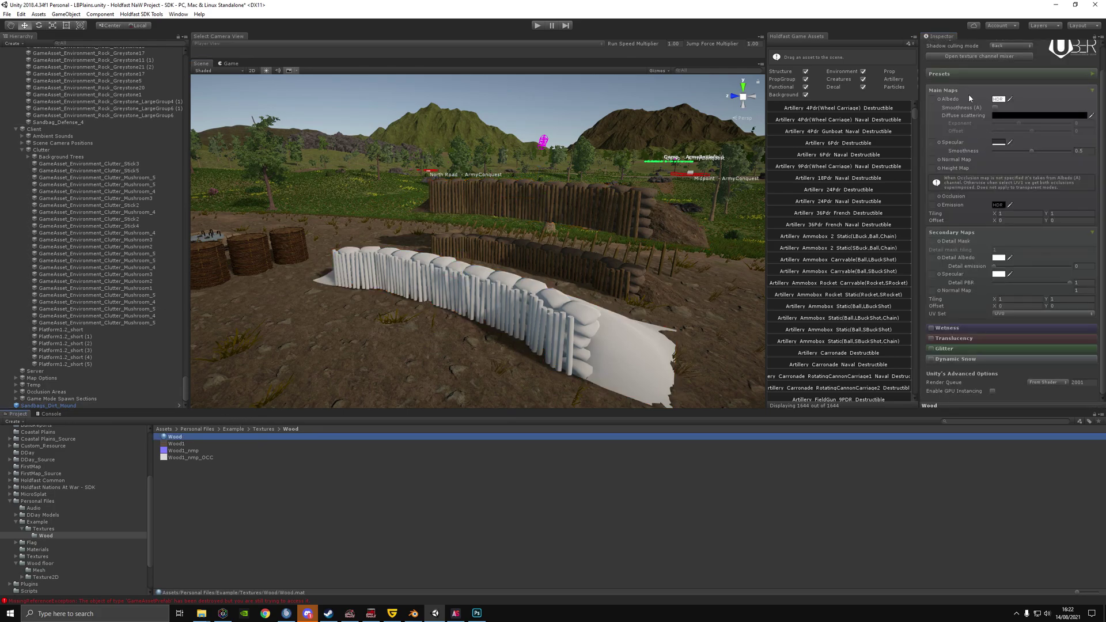
{"action": "scroll", "coordinate": [969, 94], "scroll_direction": "up", "scroll_amount": 1}
{"action": "right_click", "coordinate": [958, 50]}
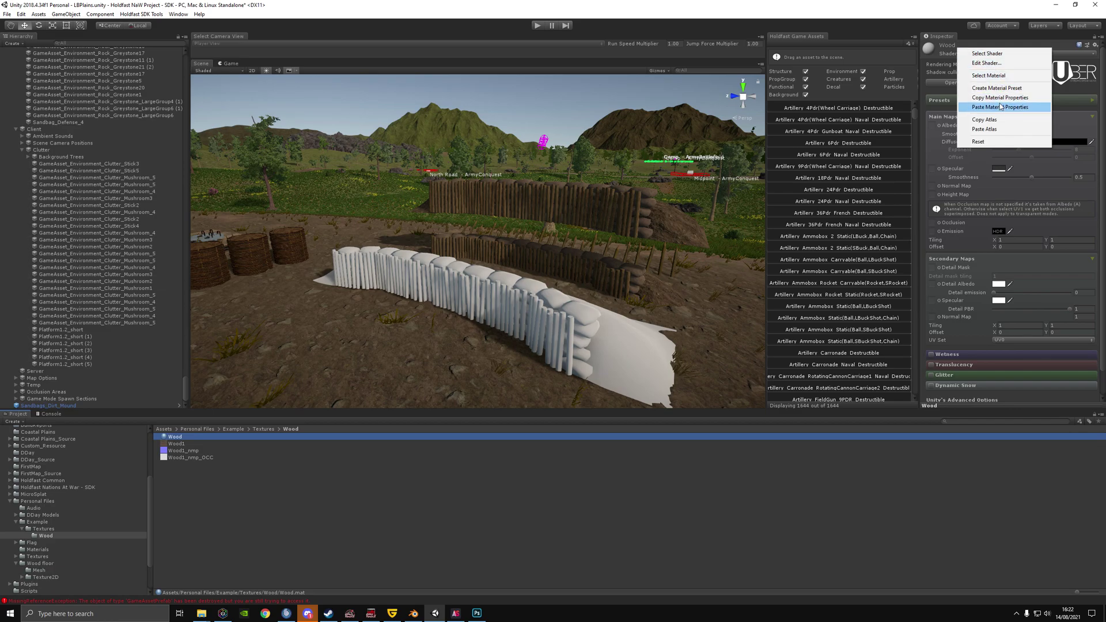
{"action": "left_click", "coordinate": [1000, 107]}
Assign Wood1 as the Wood material's albedo and Wood1_nmp_OCC as its occlusion map, and review its wetness and snow textures.
{"action": "left_click_drag", "start_coordinate": [177, 447], "coordinate": [933, 151]}
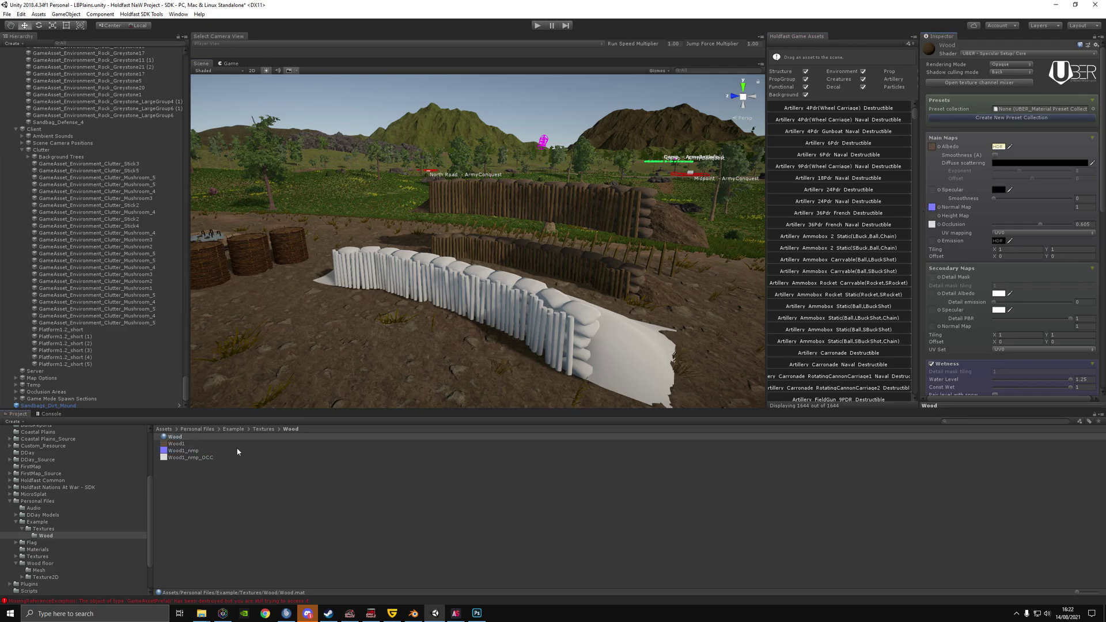
{"action": "left_click_drag", "start_coordinate": [181, 461], "coordinate": [933, 228]}
{"action": "scroll", "coordinate": [1013, 310], "scroll_direction": "down", "scroll_amount": 15}
{"action": "scroll", "coordinate": [990, 267], "scroll_direction": "up", "scroll_amount": 5}
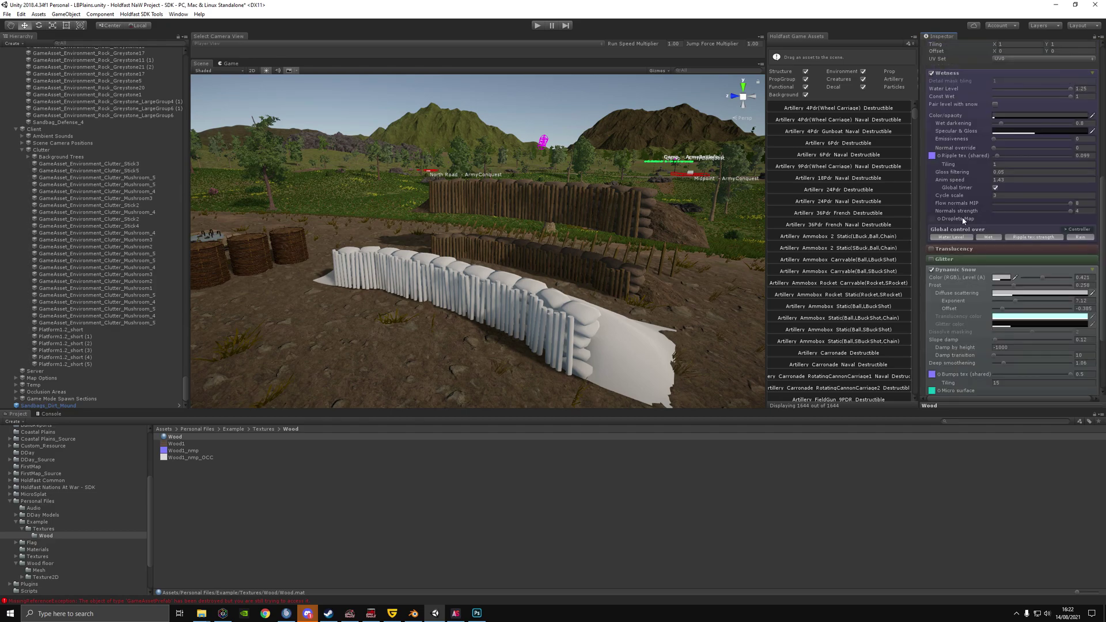
{"action": "scroll", "coordinate": [934, 160], "scroll_direction": "down", "scroll_amount": 4}
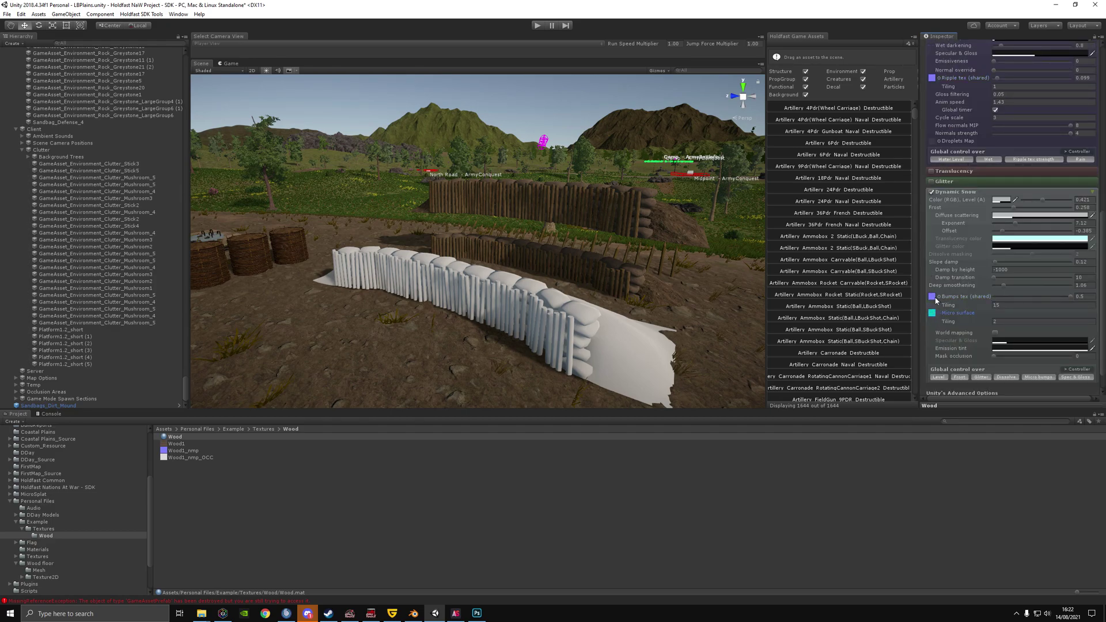
Try to apply the wood texturing directly onto the sandbag mound in the scene.
{"action": "left_click", "coordinate": [583, 311]}
{"action": "left_click_drag", "start_coordinate": [174, 437], "coordinate": [517, 310]}
{"action": "right_click_drag", "start_coordinate": [585, 303], "coordinate": [585, 321]}
{"action": "key", "text": "w"}
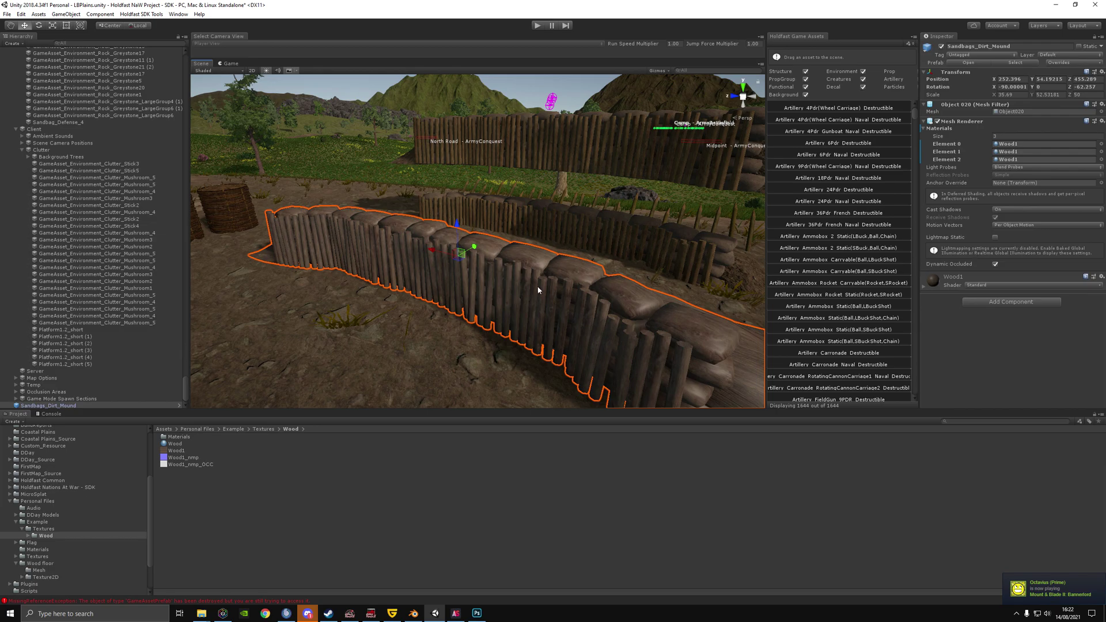
Clear the Wood1 material from the sandbag mound's three material elements.
{"action": "left_click", "coordinate": [1017, 153]}
{"action": "key", "text": "Delete"}
{"action": "left_click", "coordinate": [1010, 160]}
{"action": "key", "text": "Delete"}
{"action": "left_click_drag", "start_coordinate": [176, 438], "coordinate": [1031, 147]}
{"action": "left_click", "coordinate": [1013, 144]}
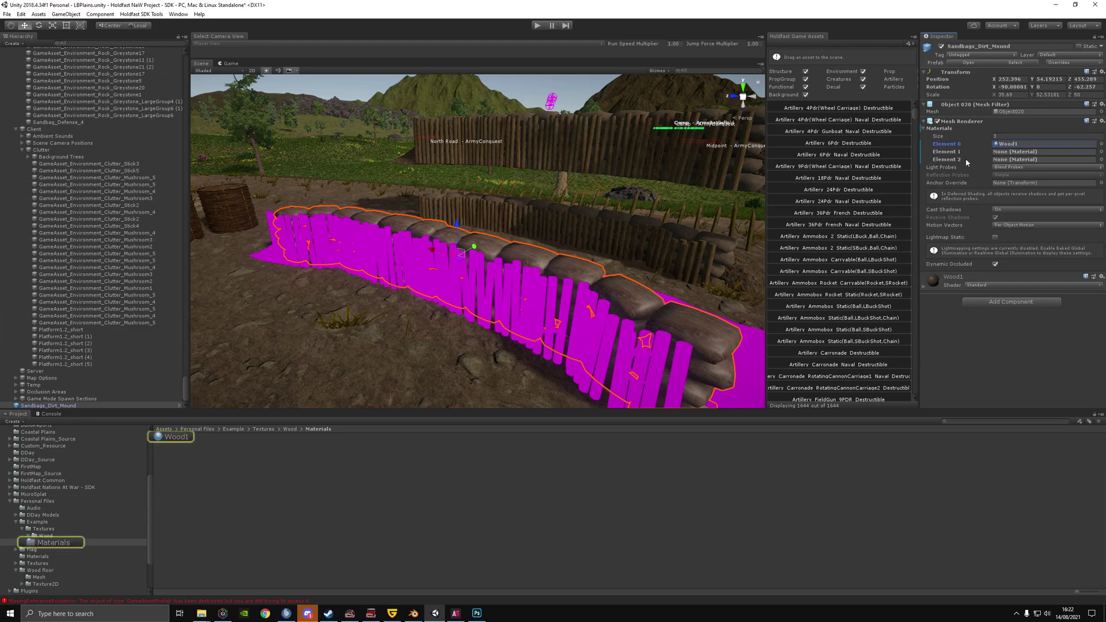
{"action": "key", "text": "Delete"}
Assign the Wood material to Element 1 of the mound so it covers the wooden posts.
{"action": "left_click", "coordinate": [1018, 159]}
{"action": "left_click_drag", "start_coordinate": [1017, 159], "coordinate": [1016, 152]}
{"action": "right_click_drag", "start_coordinate": [622, 288], "coordinate": [689, 297]}
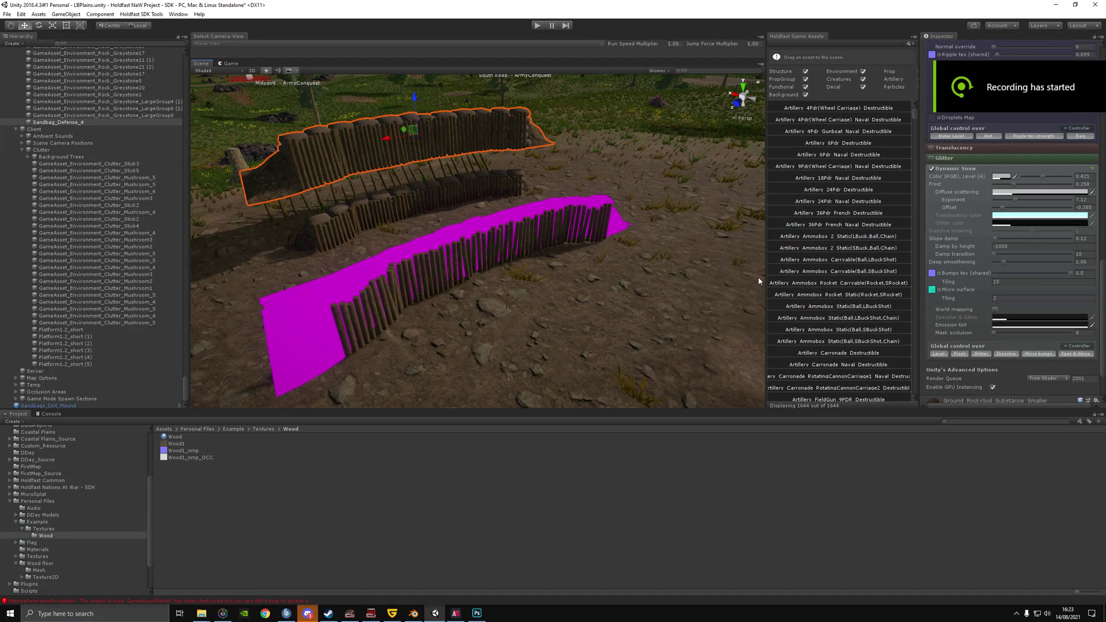
Inspect the shared ripple texture of Sandbag_Defense_4's wood material, and search AssetStudio's asset list for ripple_normal.
{"action": "scroll", "coordinate": [933, 275], "scroll_direction": "up", "scroll_amount": 6}
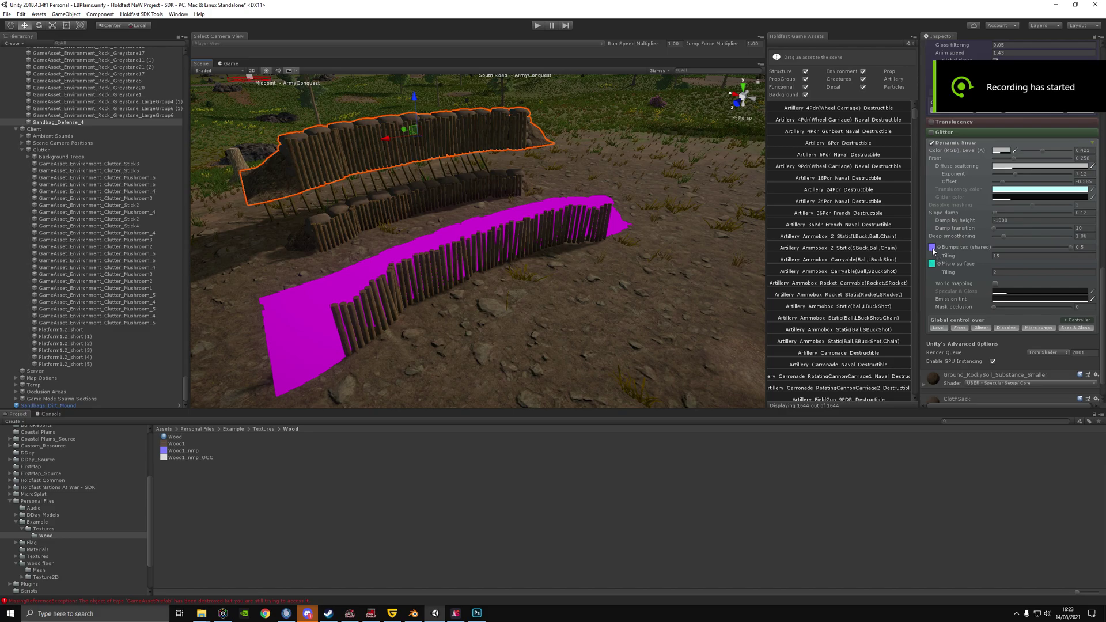
{"action": "double_click", "coordinate": [934, 160]}
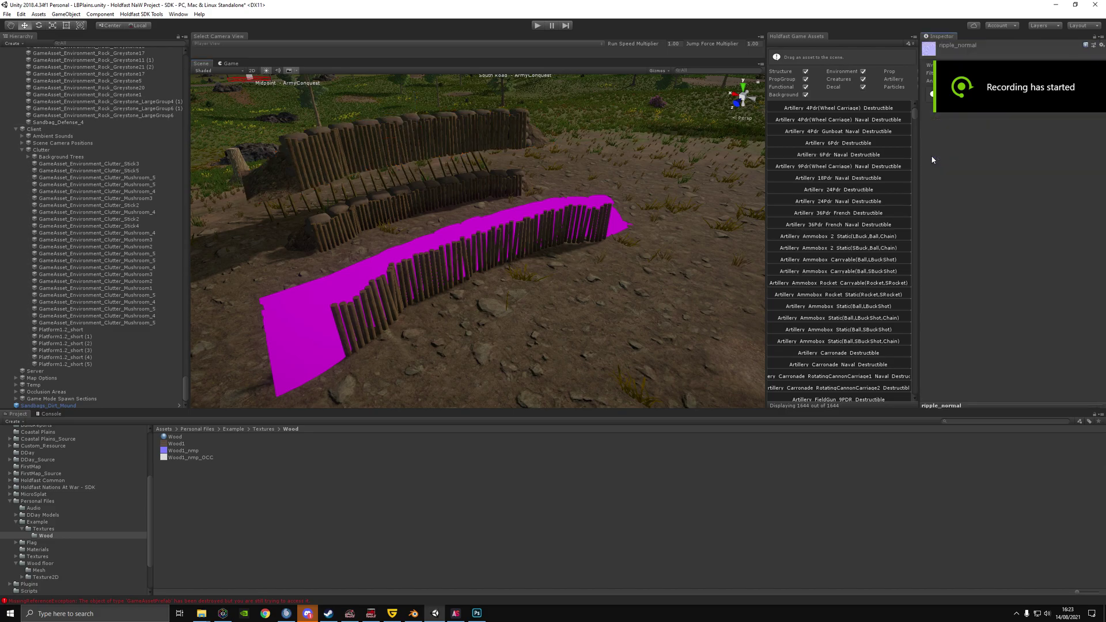
{"action": "left_click", "coordinate": [464, 613]}
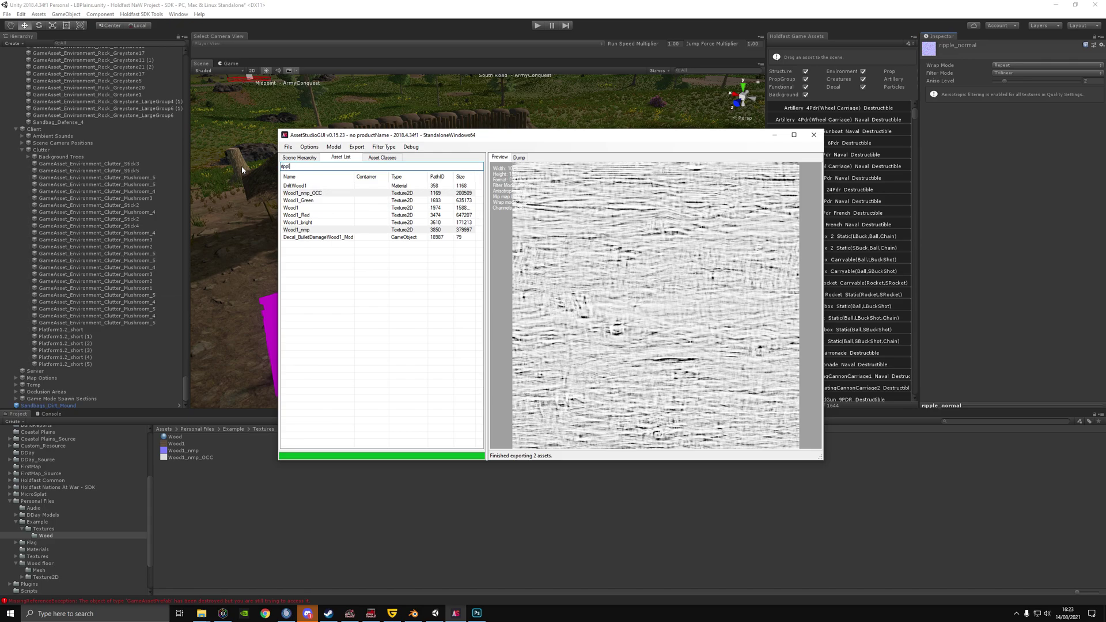
{"action": "type", "text": "ripple_normal"}
Locate ripple_normal in the Wood floor Texture2D folder and inspect its import settings.
{"action": "left_click", "coordinate": [76, 562]}
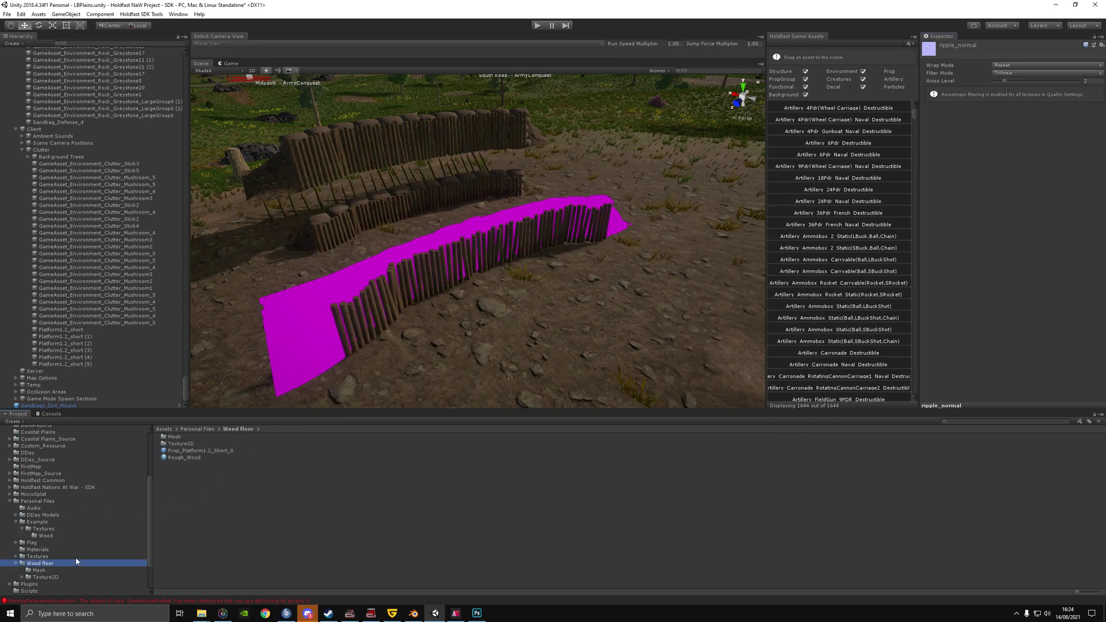
{"action": "left_click", "coordinate": [174, 437]}
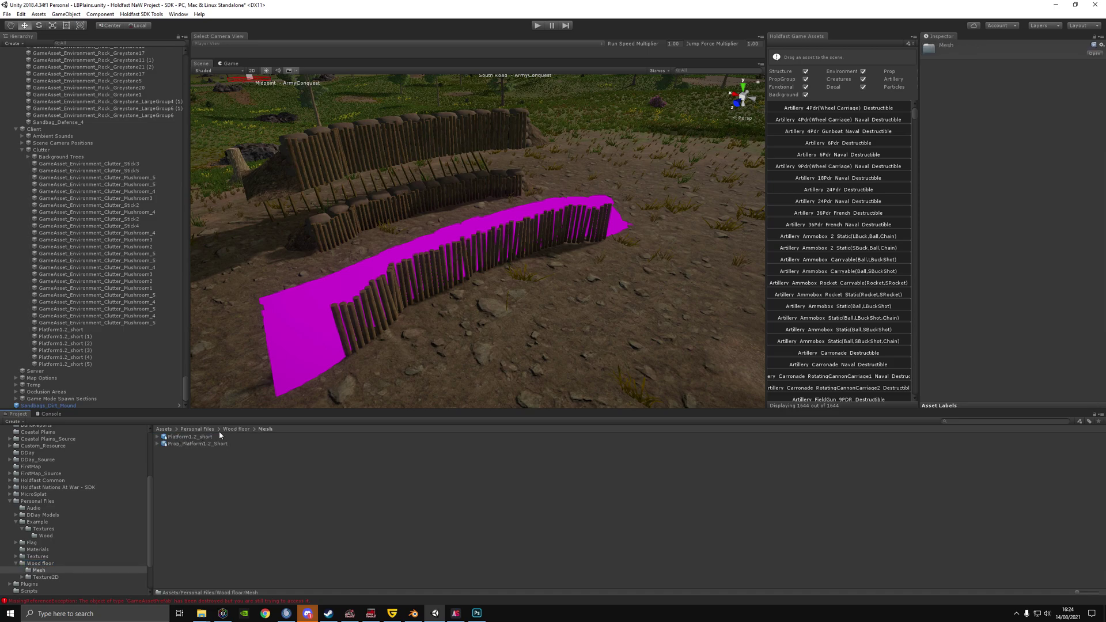
{"action": "double_click", "coordinate": [178, 444]}
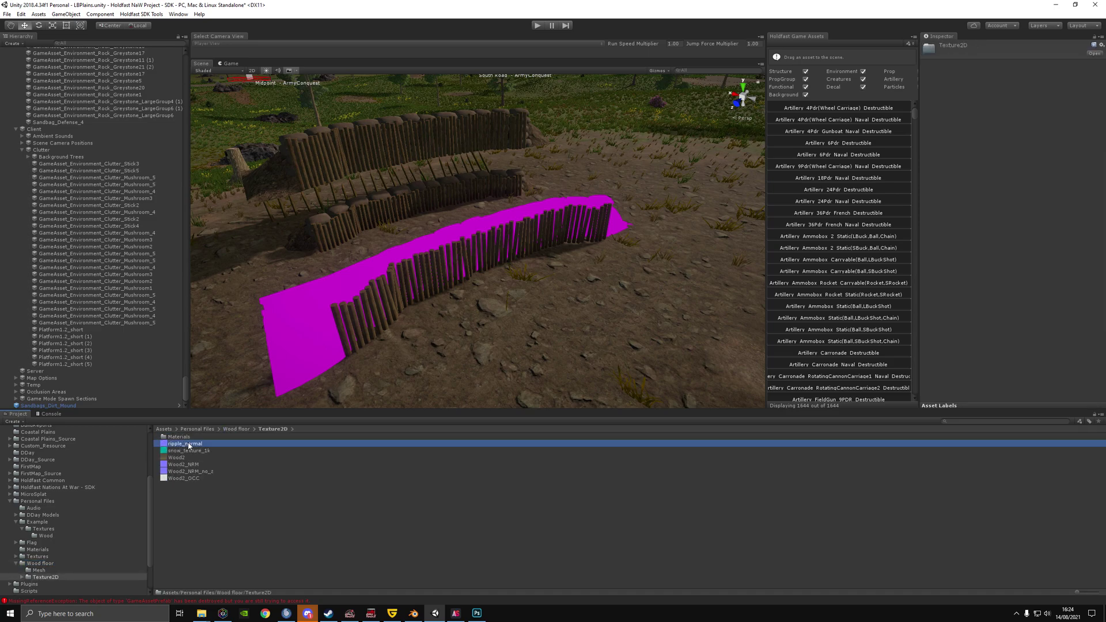
{"action": "left_click", "coordinate": [195, 445]}
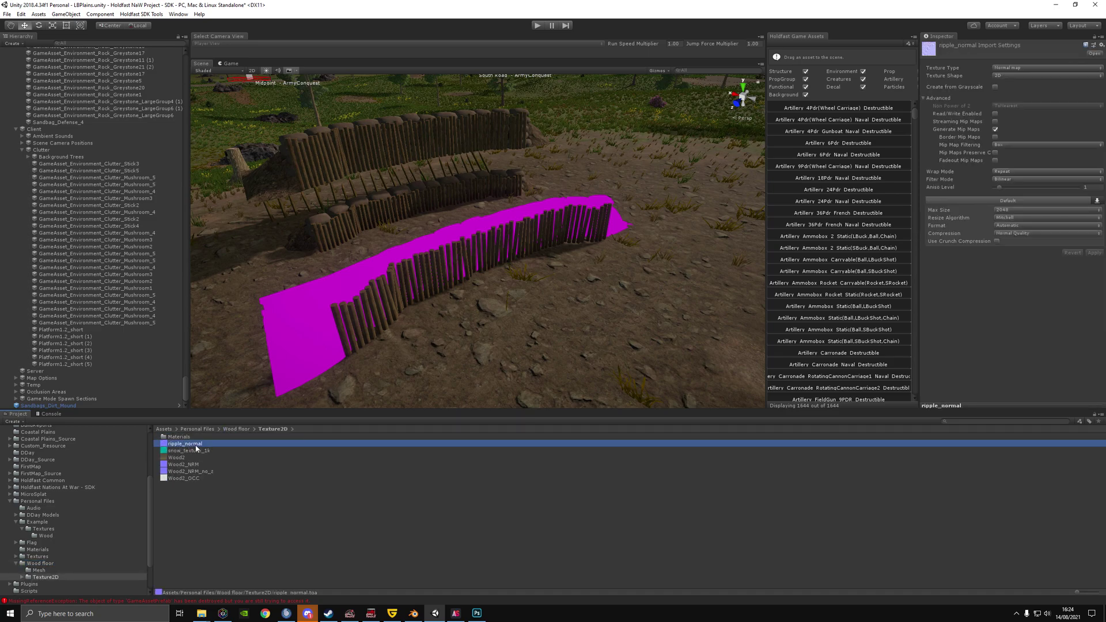
{"action": "left_click", "coordinate": [41, 536]}
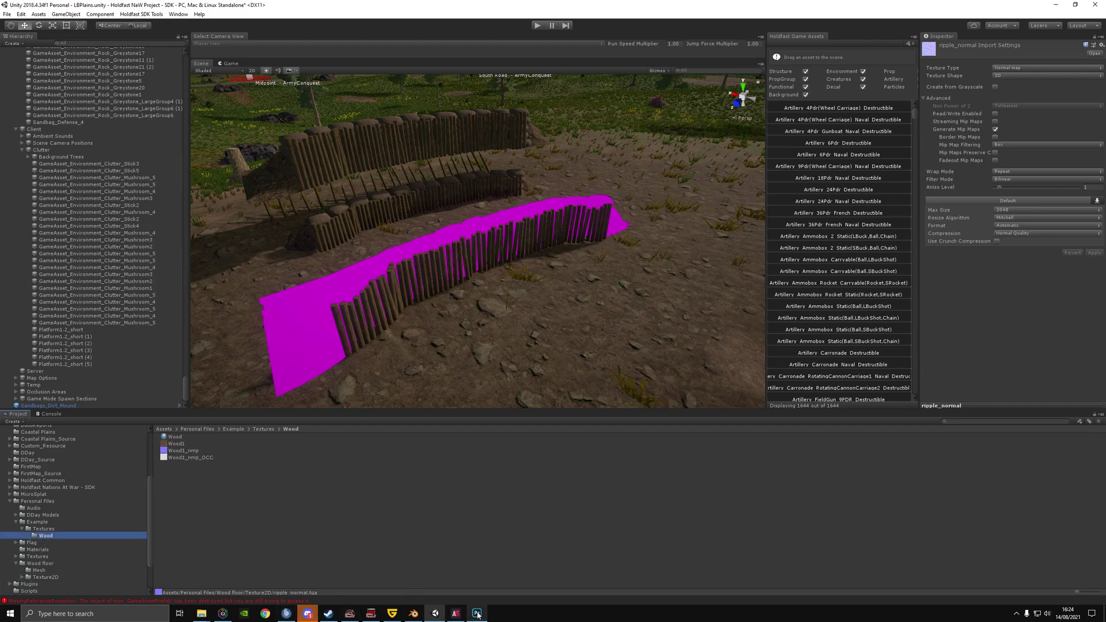
{"action": "left_click", "coordinate": [477, 613]}
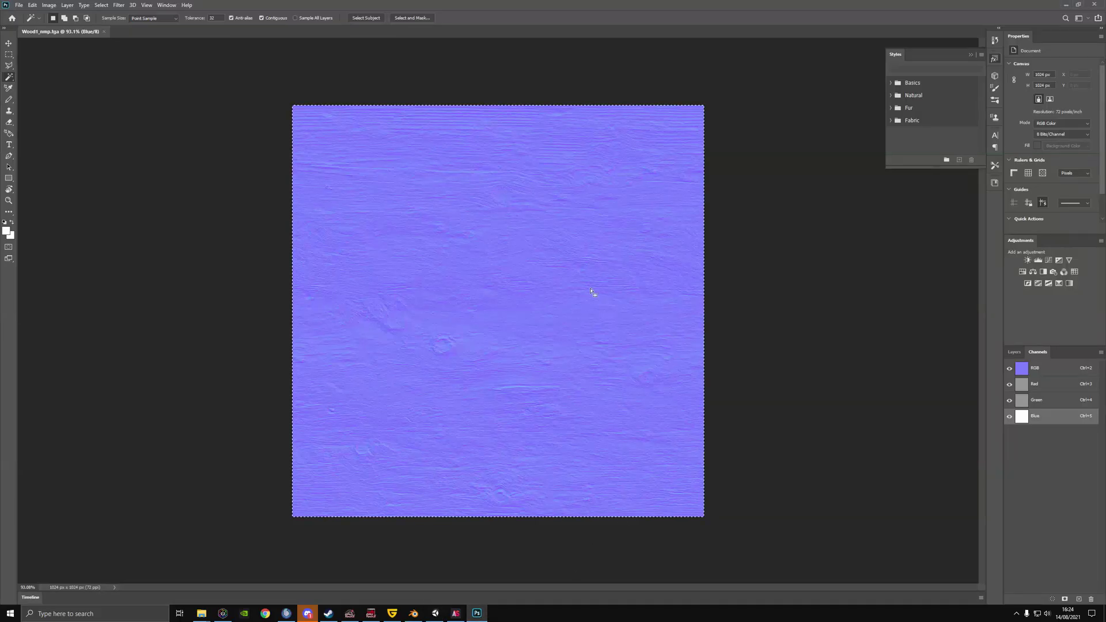
{"action": "left_click", "coordinate": [456, 612]}
{"action": "left_click", "coordinate": [313, 186]}
{"action": "left_click", "coordinate": [225, 425]}
{"action": "key", "text": "ctrl+a"}
{"action": "left_click", "coordinate": [455, 613]}
{"action": "left_click", "coordinate": [477, 612]}
{"action": "left_click", "coordinate": [431, 610]}
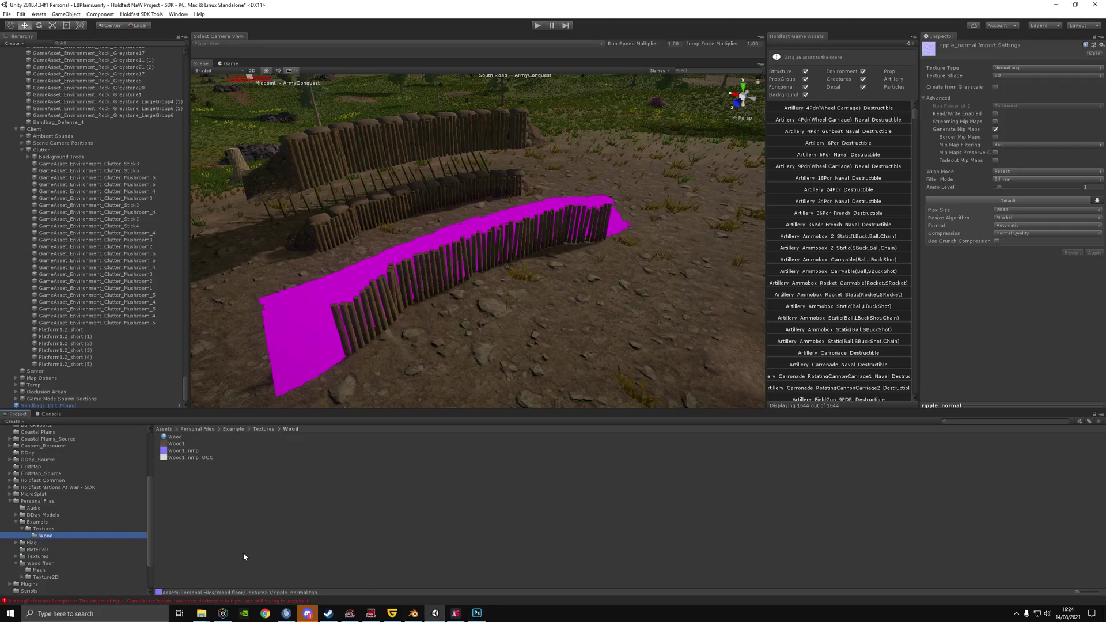
Assign ripple_normal from the Wood floor textures as the shared ripple texture in the Wood material's Wetness settings.
{"action": "left_click", "coordinate": [42, 576]}
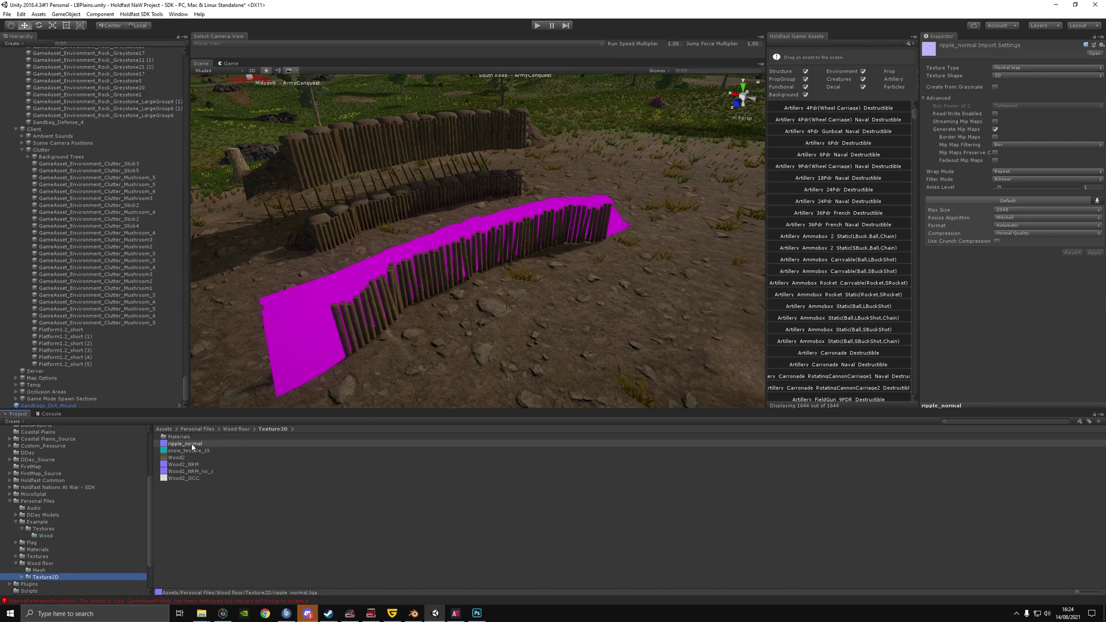
{"action": "left_click", "coordinate": [387, 301]}
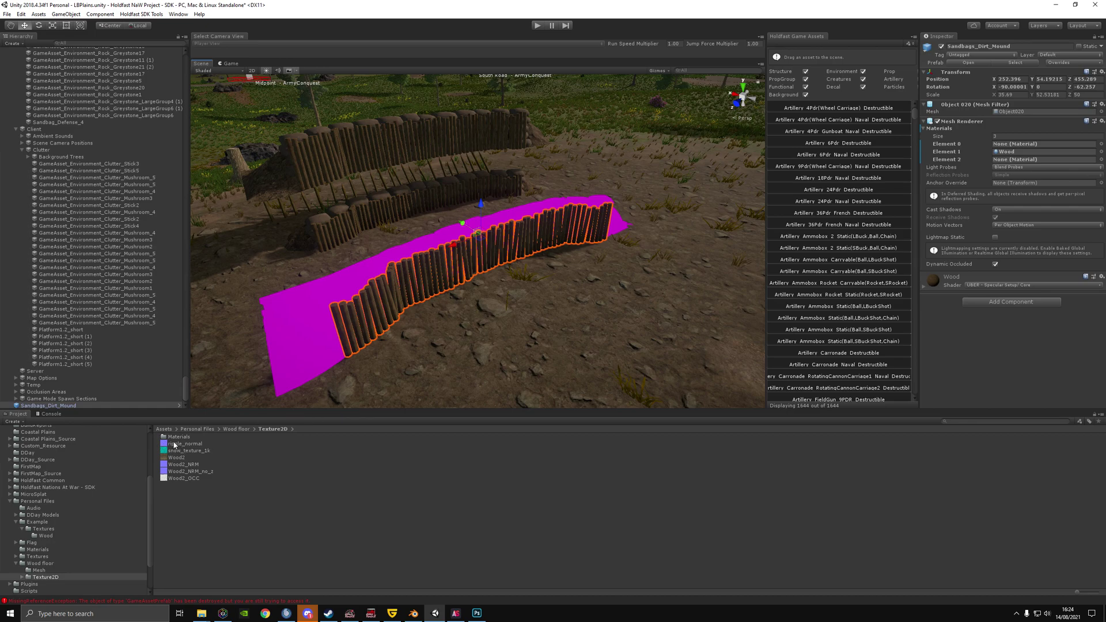
{"action": "left_click", "coordinate": [41, 515]}
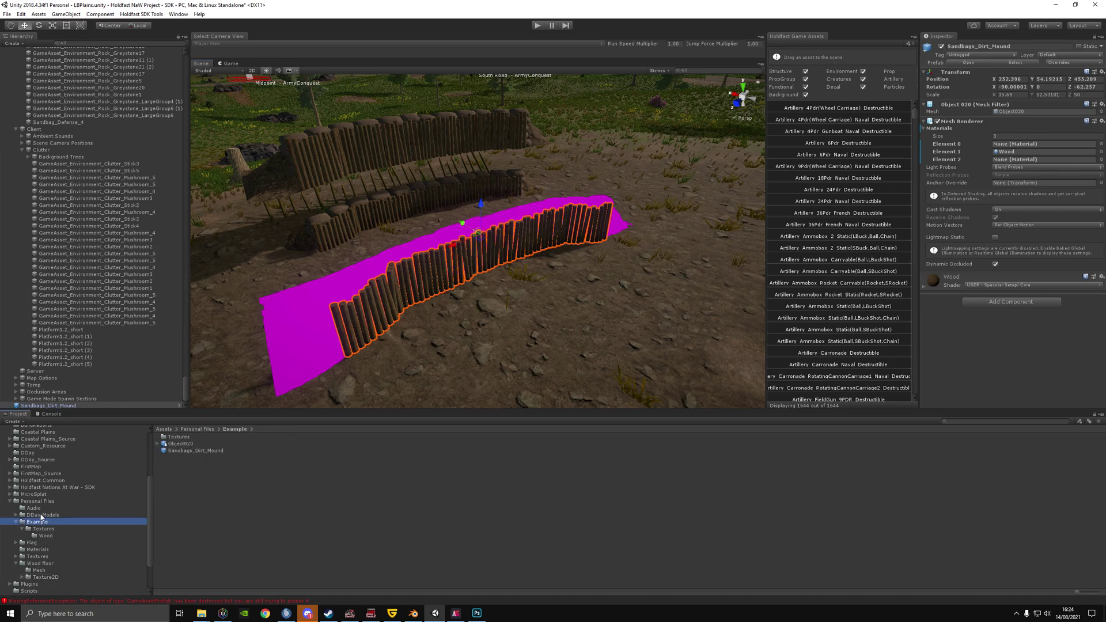
{"action": "left_click", "coordinate": [37, 522]}
{"action": "double_click", "coordinate": [175, 437]}
{"action": "double_click", "coordinate": [175, 438]}
{"action": "left_click", "coordinate": [175, 436]}
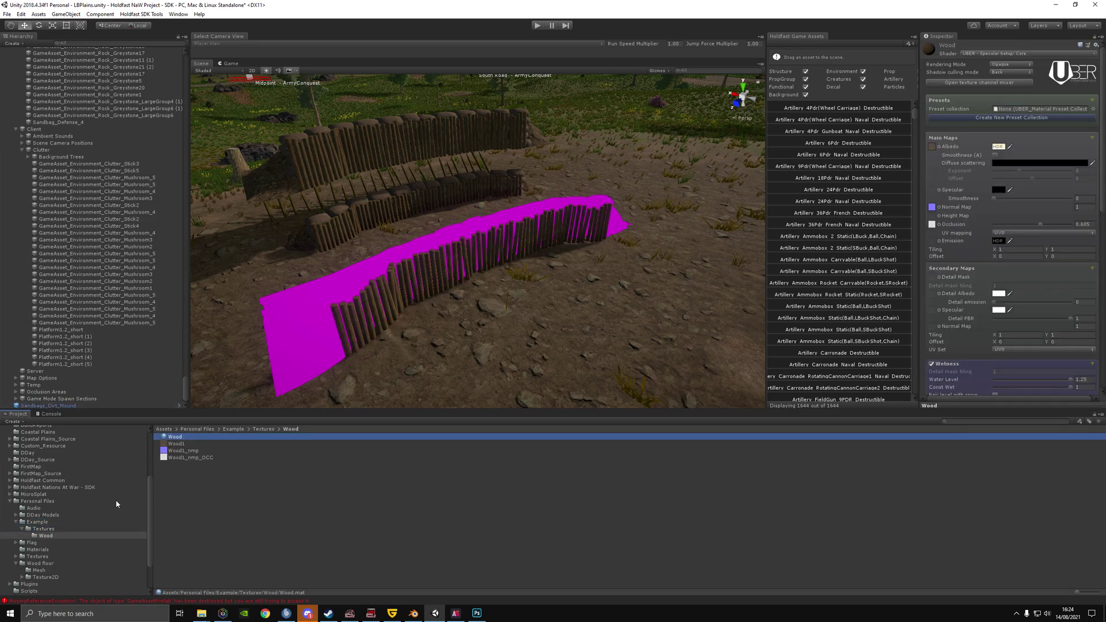
{"action": "left_click", "coordinate": [38, 557]}
{"action": "left_click", "coordinate": [38, 570]}
{"action": "left_click", "coordinate": [41, 576]}
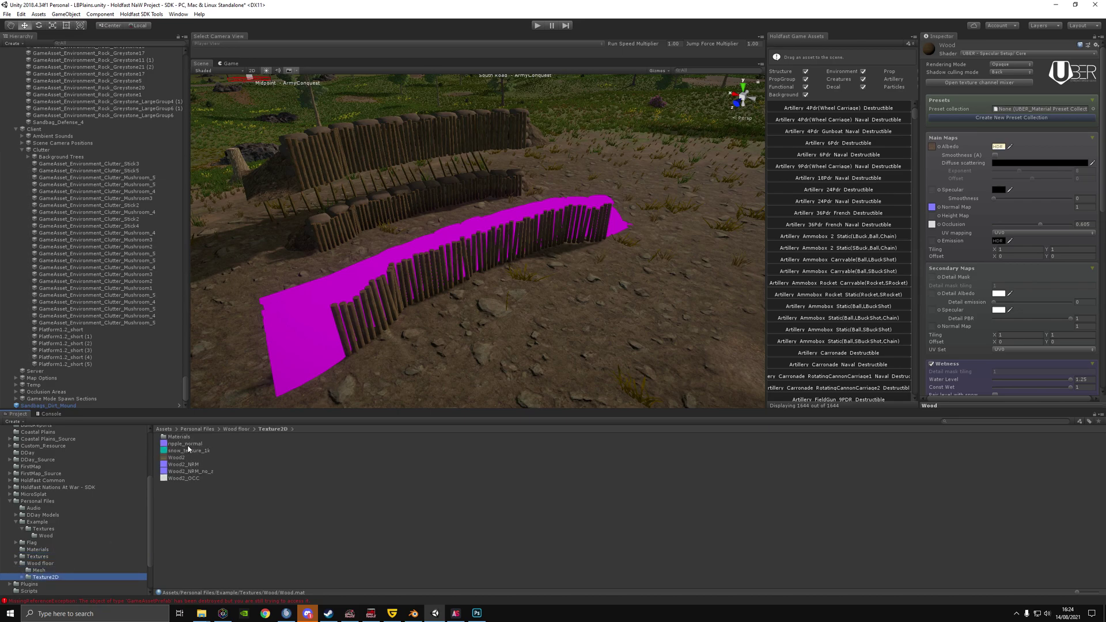
{"action": "scroll", "coordinate": [991, 311], "scroll_direction": "down", "scroll_amount": 7}
{"action": "left_click_drag", "start_coordinate": [178, 446], "coordinate": [932, 267]}
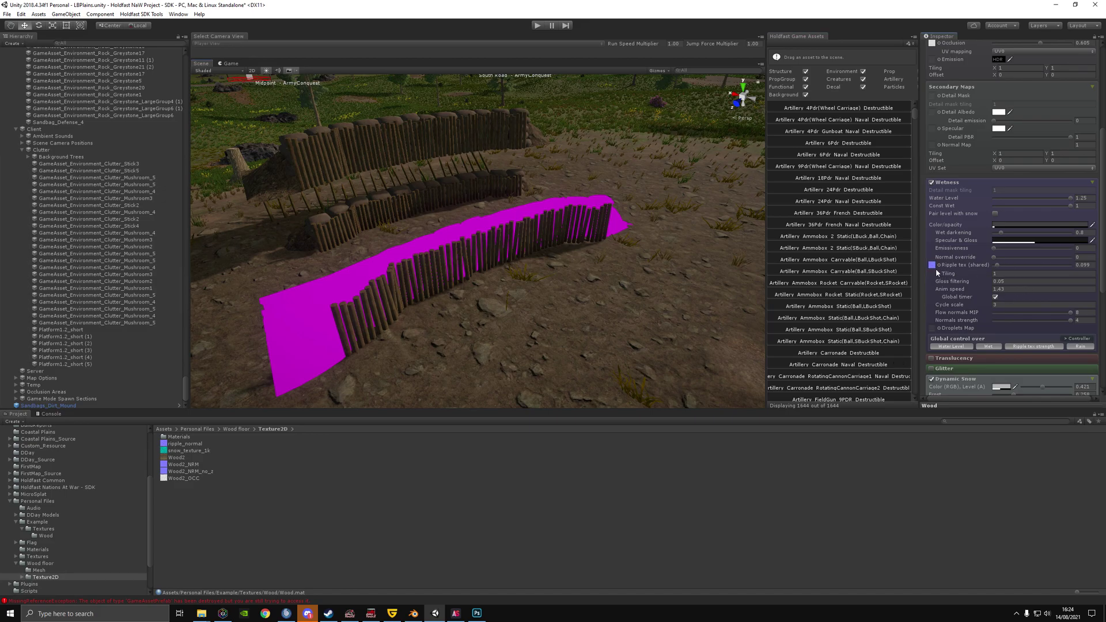
Inspect the Dynamic Snow bumps and micro surface textures, closing the textures open in Photoshop.
{"action": "scroll", "coordinate": [1021, 326], "scroll_direction": "down", "scroll_amount": 7}
{"action": "double_click", "coordinate": [933, 270]}
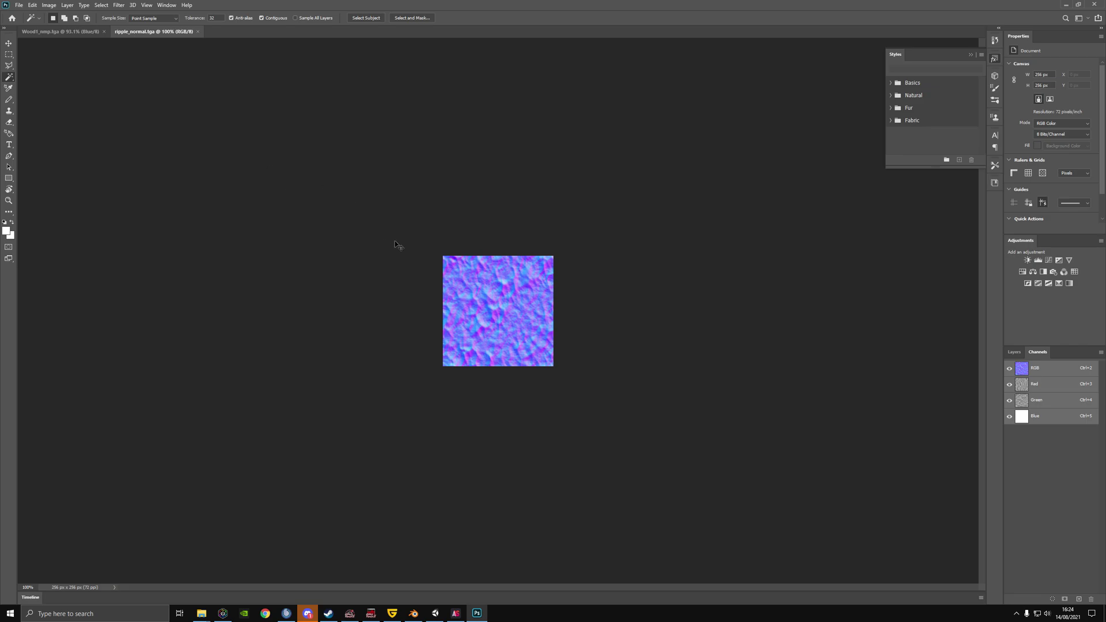
{"action": "key", "text": "ctrl+w"}
{"action": "key", "text": "ctrl+w"}
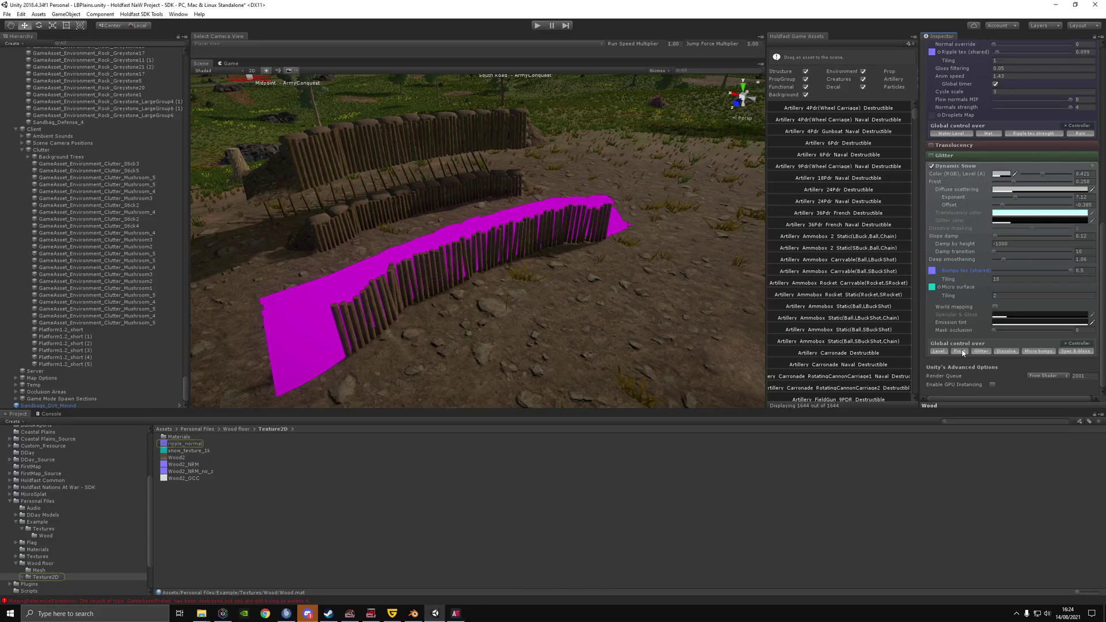
{"action": "left_click", "coordinate": [933, 272], "text": "ctrl"}
{"action": "double_click", "coordinate": [933, 289]}
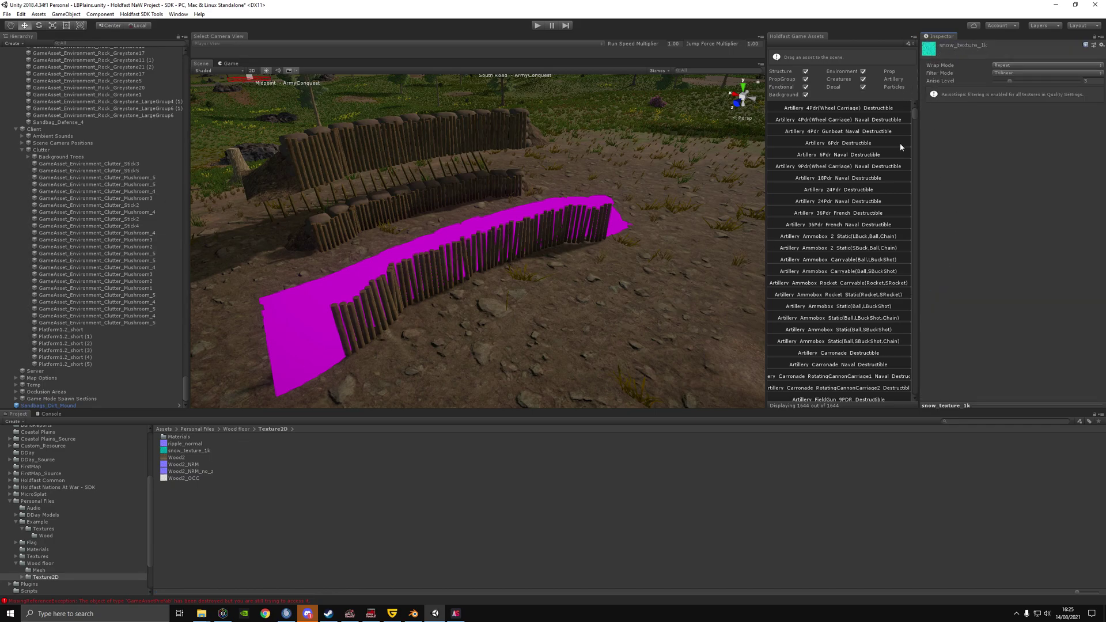
{"action": "left_click_drag", "start_coordinate": [923, 89], "coordinate": [936, 89]}
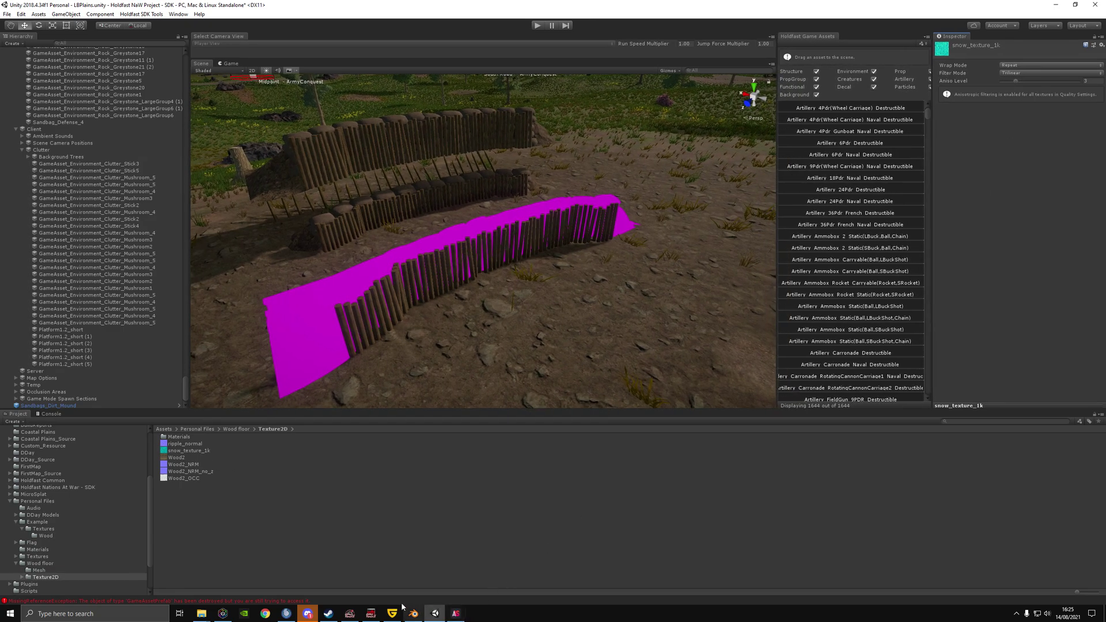
Assign snow_texture_1k as the Wood material's Dynamic Snow micro surface and review the material on the mound.
{"action": "left_click", "coordinate": [195, 452]}
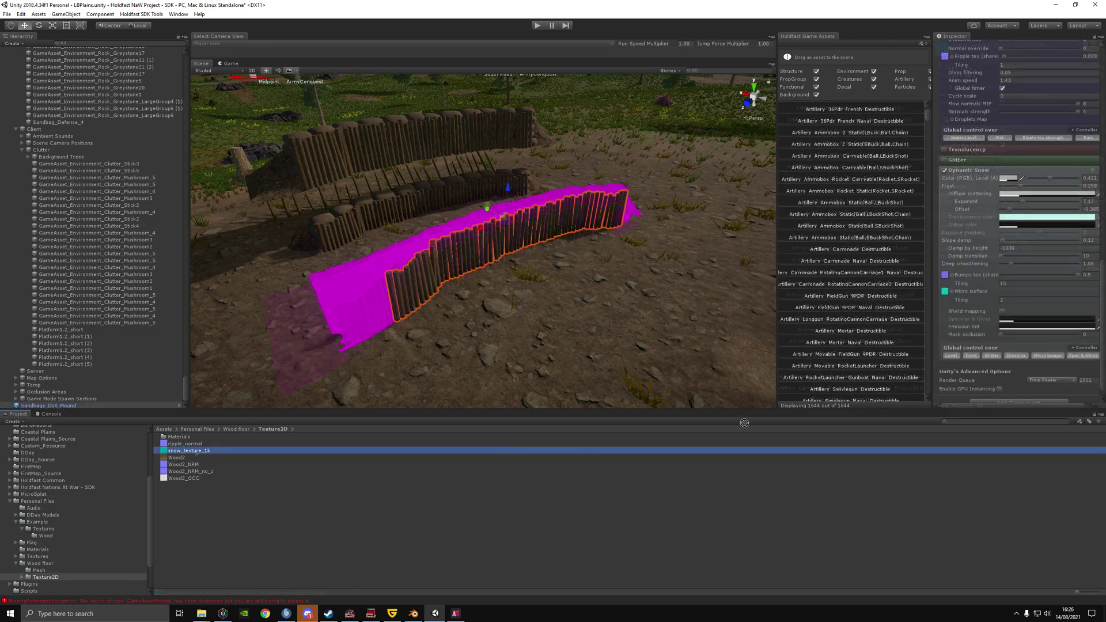
{"action": "left_click_drag", "start_coordinate": [195, 451], "coordinate": [950, 296]}
{"action": "scroll", "coordinate": [1017, 275], "scroll_direction": "up", "scroll_amount": 4}
{"action": "scroll", "coordinate": [1017, 271], "scroll_direction": "up", "scroll_amount": 10}
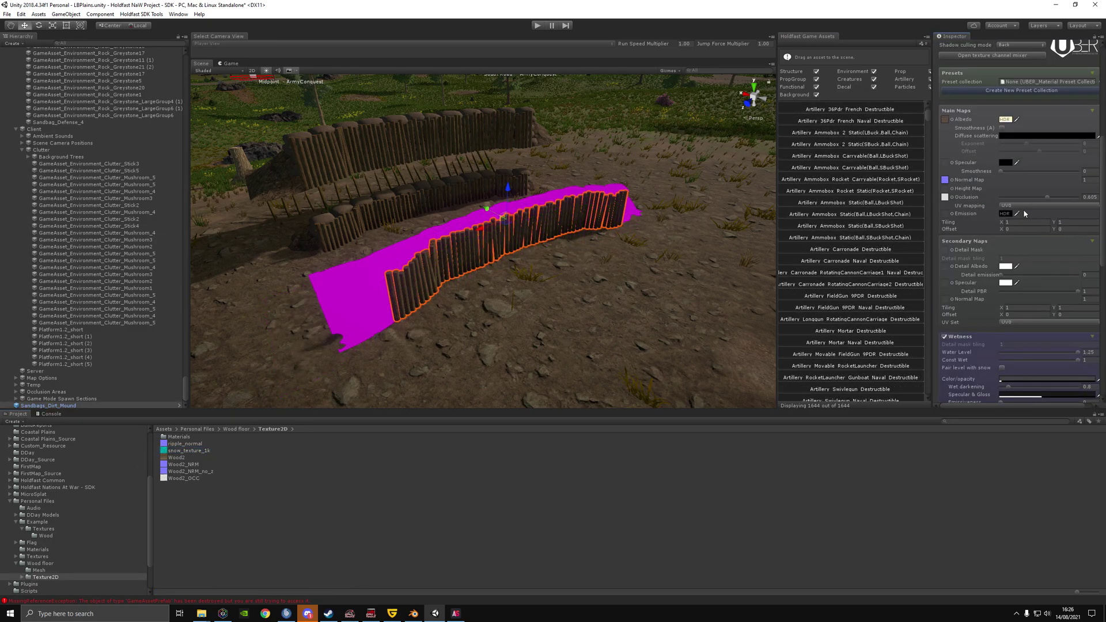
{"action": "scroll", "coordinate": [1028, 235], "scroll_direction": "down", "scroll_amount": 3}
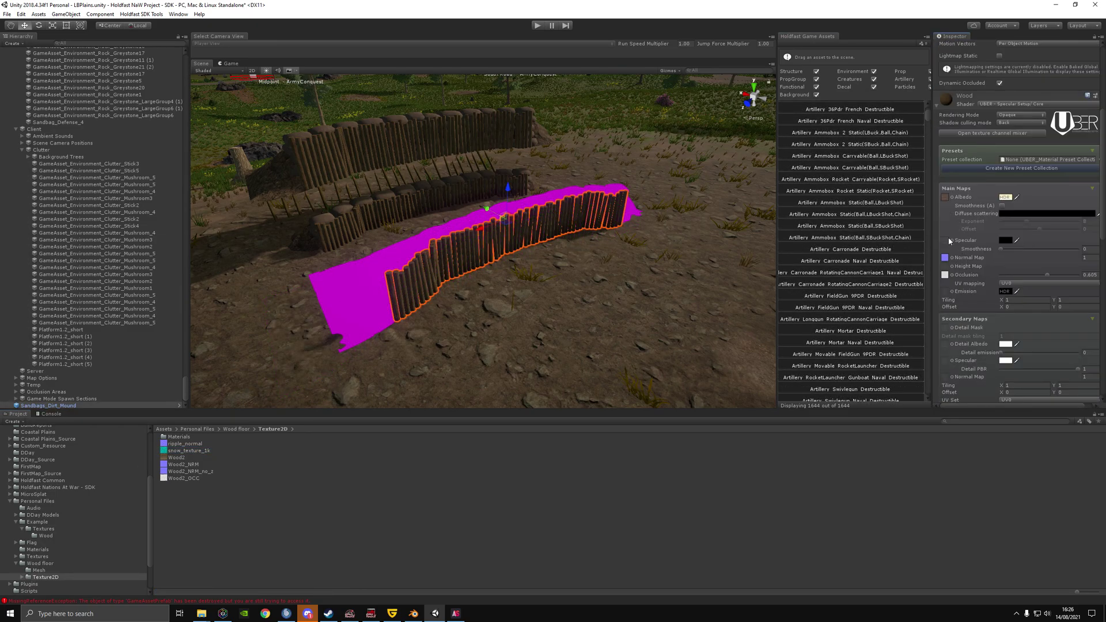
{"action": "key", "text": "w"}
{"action": "mouse_move", "coordinate": [537, 321]}
{"action": "right_mouse_down"}
{"action": "mouse_move", "coordinate": [548, 316]}
{"action": "mouse_move", "coordinate": [465, 335]}
{"action": "mouse_move", "coordinate": [587, 319]}
{"action": "mouse_move", "coordinate": [551, 327]}
{"action": "right_mouse_up"}
{"action": "key", "text": "s"}
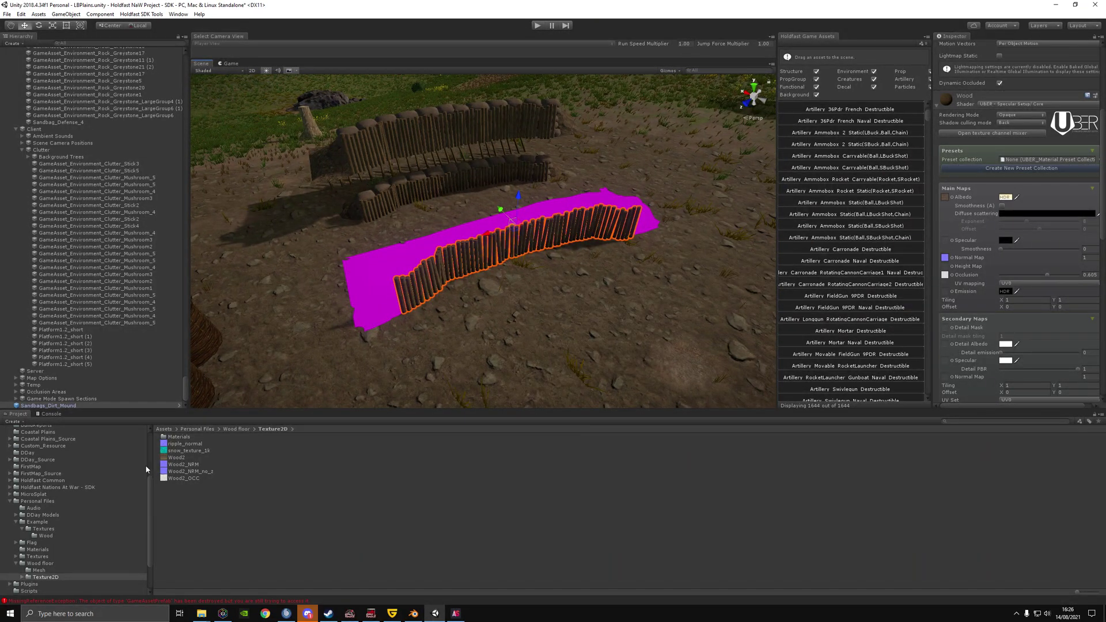
Open Sandbag_Defense_4's ClothSack material and preview its albedo texture.
{"action": "left_click", "coordinate": [39, 563]}
{"action": "left_click", "coordinate": [17, 563]}
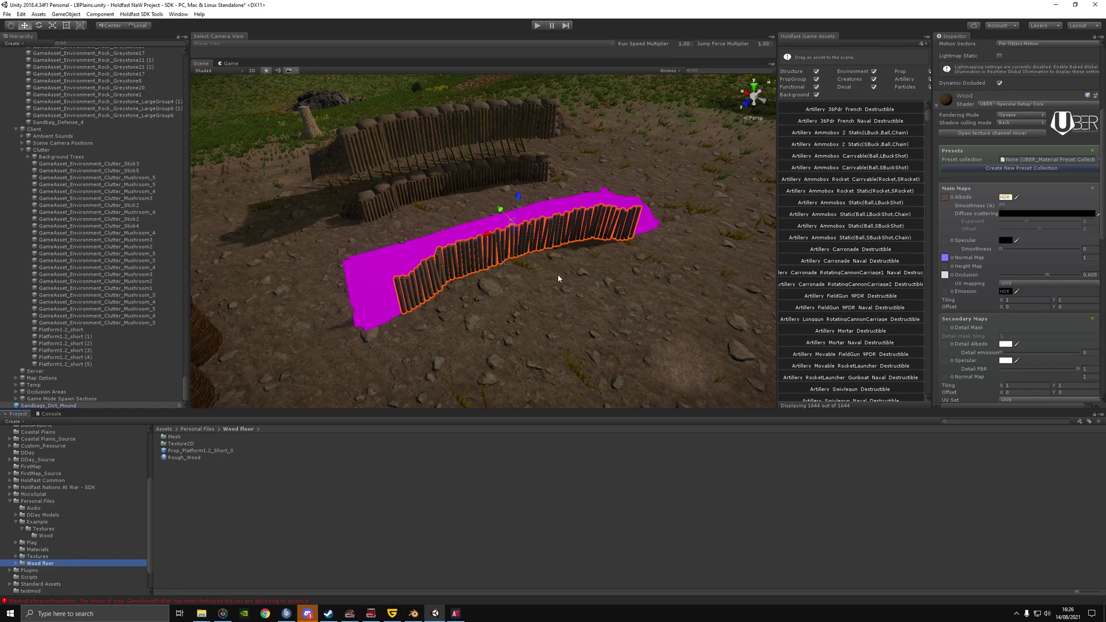
{"action": "left_click", "coordinate": [457, 155]}
{"action": "scroll", "coordinate": [1033, 227], "scroll_direction": "up", "scroll_amount": 5}
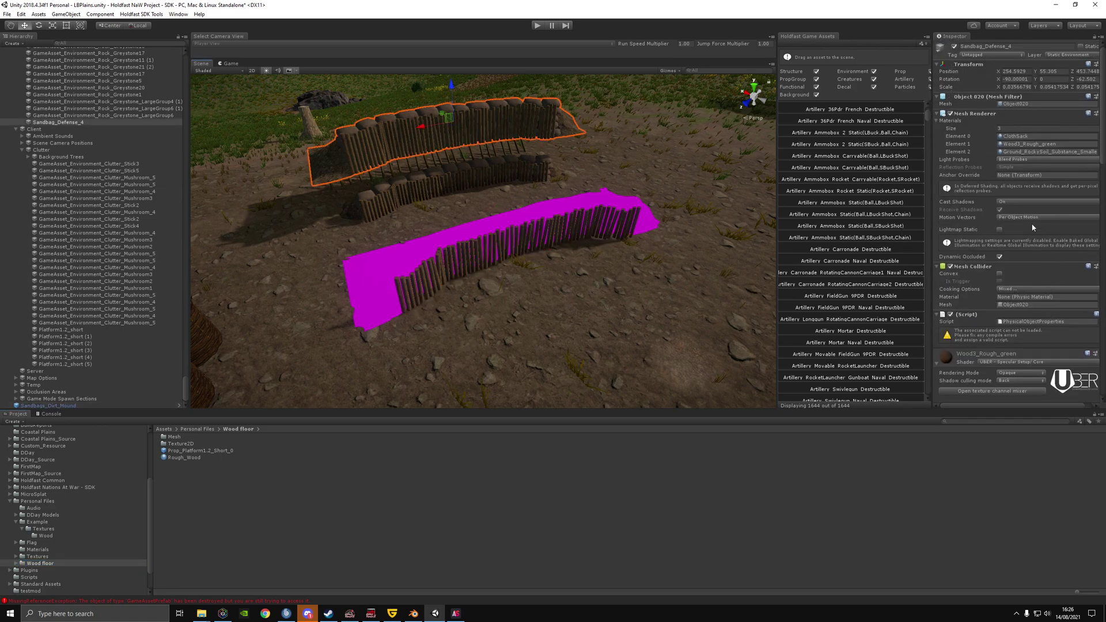
{"action": "double_click", "coordinate": [1014, 137]}
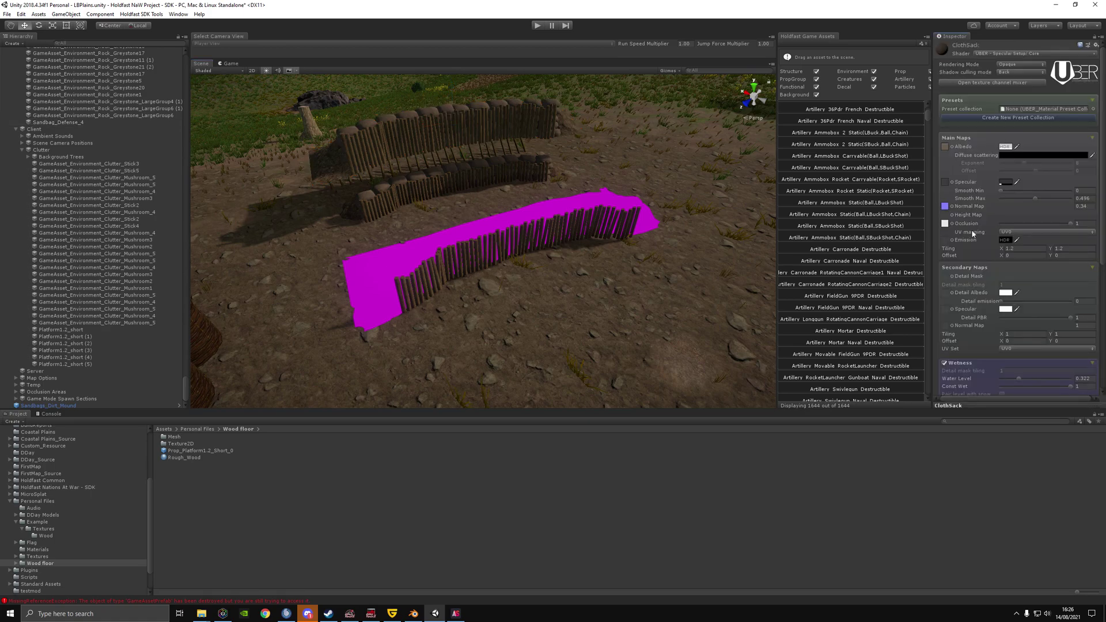
{"action": "left_click", "coordinate": [945, 147], "text": "ctrl"}
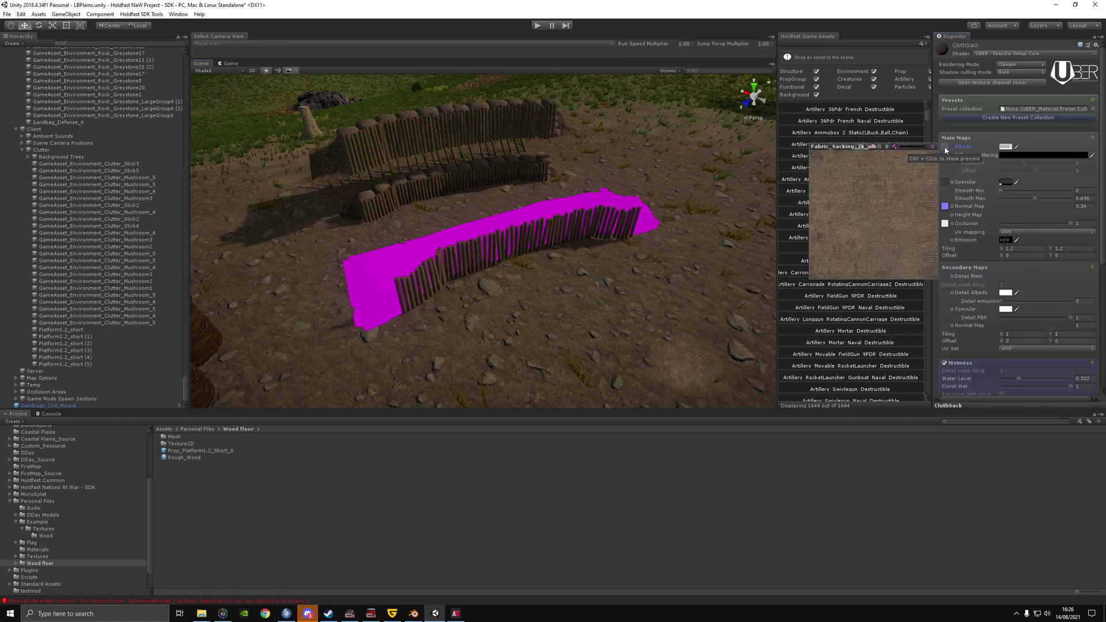
Switch to AssetStudio and search the asset list for fabric_s.
{"action": "left_click", "coordinate": [456, 613]}
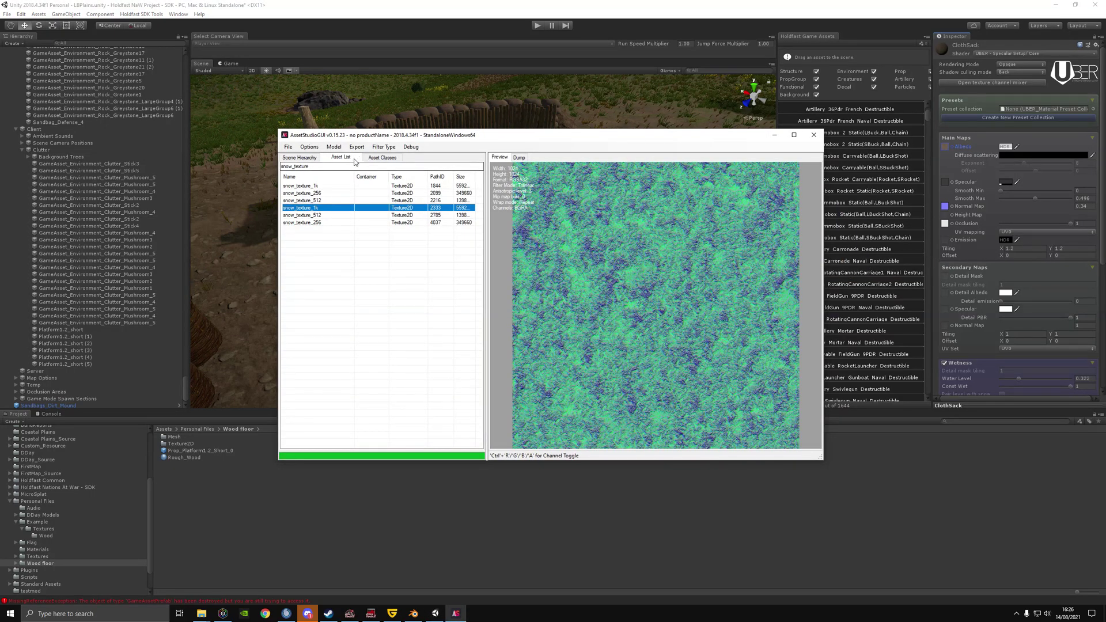
{"action": "left_click_drag", "start_coordinate": [394, 141], "coordinate": [215, 146]}
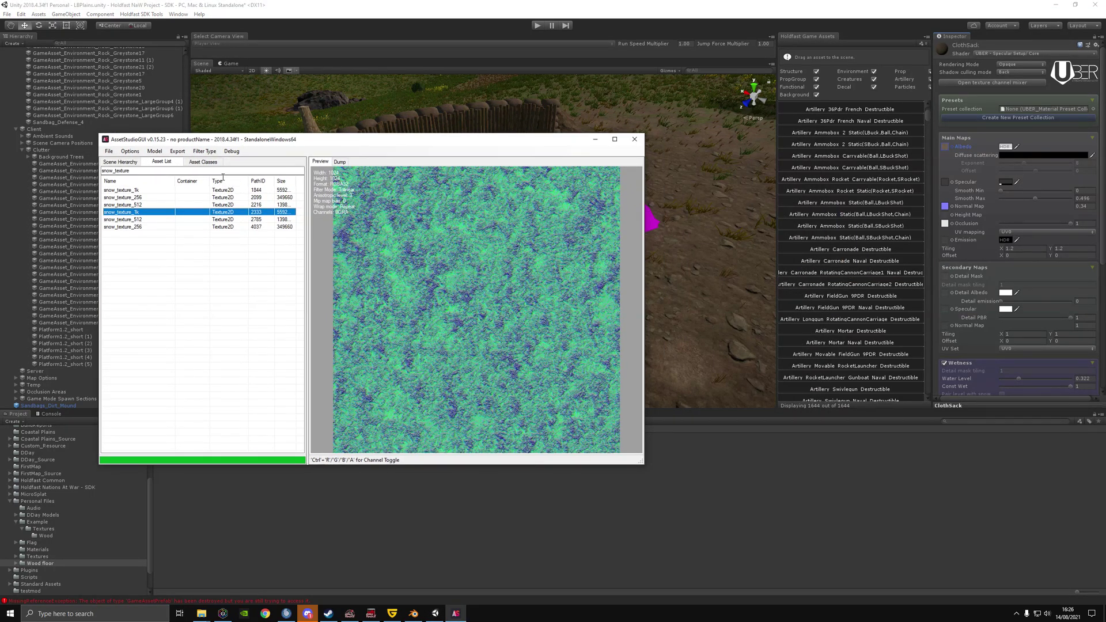
{"action": "left_click", "coordinate": [244, 173]}
{"action": "key", "text": "ctrl+a"}
{"action": "type", "text": "fa"}
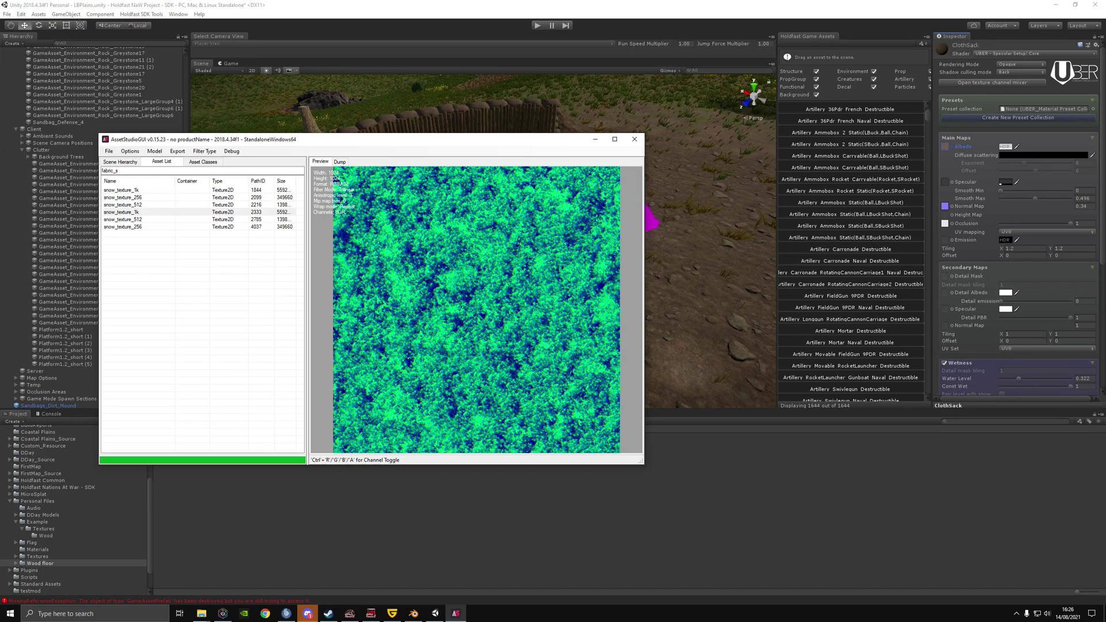
Inspect the ClothSack material's albedo and normal map textures in Unity, and reselect Sandbag_Defense_4.
{"action": "left_click", "coordinate": [946, 146]}
{"action": "mouse_move", "coordinate": [942, 144]}
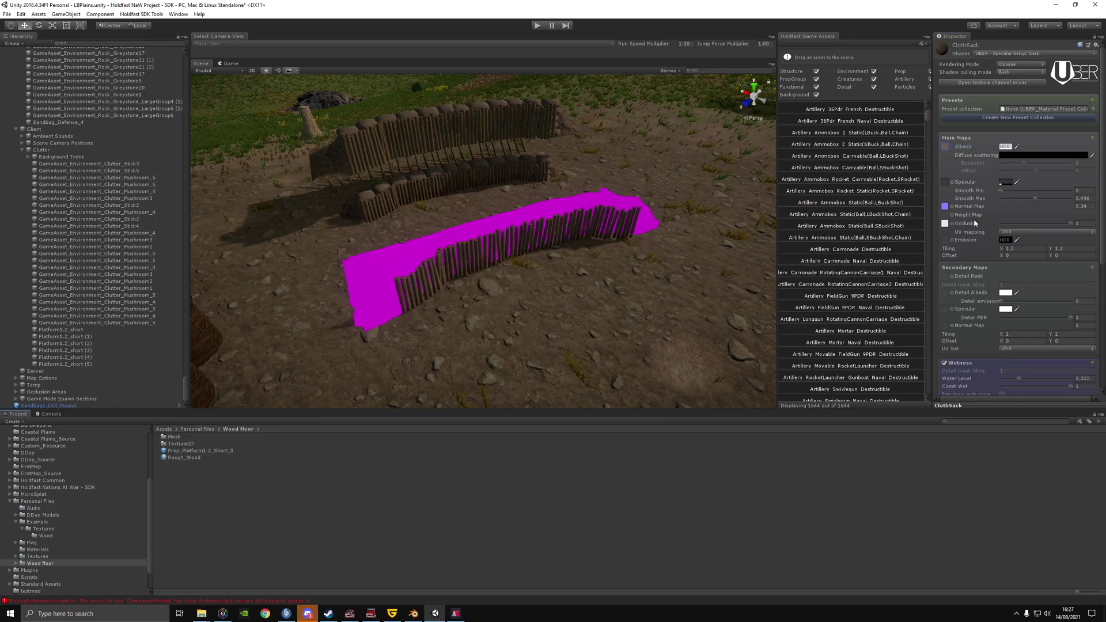
{"action": "mouse_move", "coordinate": [947, 206]}
{"action": "double_click", "coordinate": [945, 207]}
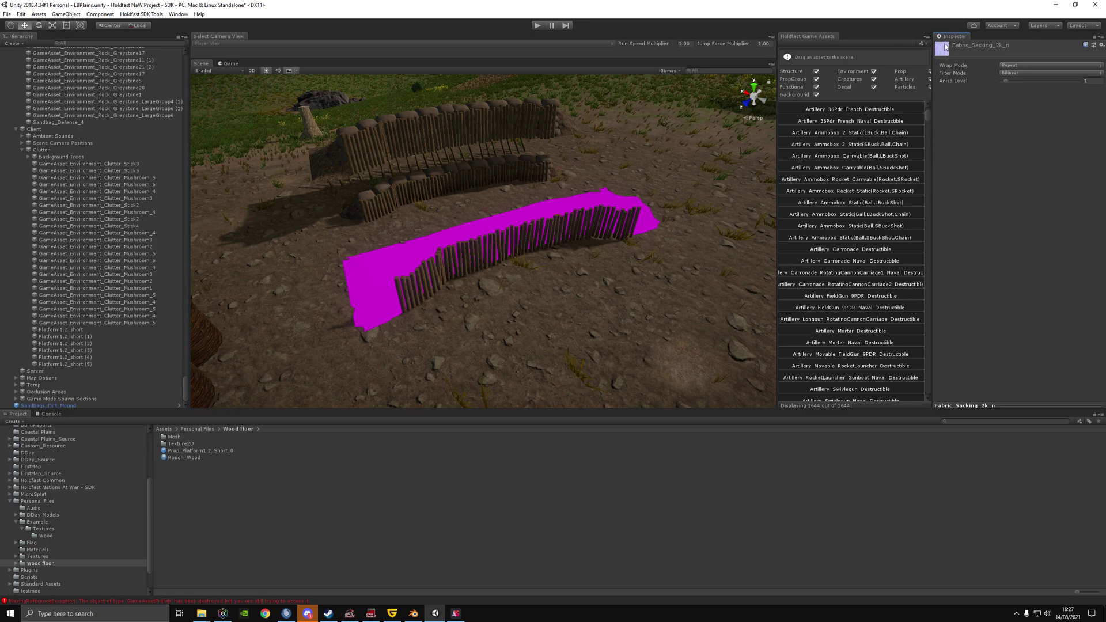
{"action": "left_click", "coordinate": [548, 214]}
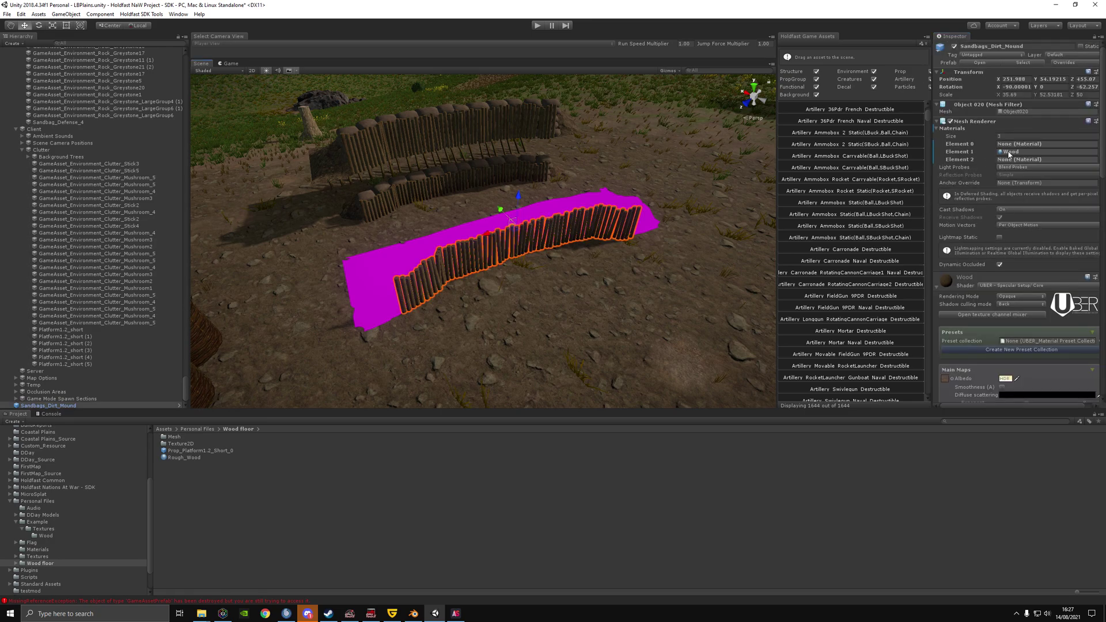
{"action": "left_click", "coordinate": [510, 143]}
{"action": "scroll", "coordinate": [1015, 305], "scroll_direction": "down", "scroll_amount": 10}
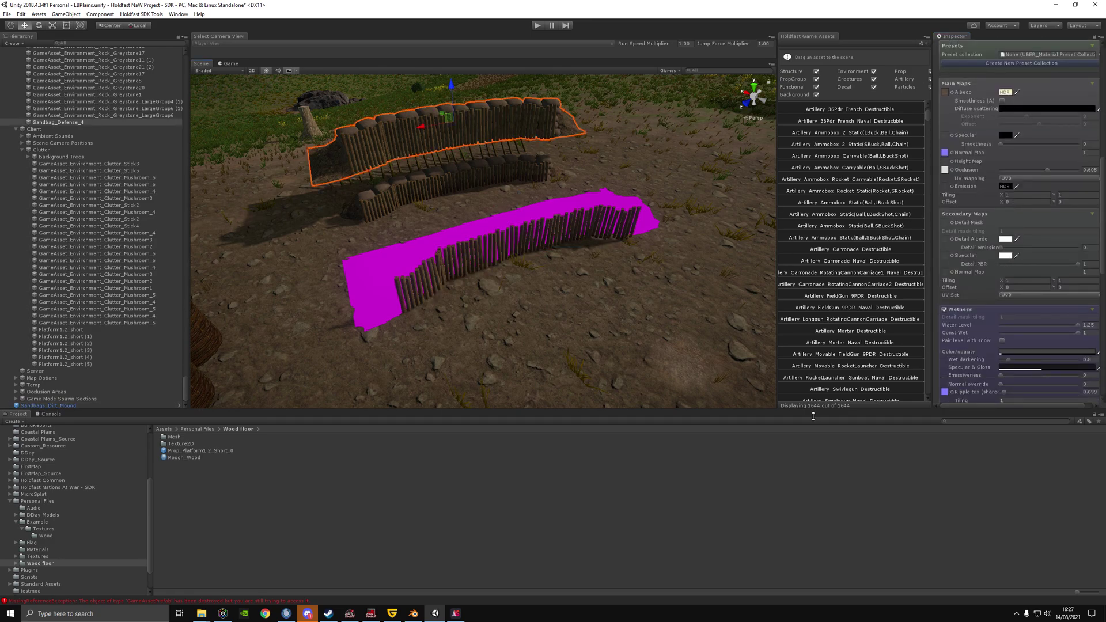
Look through the first three assets listed in AssetStudio.
{"action": "left_click", "coordinate": [456, 613]}
{"action": "left_click", "coordinate": [148, 190]}
{"action": "left_click", "coordinate": [153, 198]}
{"action": "left_click", "coordinate": [155, 205]}
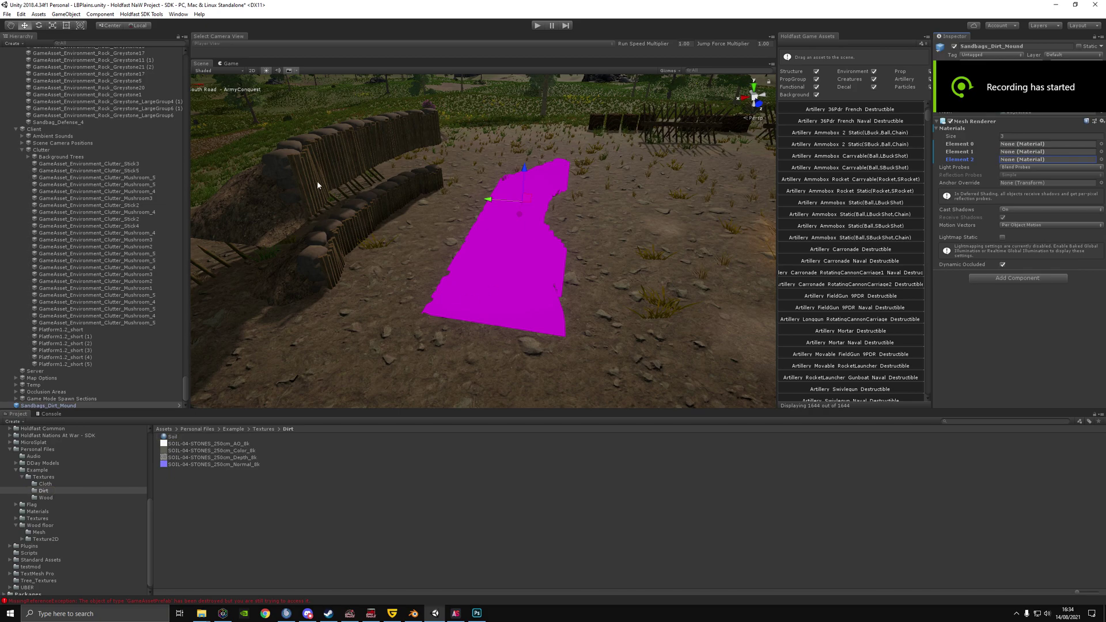
Review the ground soil material on Sandbag_Defense_4 and the settings of the Soil material in the Dirt folder.
{"action": "left_click", "coordinate": [317, 185]}
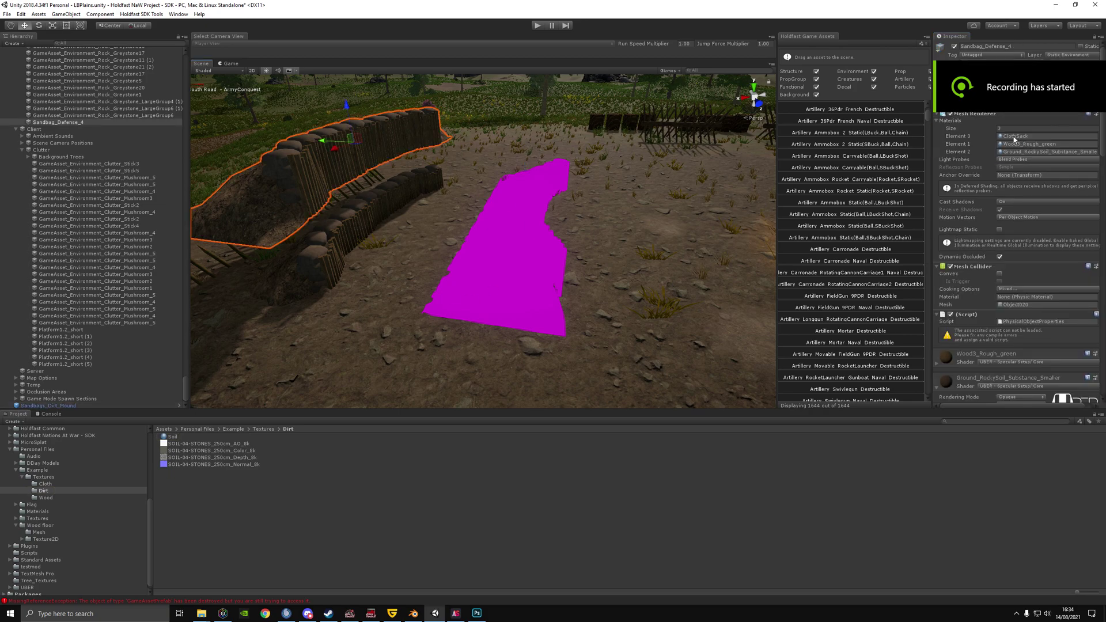
{"action": "scroll", "coordinate": [987, 282], "scroll_direction": "down", "scroll_amount": 5}
{"action": "right_click", "coordinate": [971, 250]}
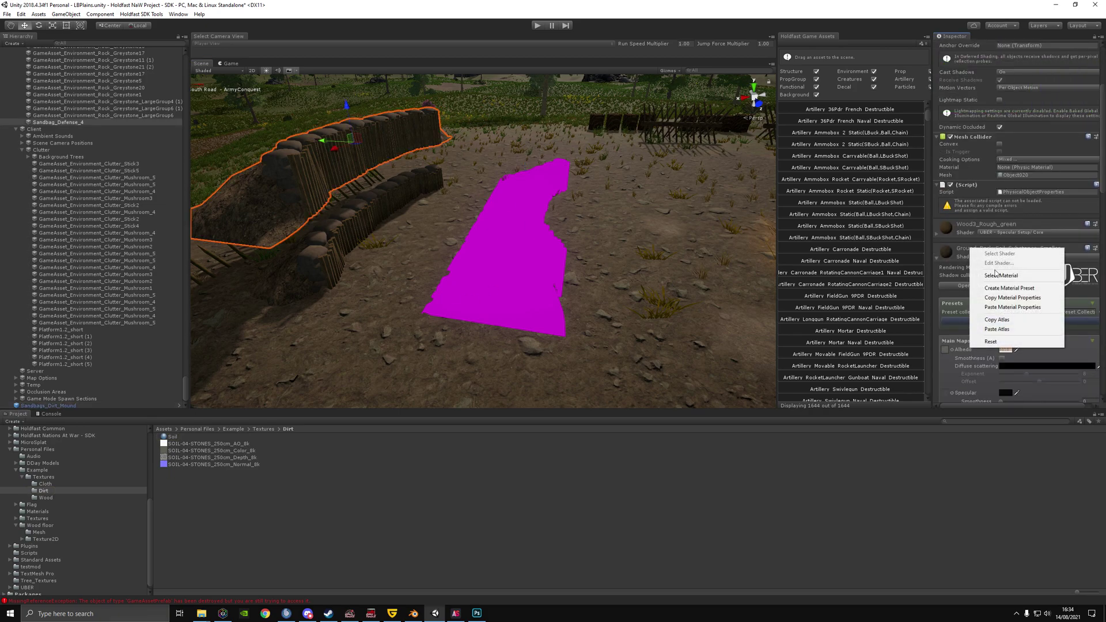
{"action": "left_click", "coordinate": [481, 246]}
{"action": "left_click", "coordinate": [172, 437]}
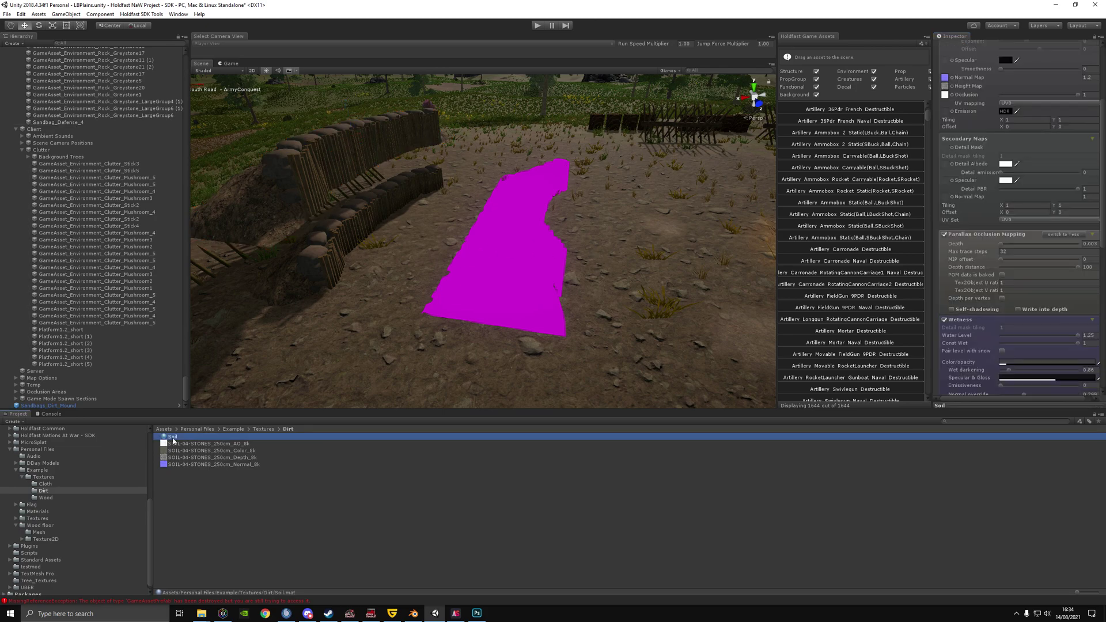
{"action": "scroll", "coordinate": [996, 339], "scroll_direction": "up", "scroll_amount": 4}
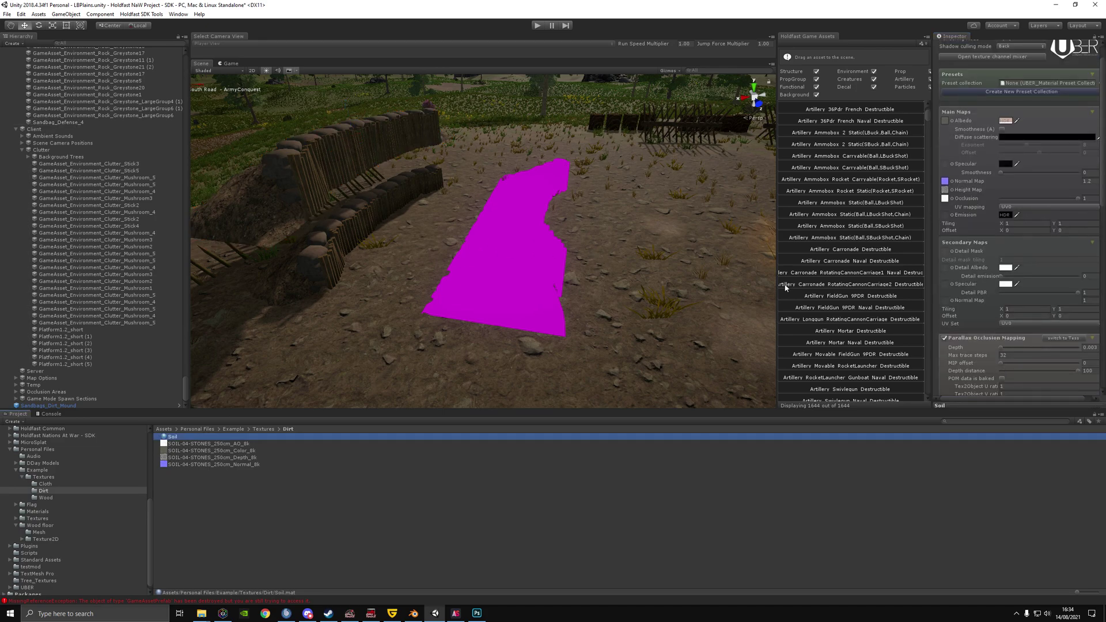
Apply the Soil, Wood and Fabric_Sacking materials to the matching dirt, stake and sandbag parts of Sandbags_Dirt_Mound.
{"action": "left_click_drag", "start_coordinate": [175, 438], "coordinate": [499, 266]}
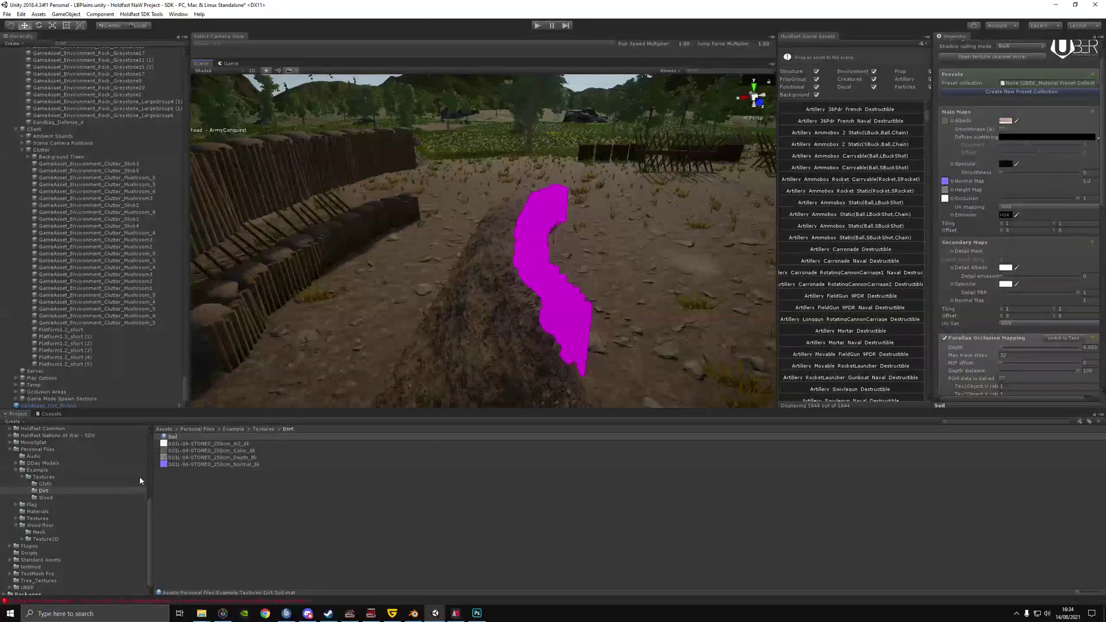
{"action": "left_click", "coordinate": [40, 498]}
{"action": "left_click_drag", "start_coordinate": [174, 437], "coordinate": [588, 311]}
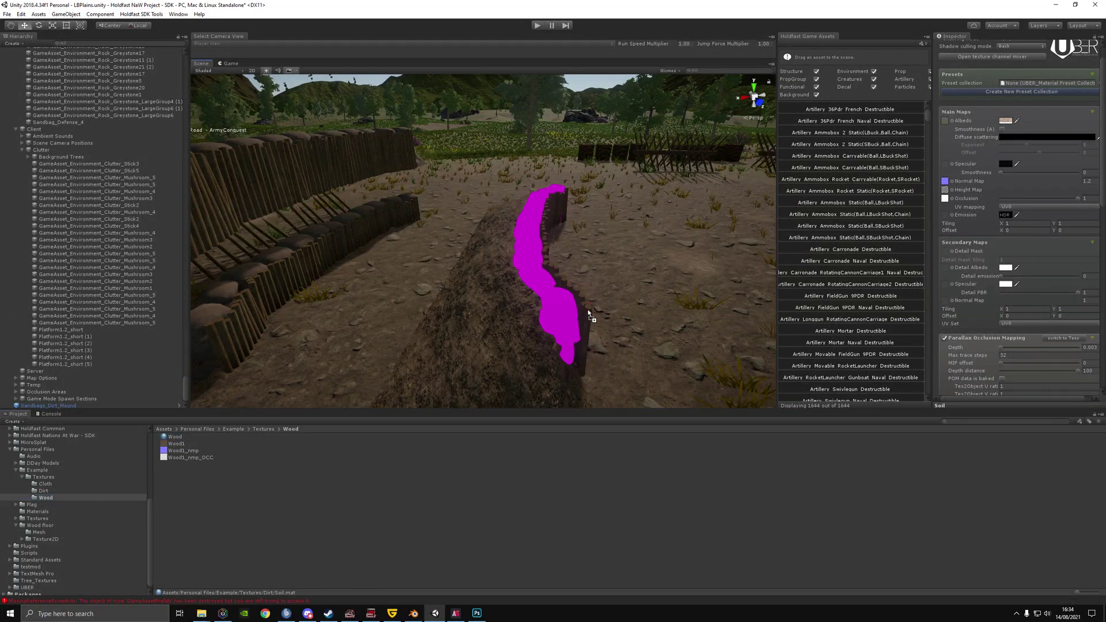
{"action": "left_click", "coordinate": [45, 492]}
{"action": "left_click", "coordinate": [77, 483]}
{"action": "left_click_drag", "start_coordinate": [177, 438], "coordinate": [558, 298]}
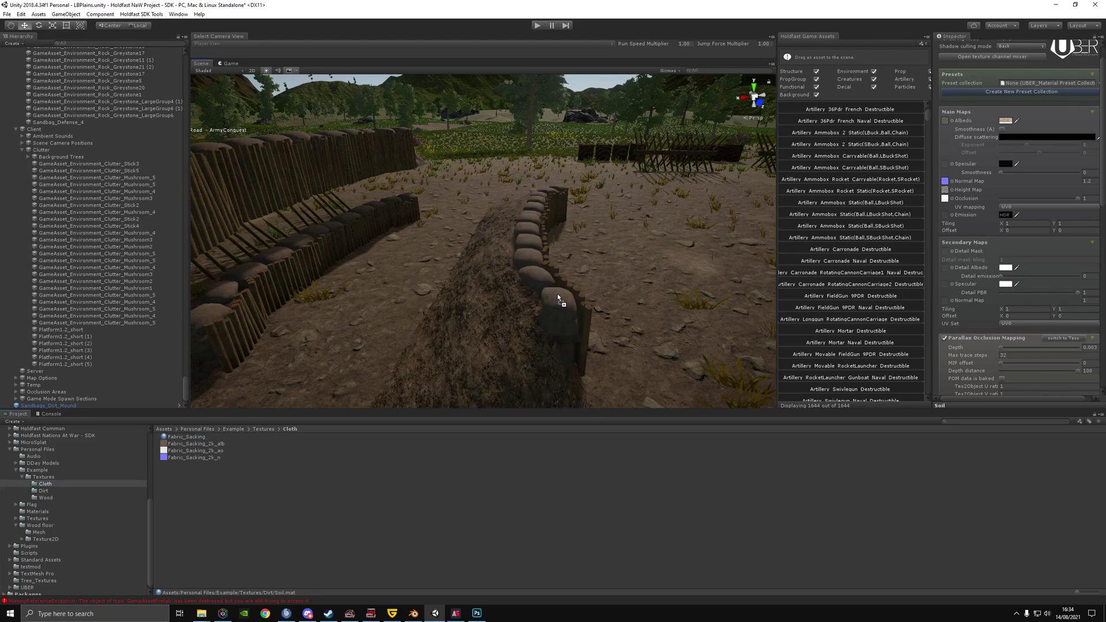
Raise the global Snow Level on the scene's UBER object to 1.
{"action": "left_click", "coordinate": [48, 491]}
{"action": "left_click", "coordinate": [46, 497]}
{"action": "right_click_drag", "start_coordinate": [570, 340], "coordinate": [645, 375]}
{"action": "scroll", "coordinate": [68, 272], "scroll_direction": "up", "scroll_amount": 3}
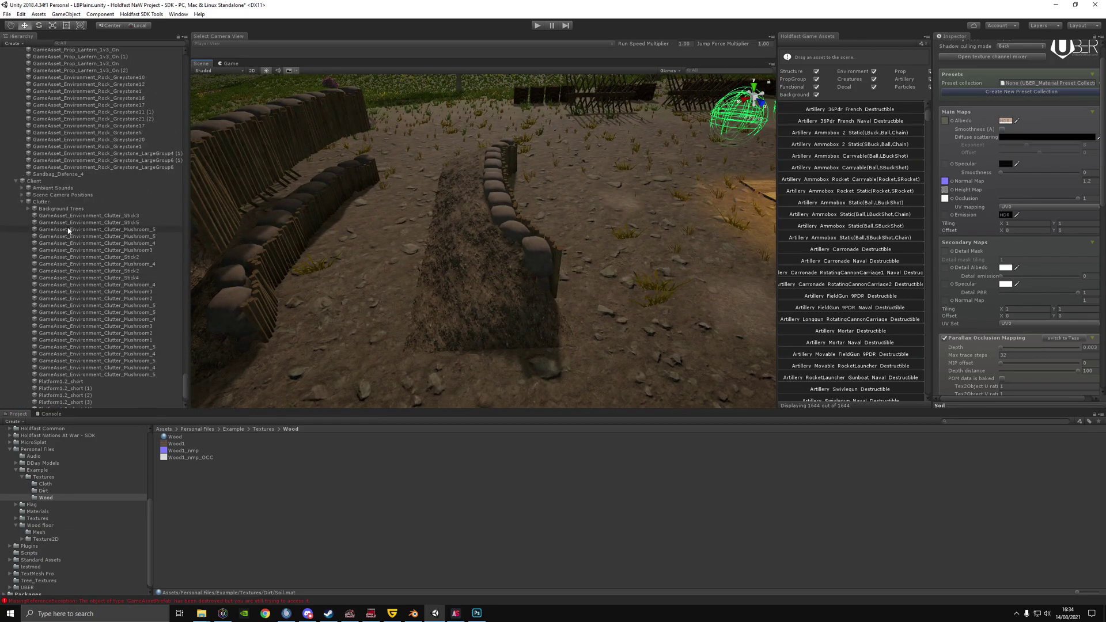
{"action": "left_click", "coordinate": [20, 201]}
{"action": "scroll", "coordinate": [74, 244], "scroll_direction": "up", "scroll_amount": 9}
{"action": "left_click_drag", "start_coordinate": [184, 370], "coordinate": [184, 84]}
{"action": "scroll", "coordinate": [119, 136], "scroll_direction": "up", "scroll_amount": 8}
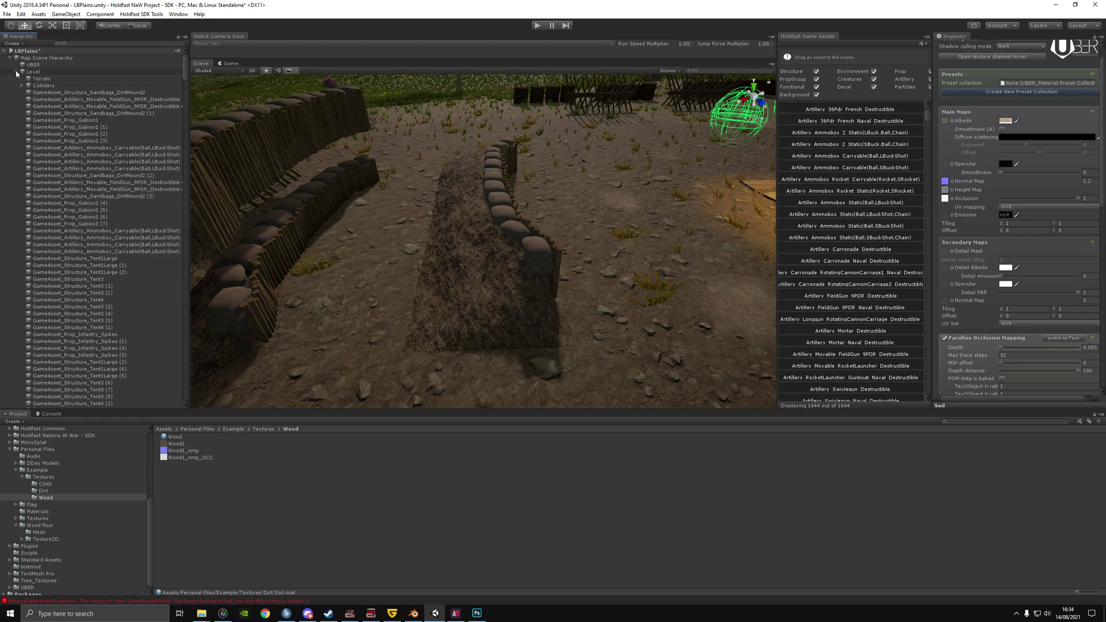
{"action": "left_click", "coordinate": [16, 71]}
{"action": "left_click", "coordinate": [29, 64]}
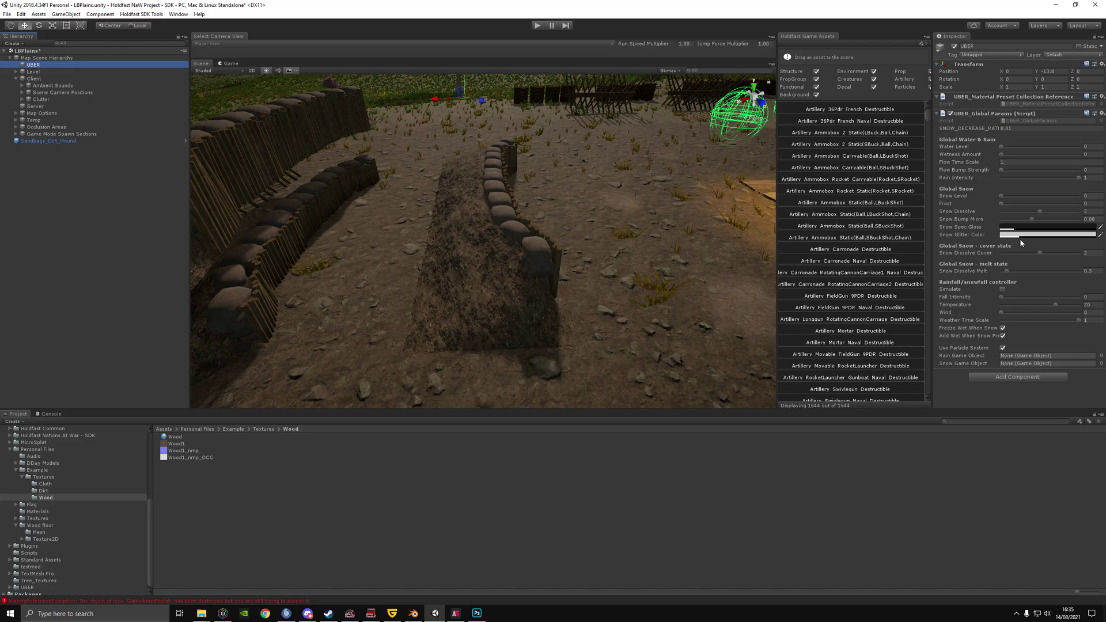
{"action": "left_click_drag", "start_coordinate": [1001, 196], "coordinate": [1104, 202]}
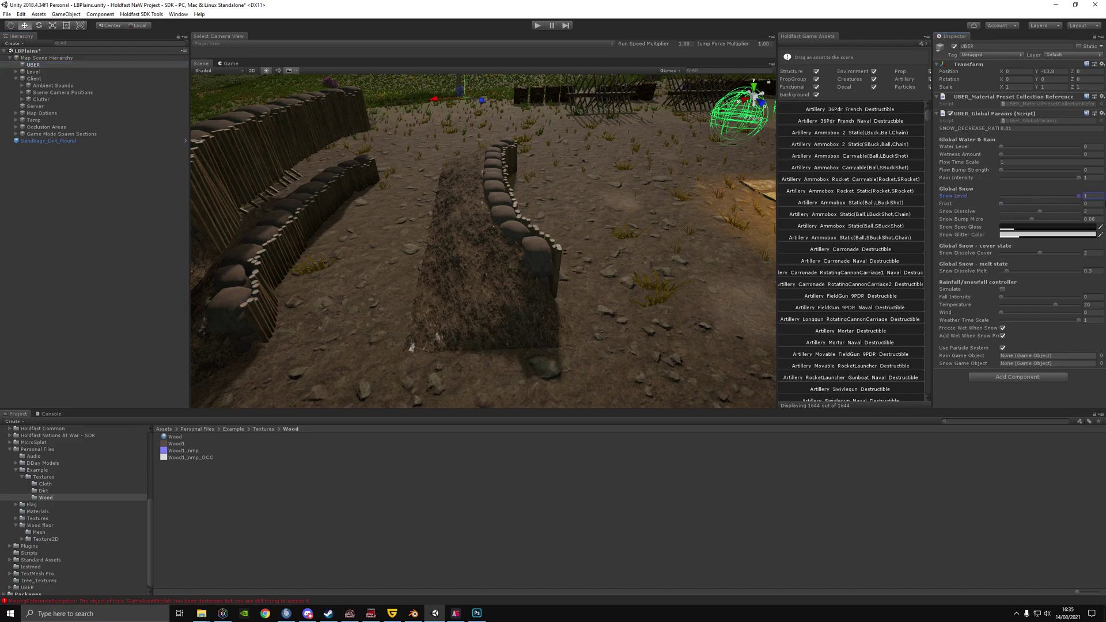
Compare the snow coverage on the new mound with the existing sandbag defenses, and return the global Snow Level to its minimum.
{"action": "right_click_drag", "start_coordinate": [584, 217], "coordinate": [426, 337]}
{"action": "left_click", "coordinate": [360, 338]}
{"action": "right_click_drag", "start_coordinate": [484, 307], "coordinate": [563, 346]}
{"action": "key", "text": "s"}
{"action": "key", "text": "w"}
{"action": "left_click", "coordinate": [617, 306]}
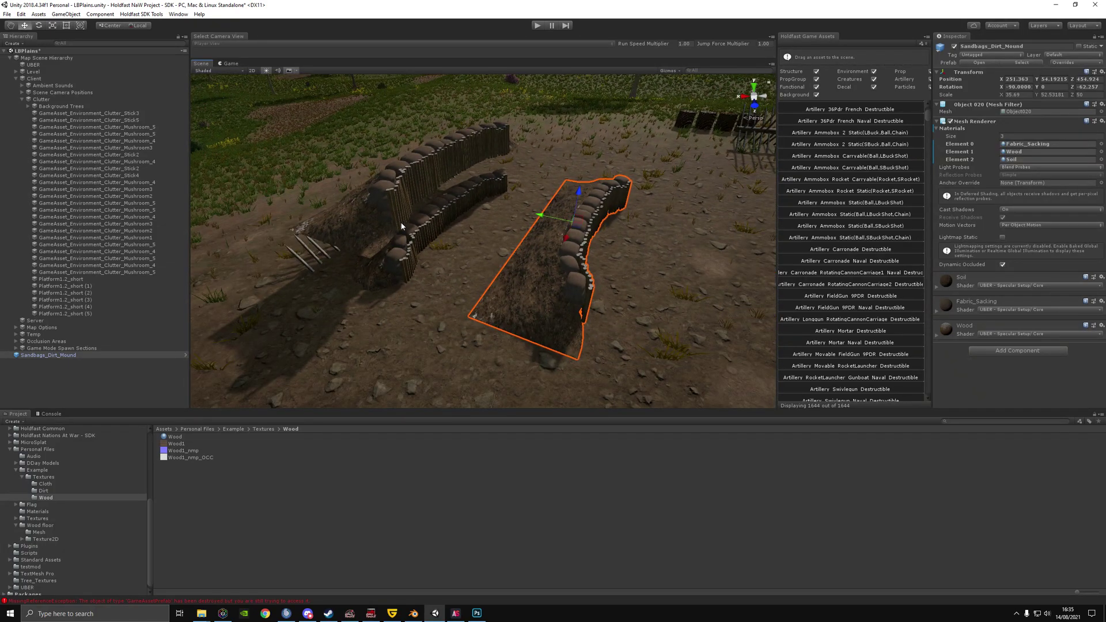
{"action": "left_click", "coordinate": [34, 66]}
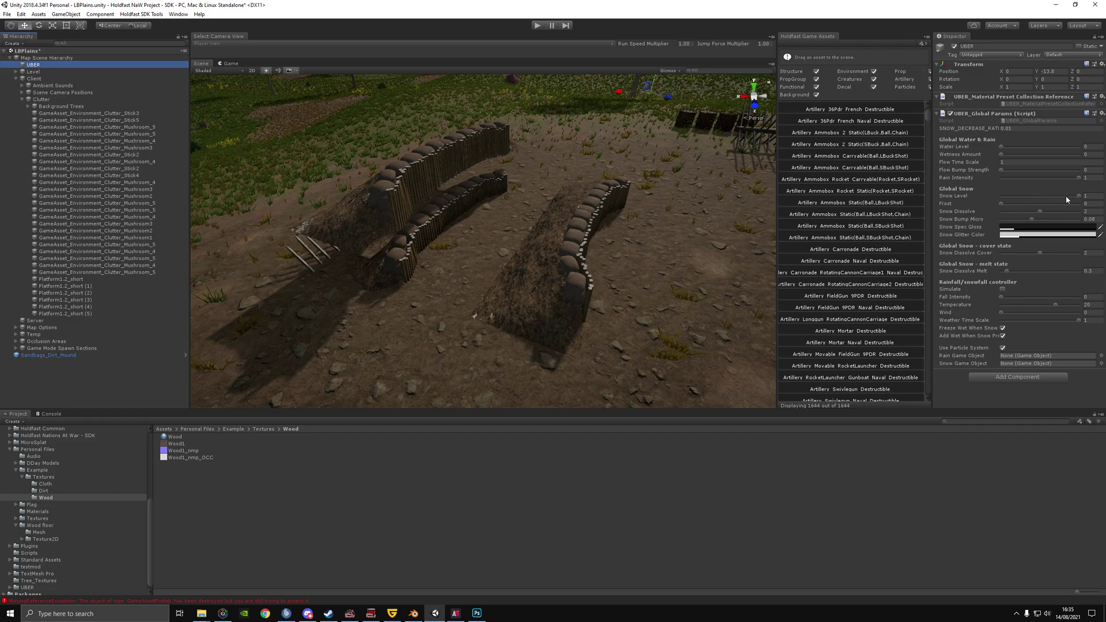
{"action": "left_click_drag", "start_coordinate": [1078, 195], "coordinate": [940, 215]}
Lower Sandbags_Dirt_Mound into the terrain to a Y position of 54.053.
{"action": "left_click", "coordinate": [557, 264]}
{"action": "right_click_drag", "start_coordinate": [557, 264], "coordinate": [718, 284]}
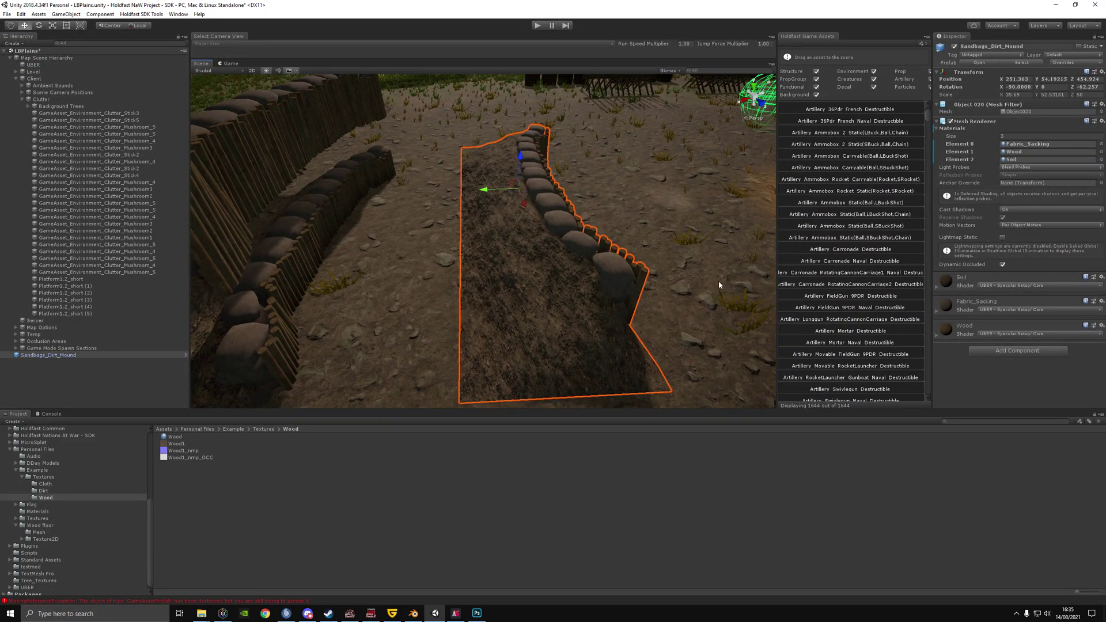
{"action": "right_click_drag", "start_coordinate": [583, 245], "coordinate": [547, 242]}
{"action": "left_click_drag", "start_coordinate": [489, 173], "coordinate": [485, 183]}
{"action": "right_click_drag", "start_coordinate": [645, 229], "coordinate": [579, 232]}
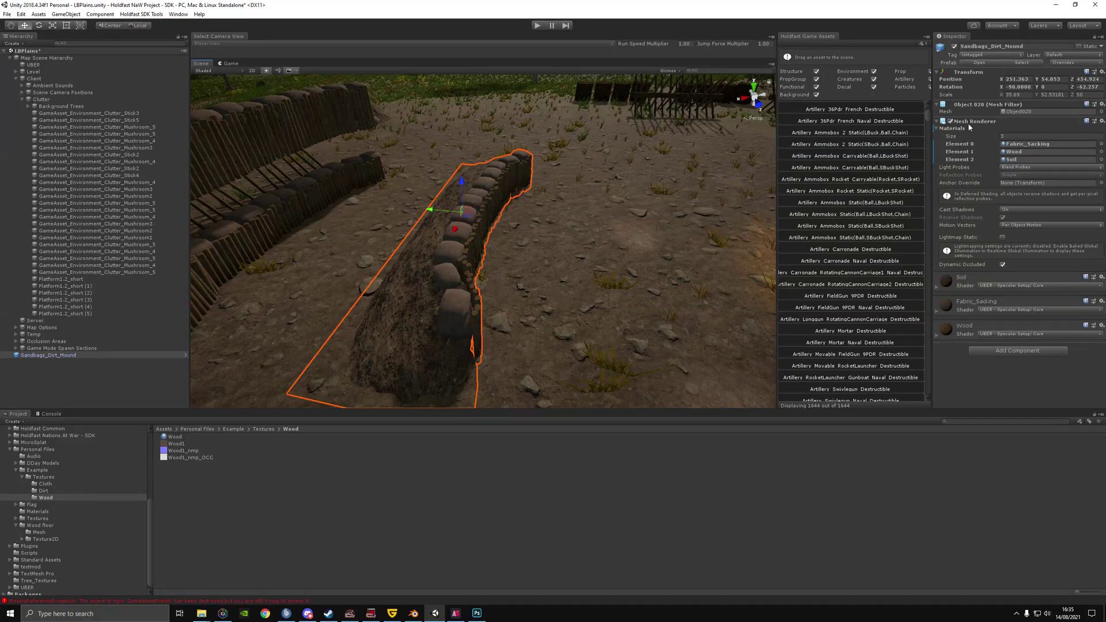
Add a Physical Object Properties Mod Overload component to Sandbags_Dirt_Mound and set its Damageable Material Type to Dirt.
{"action": "right_click_drag", "start_coordinate": [685, 226], "coordinate": [476, 234]}
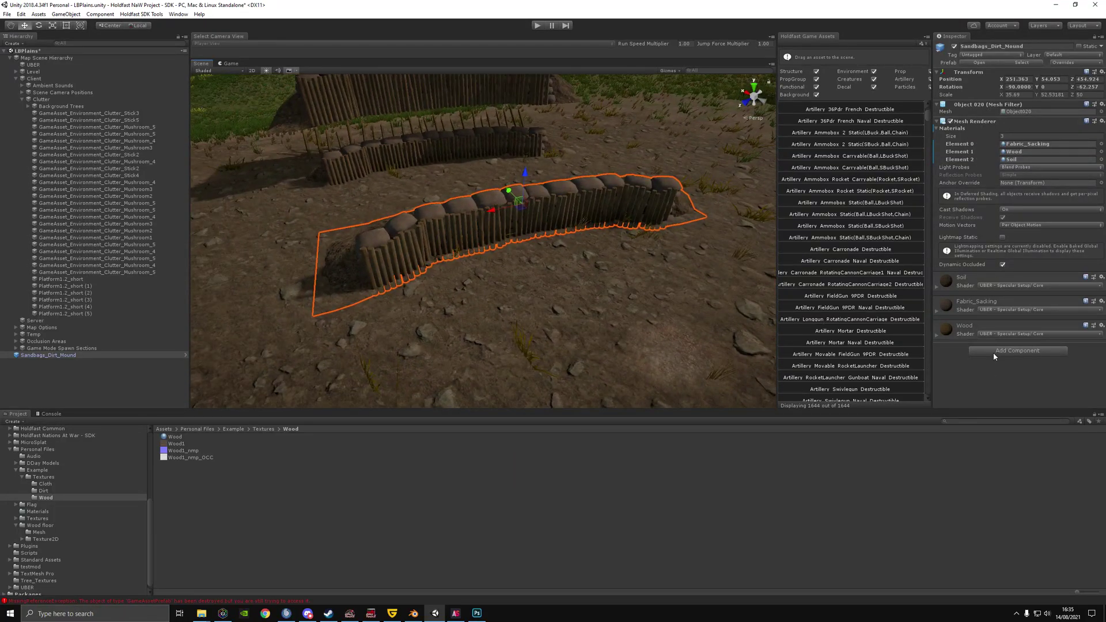
{"action": "left_click", "coordinate": [994, 353]}
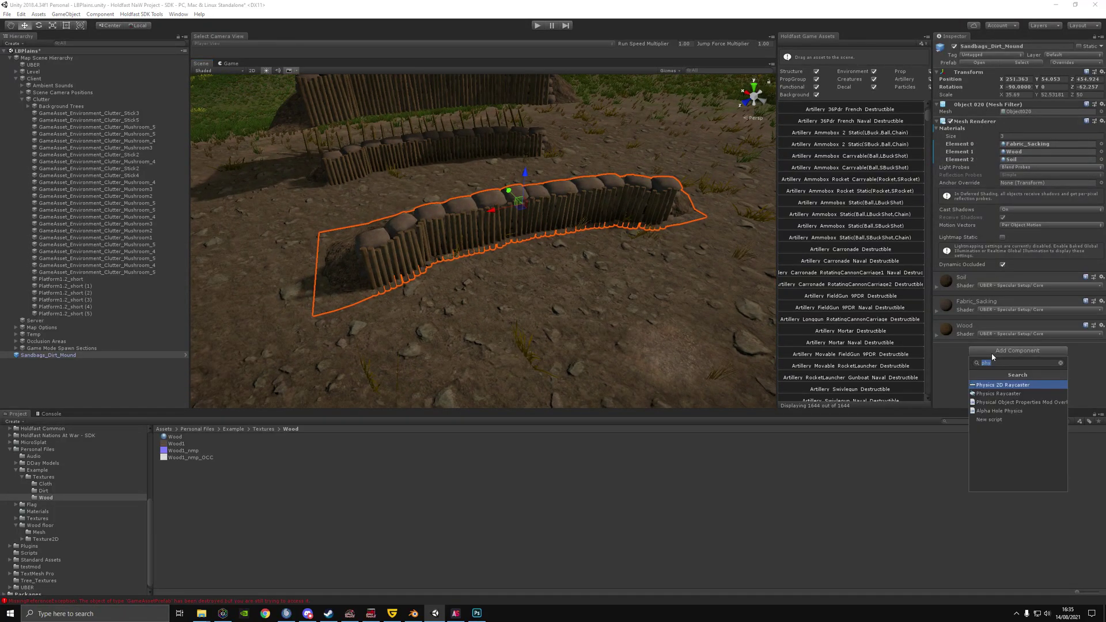
{"action": "type", "text": "phy"}
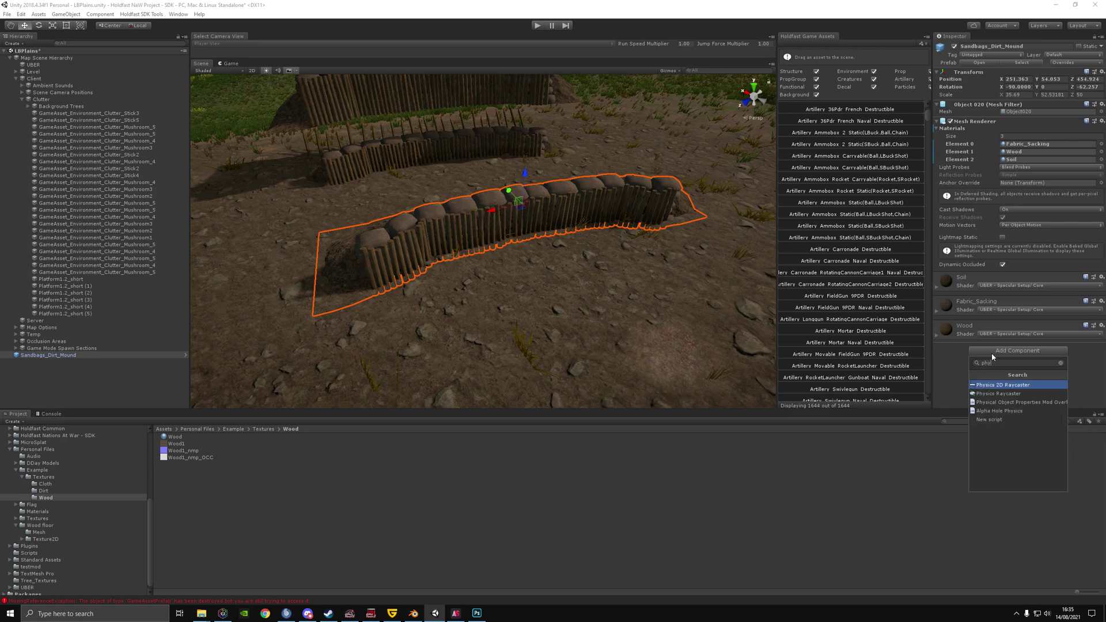
{"action": "left_click", "coordinate": [999, 402]}
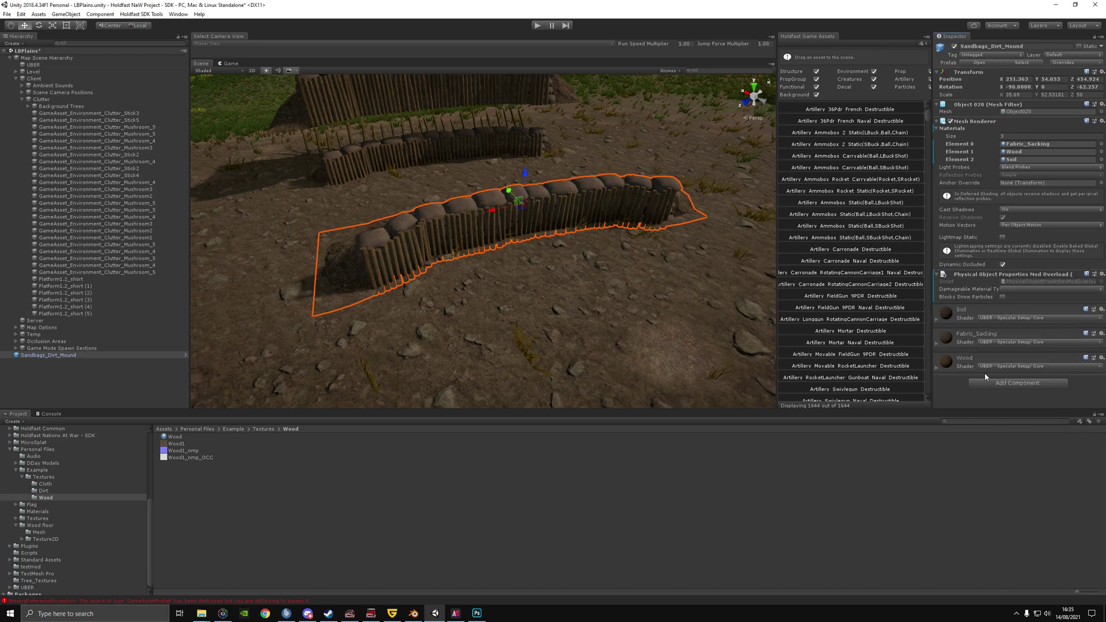
{"action": "left_click", "coordinate": [1017, 291]}
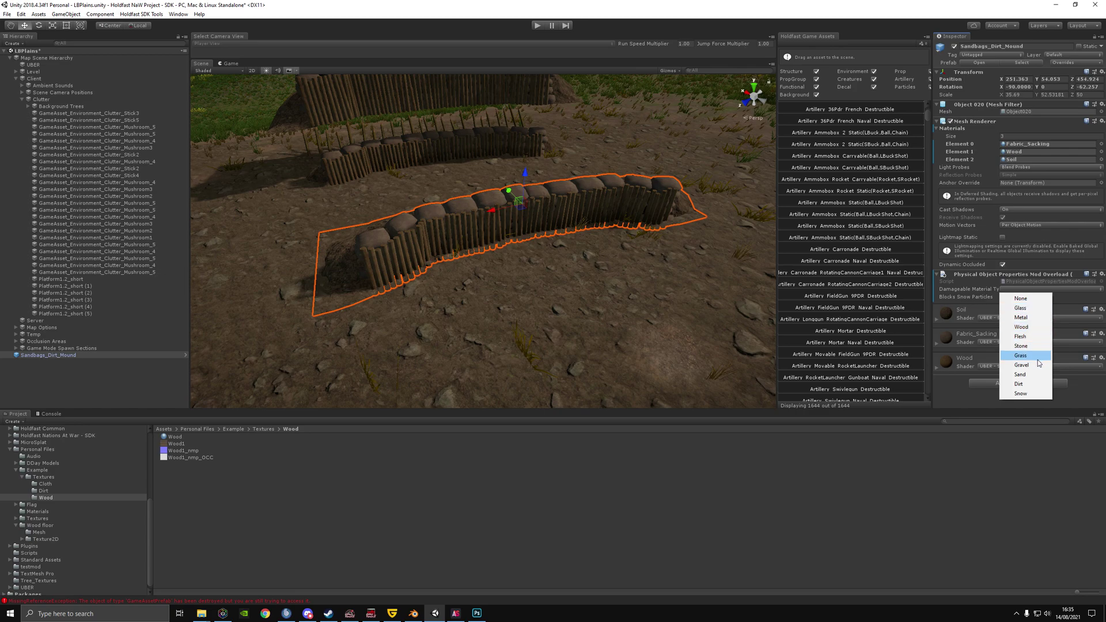
{"action": "left_click", "coordinate": [471, 88]}
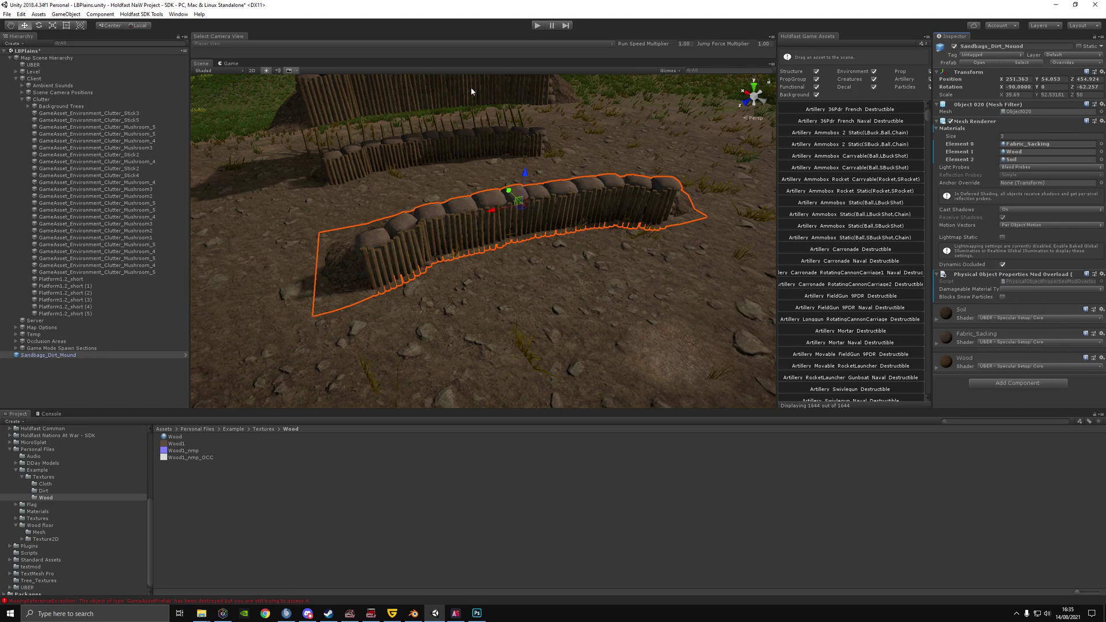
{"action": "left_click", "coordinate": [1012, 288]}
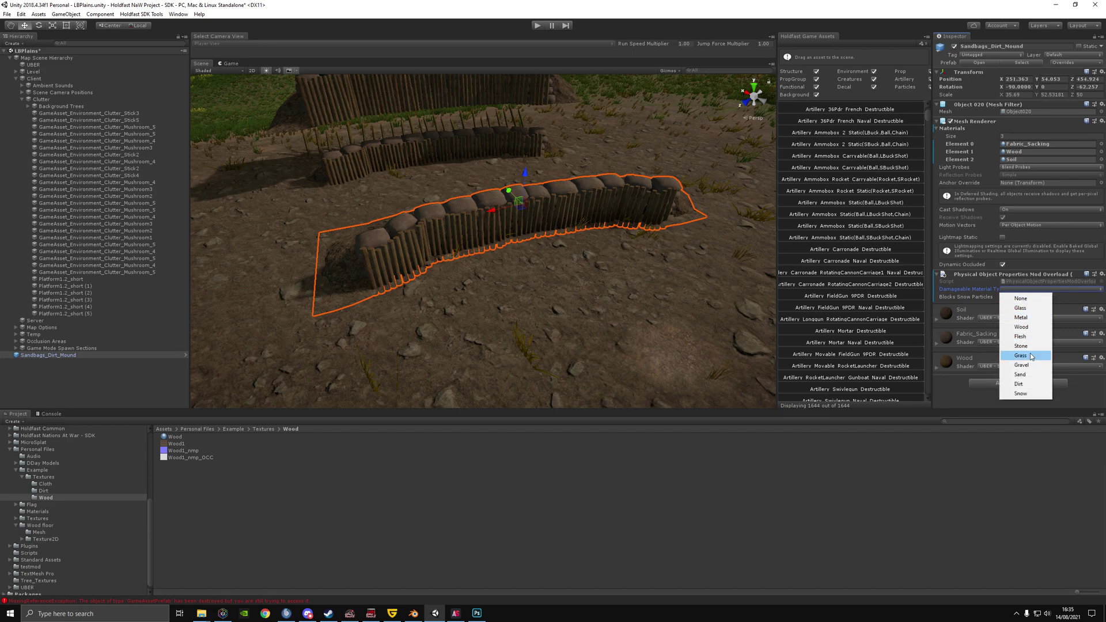
{"action": "left_click", "coordinate": [1029, 384]}
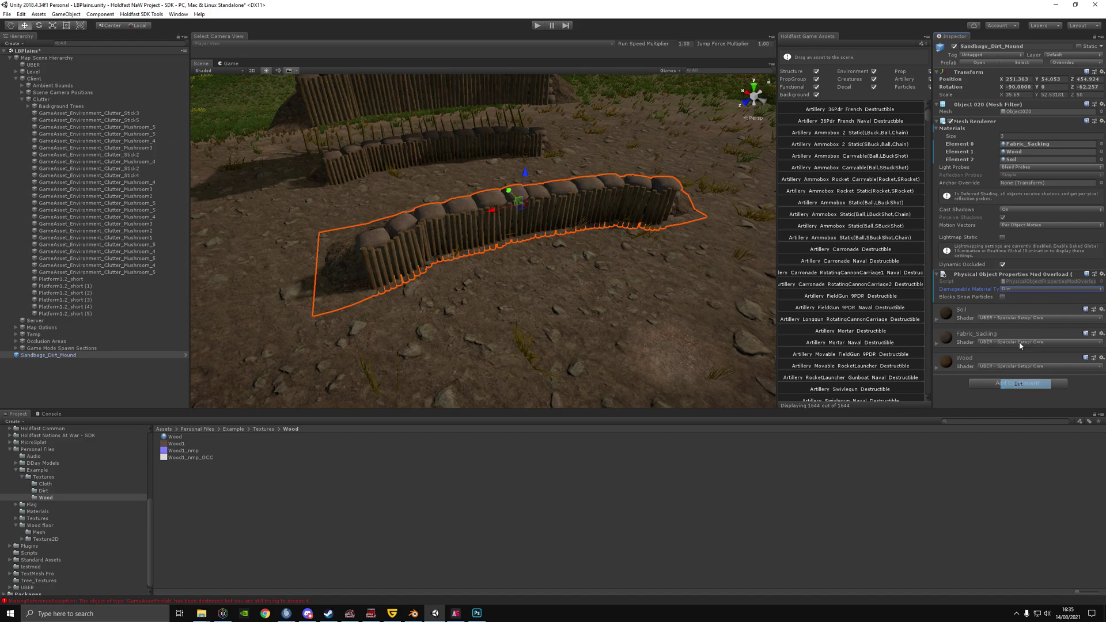
Compare Sandbag_Defense_4 with Sandbags_Dirt_Mound in the scene, and reselect the new mound.
{"action": "right_click_drag", "start_coordinate": [691, 314], "coordinate": [518, 242]}
{"action": "left_click", "coordinate": [451, 179]}
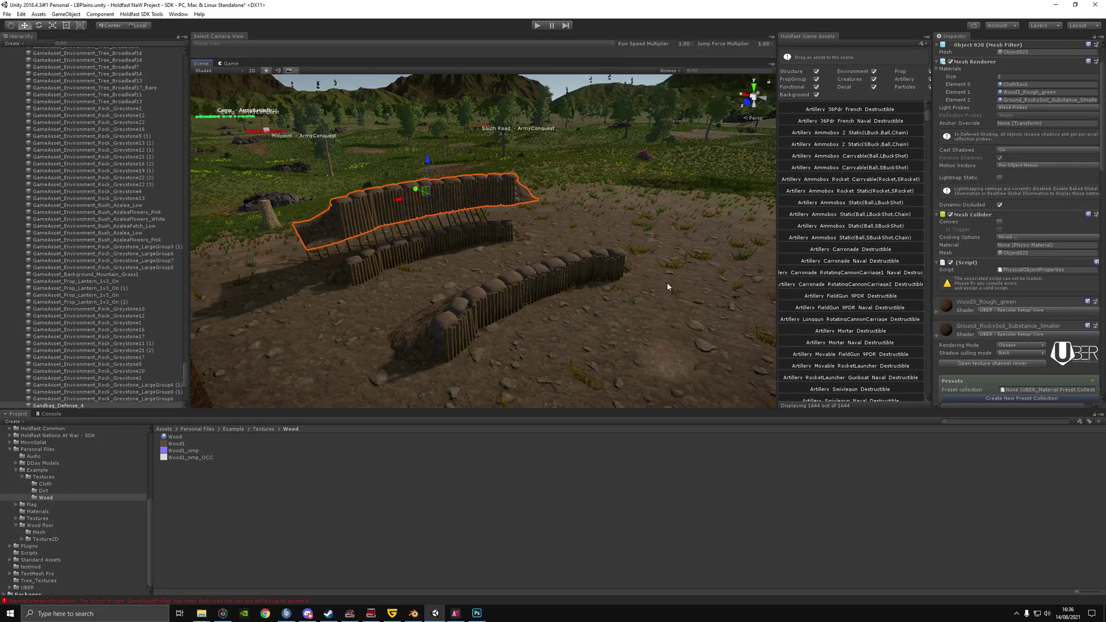
{"action": "left_click", "coordinate": [528, 281]}
{"action": "right_click_drag", "start_coordinate": [673, 329], "coordinate": [727, 340]}
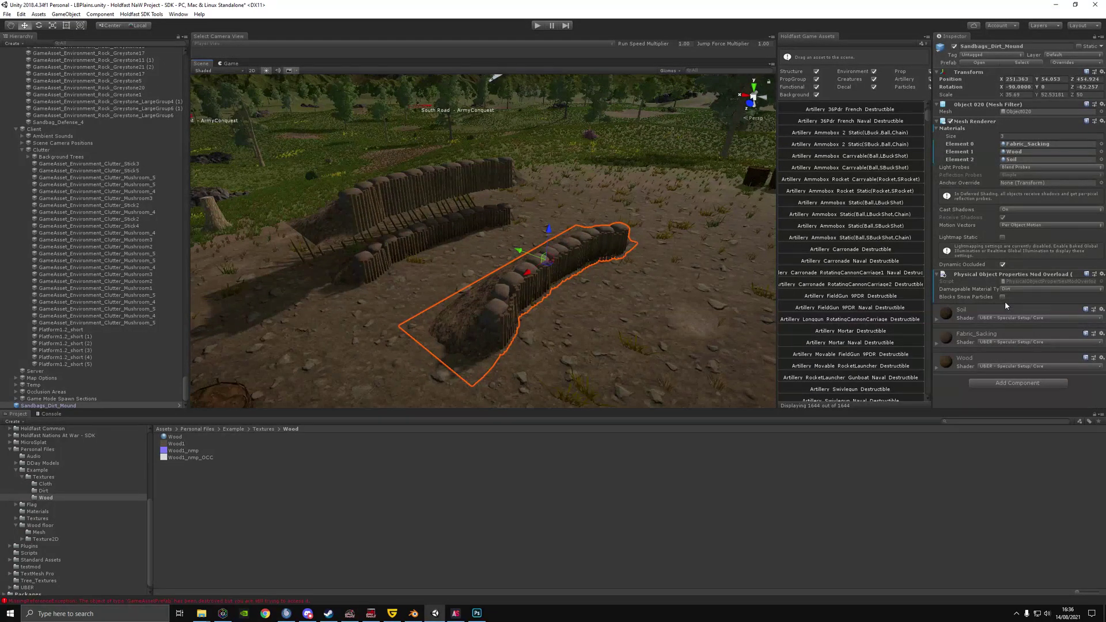
{"action": "right_click_drag", "start_coordinate": [518, 288], "coordinate": [611, 278]}
Fine-tune the height of Sandbags_Dirt_Mound against the terrain to a Y position of 54.083.
{"action": "left_click_drag", "start_coordinate": [556, 194], "coordinate": [562, 187]}
{"action": "right_click_drag", "start_coordinate": [562, 188], "coordinate": [509, 212]}
{"action": "key", "text": "s"}
{"action": "key", "text": "d"}
{"action": "left_click_drag", "start_coordinate": [561, 199], "coordinate": [561, 202]}
{"action": "key", "text": "d"}
{"action": "right_click_drag", "start_coordinate": [561, 204], "coordinate": [472, 234]}
{"action": "key", "text": "w"}
{"action": "key", "text": "d"}
{"action": "left_click_drag", "start_coordinate": [417, 198], "coordinate": [415, 206]}
{"action": "right_click_drag", "start_coordinate": [415, 206], "coordinate": [472, 213]}
View Sandbag_Defense_4 beside the new mound, and focus the scene on Sandbags_Dirt_Mound.
{"action": "left_click", "coordinate": [472, 213]}
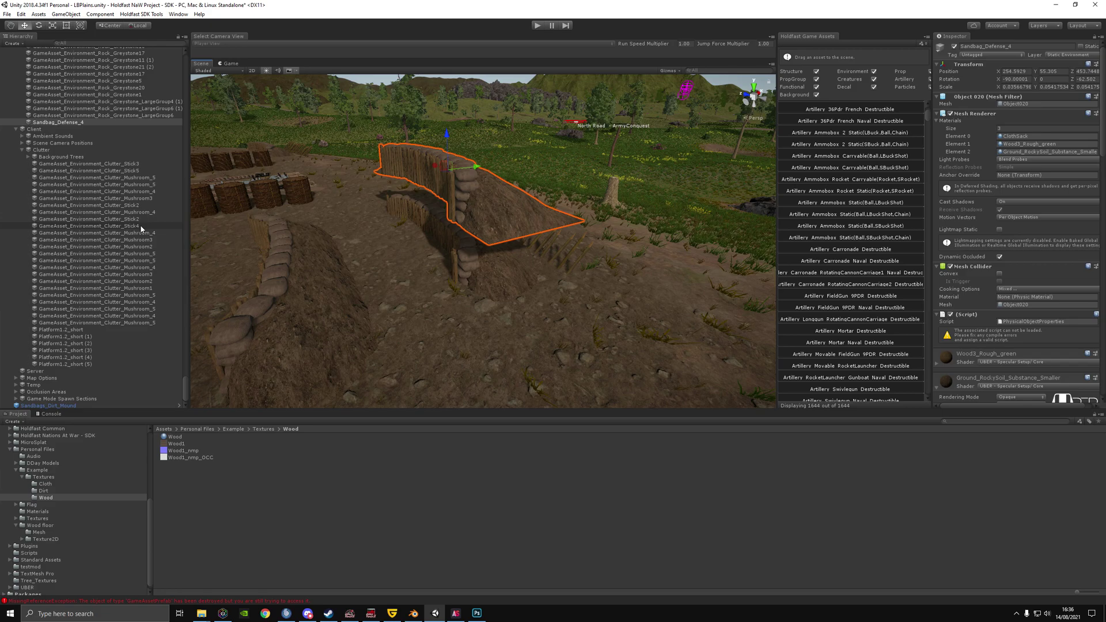
{"action": "key", "text": "f"}
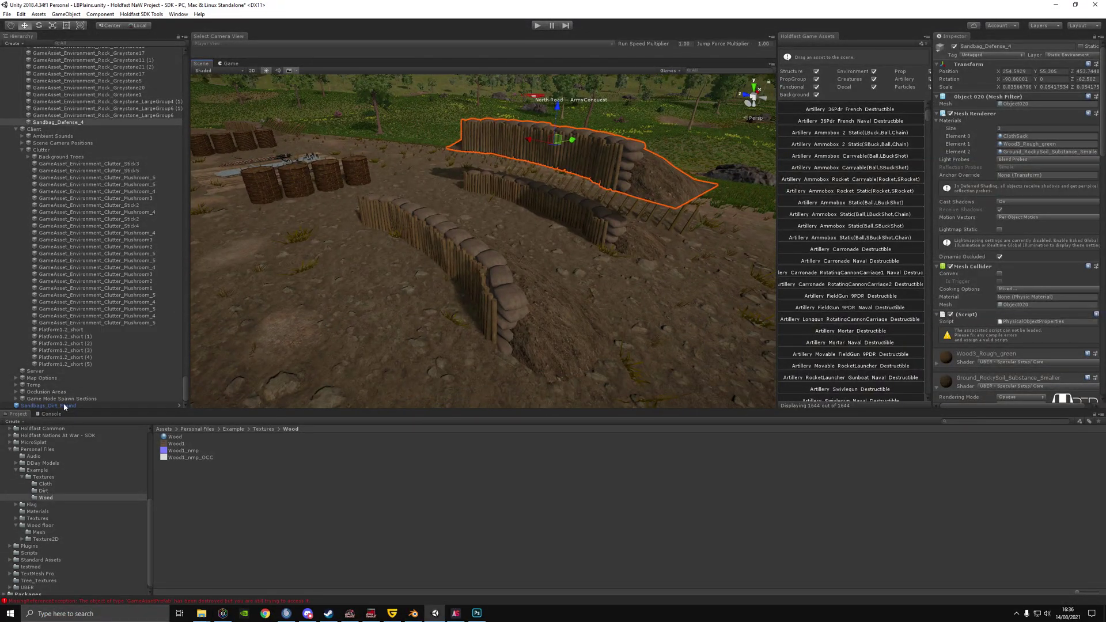
{"action": "double_click", "coordinate": [56, 406]}
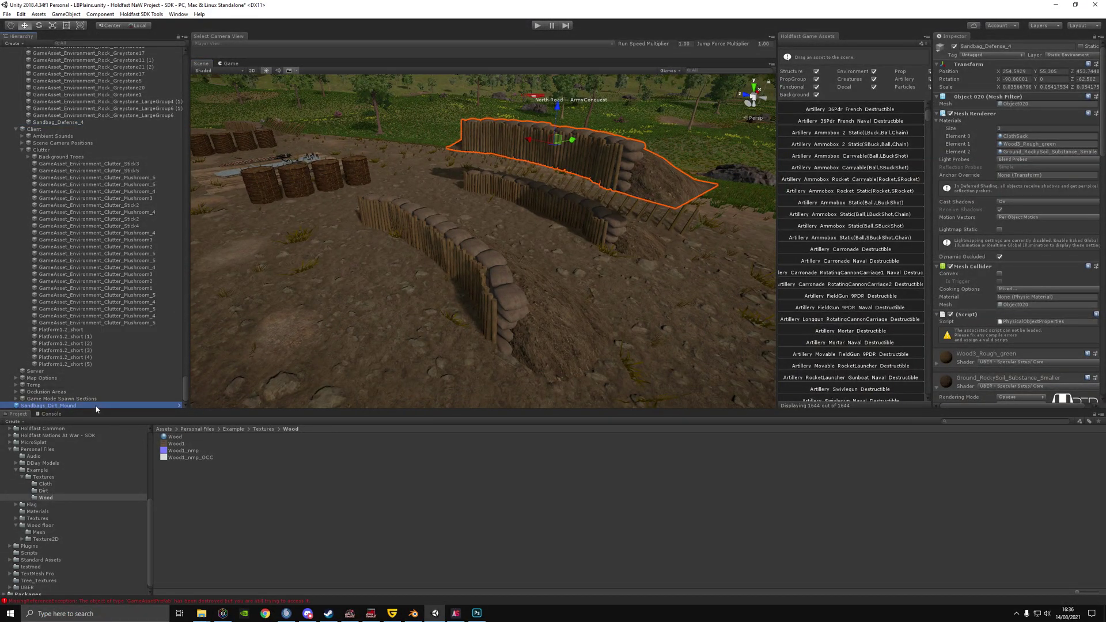
{"action": "right_click_drag", "start_coordinate": [518, 322], "coordinate": [541, 338]}
{"action": "key", "text": "w"}
Delete the outdated Sandbags_Dirt_Mound prefab from the Example folder in Personal Files.
{"action": "left_click", "coordinate": [37, 449]}
{"action": "left_click", "coordinate": [41, 470]}
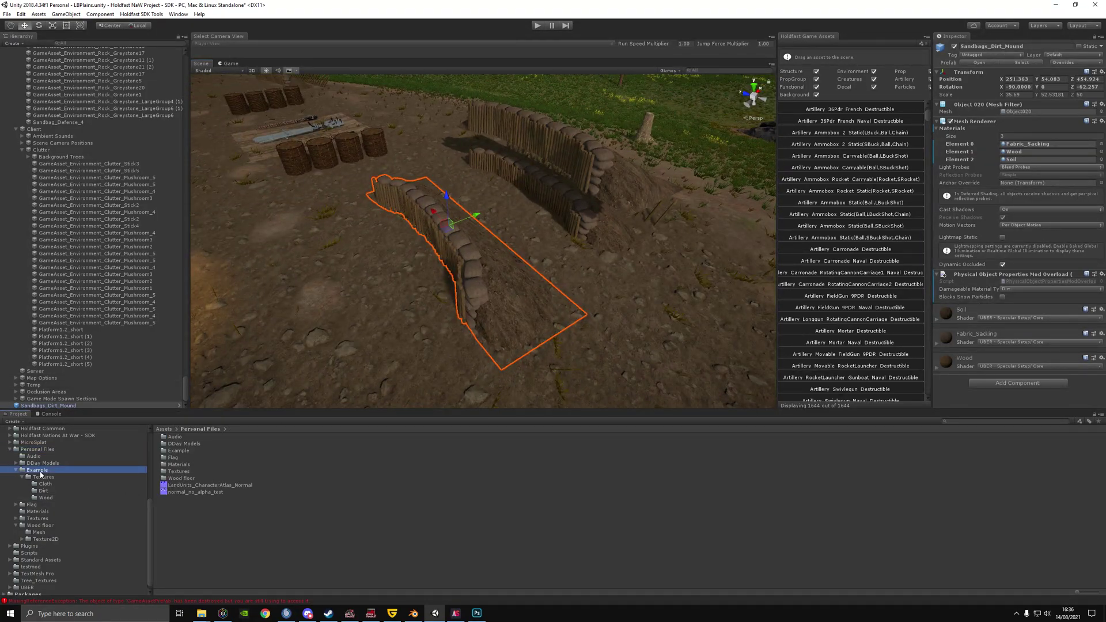
{"action": "left_click", "coordinate": [199, 451]}
{"action": "right_click", "coordinate": [200, 454]}
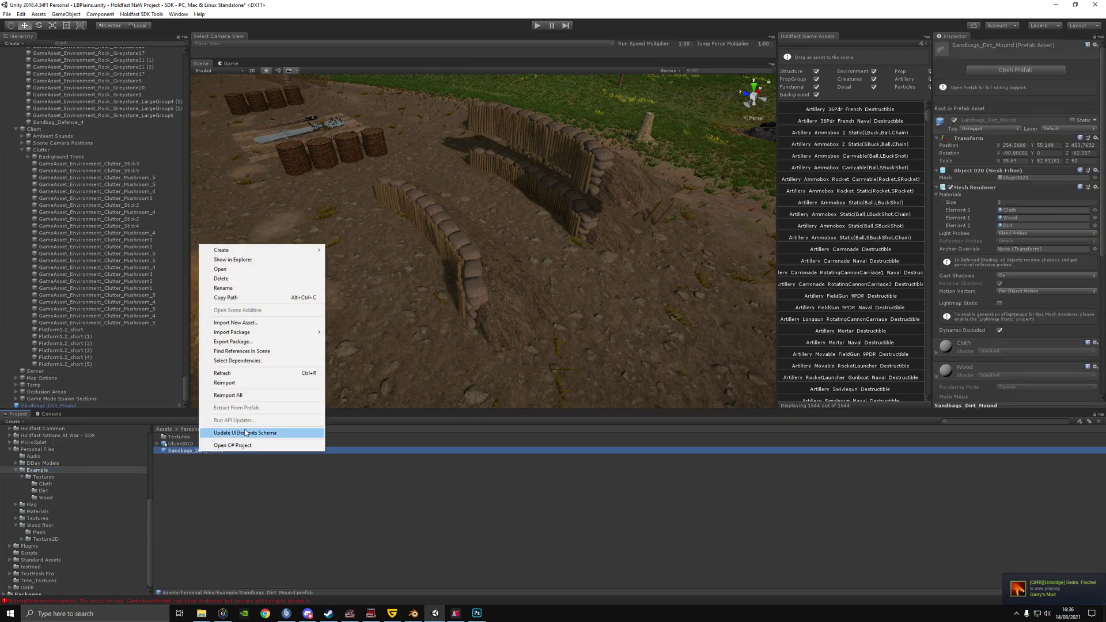
{"action": "left_click", "coordinate": [220, 278]}
{"action": "left_click", "coordinate": [578, 326]}
Save the scene's Sandbags_Dirt_Mound object as a new prefab in the Example folder.
{"action": "left_click", "coordinate": [50, 407]}
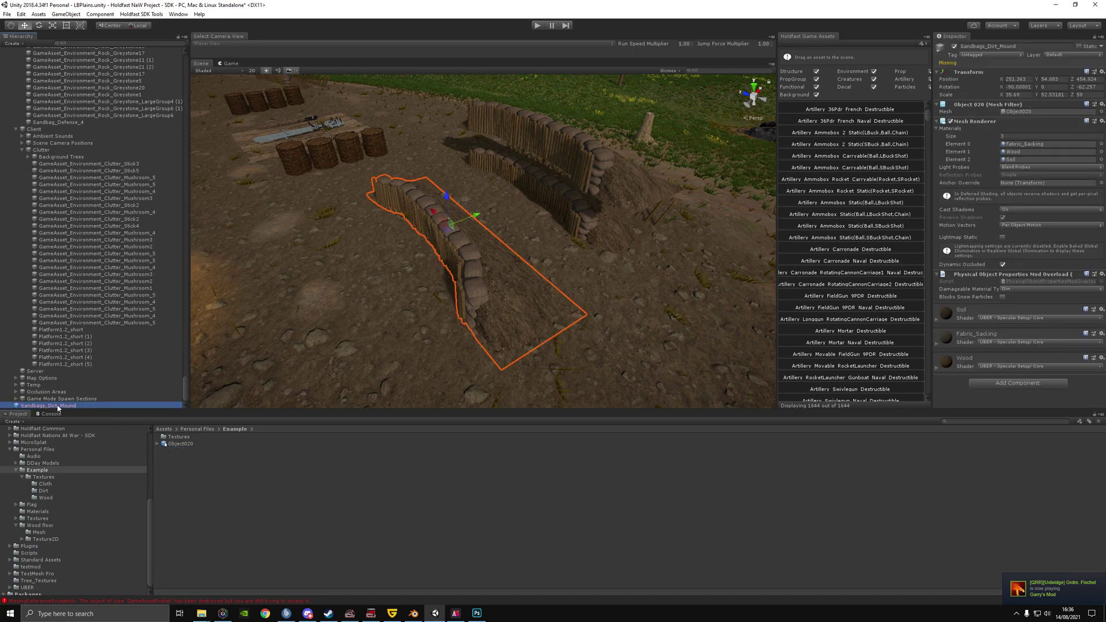
{"action": "left_click_drag", "start_coordinate": [72, 412], "coordinate": [272, 451]}
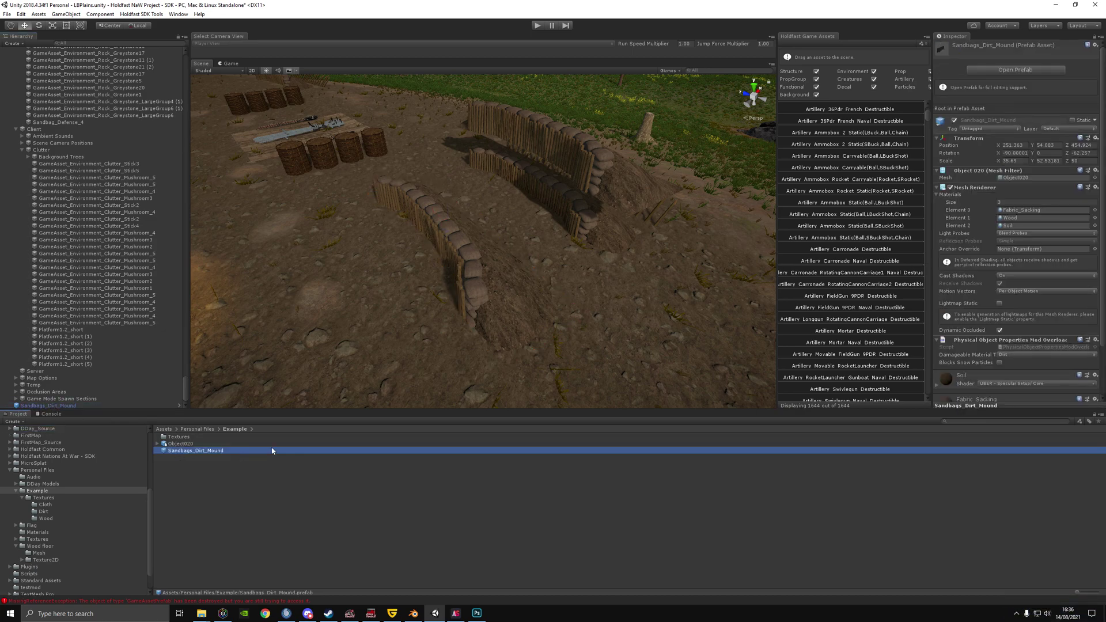
{"action": "left_click", "coordinate": [469, 327]}
Place an instance of the new Sandbags_Dirt_Mound prefab in the scene near the original mound.
{"action": "left_click_drag", "start_coordinate": [184, 451], "coordinate": [384, 308]}
{"action": "right_click_drag", "start_coordinate": [494, 293], "coordinate": [432, 299]}
{"action": "left_click", "coordinate": [432, 300]}
Delete the Sandbags_Dirt_Mound objects and Sandbag_Defense_4 from the scene.
{"action": "left_click", "coordinate": [420, 284]}
{"action": "scroll", "coordinate": [139, 351], "scroll_direction": "down", "scroll_amount": 1}
{"action": "left_click", "coordinate": [110, 405], "text": "ctrl"}
{"action": "key", "text": "Delete"}
{"action": "left_click", "coordinate": [691, 224]}
{"action": "key", "text": "Delete"}
{"action": "right_click_drag", "start_coordinate": [482, 335], "coordinate": [505, 340]}
{"action": "key", "text": "w"}
{"action": "key", "text": "s"}
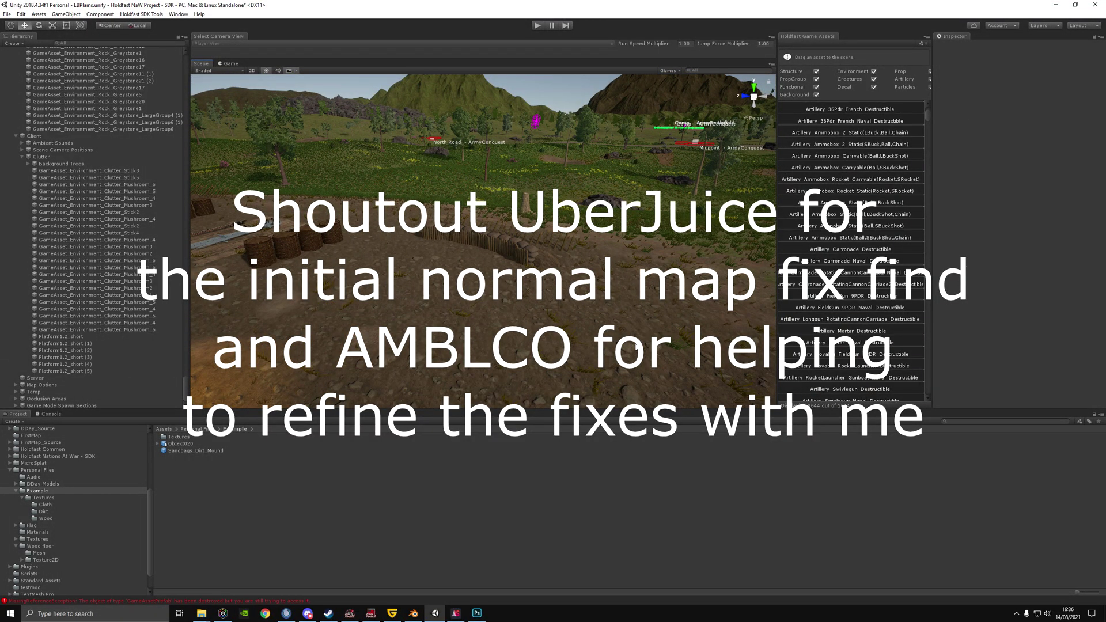
{"action": "right_click_drag", "start_coordinate": [557, 363], "coordinate": [608, 323]}
{"action": "key", "text": "w"}
{"action": "left_click_drag", "start_coordinate": [607, 322], "coordinate": [678, 340], "text": "alt"}
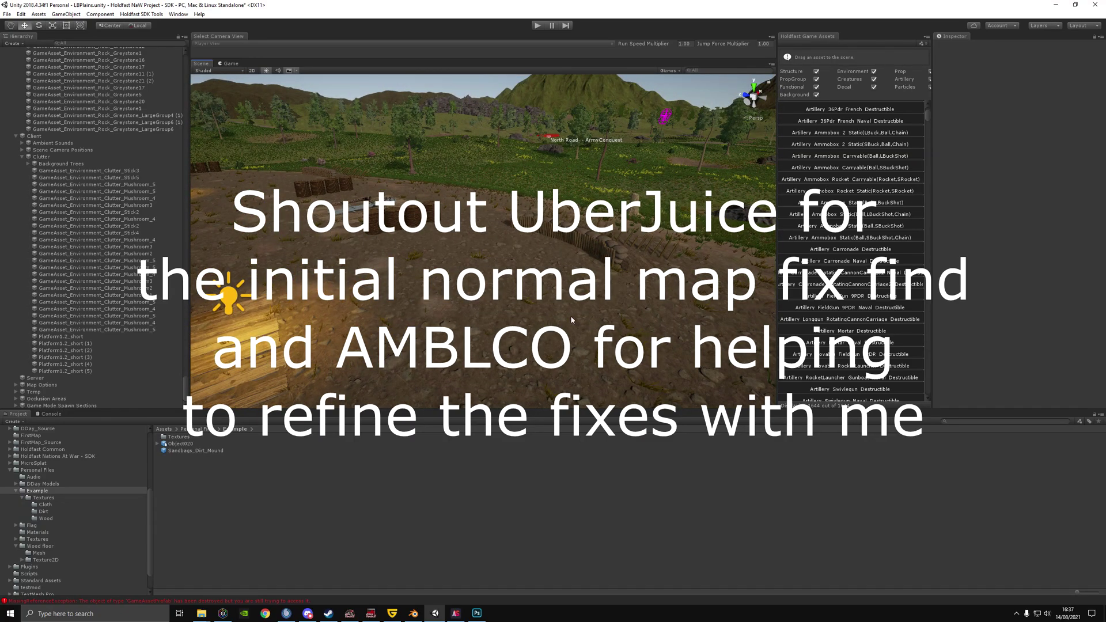
{"action": "left_click_drag", "start_coordinate": [591, 325], "coordinate": [629, 320], "text": "alt"}
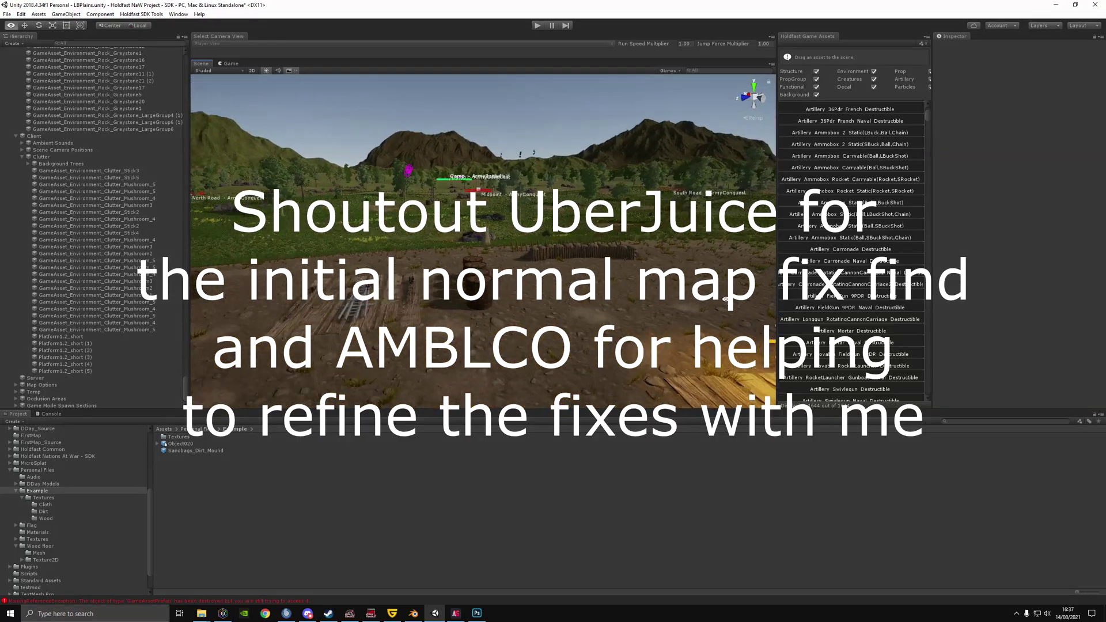